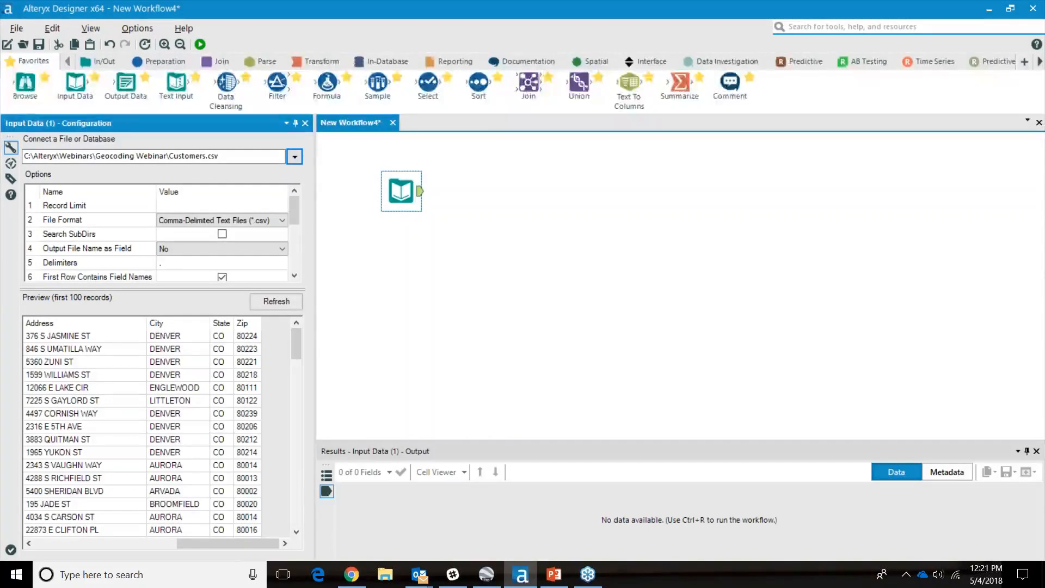
# Step: Attach a Browse tool to the Customers.csv input and run the workflow
pyautogui.moveTo(25, 84); pyautogui.dragTo(474, 191)
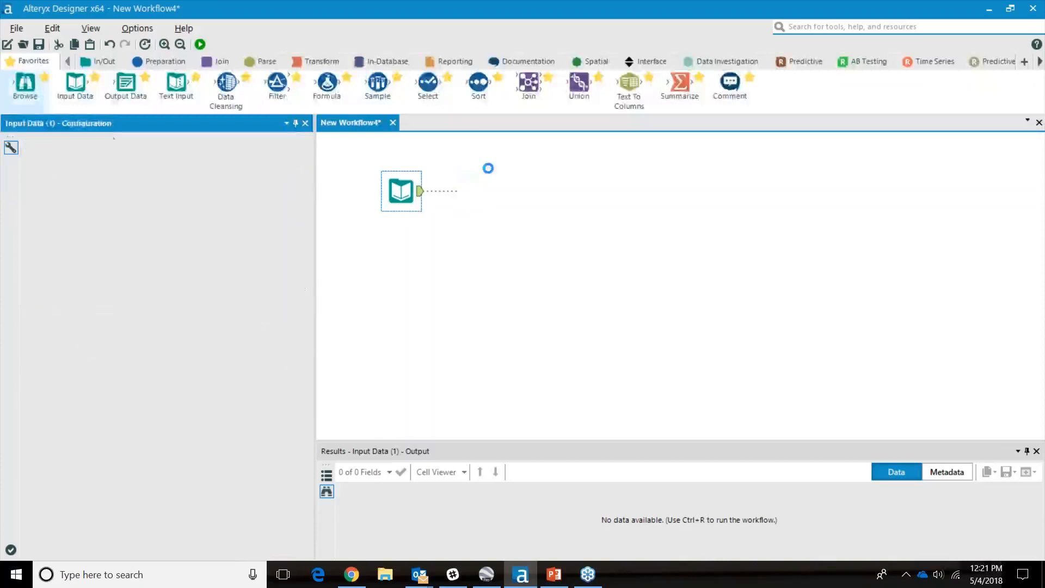
pyautogui.click(201, 45)
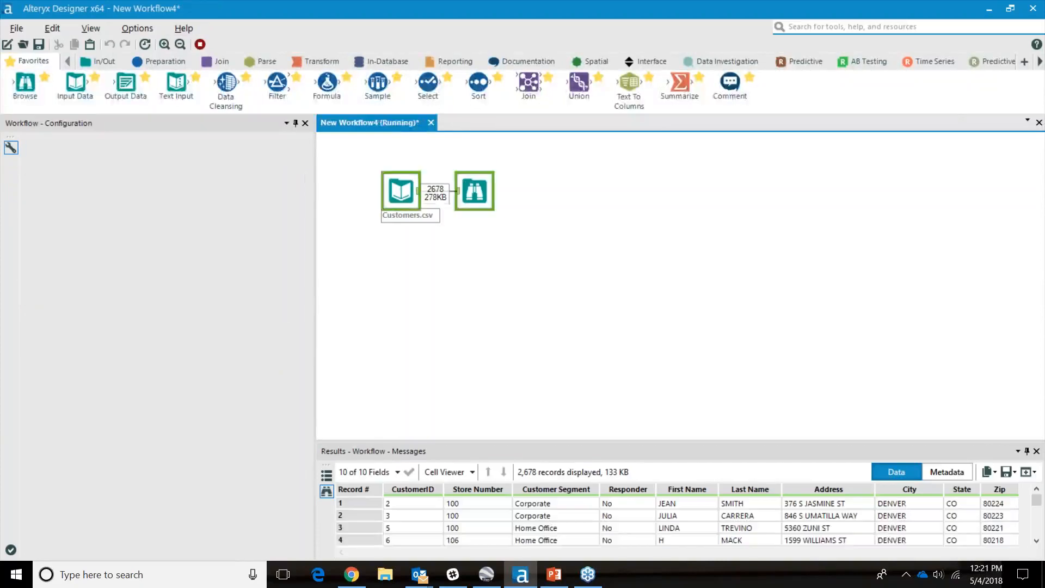
pyautogui.click(619, 319)
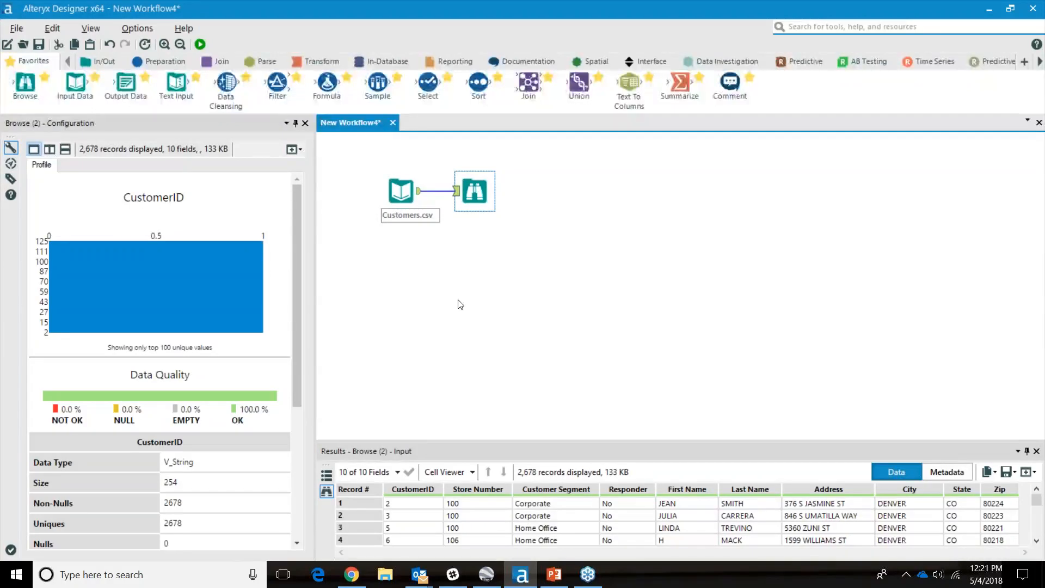
# Step: Move the Browse tool down to free the space directly after the Customers.csv input
pyautogui.moveTo(238, 277)
pyautogui.moveTo(480, 193); pyautogui.dragTo(496, 258)
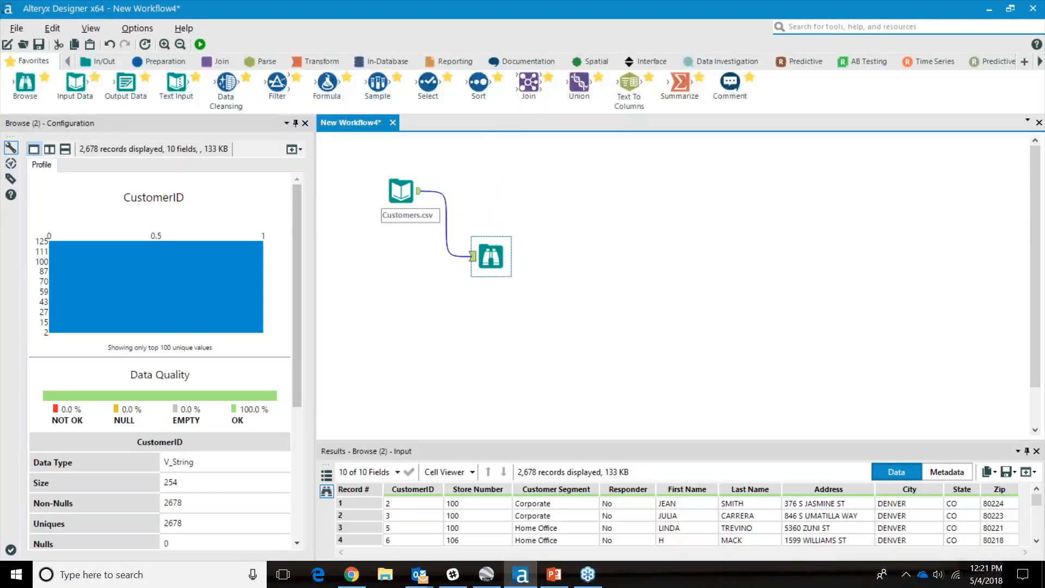
# Step: Review the tool categories in the tool palette configuration and close it without changing anything
pyautogui.click(982, 34)
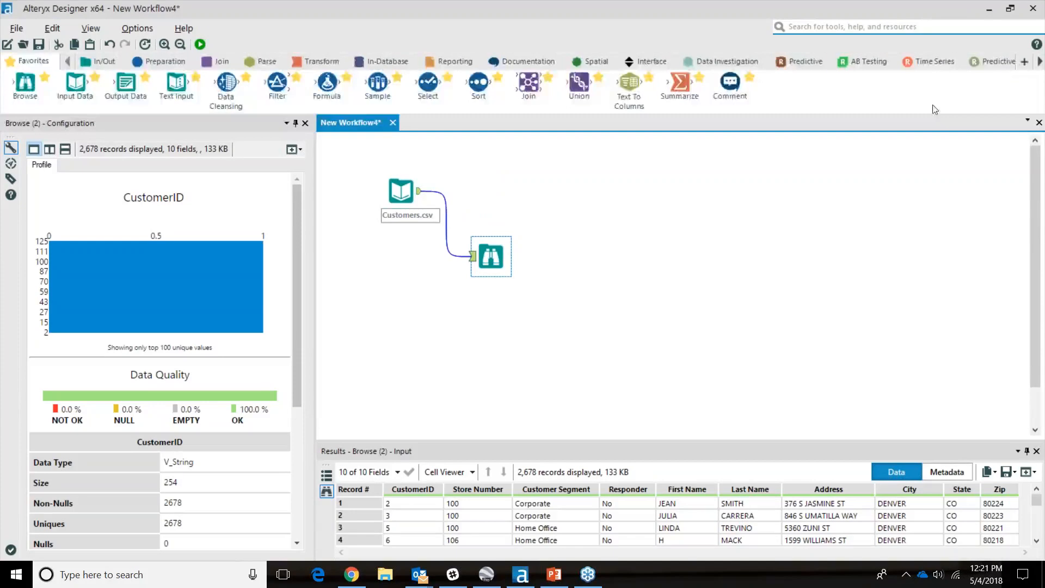
pyautogui.click(1040, 63)
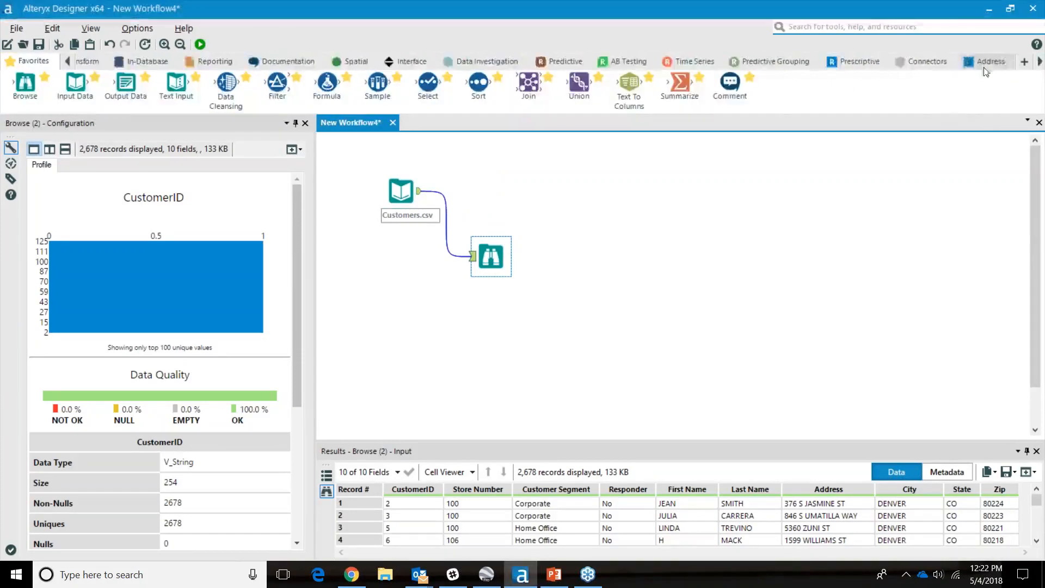
pyautogui.click(1039, 63)
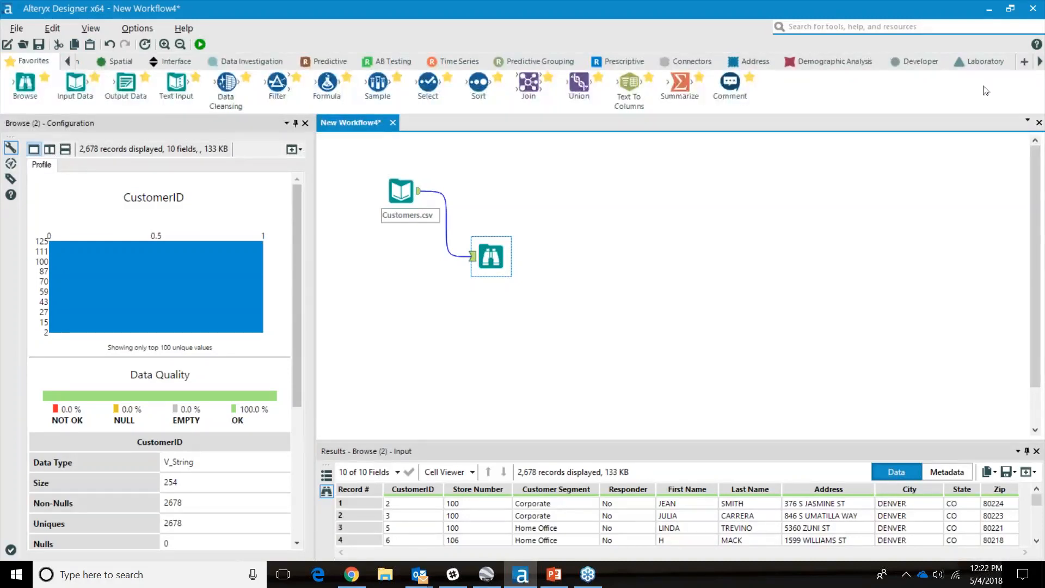
pyautogui.click(1026, 62)
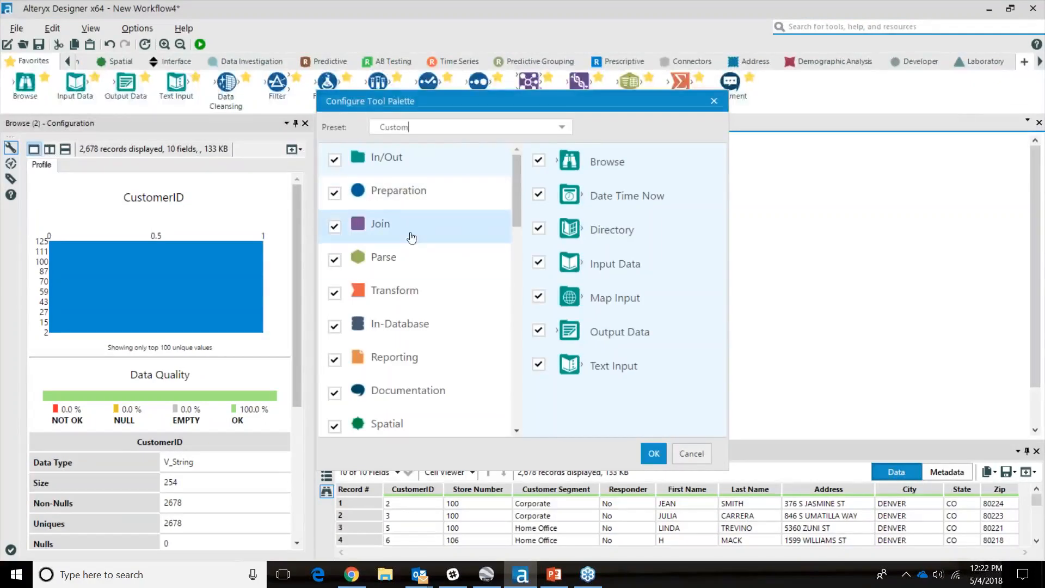
pyautogui.moveTo(515, 209)
pyautogui.mouseDown()
pyautogui.moveTo(500, 369)
pyautogui.moveTo(505, 202)
pyautogui.mouseUp()
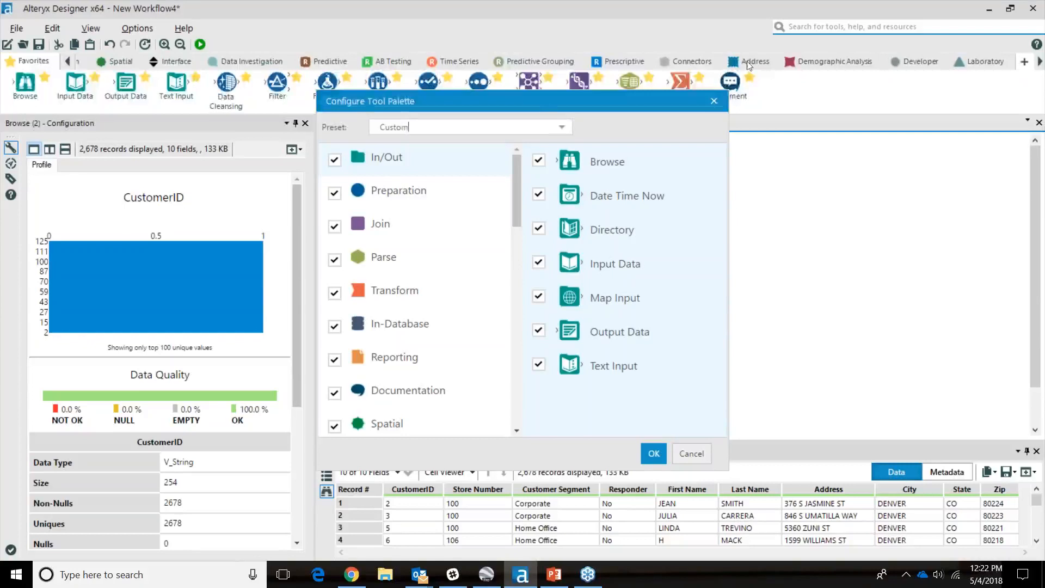
pyautogui.click(691, 455)
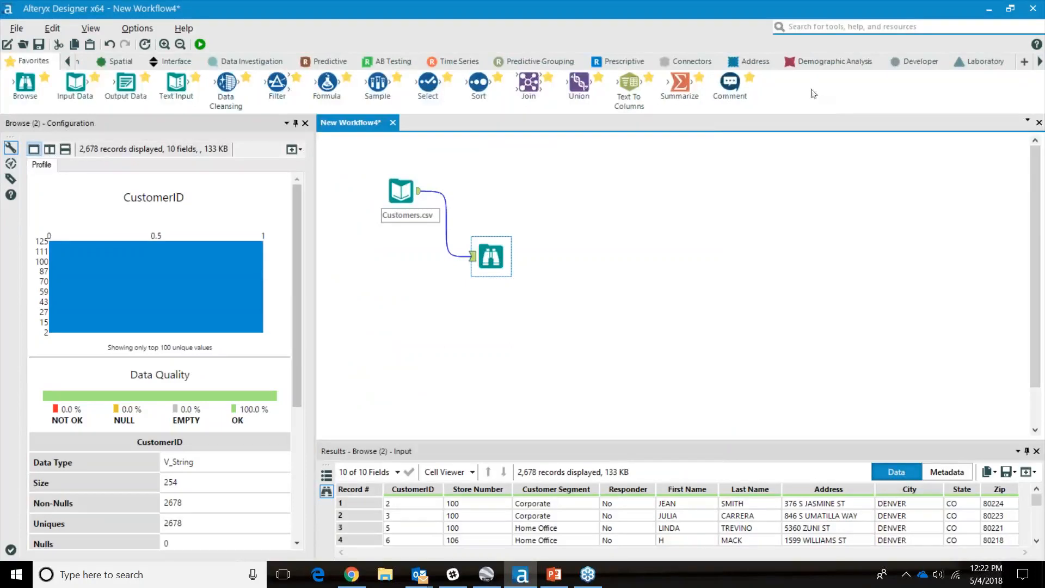
# Step: Add the CASS tool from the Address category, connected to the Customers.csv input above the Browse tool
pyautogui.click(756, 58)
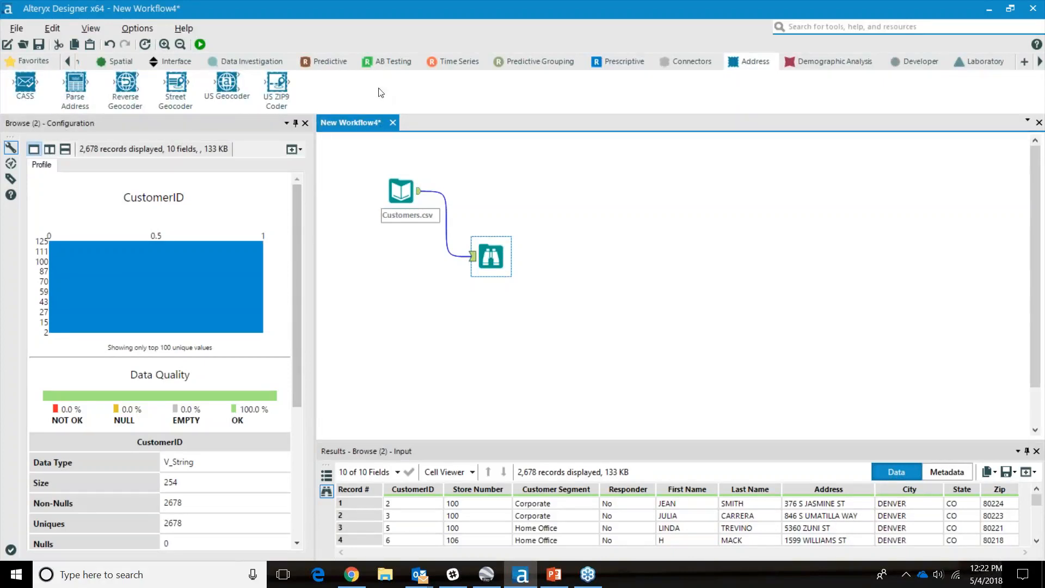
pyautogui.moveTo(22, 87)
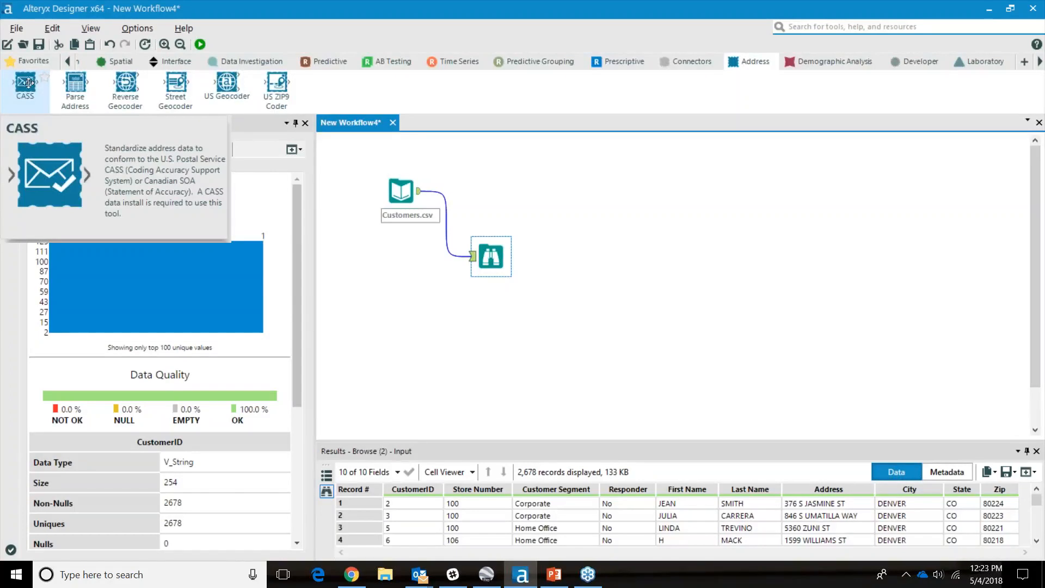
pyautogui.moveTo(27, 84); pyautogui.dragTo(492, 194)
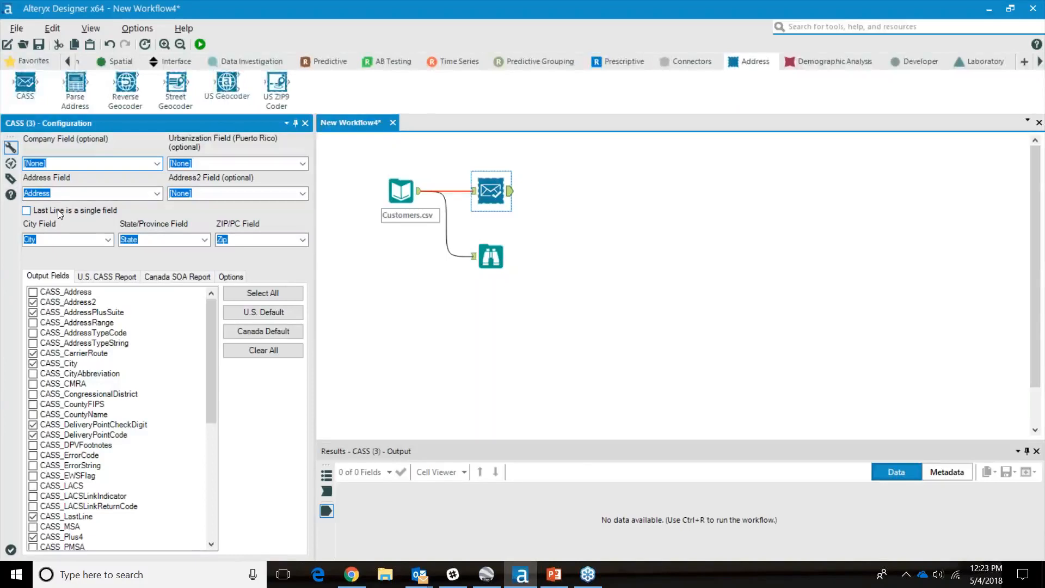
# Step: Review the CASS tool's address field mapping and its list of output fields against the input data
pyautogui.click(491, 256)
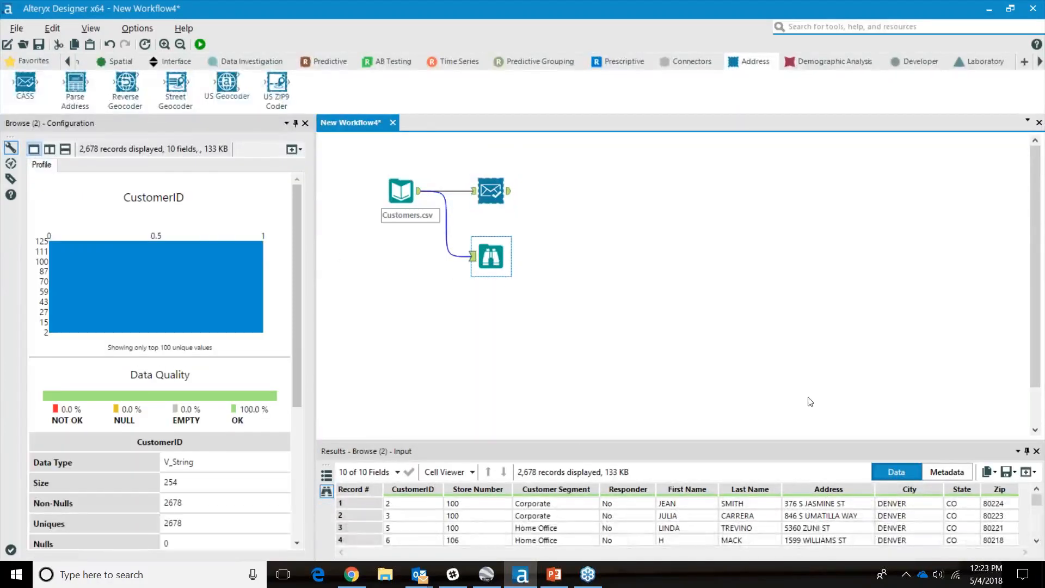
pyautogui.click(490, 191)
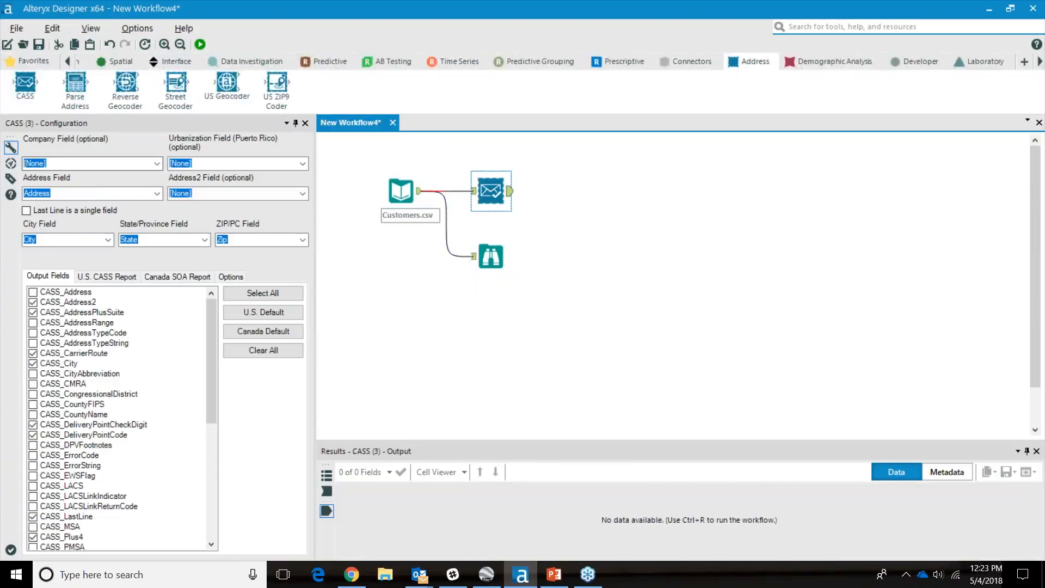
pyautogui.click(157, 194)
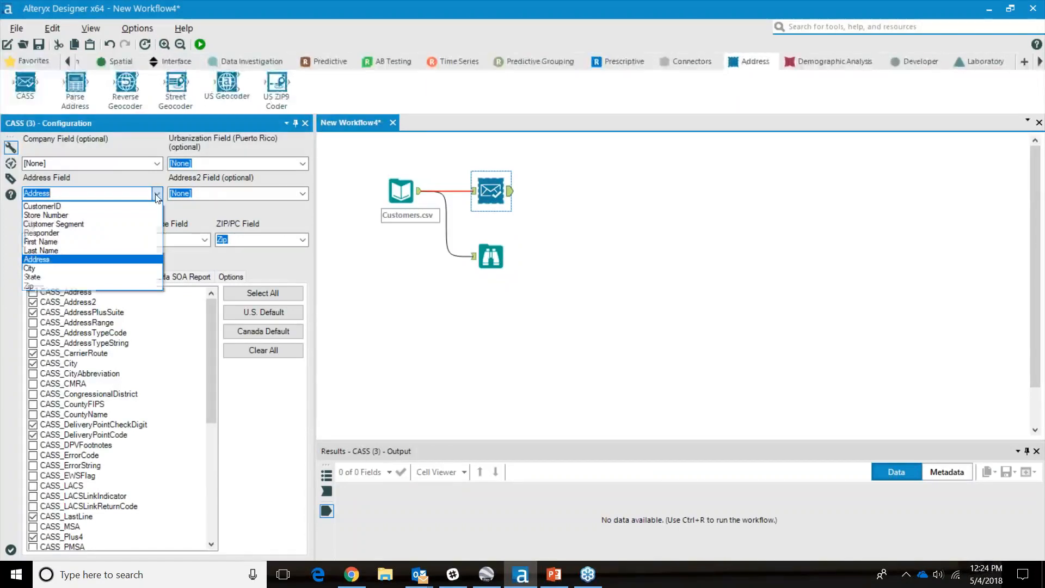
pyautogui.click(157, 195)
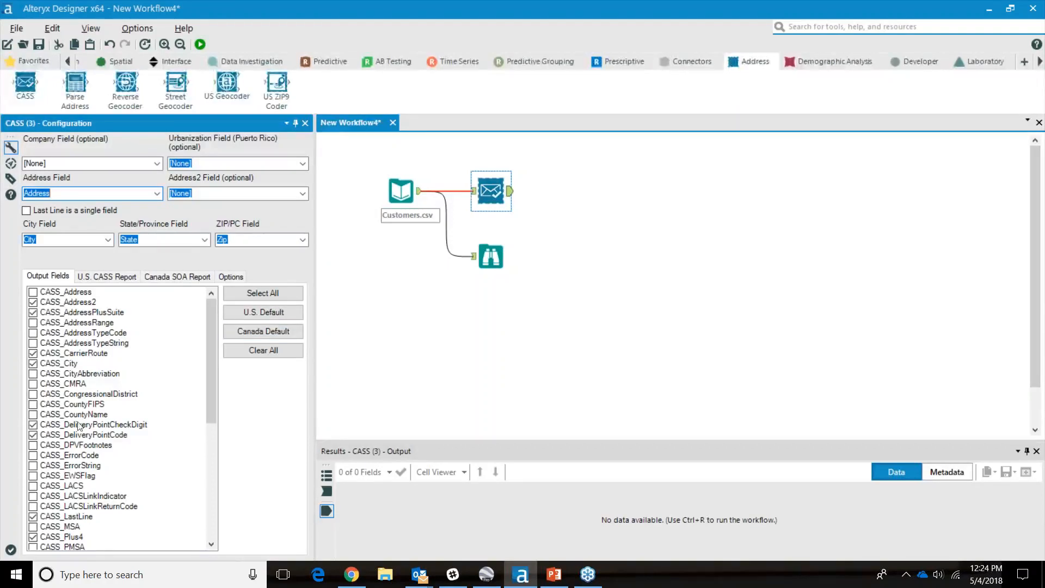
pyautogui.scroll(-4, 106, 489)
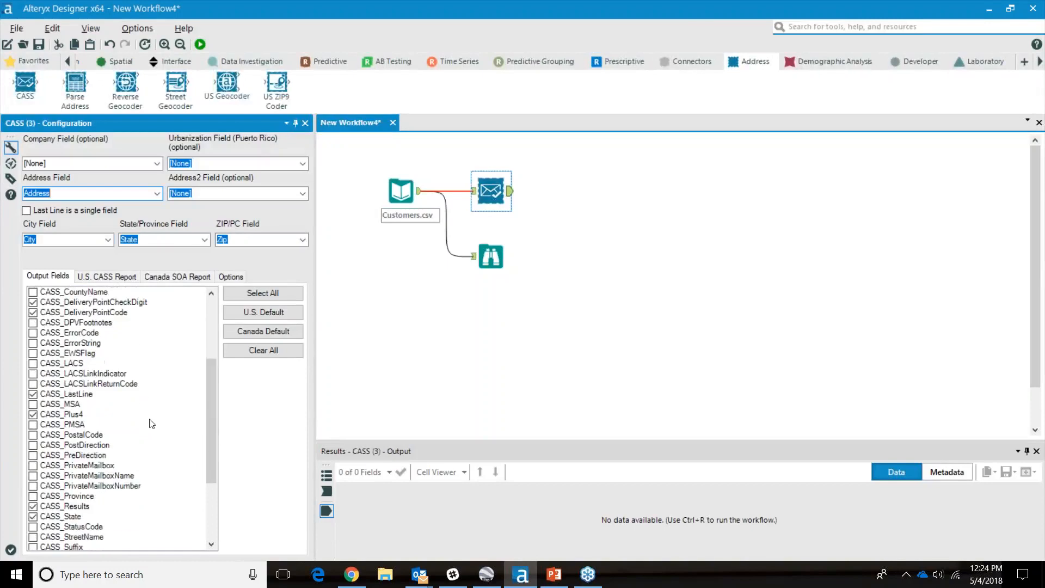
pyautogui.scroll(5, 137, 420)
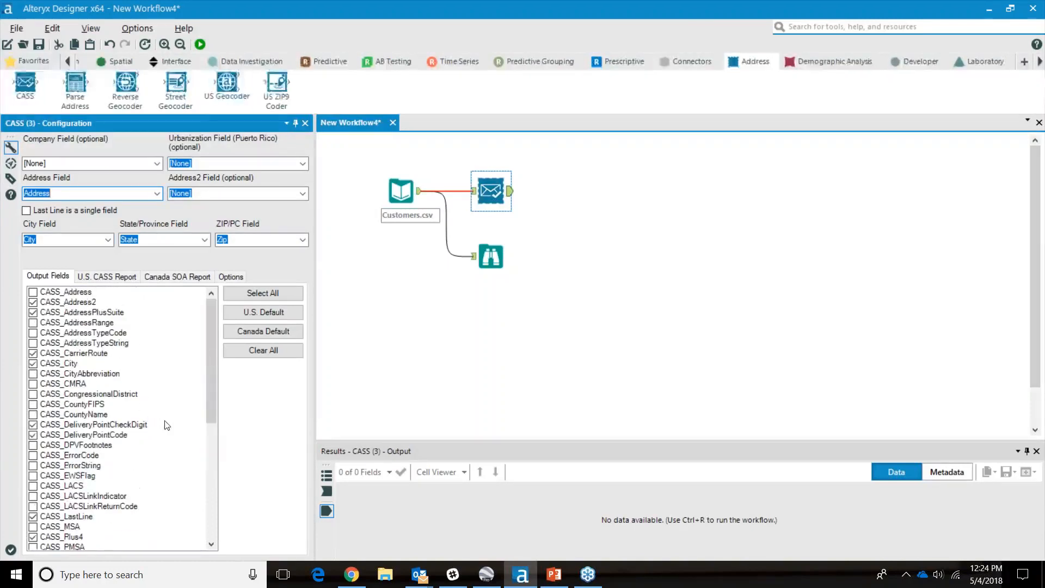
# Step: Attach a Browse tool to the CASS output and run the workflow
pyautogui.click(22, 62)
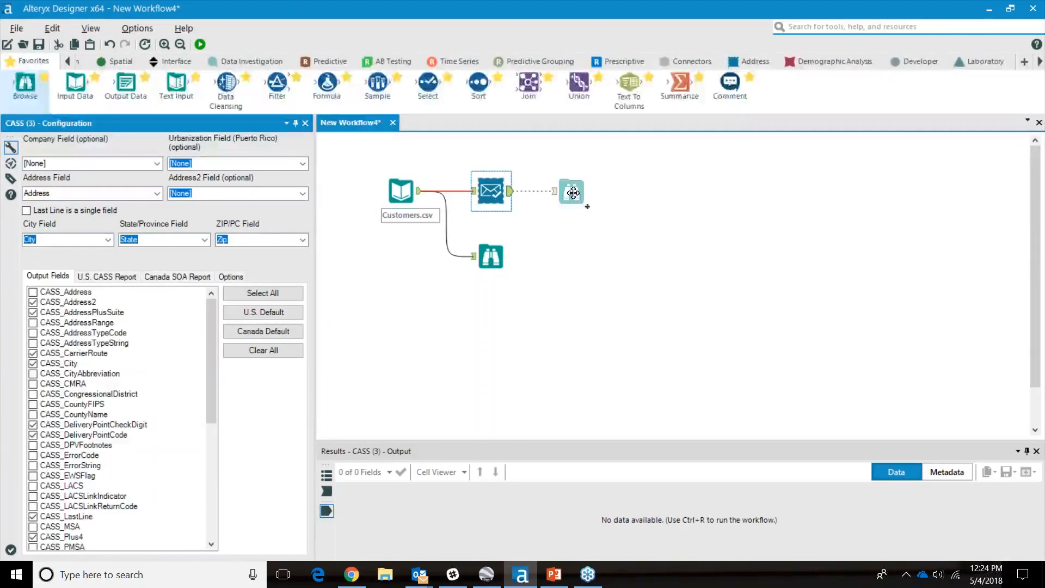
pyautogui.moveTo(573, 193); pyautogui.dragTo(573, 193)
pyautogui.click(200, 44)
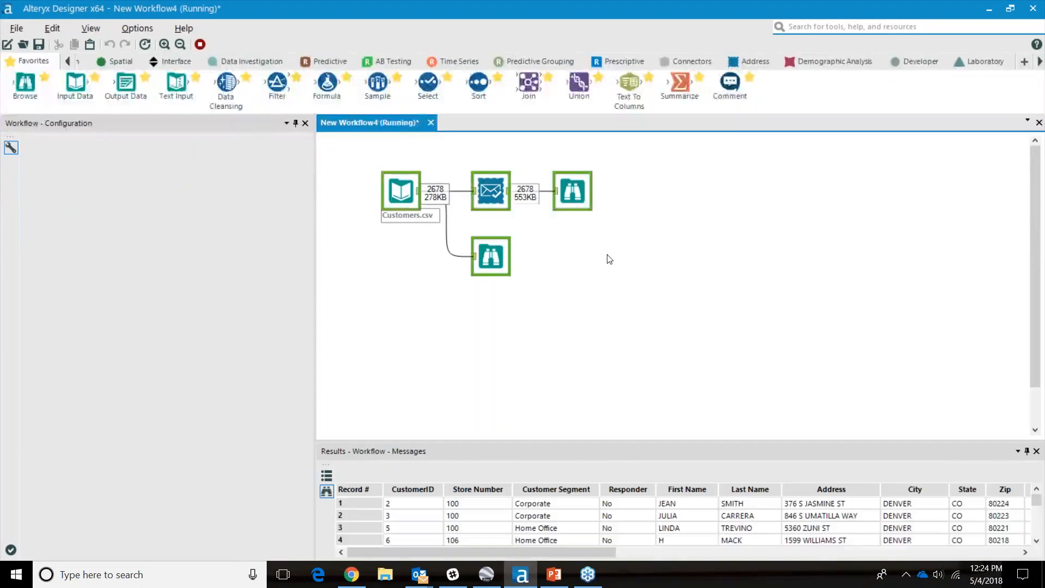
pyautogui.click(622, 321)
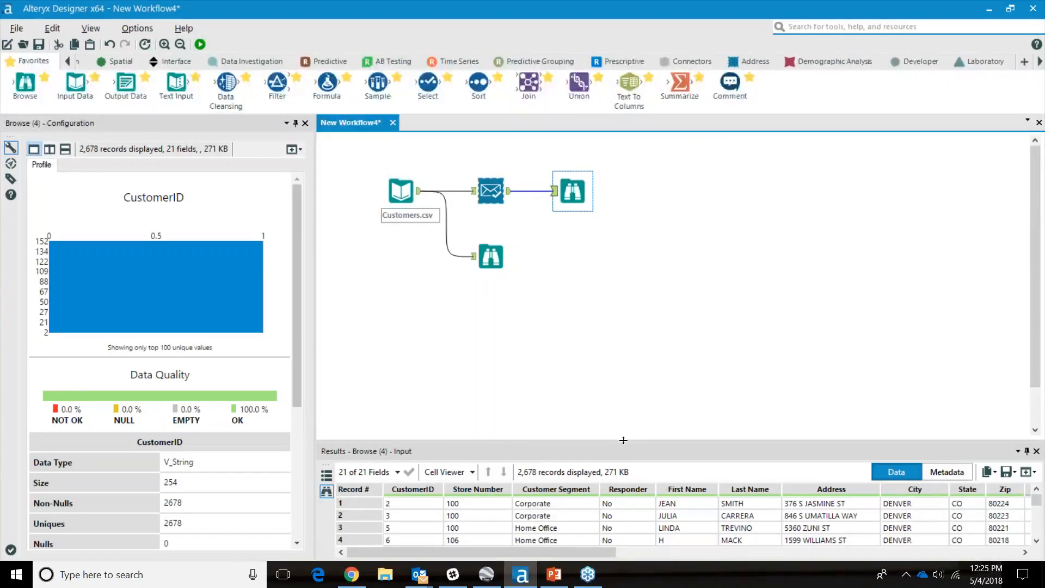
# Step: Enlarge the results area and examine the CASS output columns from CASS_AddressPlusSuite through CASS_Results and CASS_ZIP
pyautogui.moveTo(623, 440); pyautogui.dragTo(615, 393)
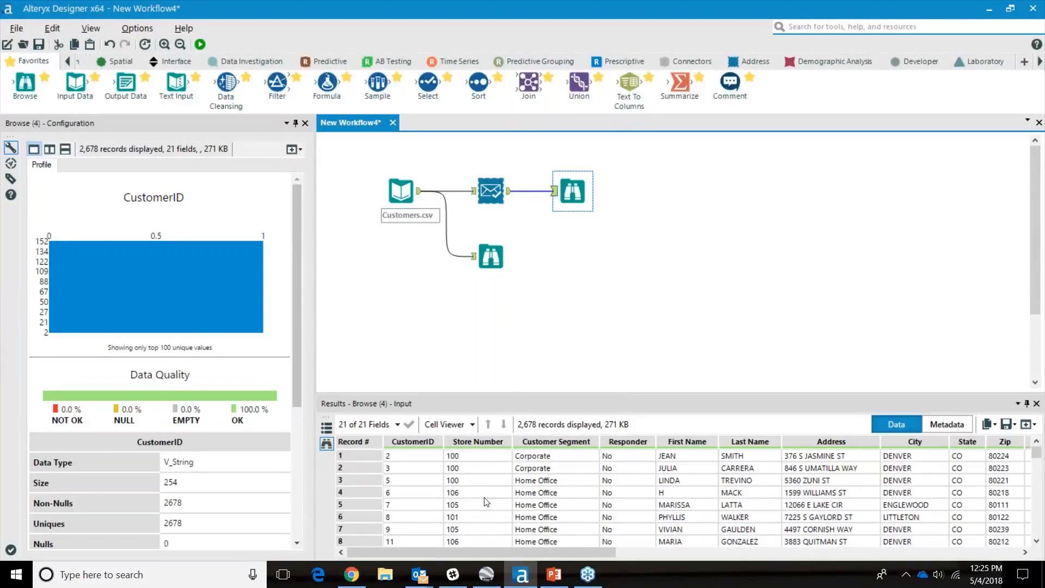
pyautogui.moveTo(596, 555); pyautogui.dragTo(783, 561)
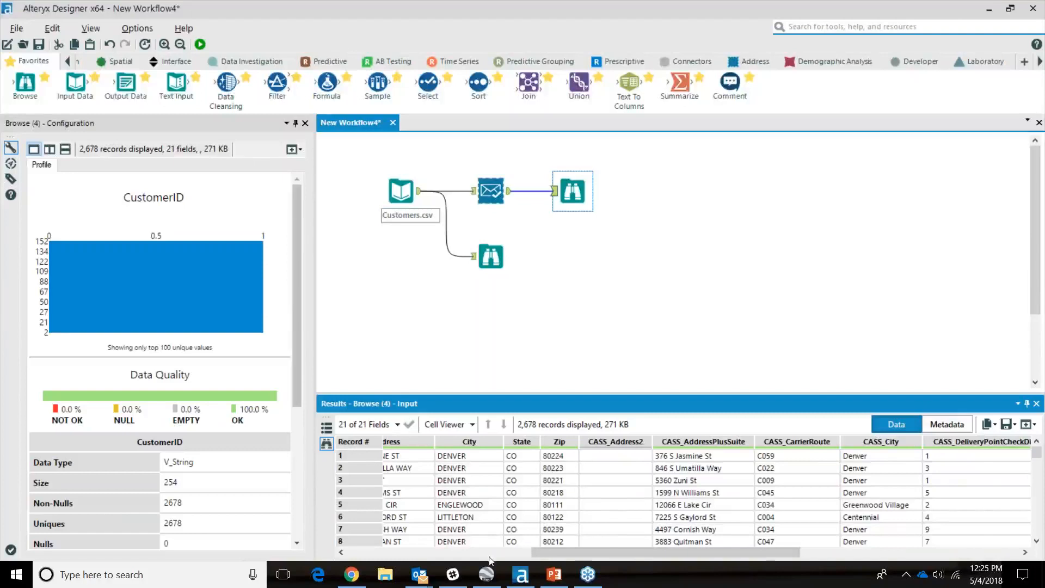
pyautogui.moveTo(567, 551); pyautogui.dragTo(537, 553)
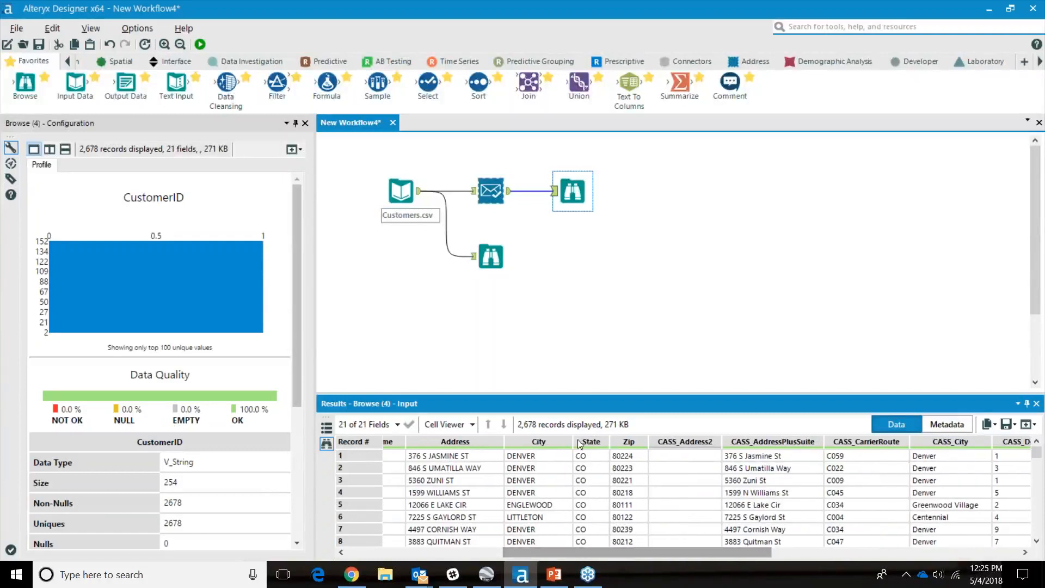
pyautogui.moveTo(760, 558); pyautogui.dragTo(876, 558)
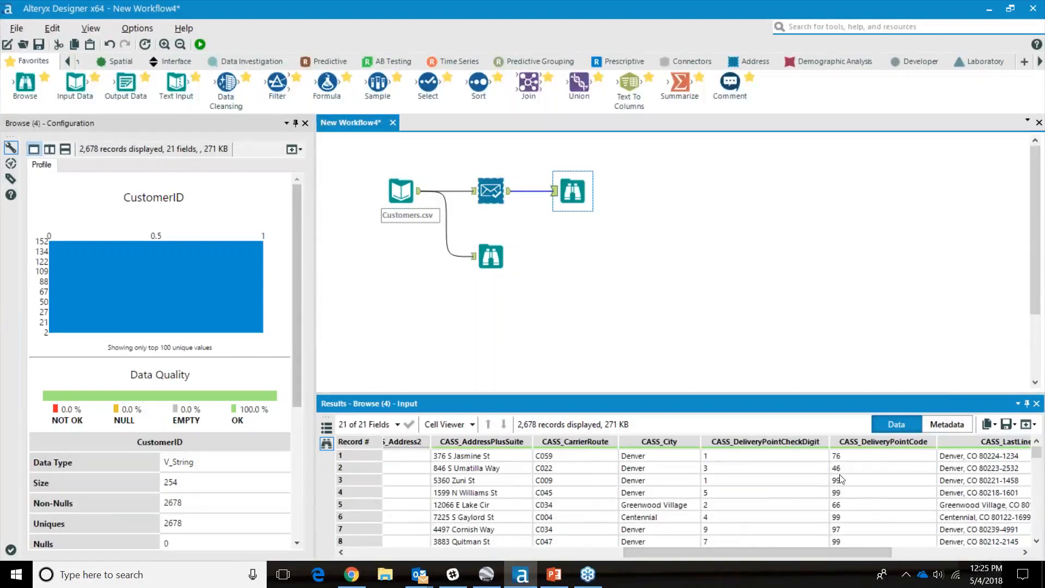
pyautogui.moveTo(783, 550); pyautogui.dragTo(904, 550)
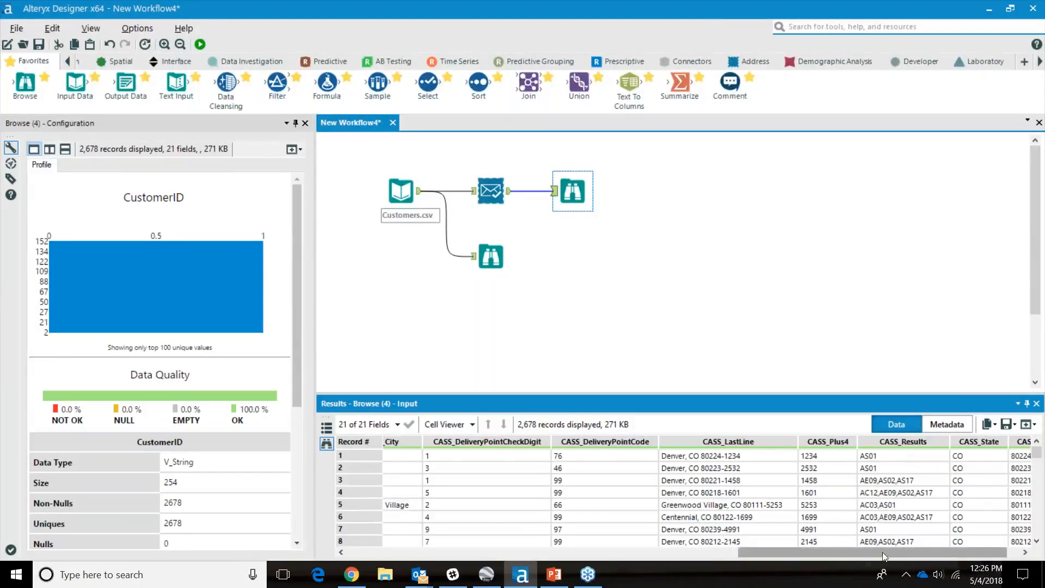
pyautogui.moveTo(884, 556); pyautogui.dragTo(897, 556)
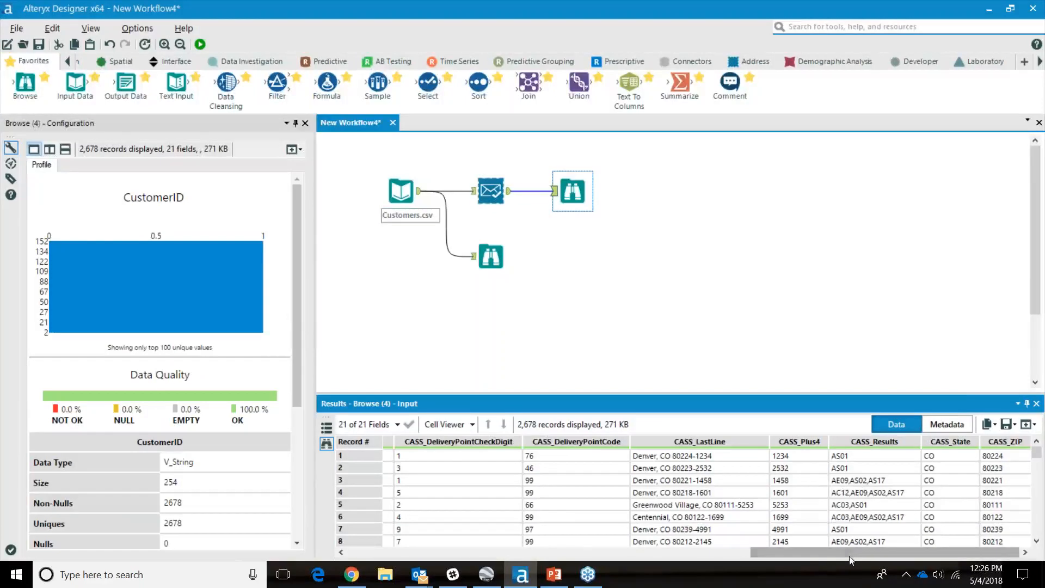
pyautogui.moveTo(848, 551)
pyautogui.mouseDown()
pyautogui.moveTo(687, 566)
pyautogui.moveTo(593, 561)
pyautogui.moveTo(861, 563)
pyautogui.mouseUp()
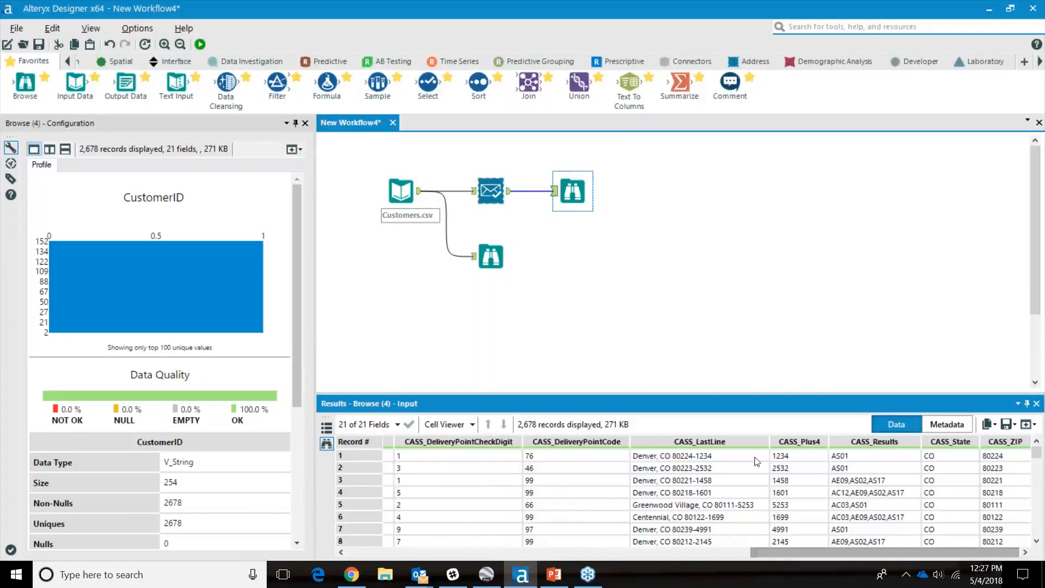
# Step: Highlight record 3 and compare its original address fields with its CASS_Results codes
pyautogui.click(357, 480)
pyautogui.moveTo(795, 548); pyautogui.dragTo(376, 566)
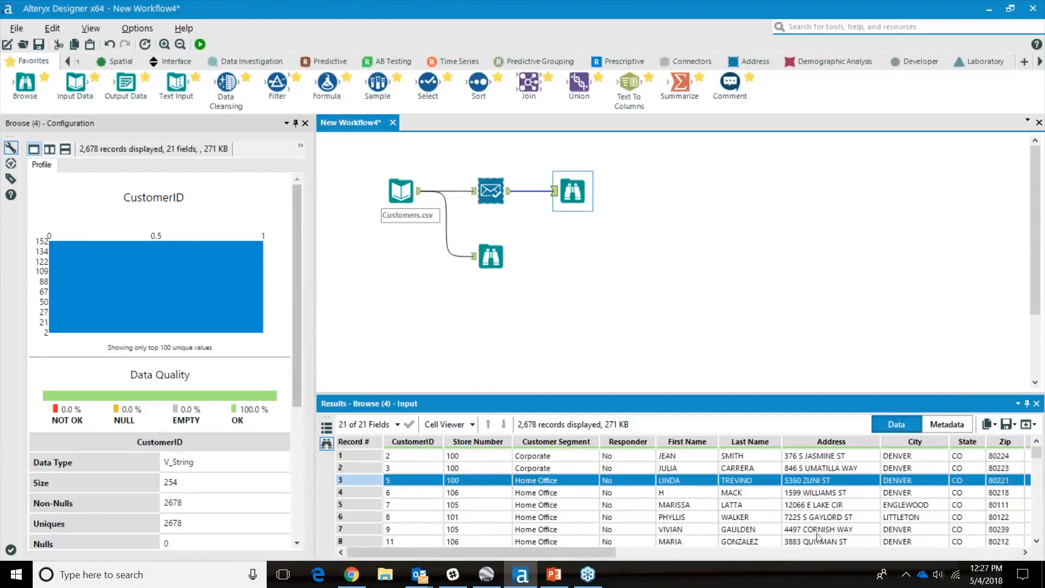
pyautogui.moveTo(588, 555); pyautogui.dragTo(963, 540)
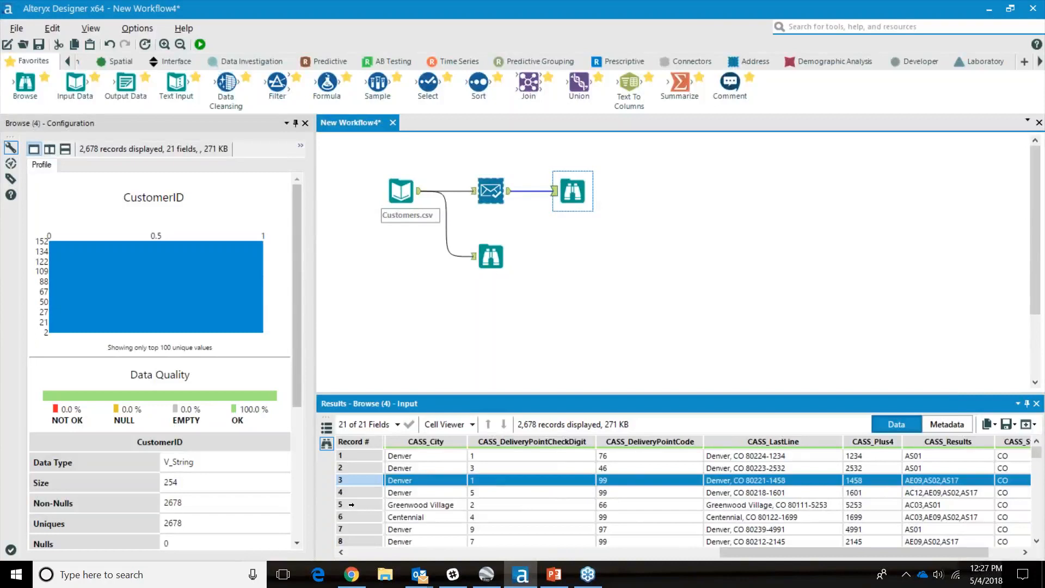
pyautogui.moveTo(916, 550); pyautogui.dragTo(929, 560)
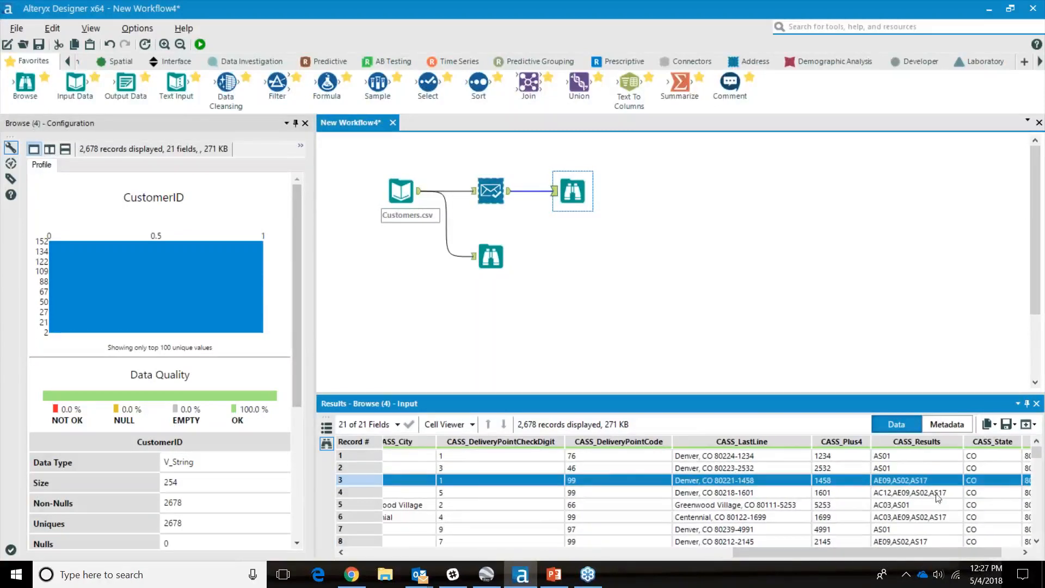
# Step: Highlight record 5 and compare its CASS_Results codes and standardized city with its original address fields
pyautogui.click(893, 506)
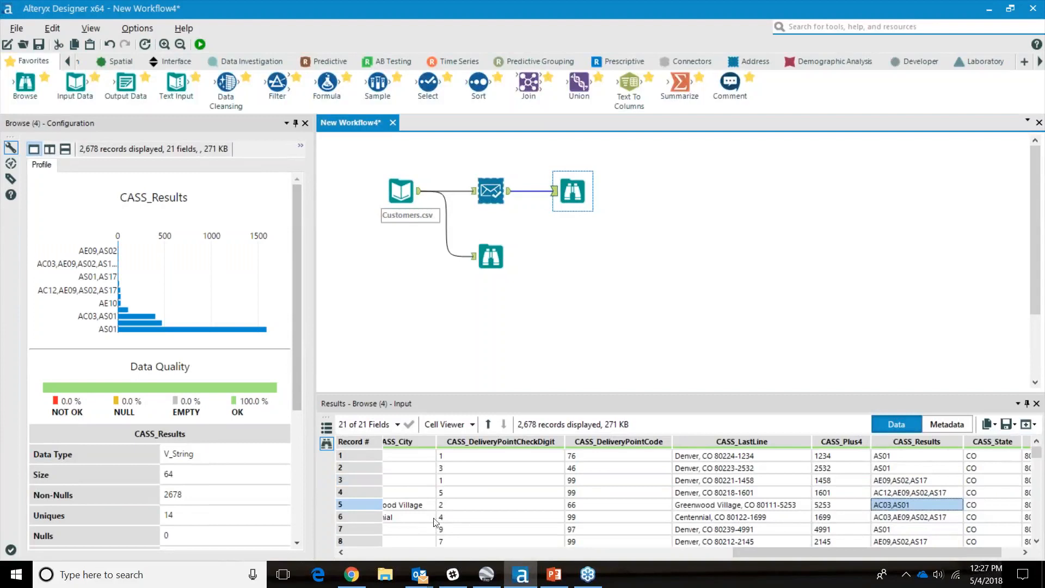
pyautogui.click(351, 502)
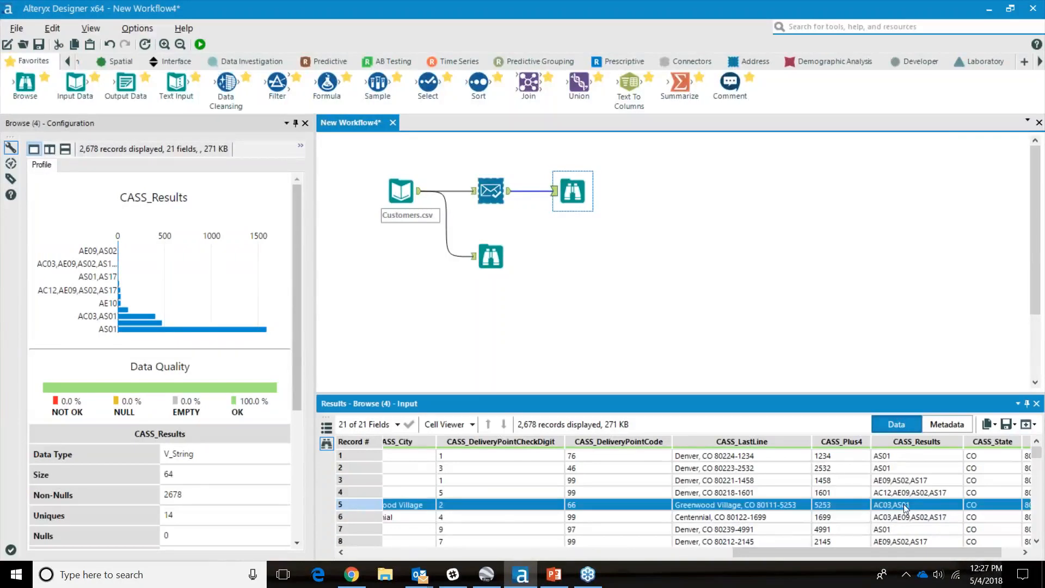
pyautogui.moveTo(762, 552); pyautogui.dragTo(487, 583)
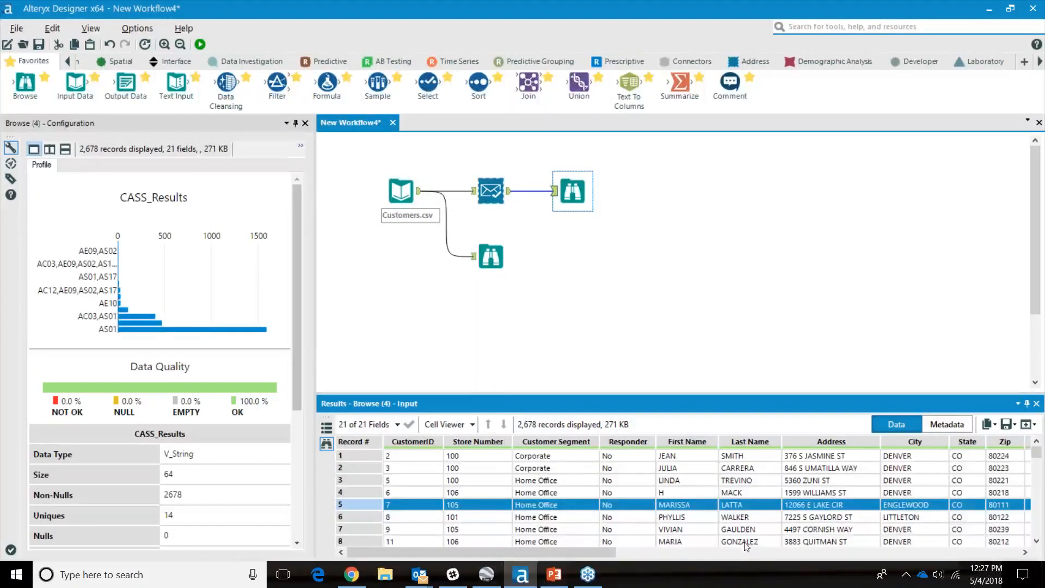
# Step: Compare the original address columns with the CASS columns through CASS_Results and CASS_ZIP for record 5 and the records below it
pyautogui.moveTo(541, 553); pyautogui.dragTo(693, 579)
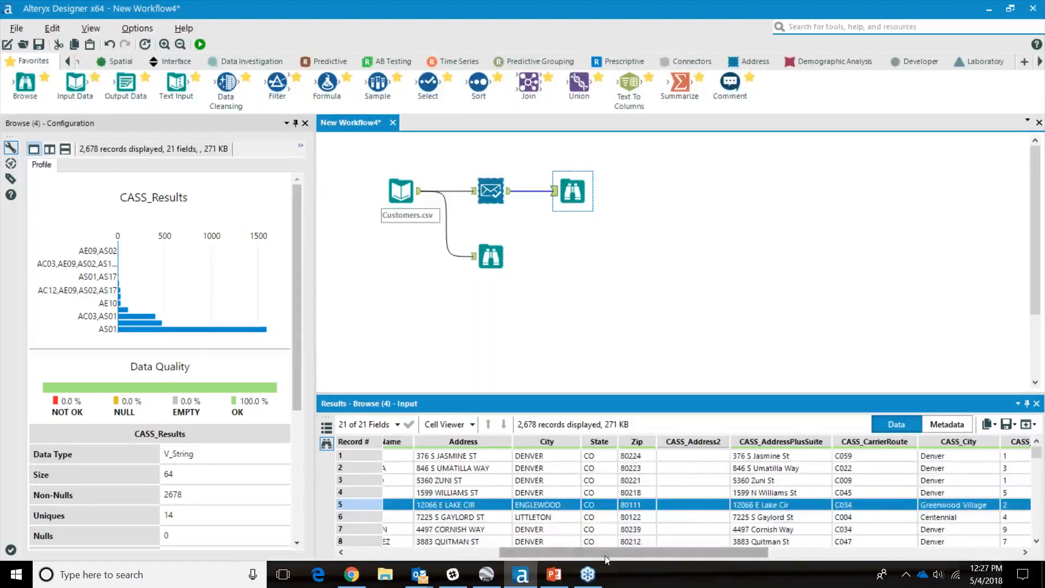
pyautogui.moveTo(605, 555); pyautogui.dragTo(720, 563)
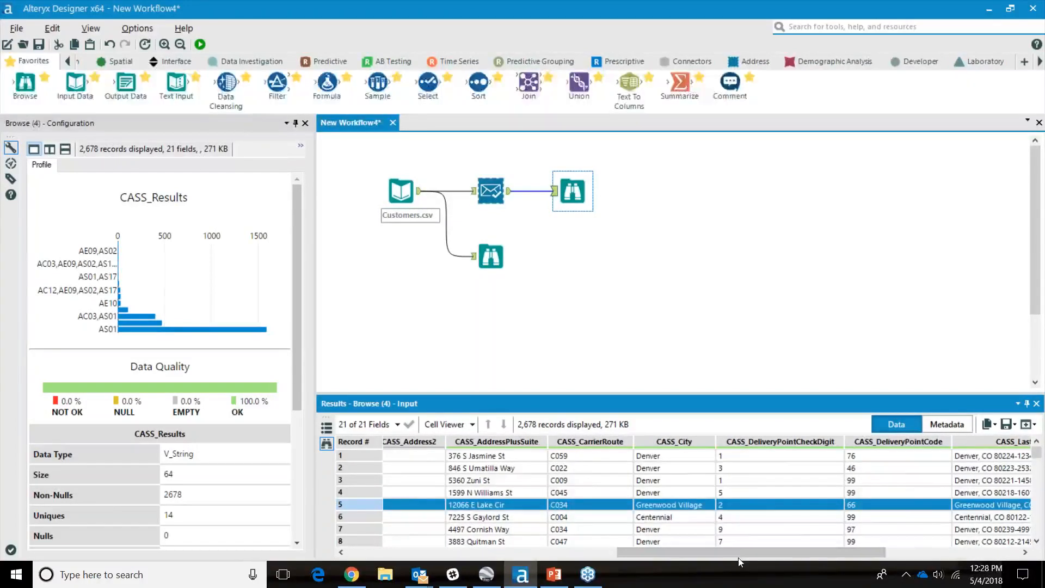
pyautogui.moveTo(738, 555); pyautogui.dragTo(882, 554)
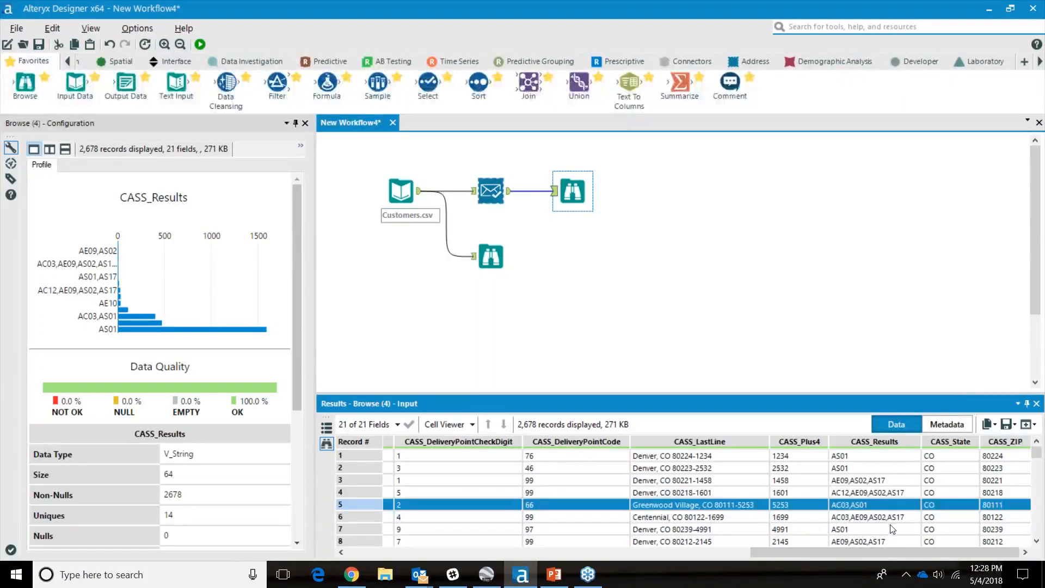
pyautogui.scroll(-1, 891, 524)
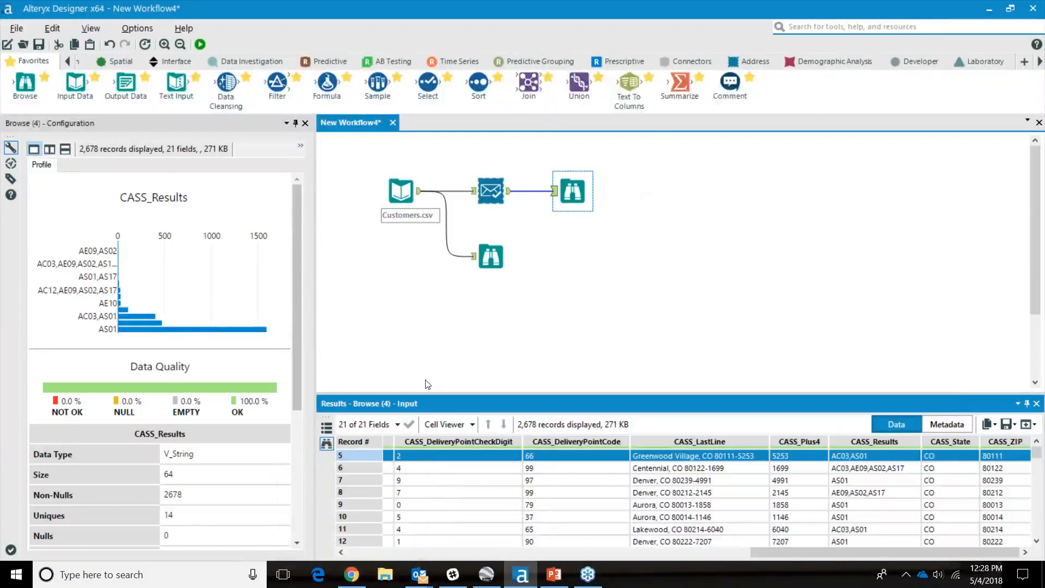
# Step: Open the help page for the workflow's CASS tool, and switch to the CASS Results Code reference page in the browser
pyautogui.click(492, 191)
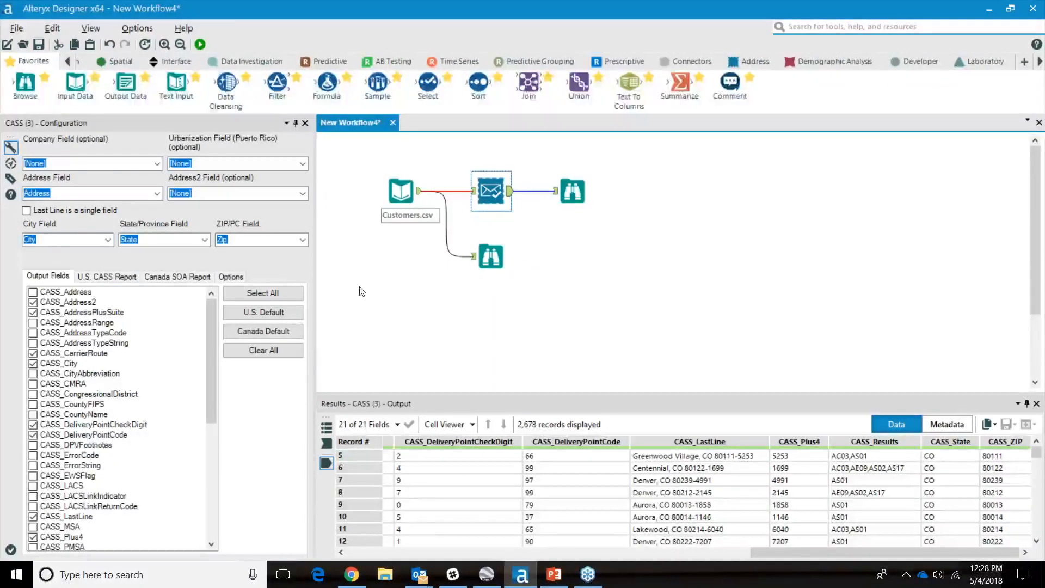
pyautogui.press('F1')
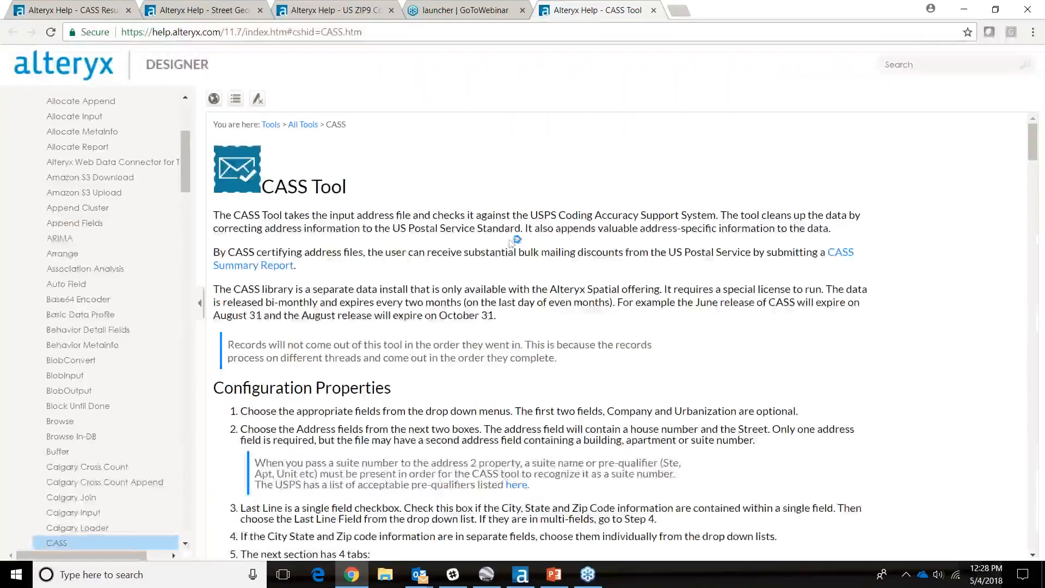
pyautogui.scroll(-4, 671, 326)
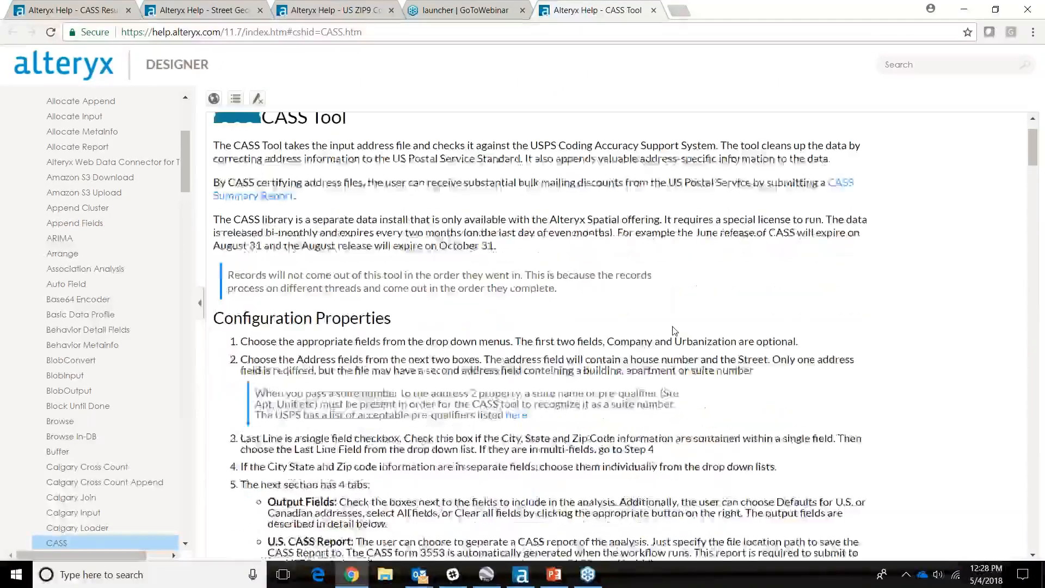
pyautogui.scroll(4, 624, 326)
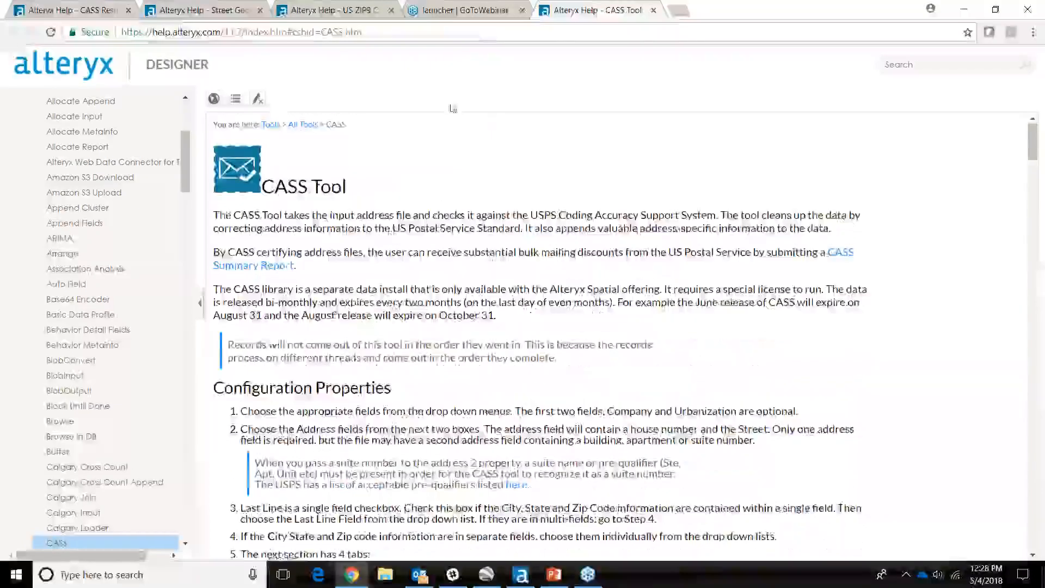
pyautogui.click(60, 11)
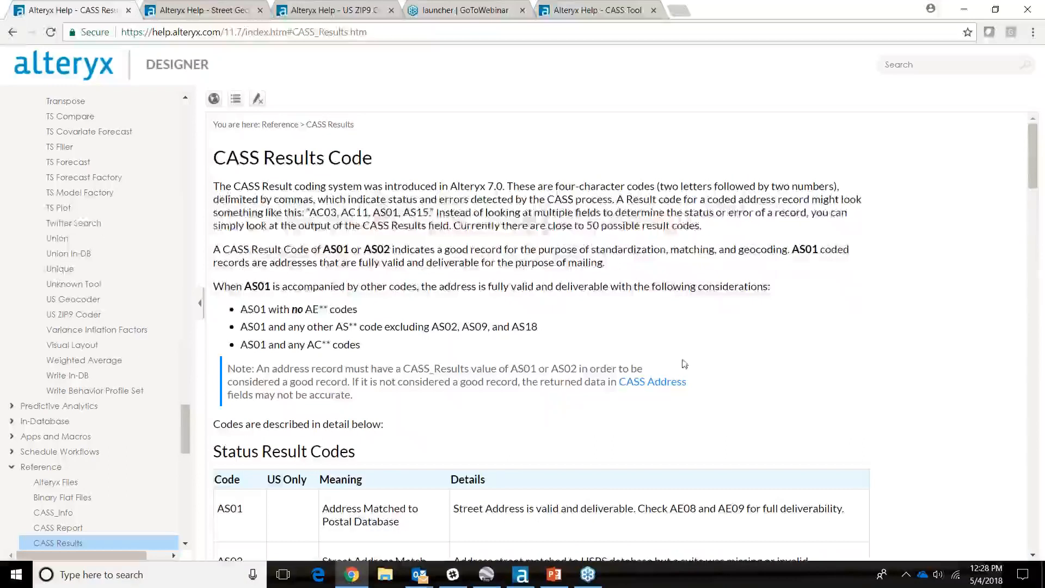
# Step: Read the status result codes (AS) and the error result codes (AE) in the CASS Results Code reference
pyautogui.scroll(-6, 726, 388)
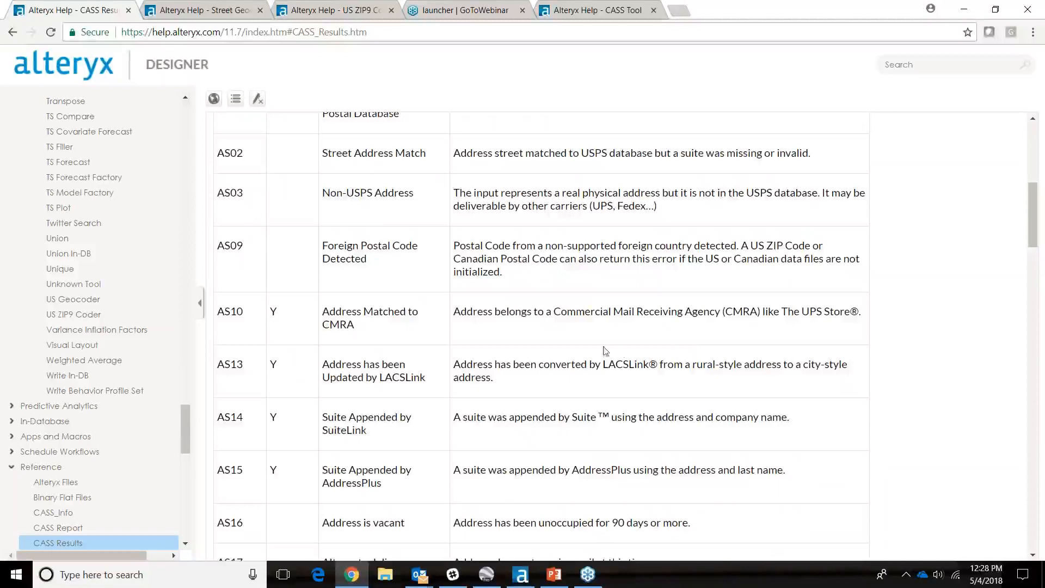
pyautogui.scroll(-5, 693, 334)
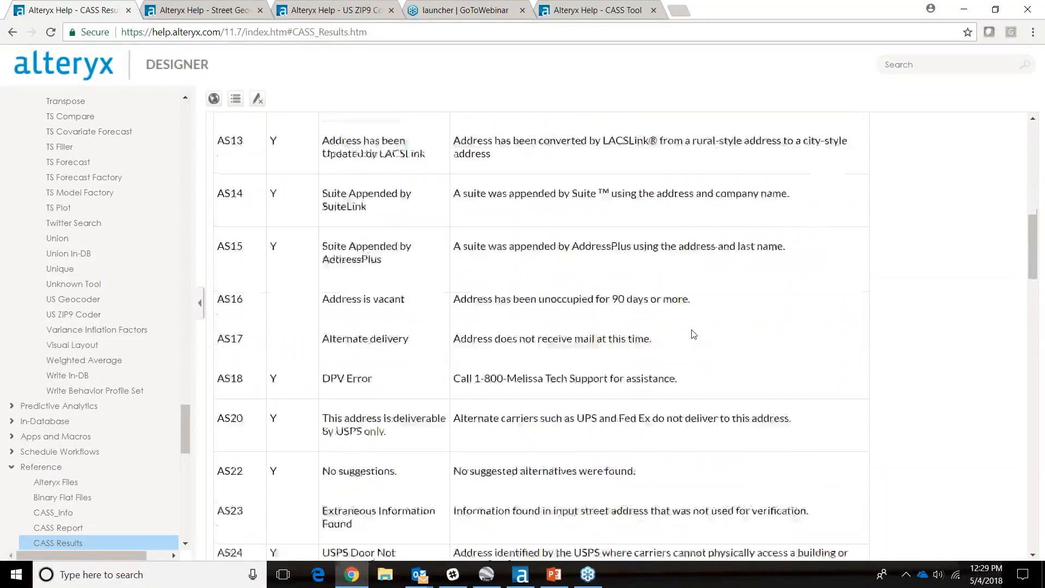
pyautogui.scroll(-4, 693, 335)
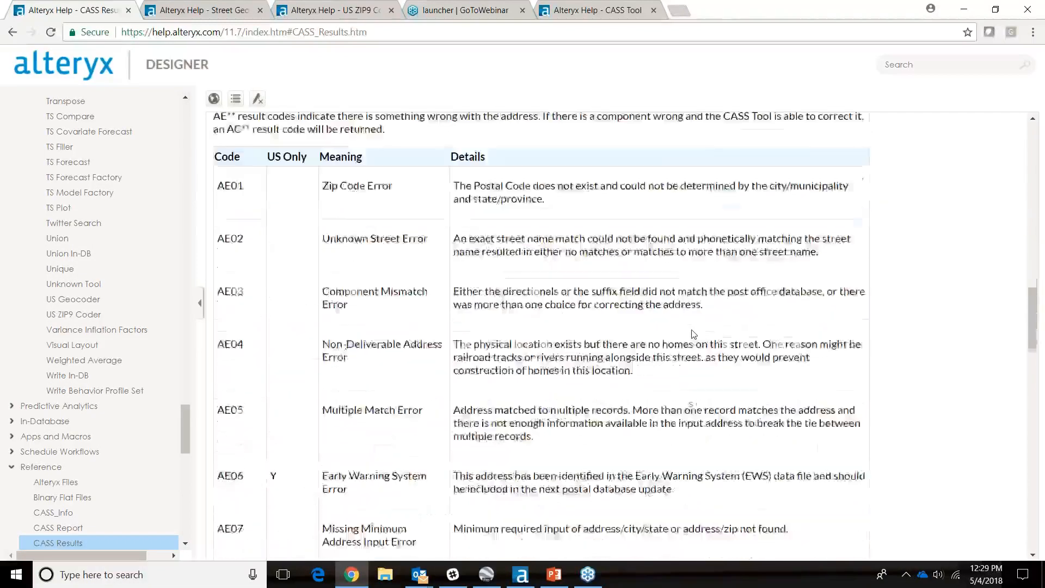
pyautogui.scroll(-1, 694, 334)
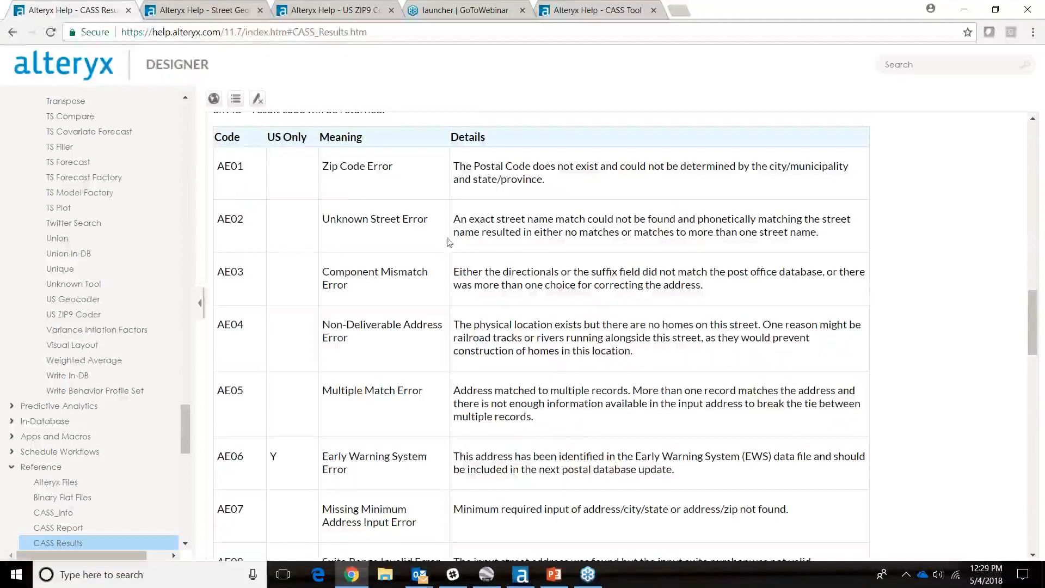
pyautogui.scroll(-2, 739, 268)
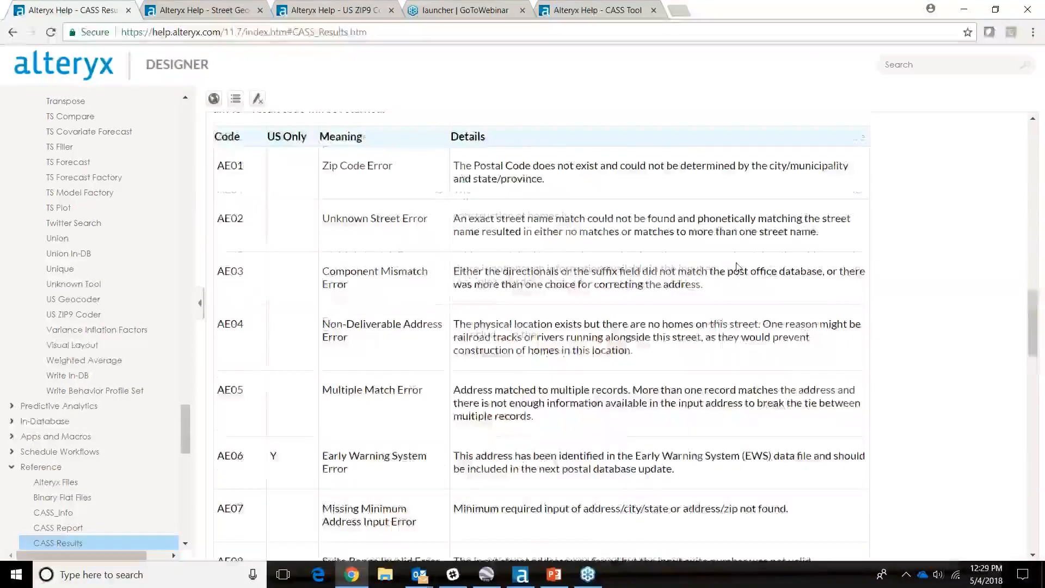
pyautogui.scroll(-2, 737, 267)
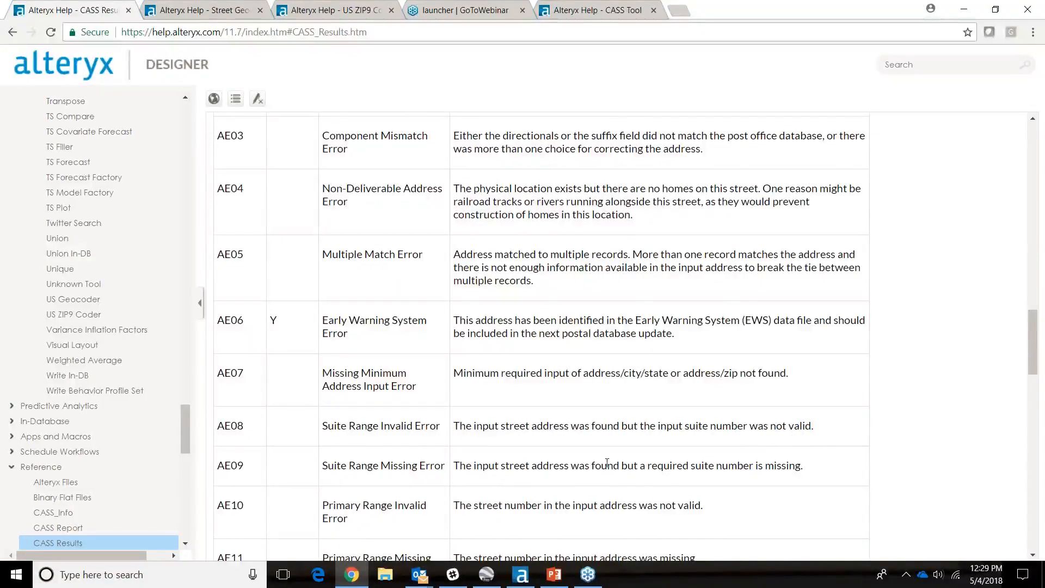
pyautogui.scroll(-5, 636, 459)
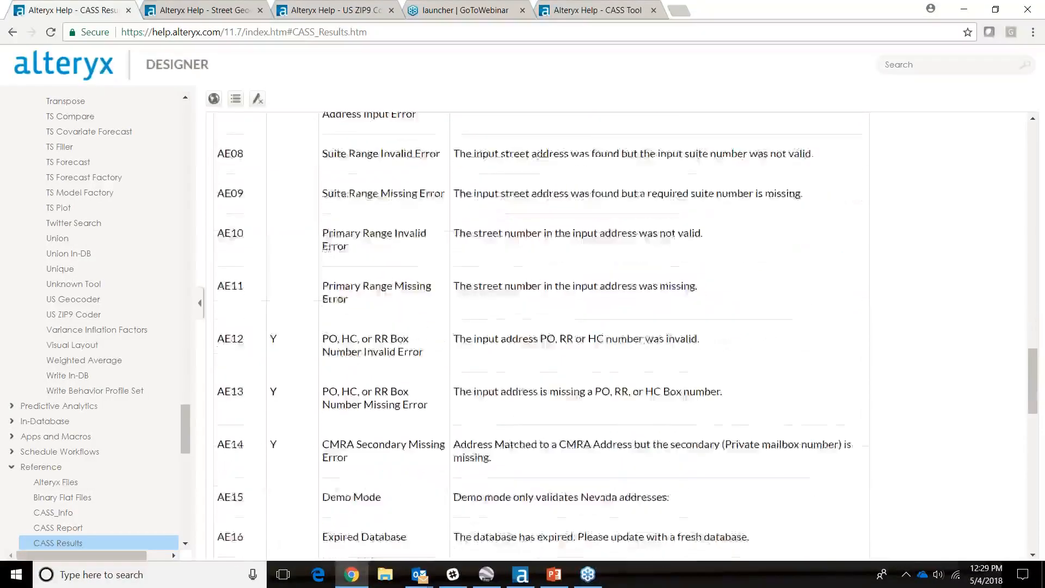
# Step: Read the Change Result Codes table from AC01 through AC14
pyautogui.scroll(-10, 697, 408)
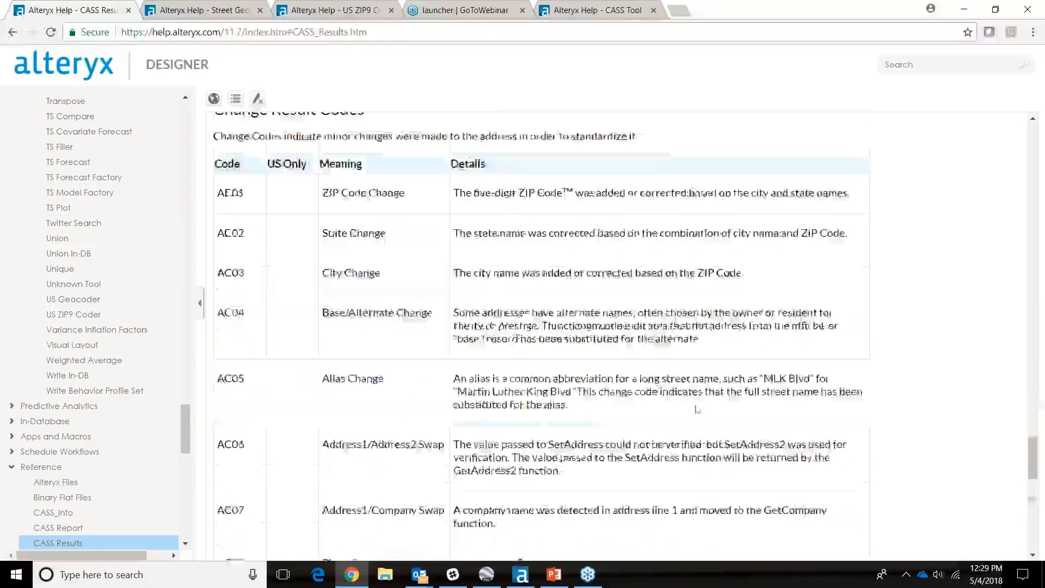
pyautogui.scroll(1, 289, 331)
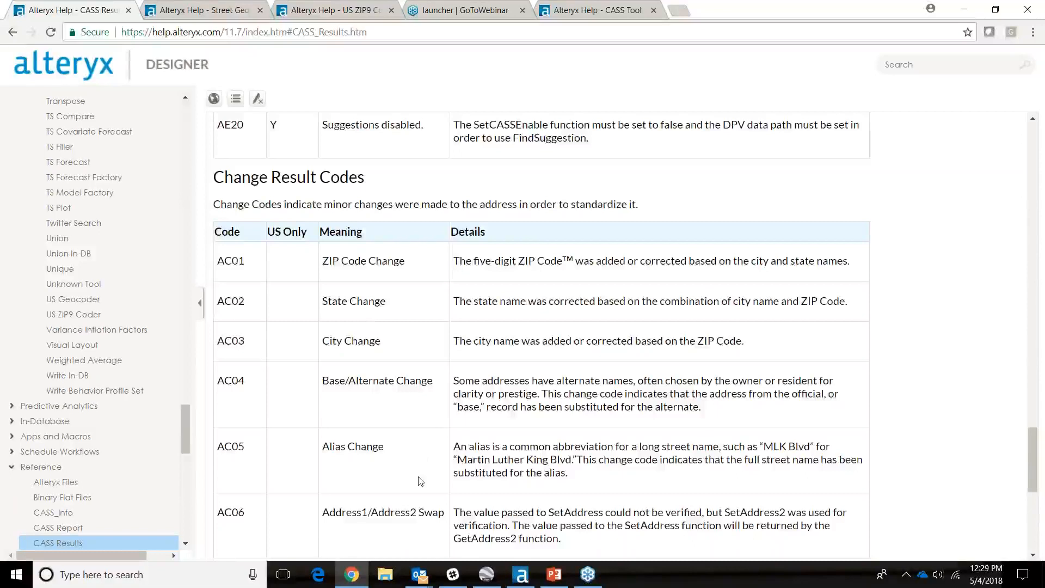
pyautogui.scroll(-4, 421, 482)
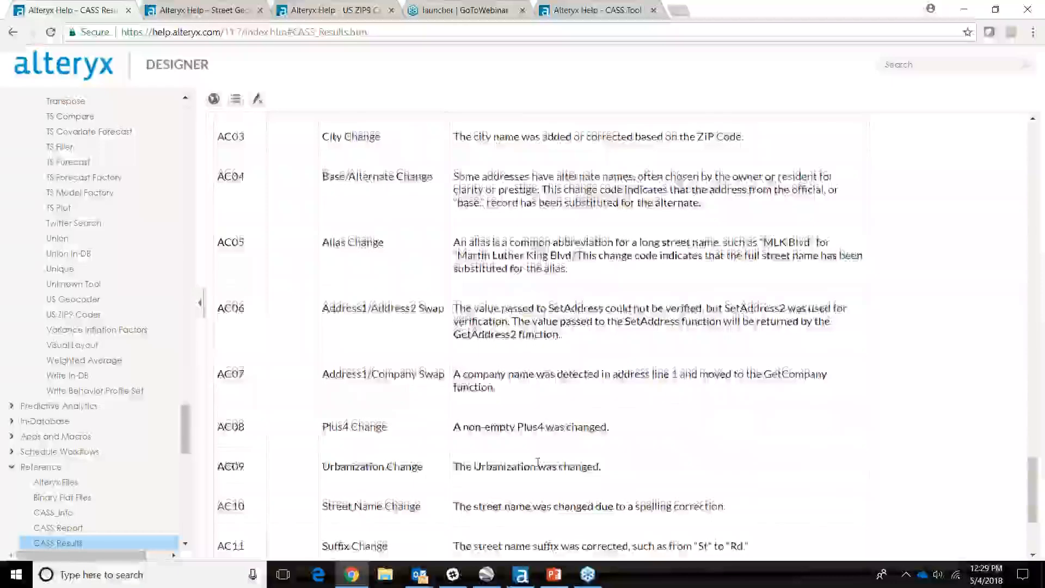
pyautogui.scroll(-4, 538, 463)
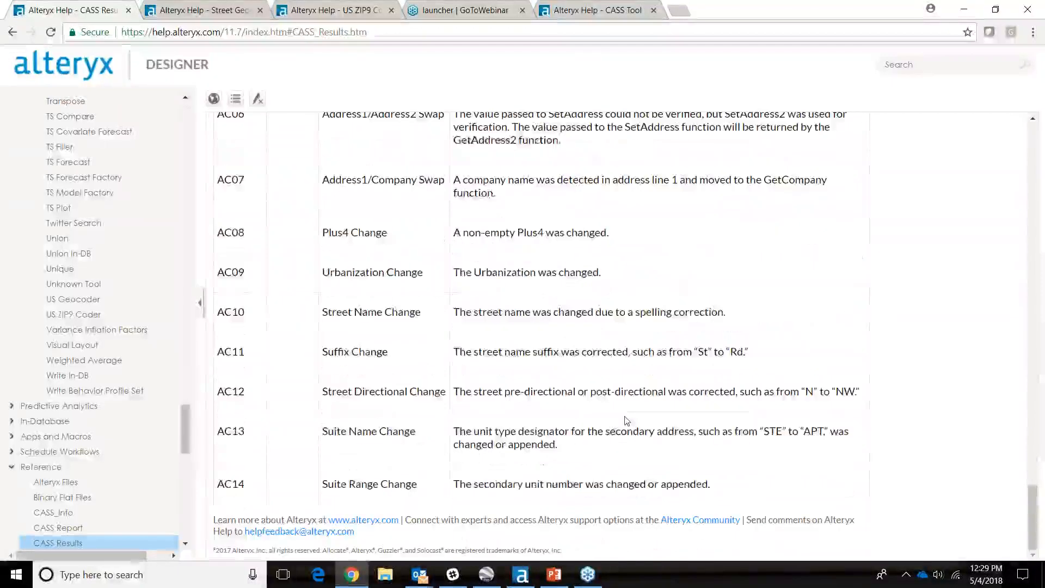
pyautogui.scroll(8, 626, 420)
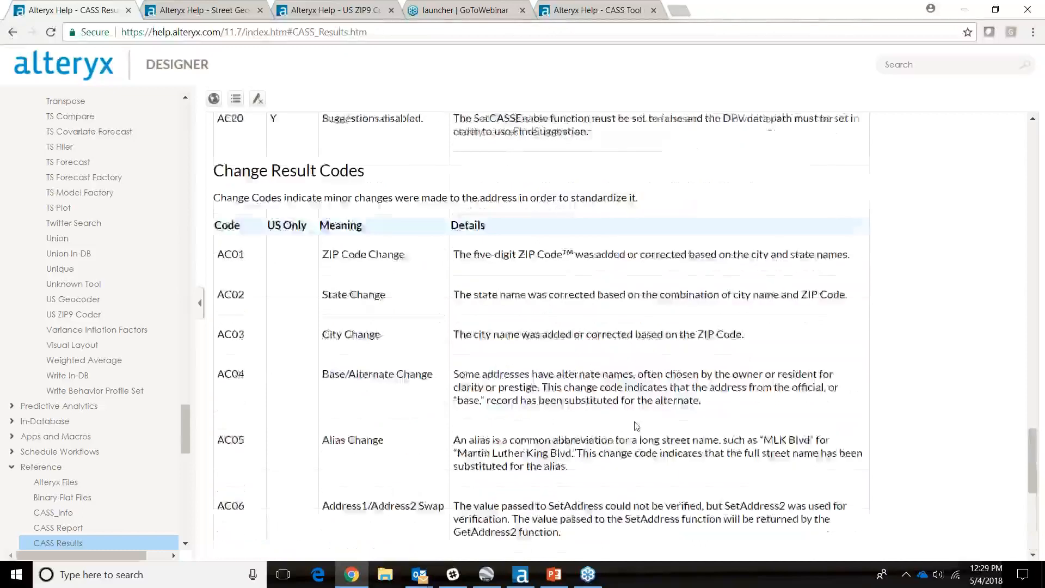
pyautogui.scroll(-7, 541, 335)
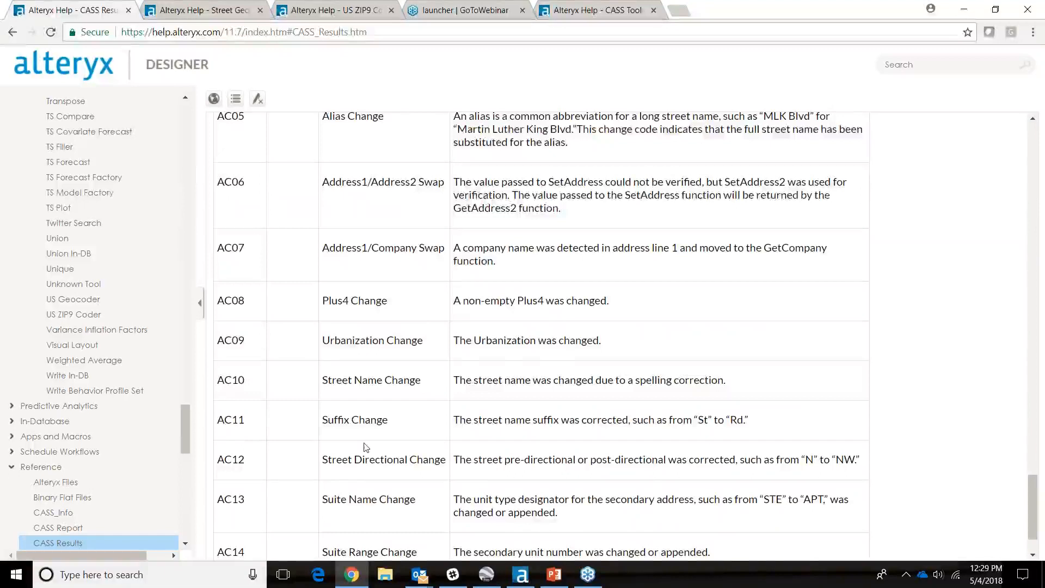
pyautogui.scroll(8, 765, 422)
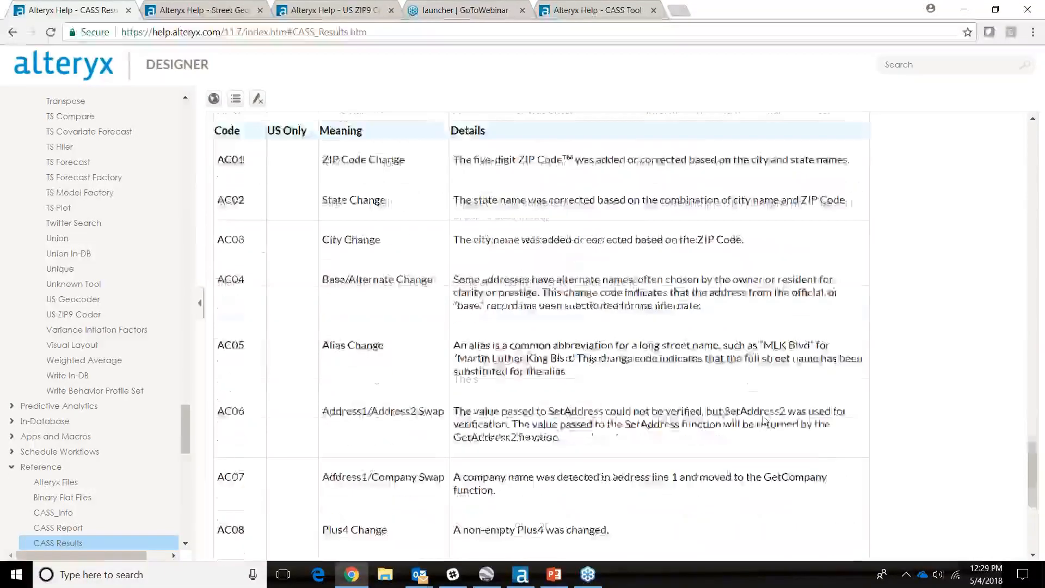
# Step: Switch to Alteryx Designer, review the standardized address columns and look through the CASS output field list, highlighting CASS_TimeZone
pyautogui.hotkey('alt', 'Tab')
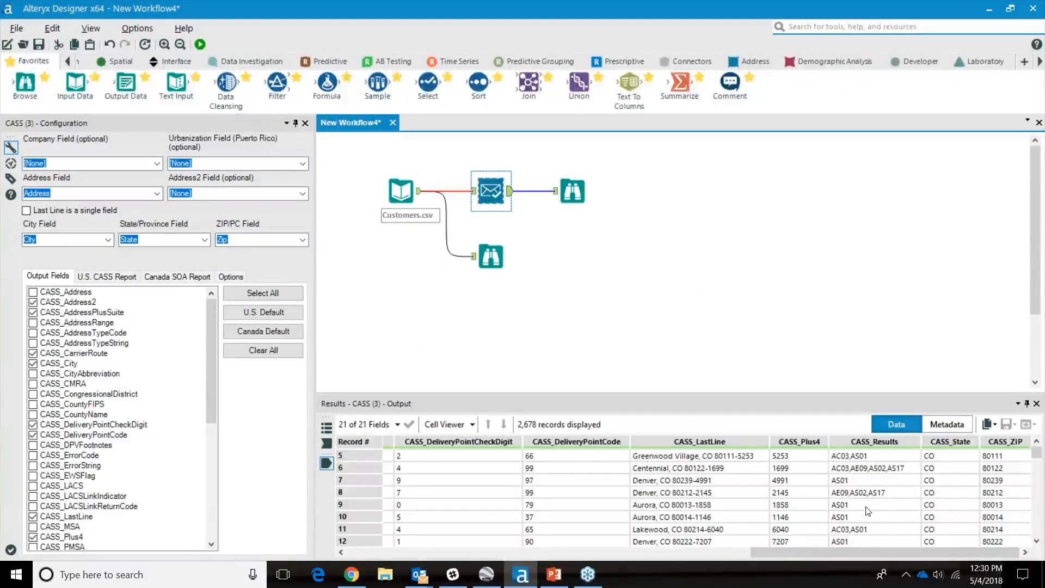
pyautogui.moveTo(787, 558); pyautogui.dragTo(585, 566)
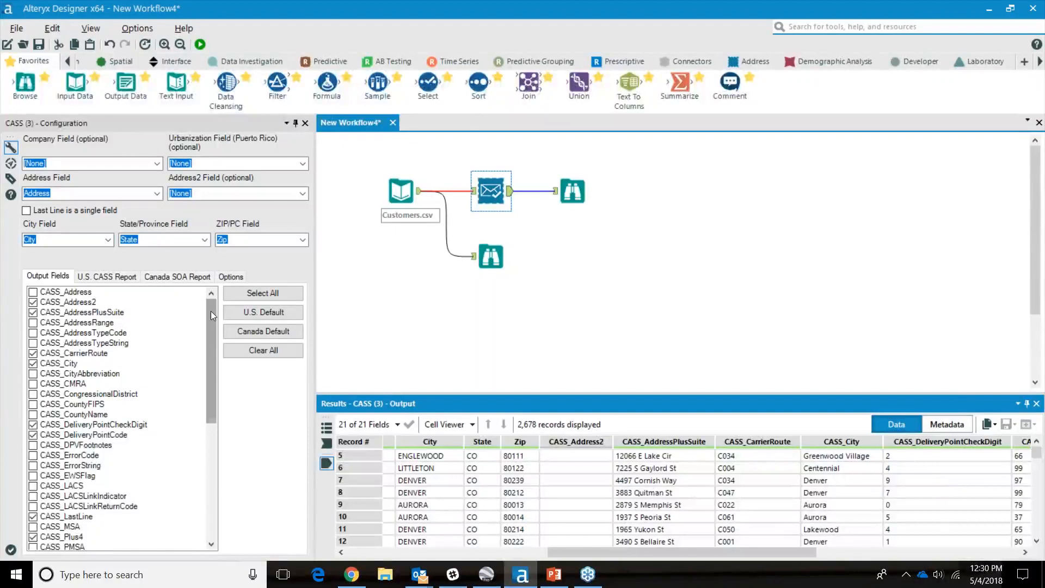
pyautogui.moveTo(211, 306); pyautogui.dragTo(209, 424)
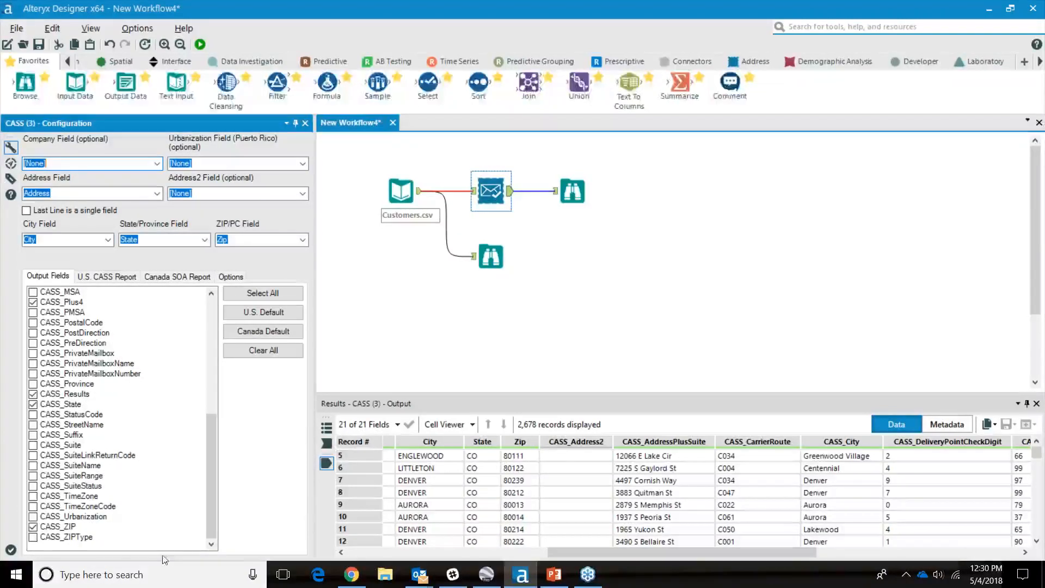
pyautogui.click(33, 496)
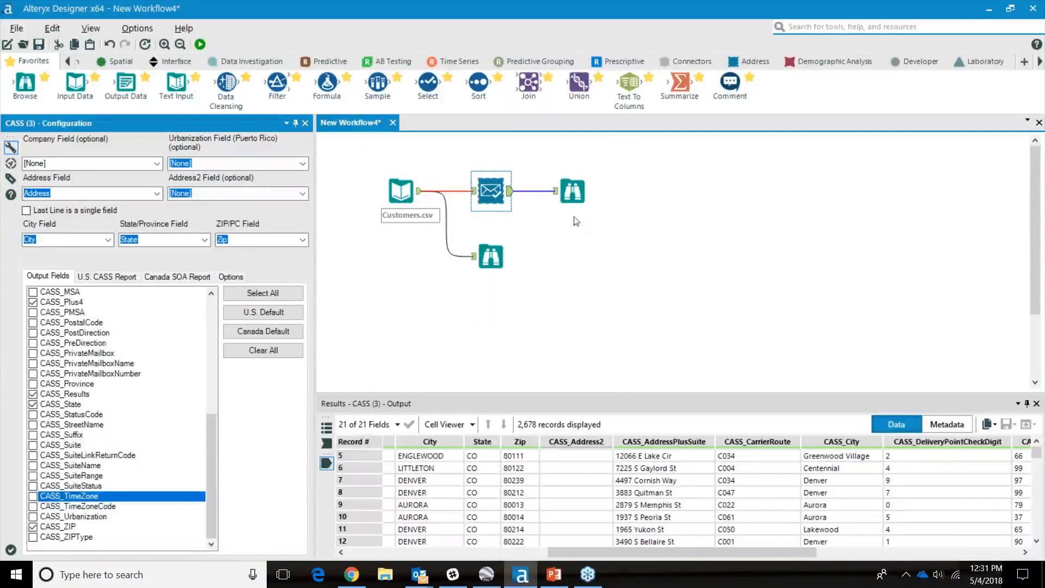
# Step: Move the CASS output's Browse tool down beside the other Browse tool and connect a Street Geocoder to the CASS output
pyautogui.moveTo(573, 191); pyautogui.dragTo(574, 257)
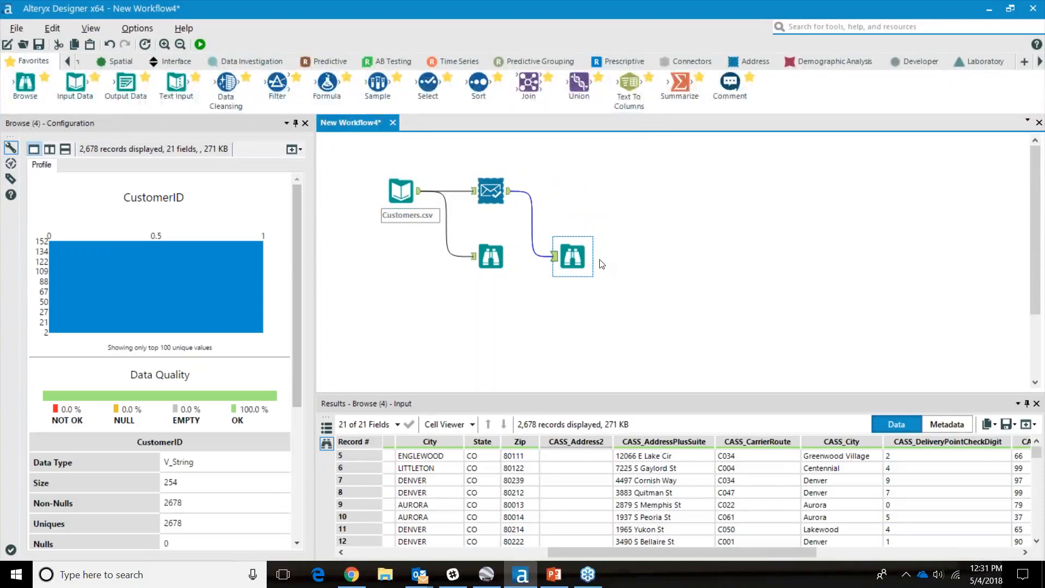
pyautogui.click(768, 66)
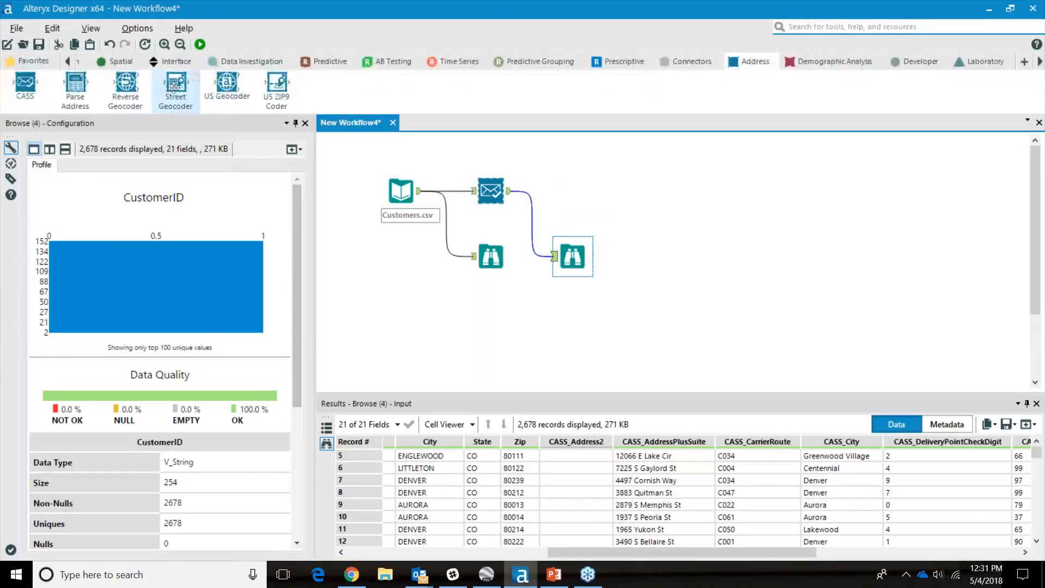
pyautogui.moveTo(173, 86)
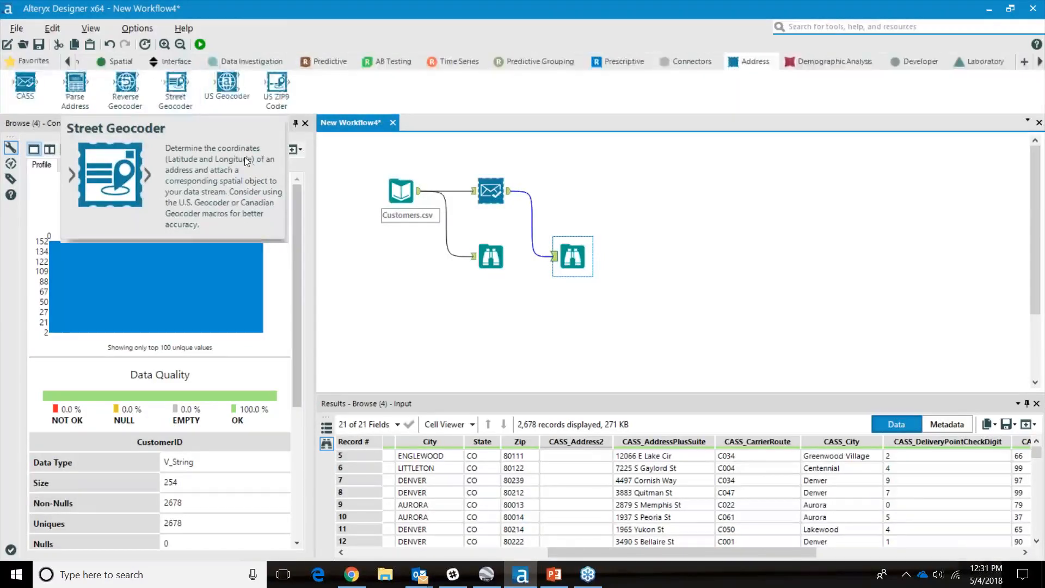
pyautogui.moveTo(177, 85); pyautogui.dragTo(571, 194)
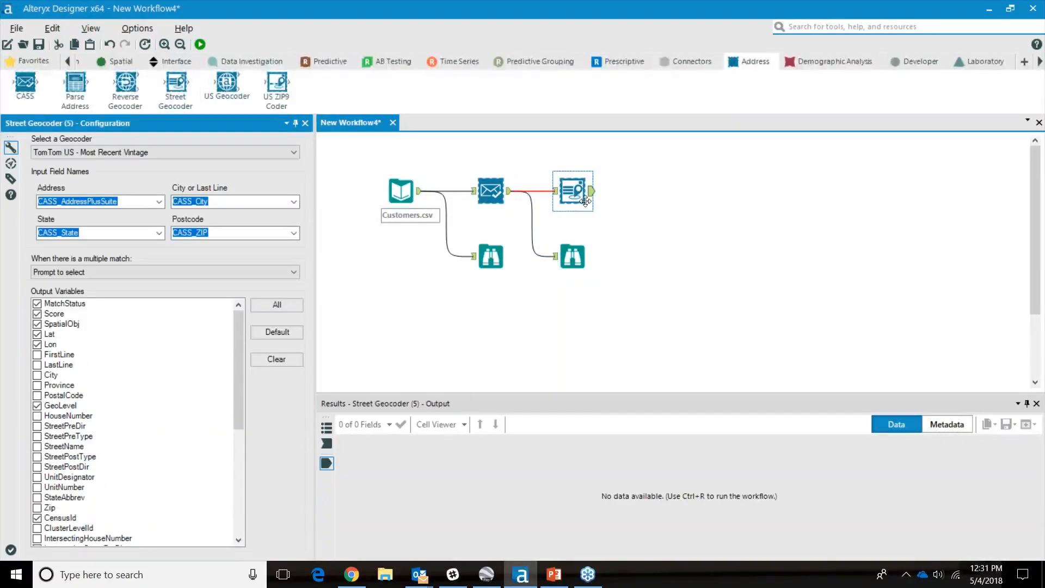
# Step: Keep TomTom US - Most Recent Vintage as the Street Geocoder's dataset and select CASS_AddressPlusSuite as its Address field
pyautogui.click(104, 153)
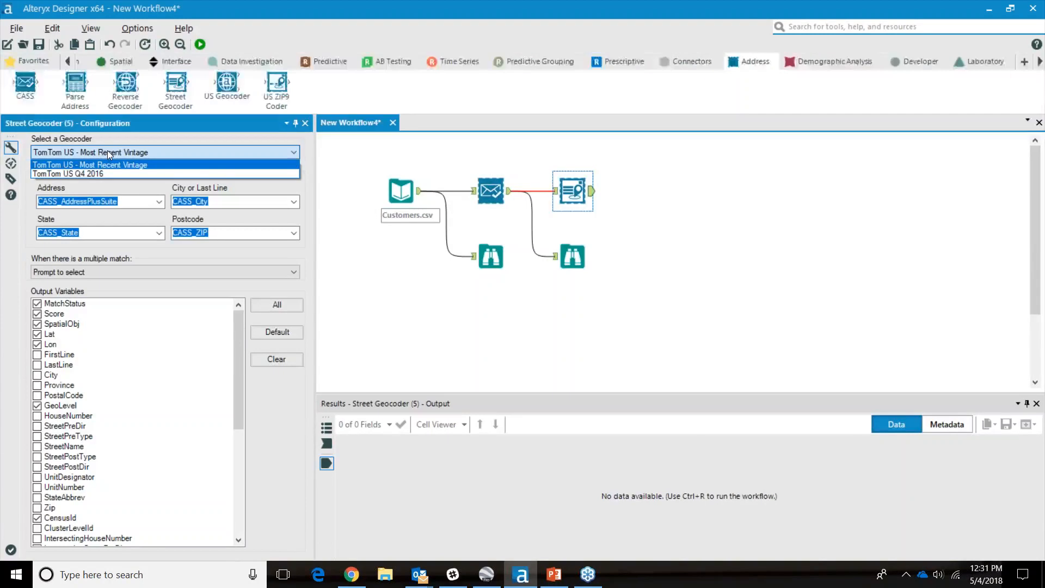
pyautogui.click(107, 151)
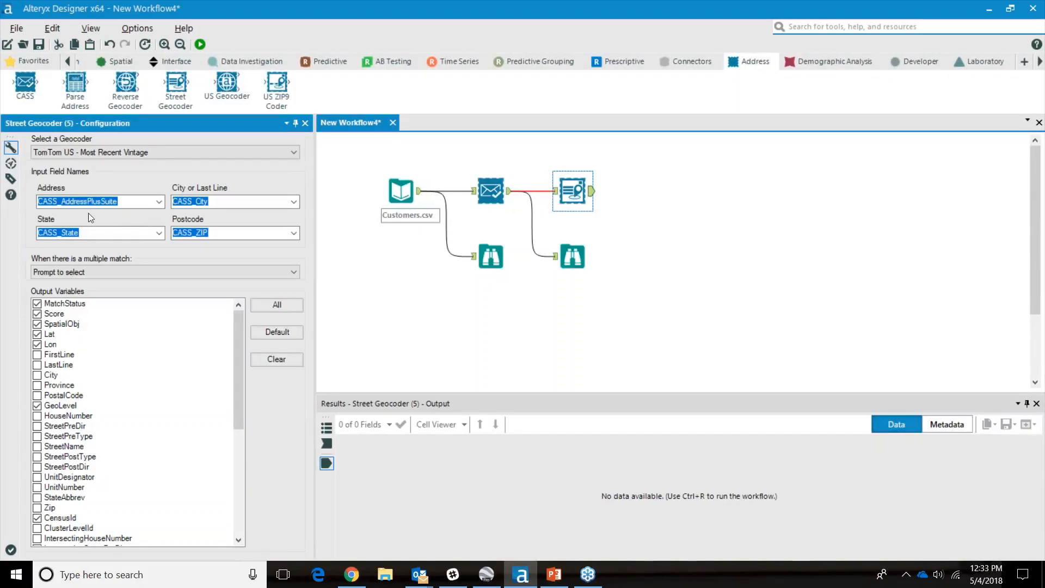
pyautogui.click(158, 202)
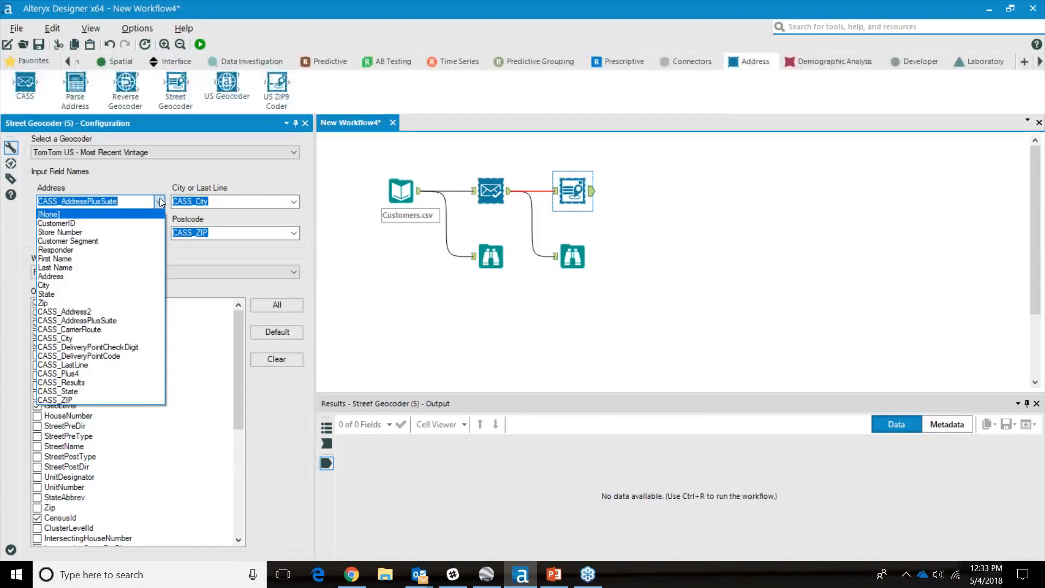
pyautogui.click(133, 321)
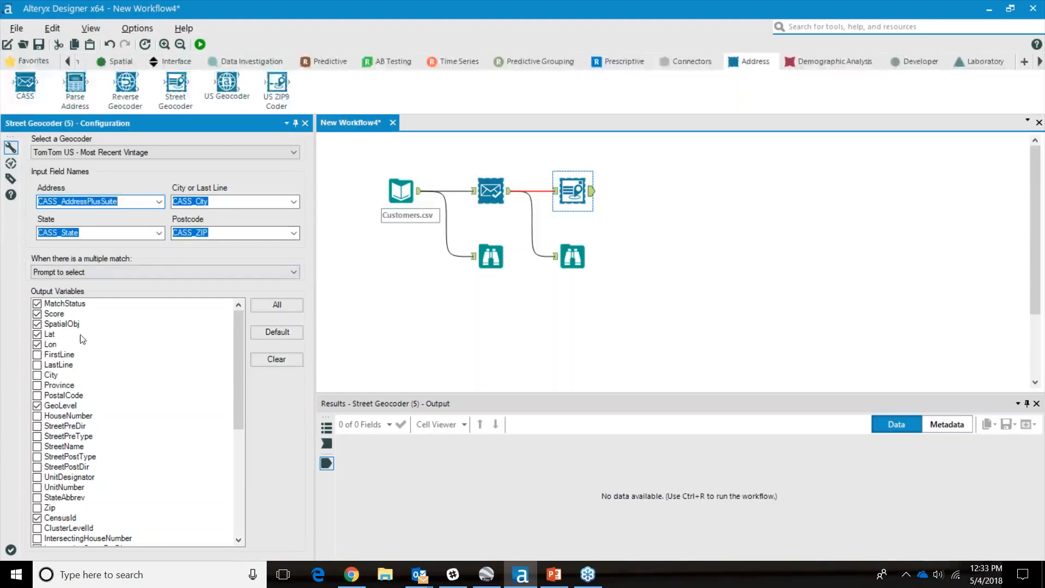
# Step: Review the Street Geocoder's multiple-match options, keeping Prompt to select, and look through its Output Variables list
pyautogui.click(113, 273)
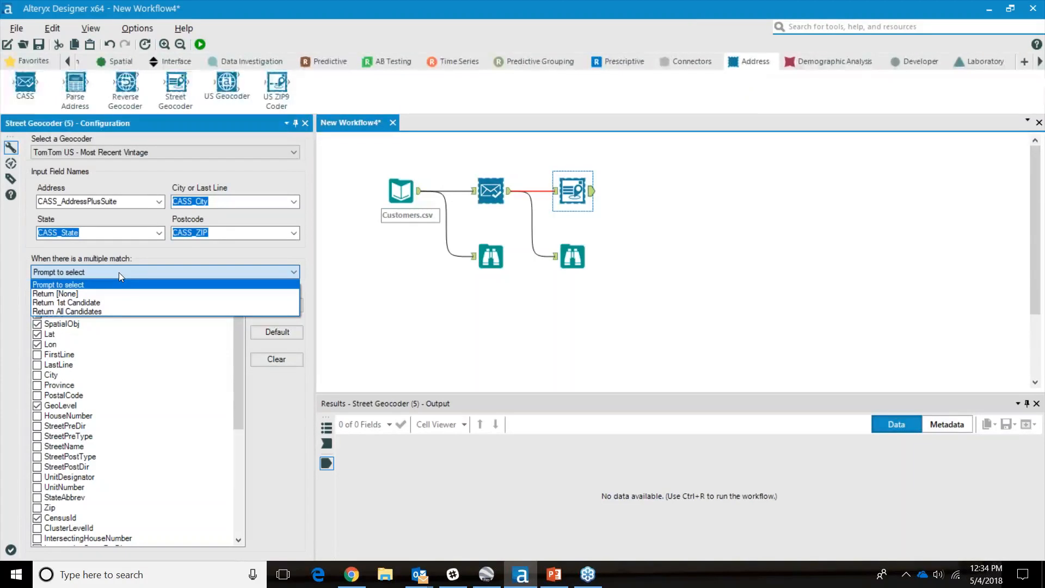
pyautogui.click(119, 271)
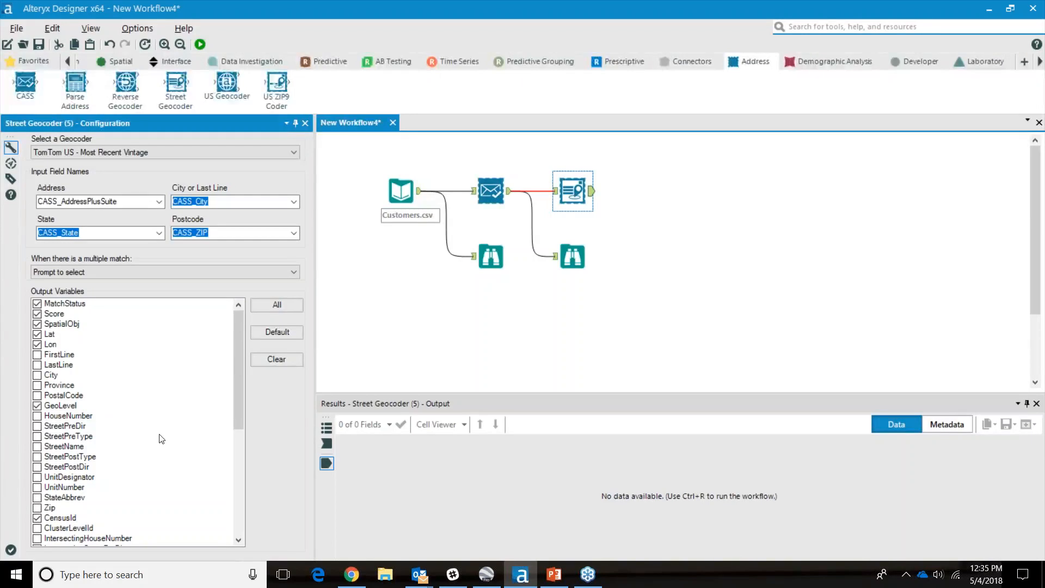
pyautogui.moveTo(238, 380); pyautogui.dragTo(220, 493)
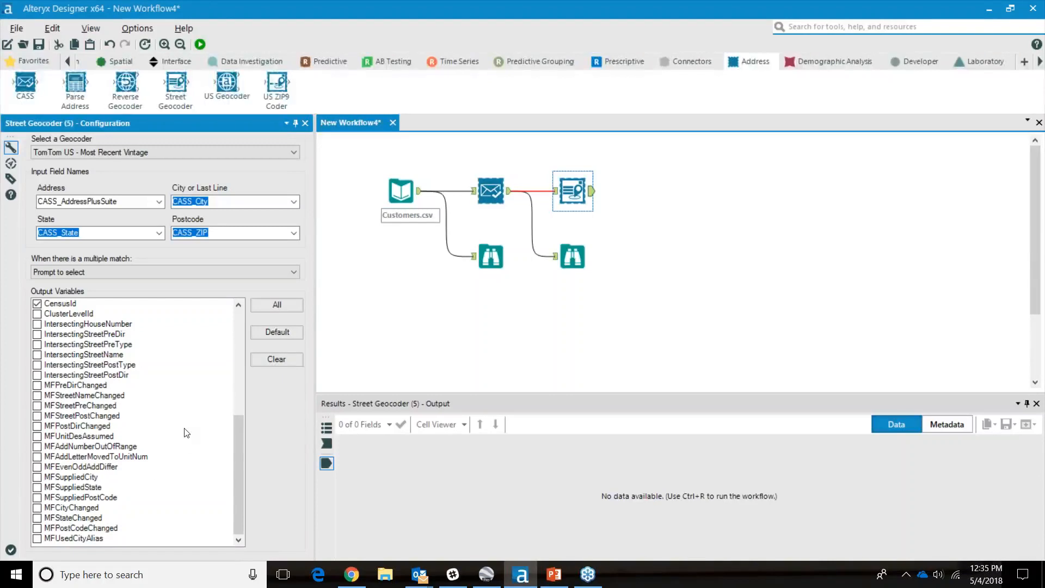
pyautogui.moveTo(240, 439); pyautogui.dragTo(256, 314)
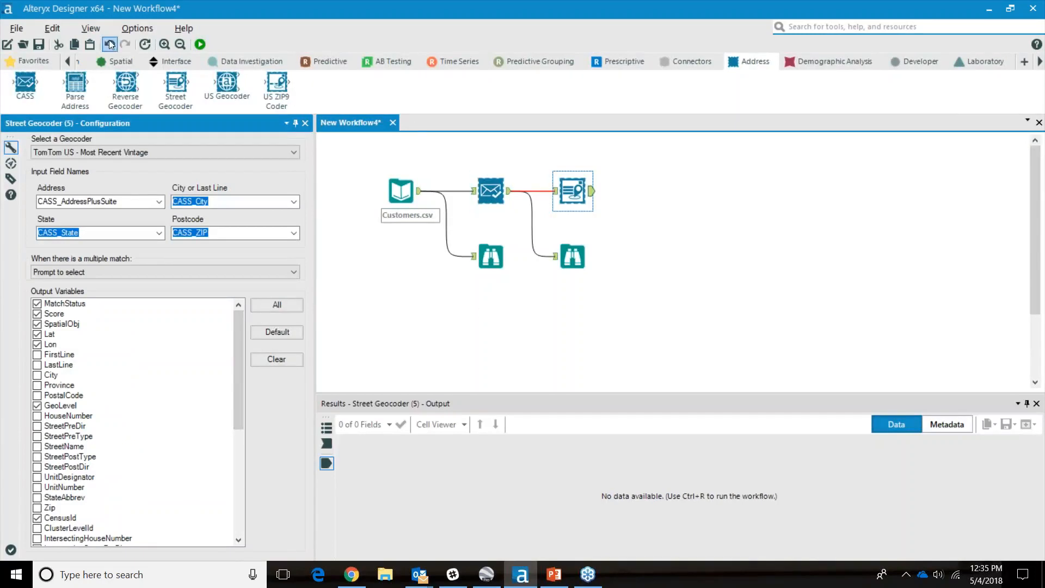
# Step: Connect a Browse tool to the Street Geocoder's output and run the workflow
pyautogui.click(46, 60)
pyautogui.moveTo(25, 83); pyautogui.dragTo(653, 190)
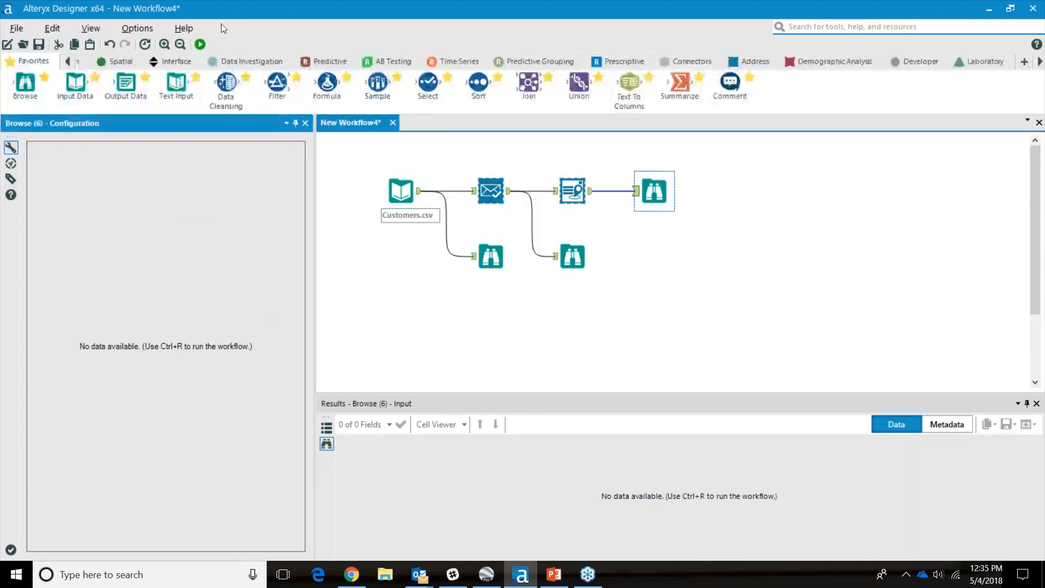
pyautogui.click(200, 44)
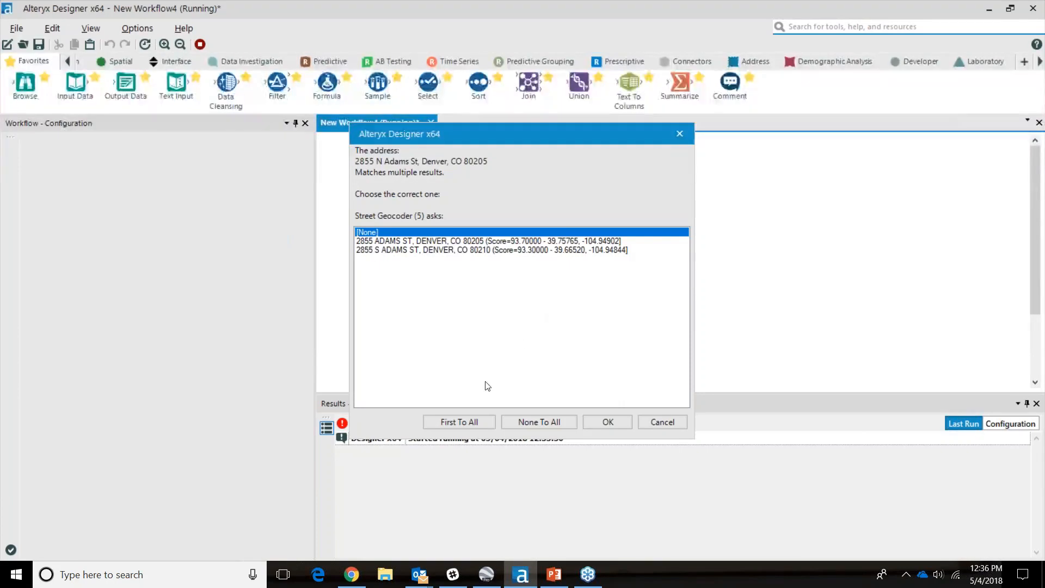
# Step: Choose the first-listed candidate for the first multiple-match address, apply the first candidate to all remaining ones, and dismiss the completion message
pyautogui.click(403, 242)
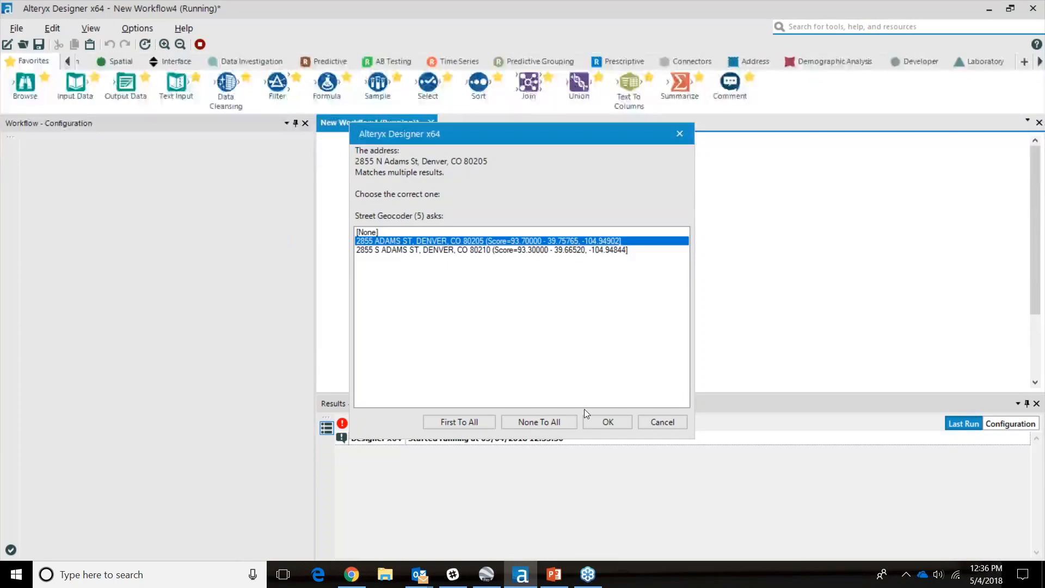
pyautogui.click(607, 421)
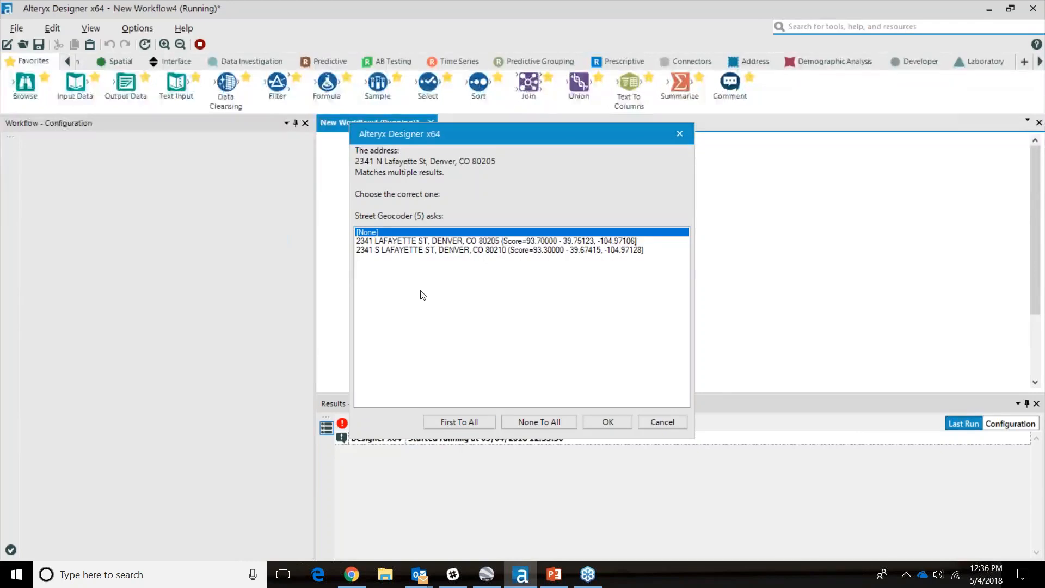
pyautogui.click(387, 250)
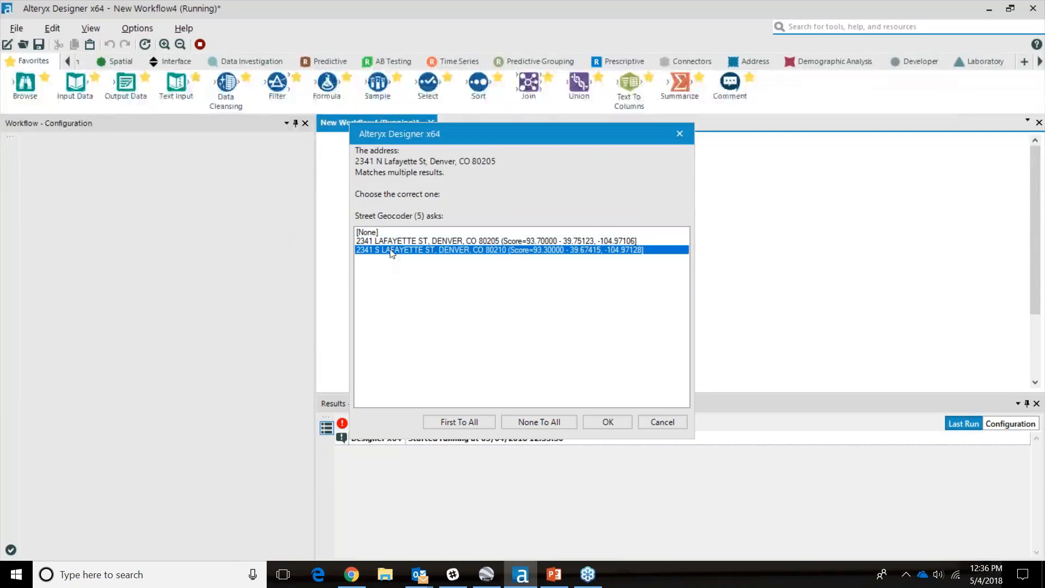
pyautogui.click(459, 424)
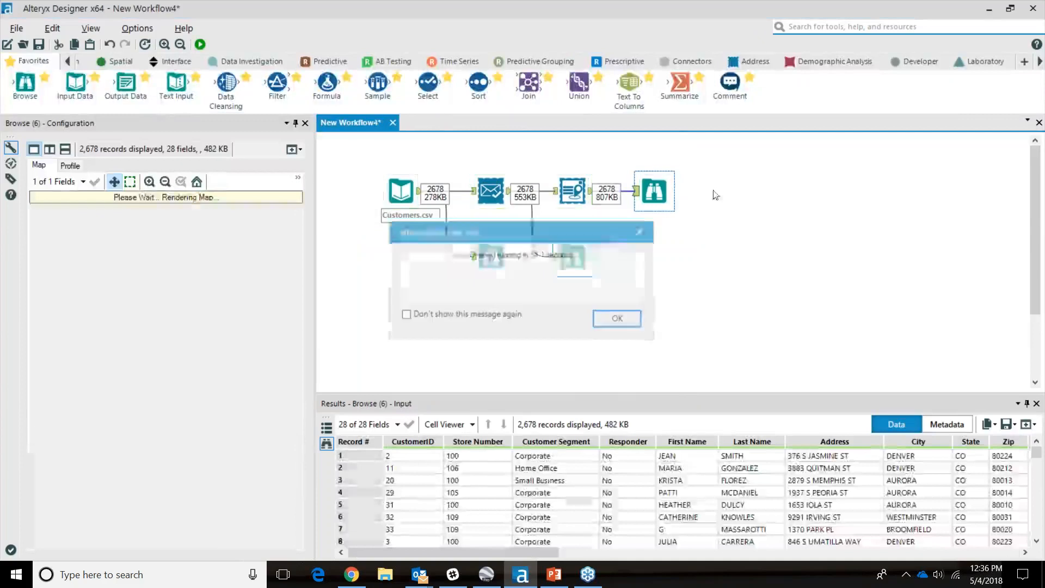
pyautogui.click(621, 319)
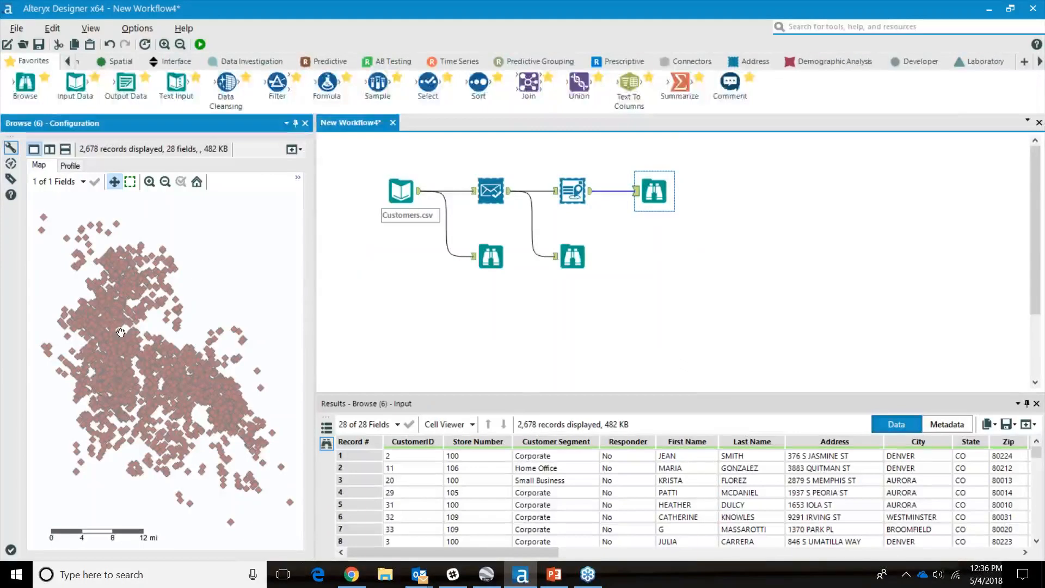
# Step: Set the base map of the geocoded customers' Browse map to TomTom US - Most Recent Vintage
pyautogui.click(298, 178)
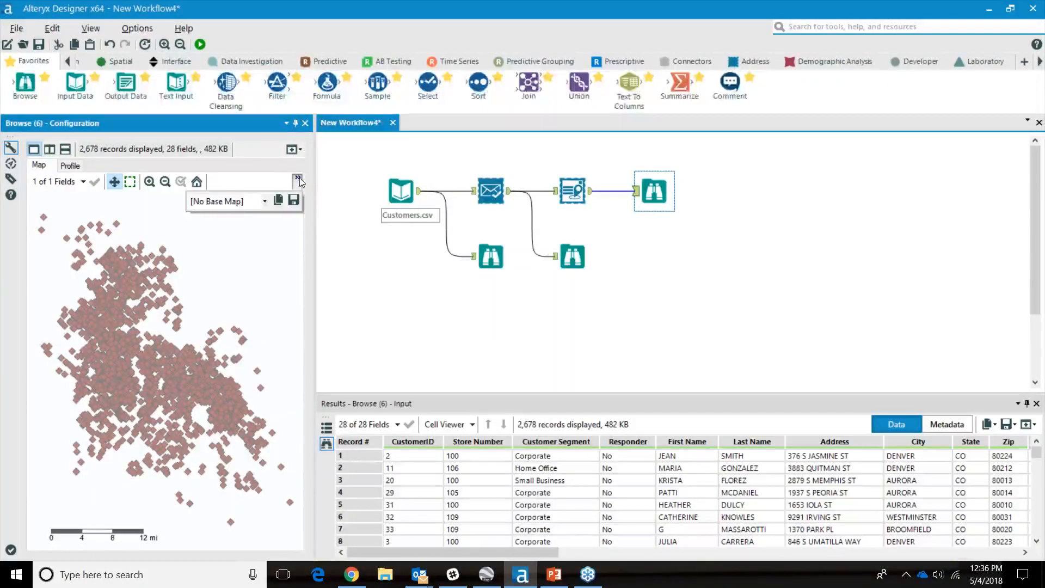
pyautogui.click(263, 203)
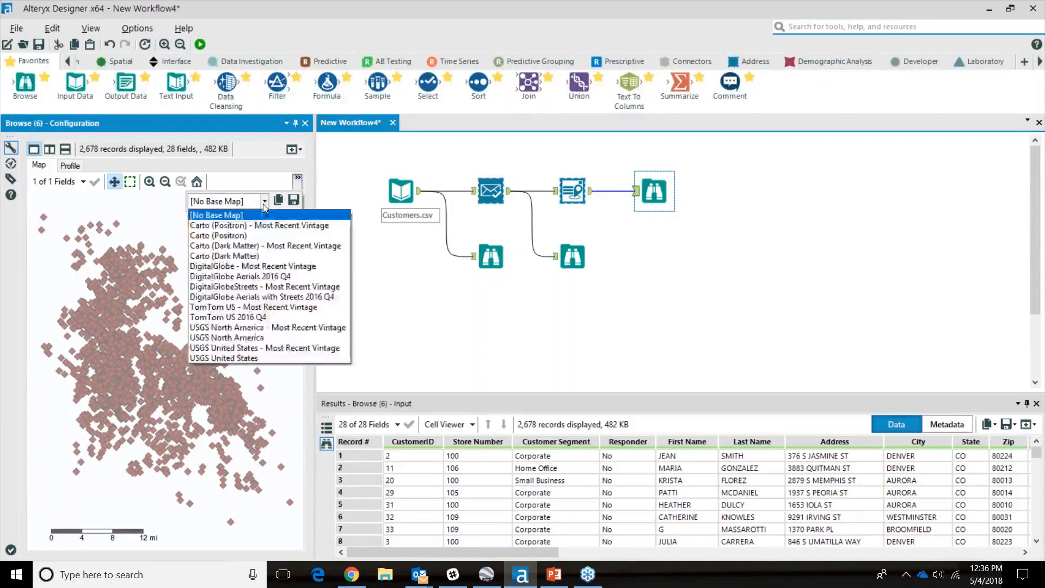
pyautogui.click(282, 306)
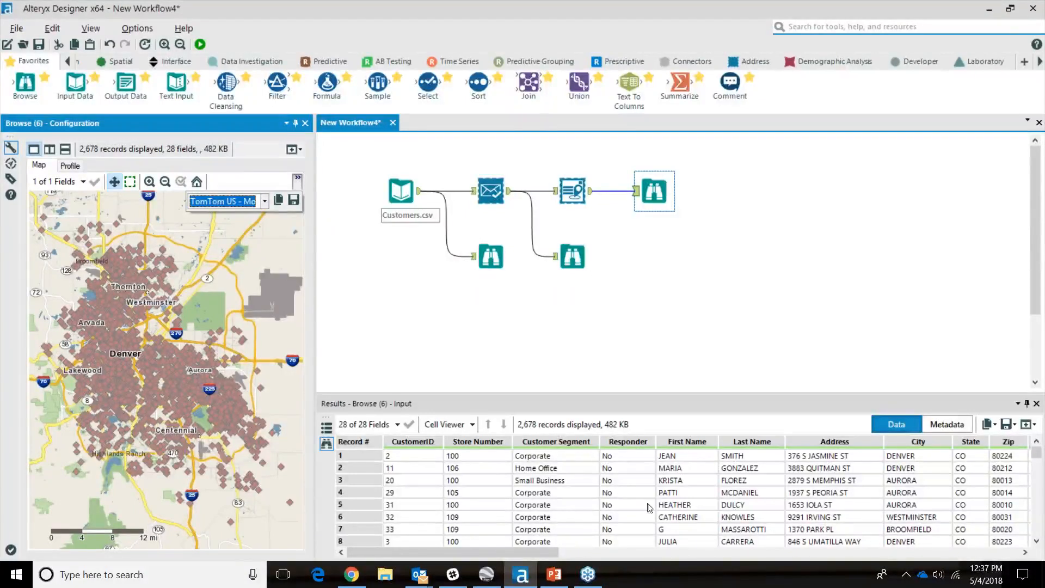
# Step: Examine the geocoded customer records, comparing CASS_Results with the MatchStatus, Score, SpatialObj, Lat, Lon, GeoLevel and CensusId columns
pyautogui.click(540, 551)
pyautogui.moveTo(540, 551); pyautogui.dragTo(743, 568)
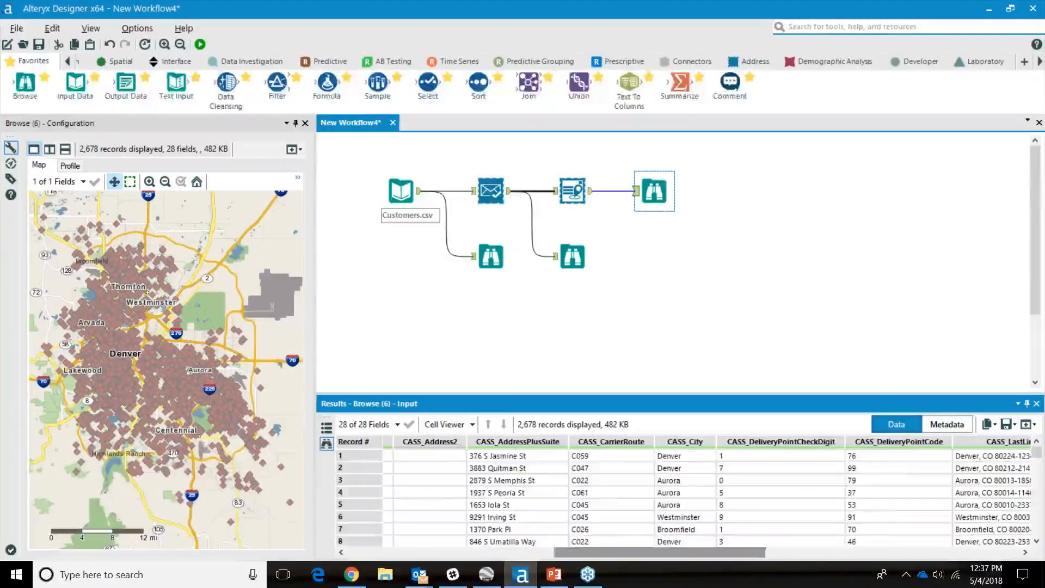
pyautogui.moveTo(701, 557); pyautogui.dragTo(955, 584)
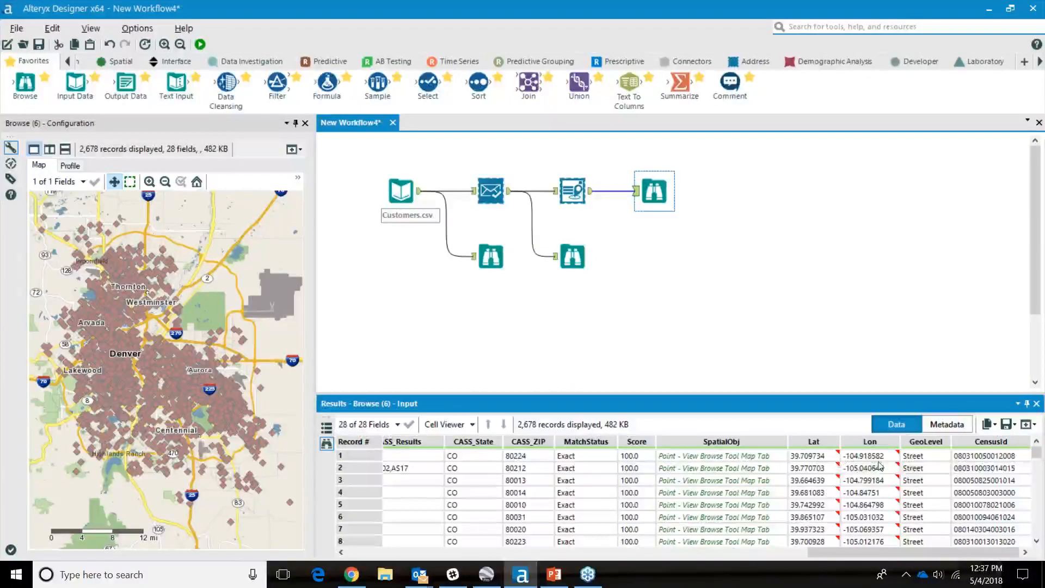
pyautogui.moveTo(880, 465)
pyautogui.moveTo(861, 550); pyautogui.dragTo(818, 553)
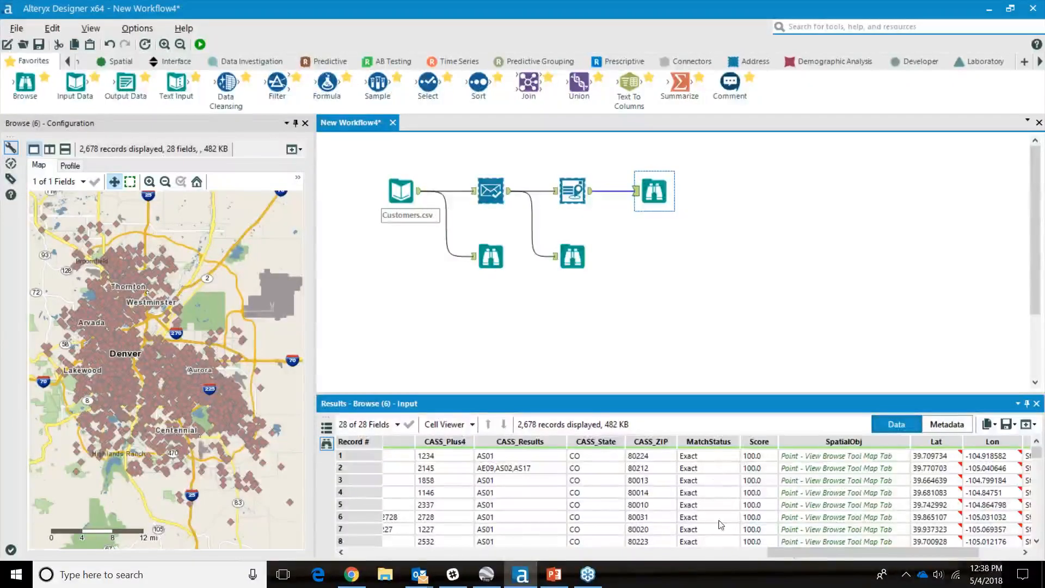
pyautogui.moveTo(788, 555); pyautogui.dragTo(850, 556)
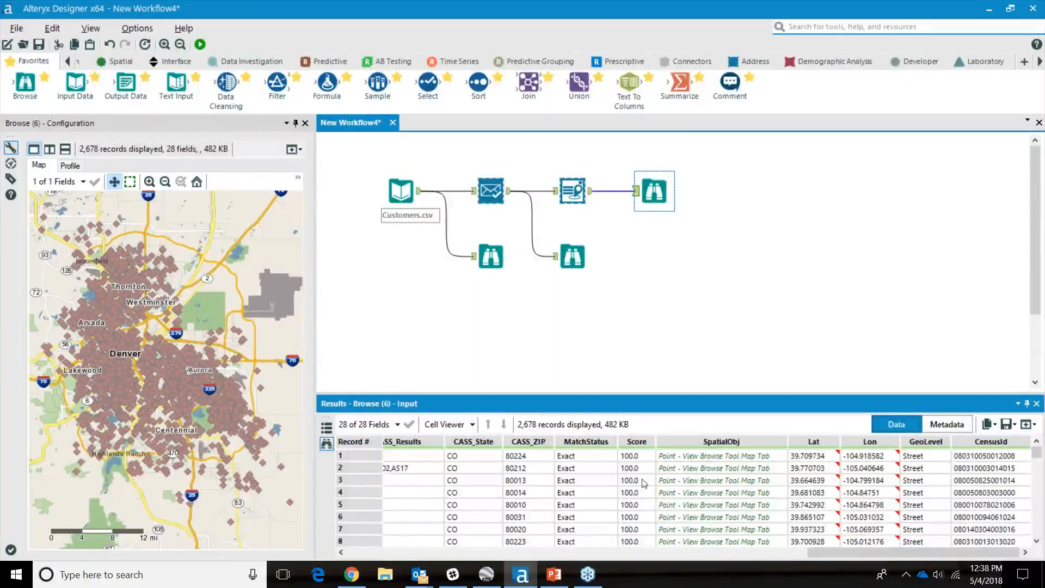
pyautogui.scroll(-6, 644, 483)
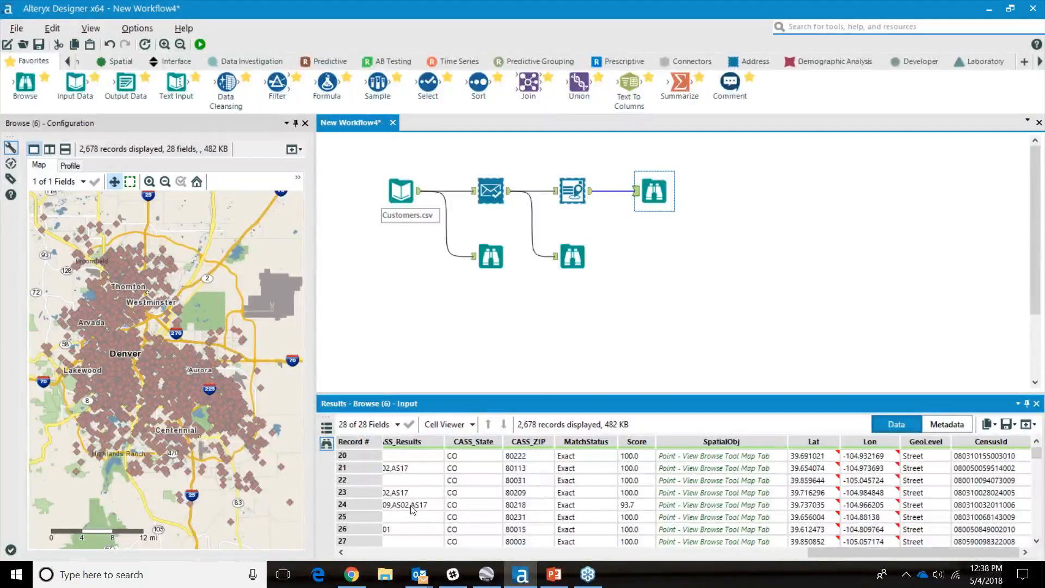
pyautogui.moveTo(816, 554); pyautogui.dragTo(802, 555)
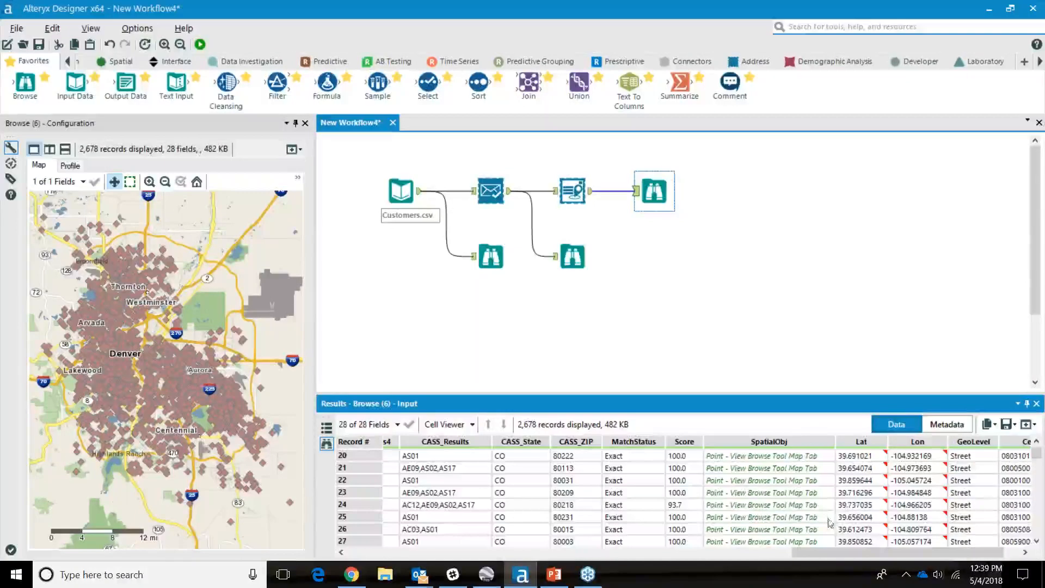
pyautogui.moveTo(895, 552); pyautogui.dragTo(417, 551)
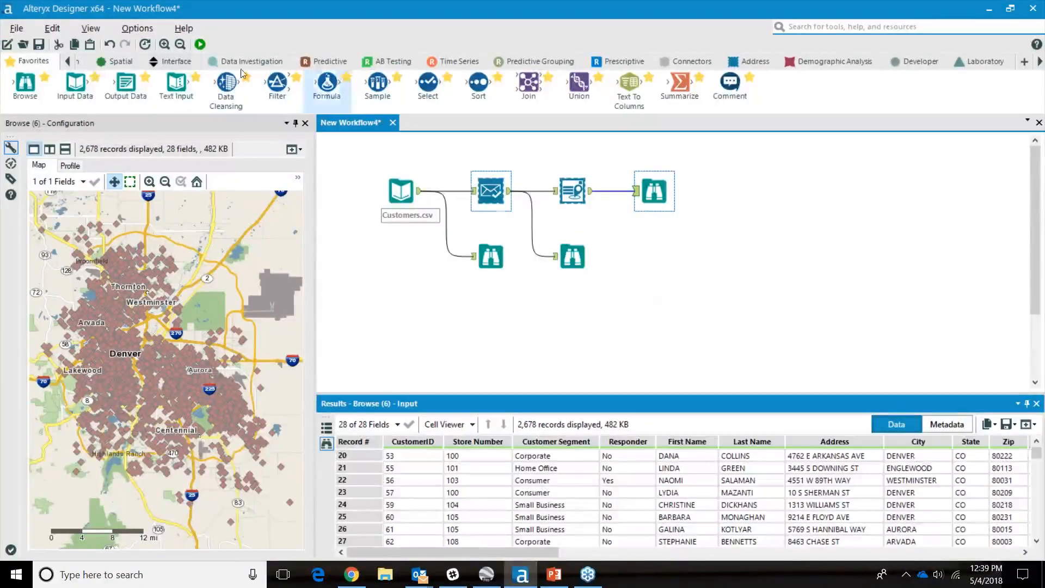
# Step: Add an Input Data tool below the customer workflow, load AddressData.yxdb from the Geocoding Webinar folder, and preview its address columns
pyautogui.moveTo(70, 82); pyautogui.dragTo(410, 329)
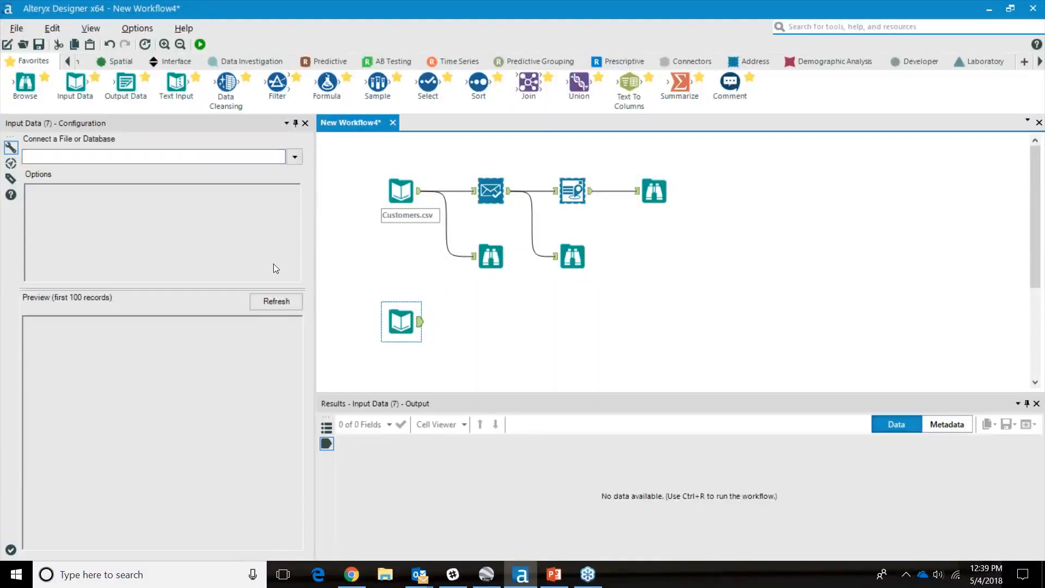
pyautogui.click(295, 157)
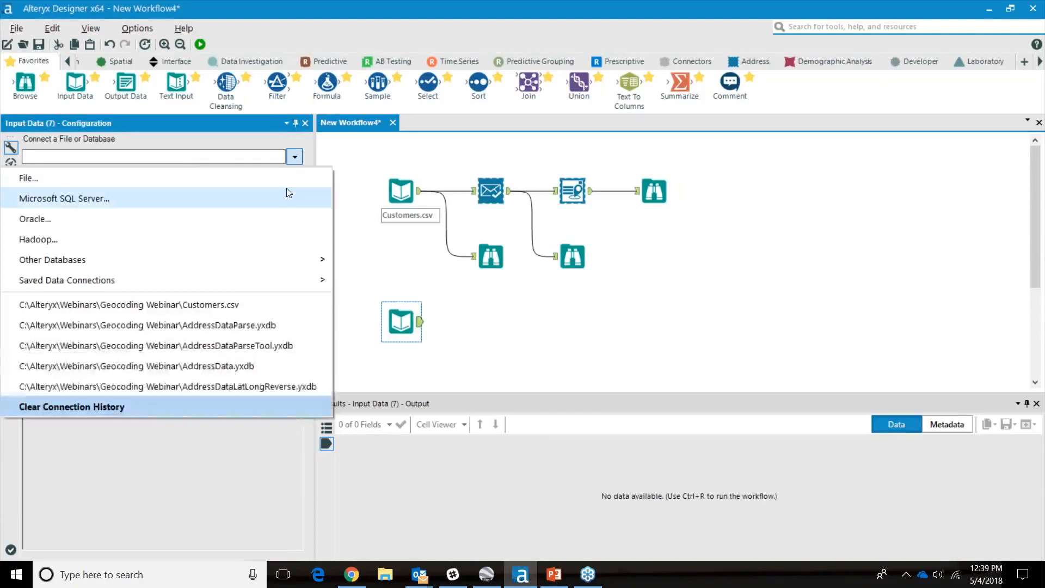
pyautogui.click(251, 367)
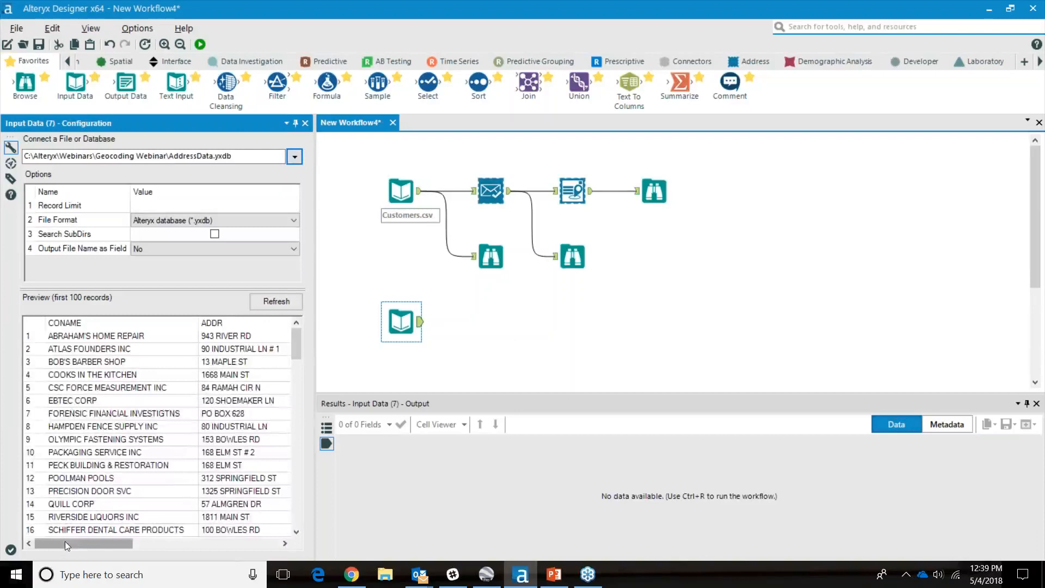
pyautogui.moveTo(71, 544); pyautogui.dragTo(226, 581)
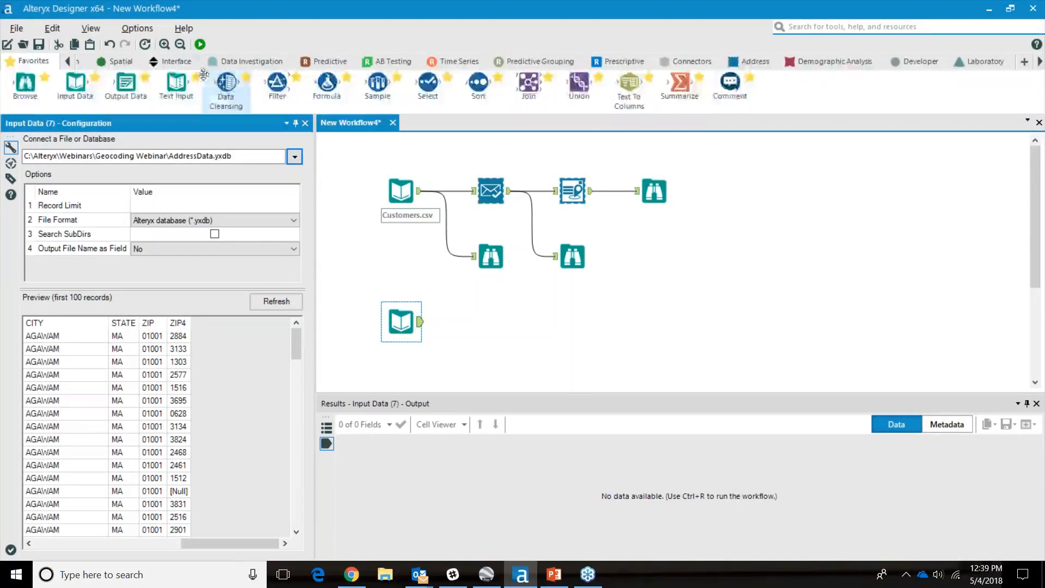
# Step: Connect a Street Geocoder to the AddressData.yxdb input and align it beneath the CASS tool
pyautogui.click(759, 61)
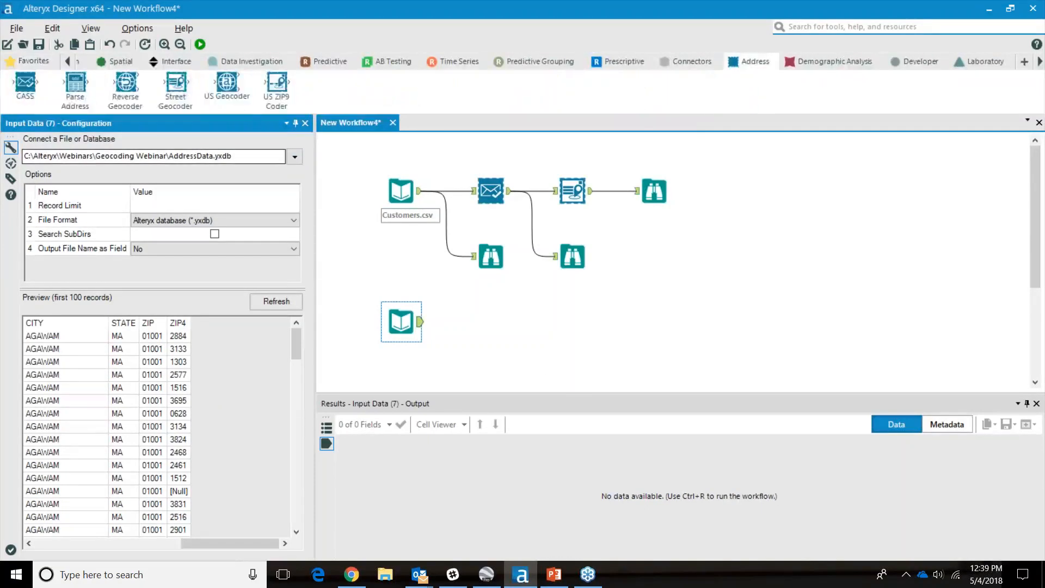
pyautogui.moveTo(176, 86); pyautogui.dragTo(488, 320)
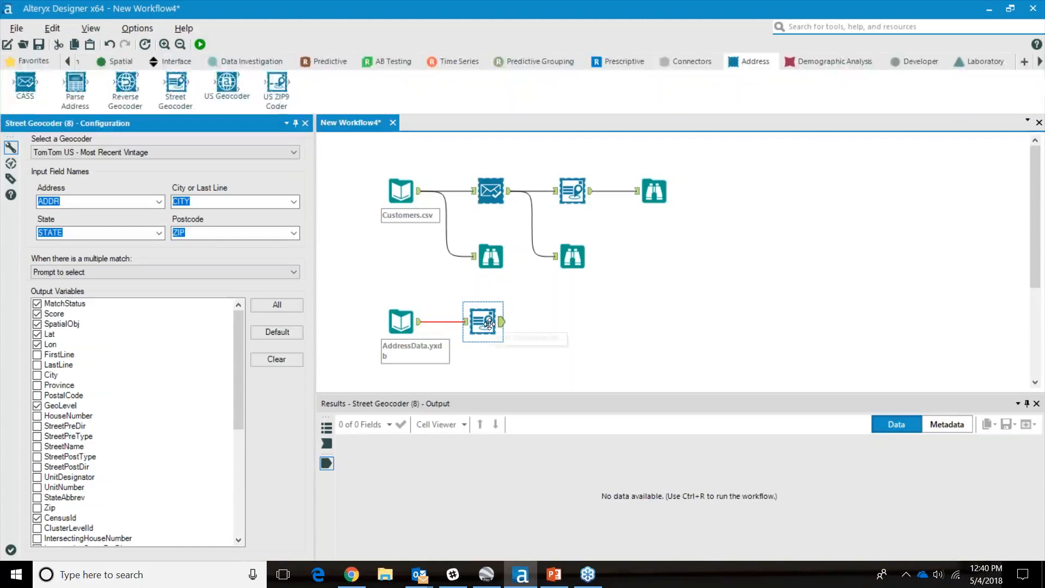
pyautogui.moveTo(485, 320); pyautogui.dragTo(493, 319)
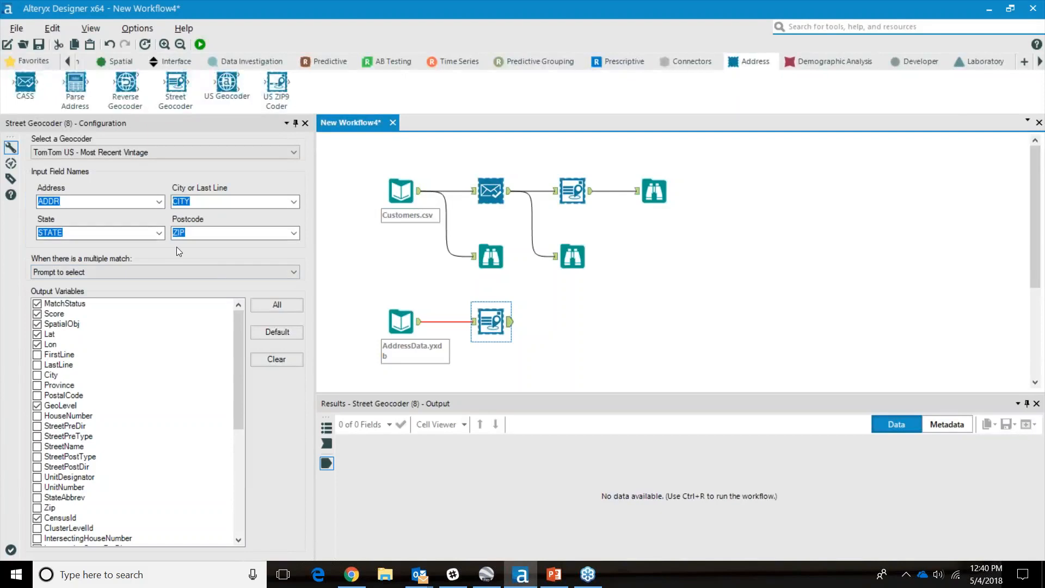
# Step: Connect a Browse tool to the AddressData.yxdb branch's Street Geocoder and rerun the workflow
pyautogui.click(30, 60)
pyautogui.moveTo(25, 85); pyautogui.dragTo(572, 321)
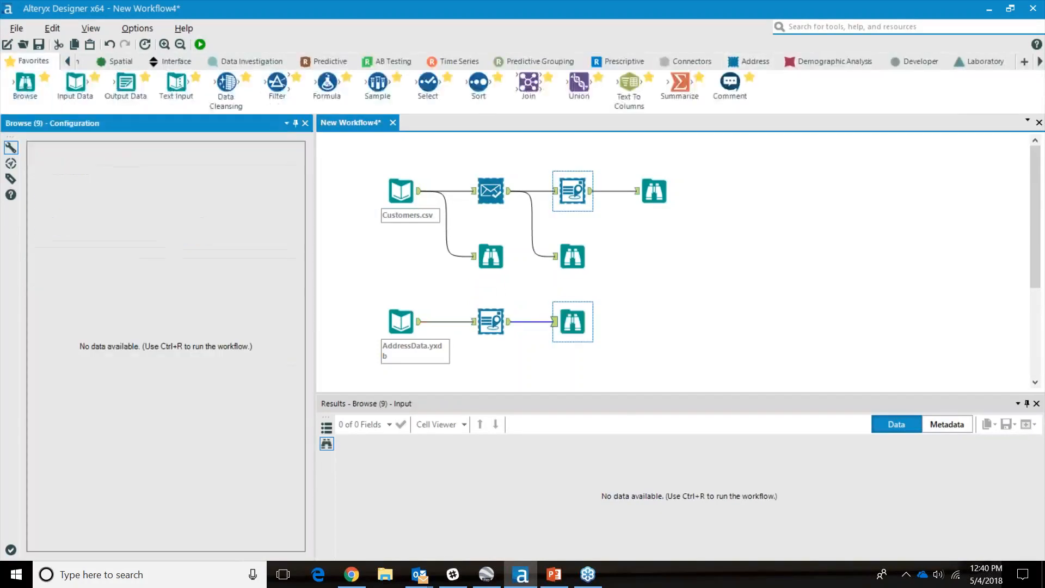
pyautogui.click(200, 44)
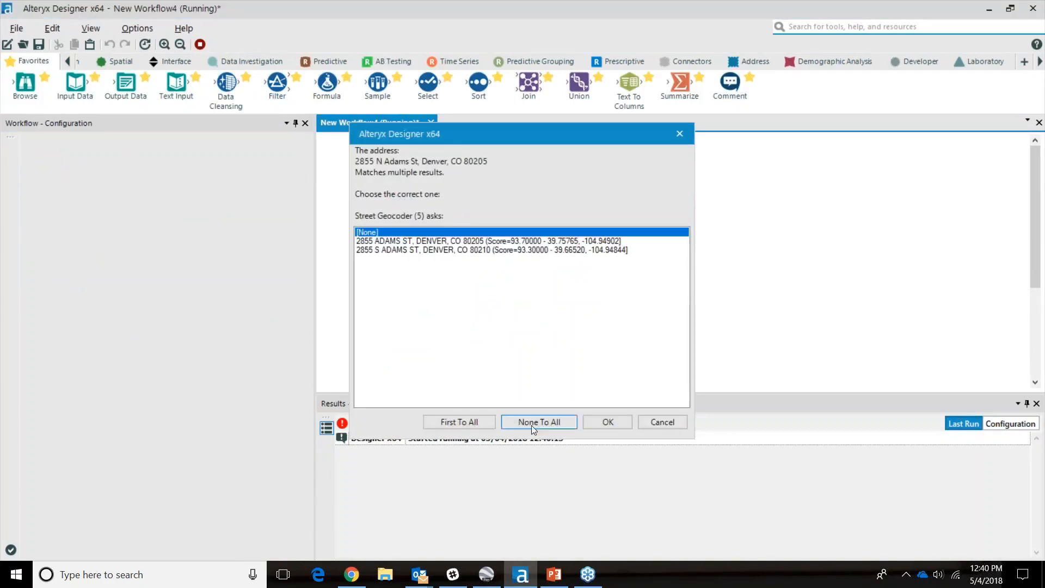
# Step: Apply the first candidate to all multiple matches for both Street Geocoders and dismiss the completion message
pyautogui.click(472, 420)
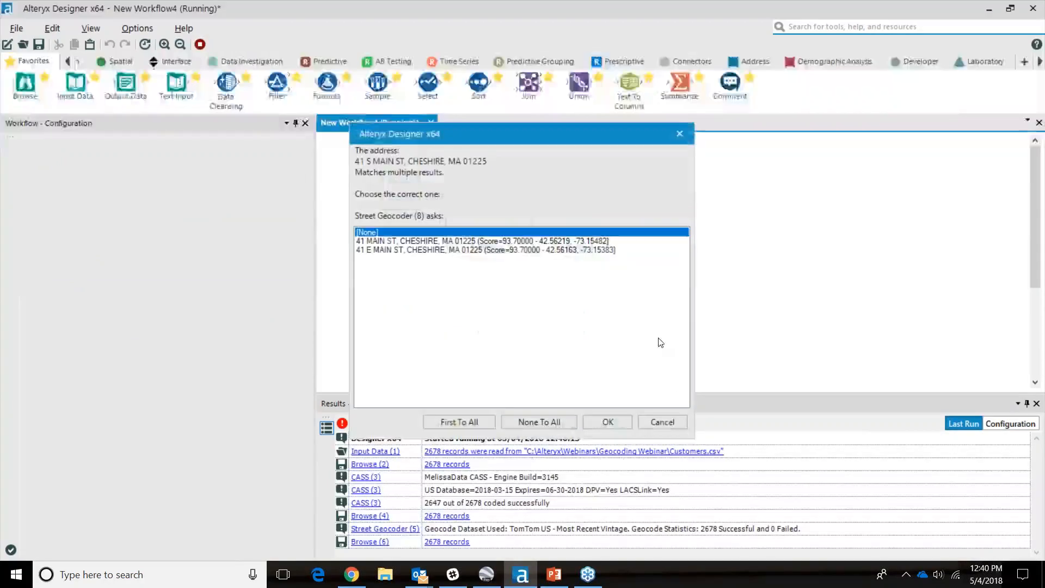
pyautogui.click(475, 423)
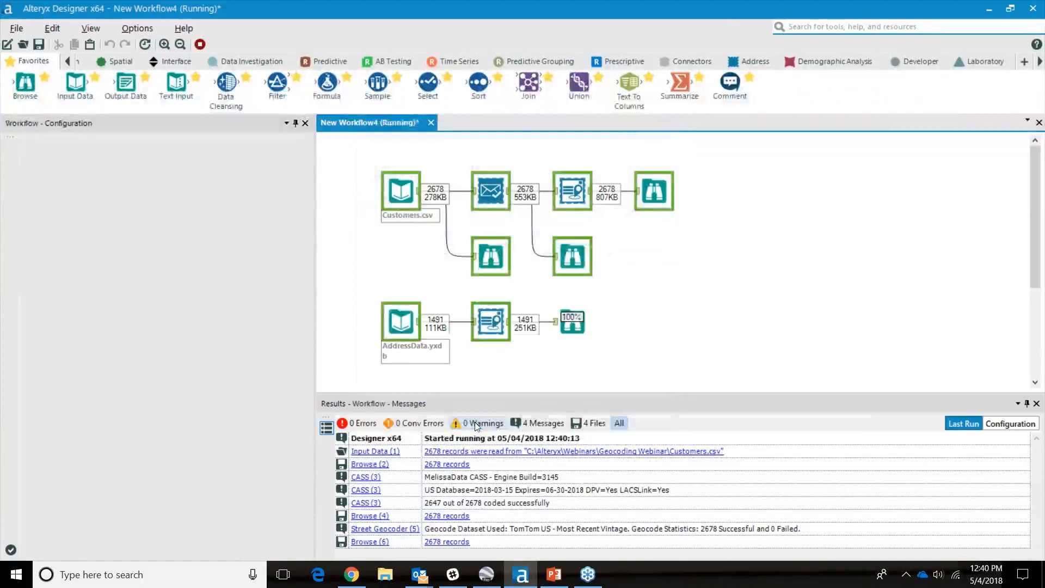
pyautogui.press('Return')
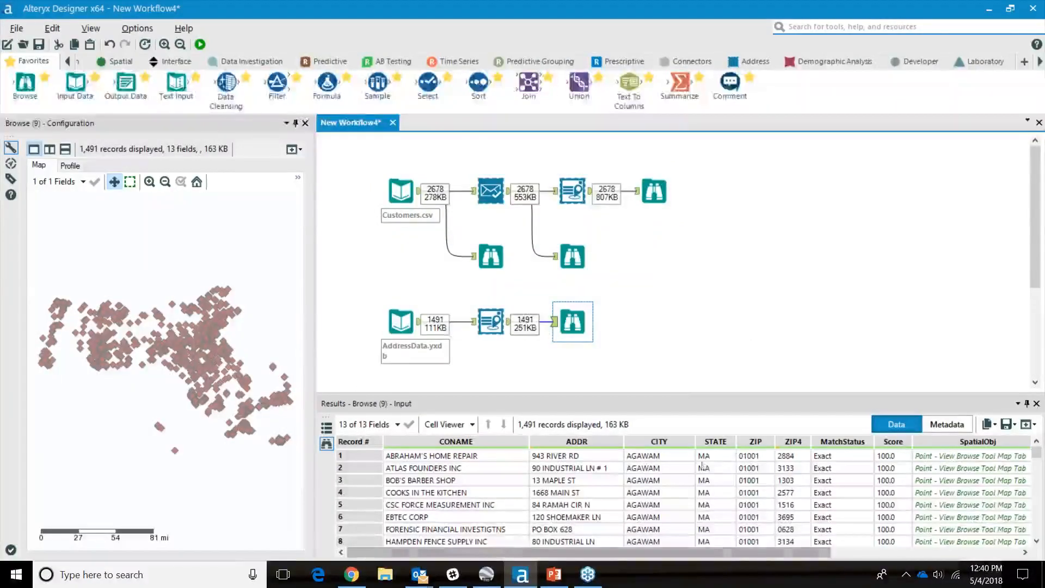
# Step: Set the base map for the AddressData.yxdb geocoding results to TomTom US - Most Recent Vintage
pyautogui.click(203, 354)
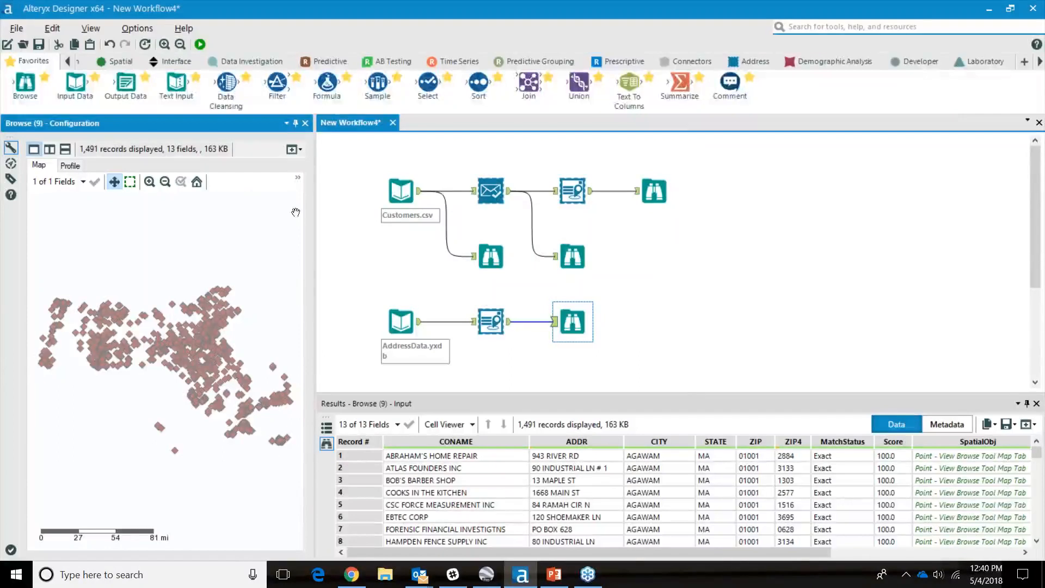
pyautogui.click(298, 179)
pyautogui.click(264, 201)
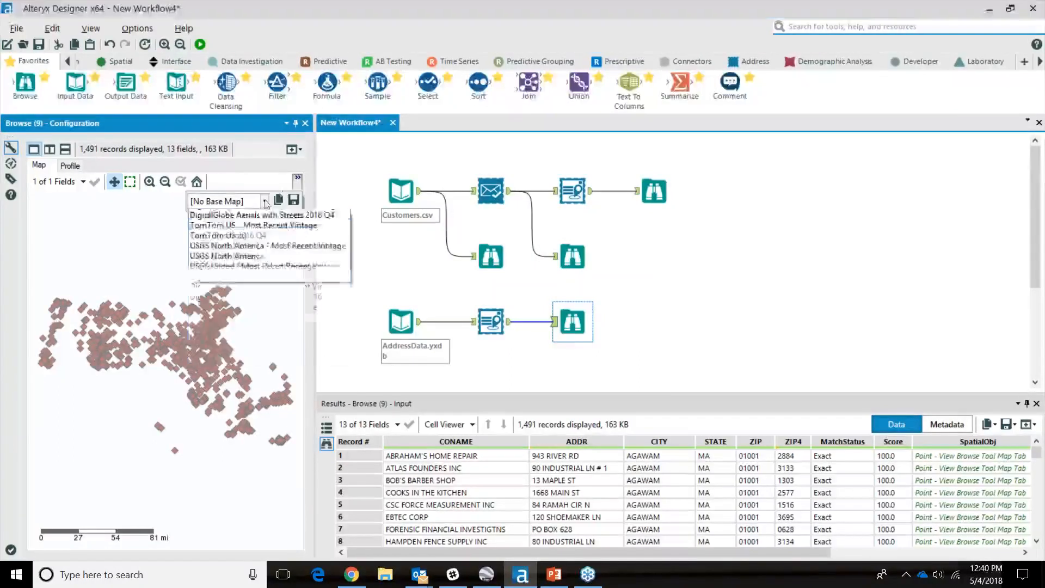
pyautogui.click(267, 307)
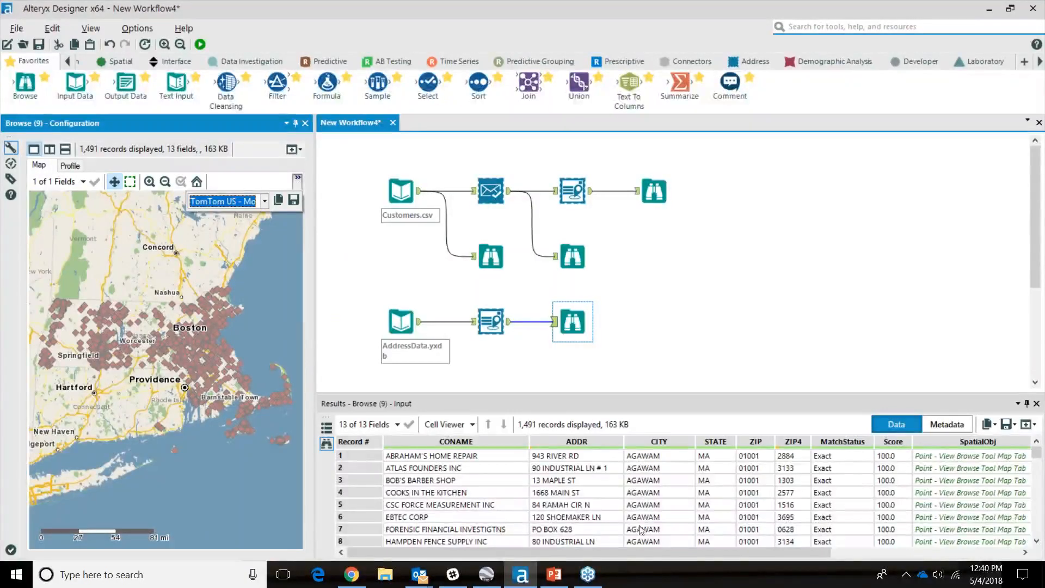
# Step: Examine the Lat, Lon, GeoLevel and CensusId columns in the AddressData.yxdb geocoding results
pyautogui.moveTo(629, 557); pyautogui.dragTo(816, 556)
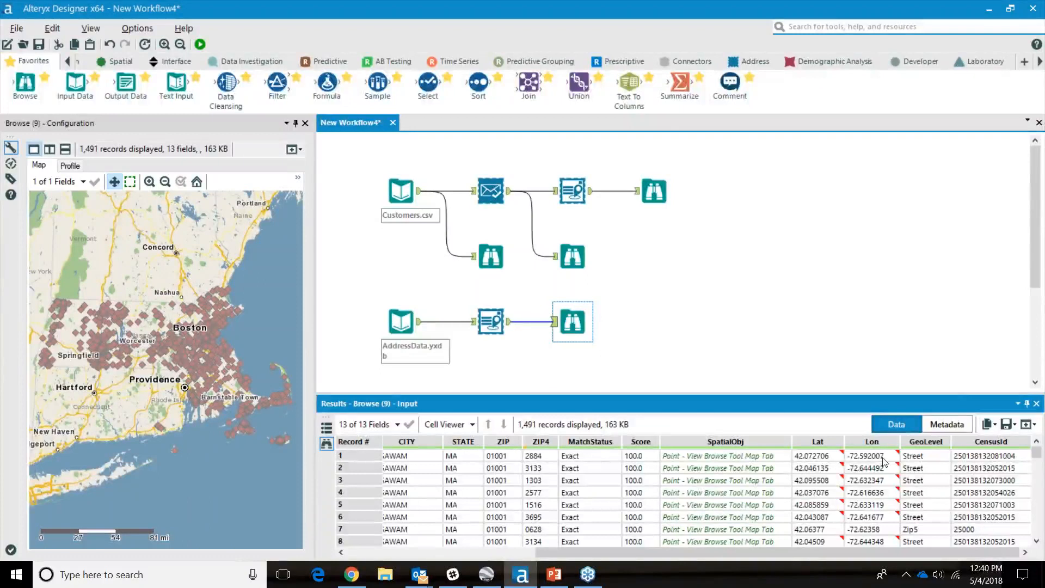
pyautogui.moveTo(894, 471)
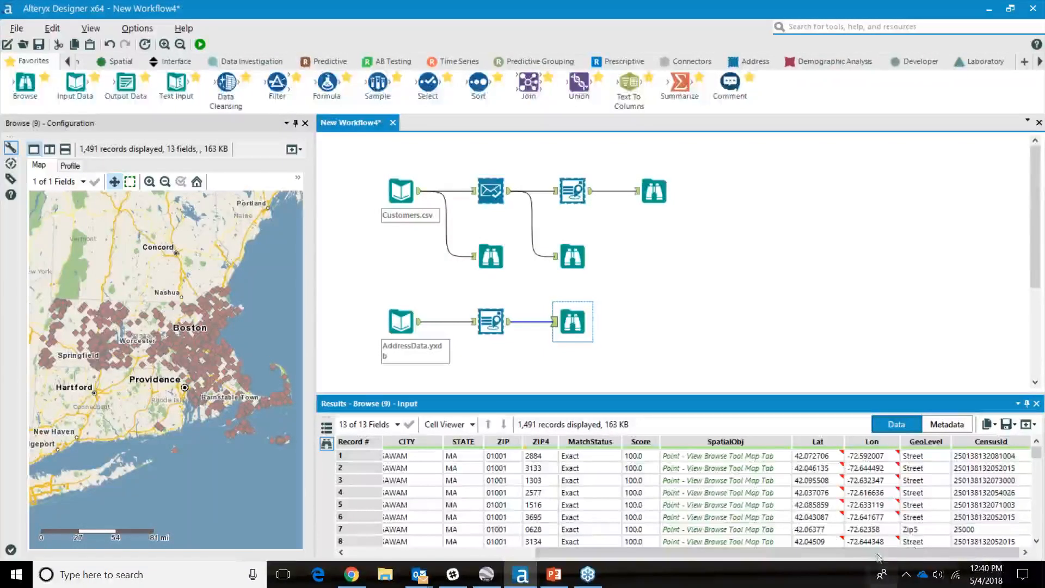
pyautogui.moveTo(875, 553)
pyautogui.mouseDown()
pyautogui.moveTo(656, 554)
pyautogui.moveTo(866, 556)
pyautogui.mouseUp()
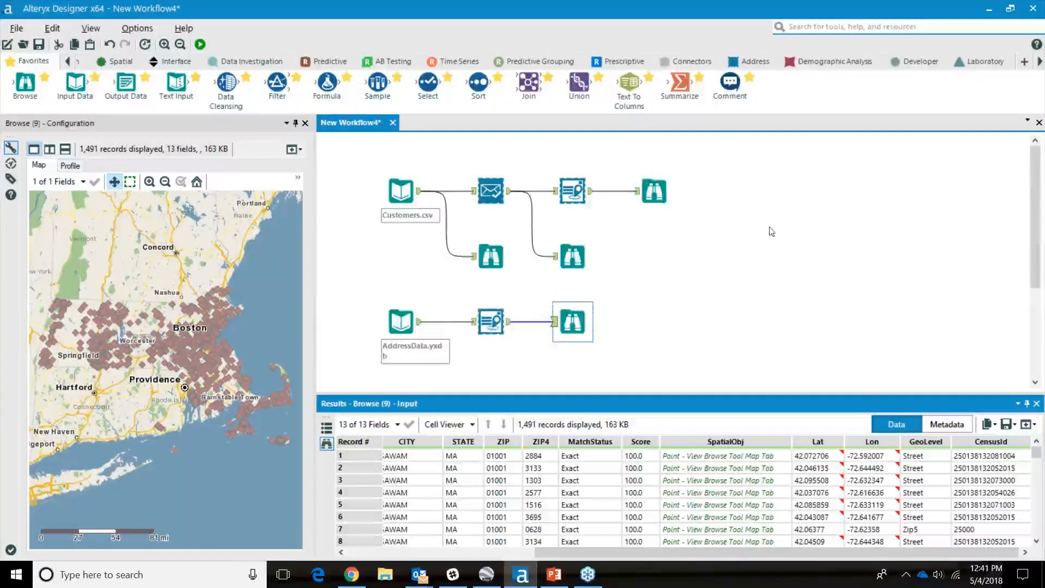
# Step: Connect a Summarize tool to the AddressData.yxdb branch's Street Geocoder, grouping by GeoLevel and counting CensusId
pyautogui.scroll(-1, 764, 233)
pyautogui.moveTo(685, 86); pyautogui.dragTo(573, 351)
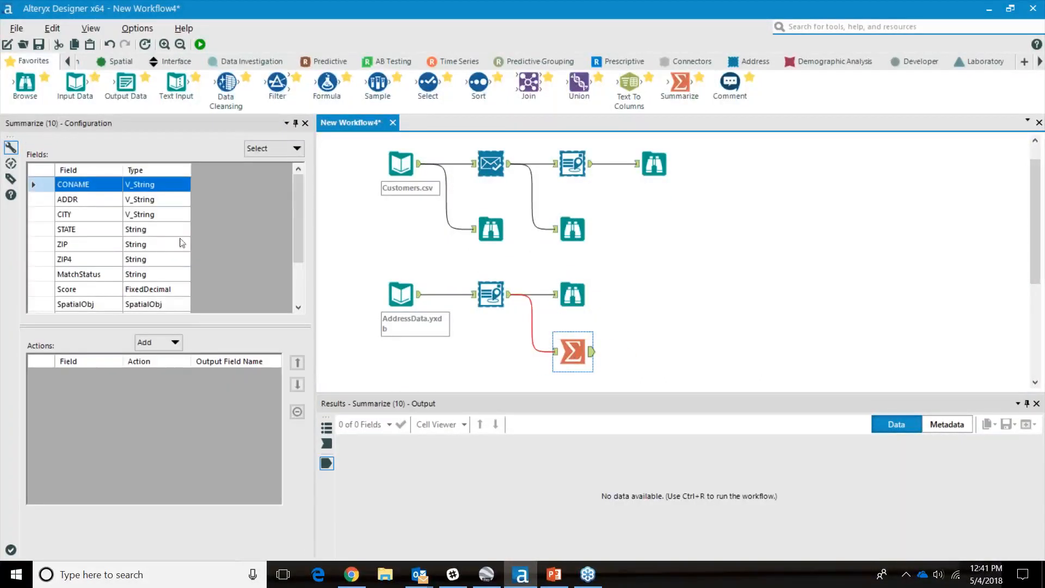
pyautogui.scroll(-2, 102, 242)
pyautogui.click(96, 291)
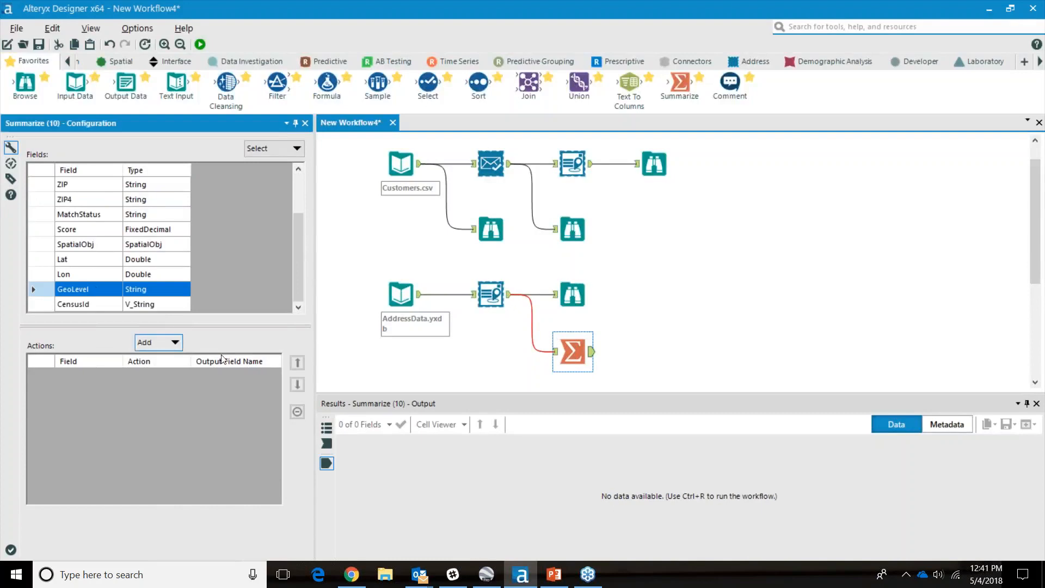
pyautogui.click(171, 342)
pyautogui.click(198, 309)
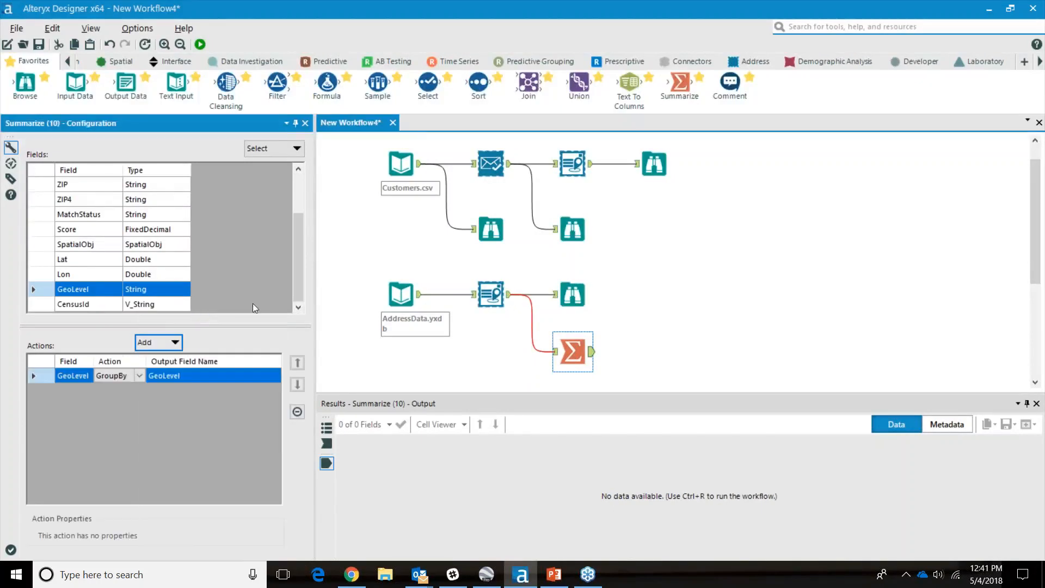
pyautogui.click(94, 302)
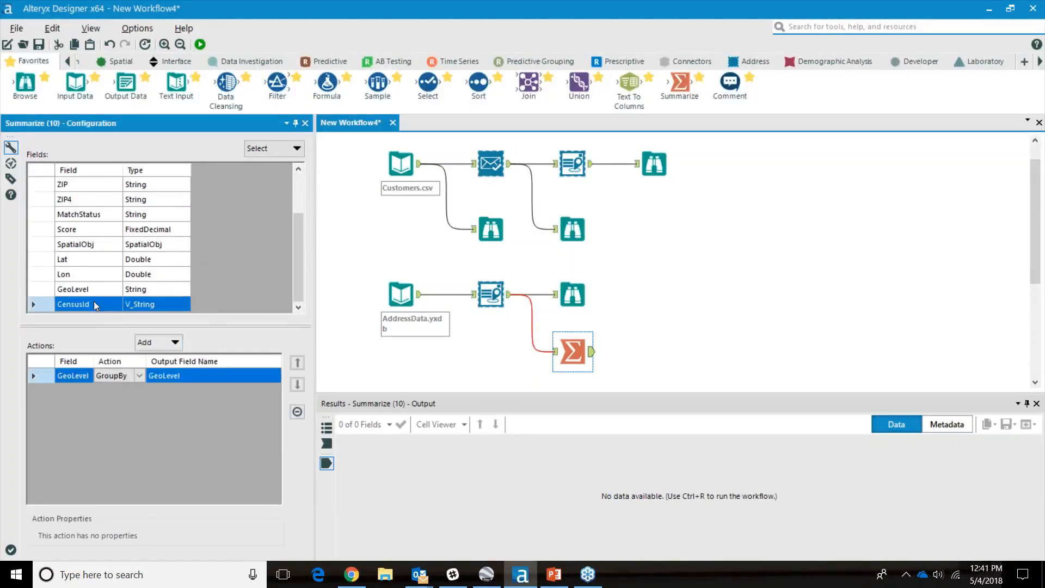
pyautogui.click(163, 350)
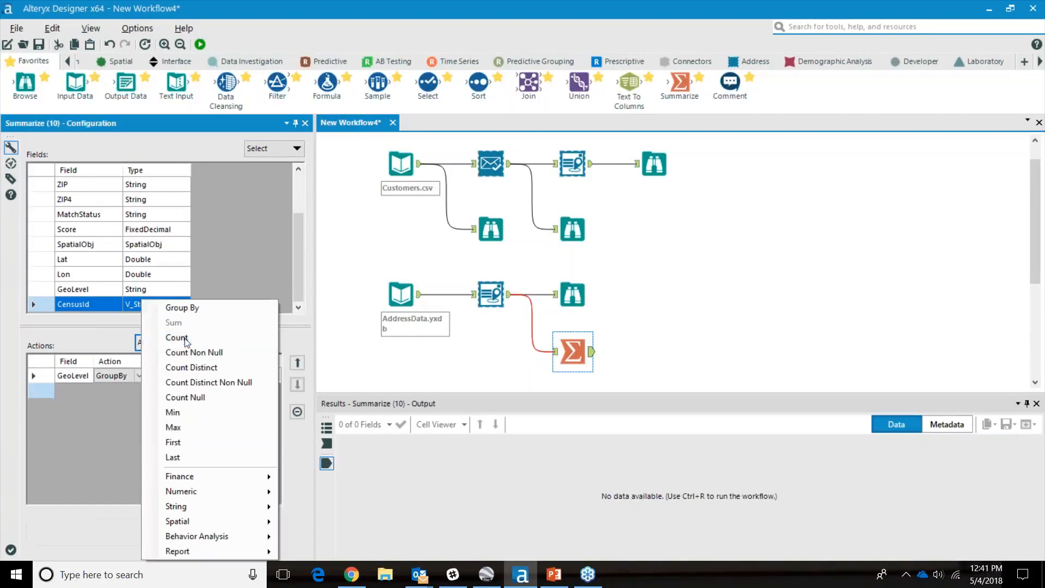
pyautogui.click(186, 341)
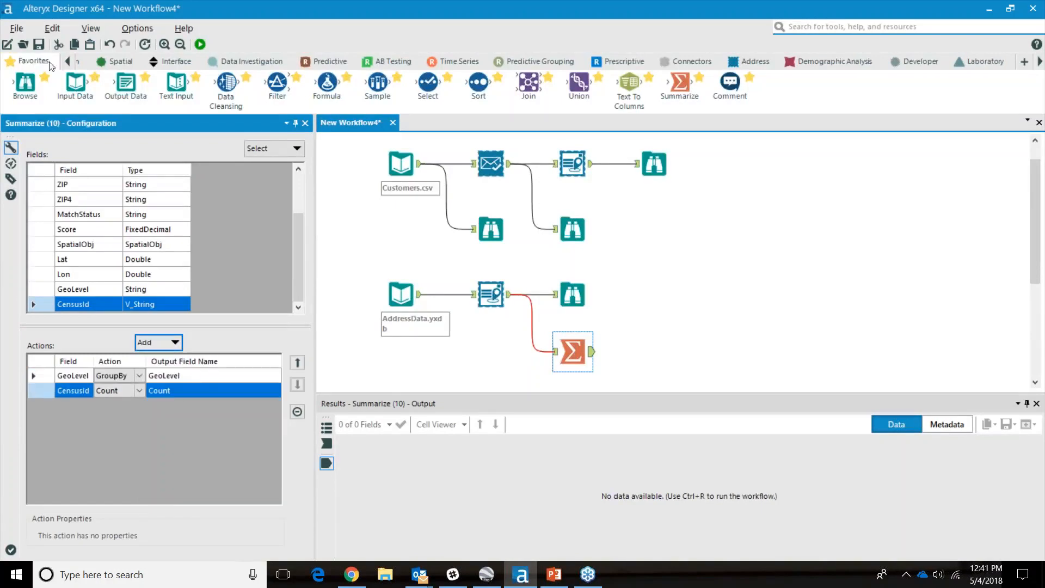
# Step: Connect a Browse tool to the Summarize output and rerun the workflow, applying the first candidate to all multiple matches
pyautogui.moveTo(25, 82); pyautogui.dragTo(645, 355)
pyautogui.hotkey('ctrl', 'r')
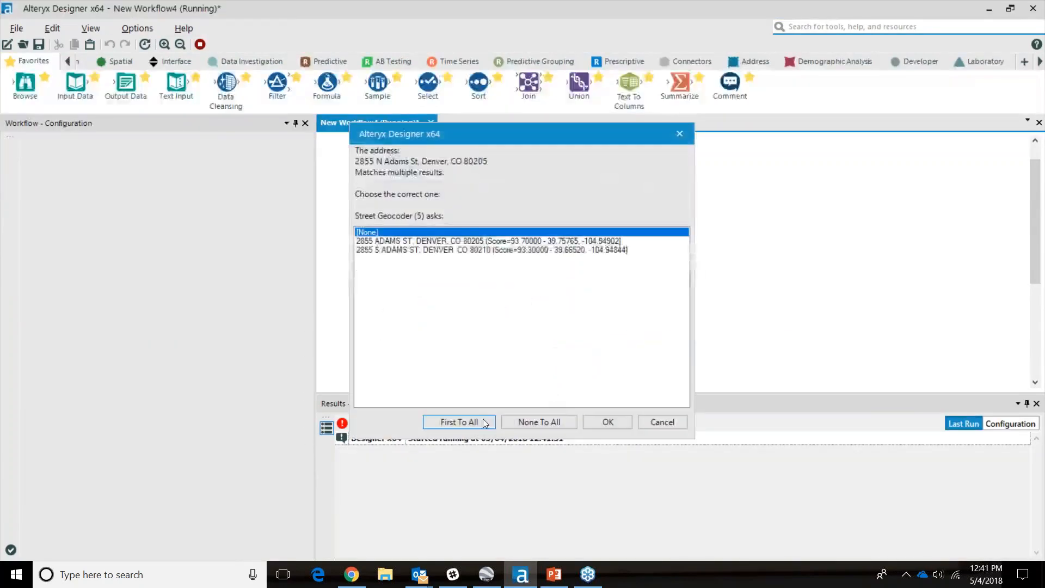
pyautogui.click(485, 423)
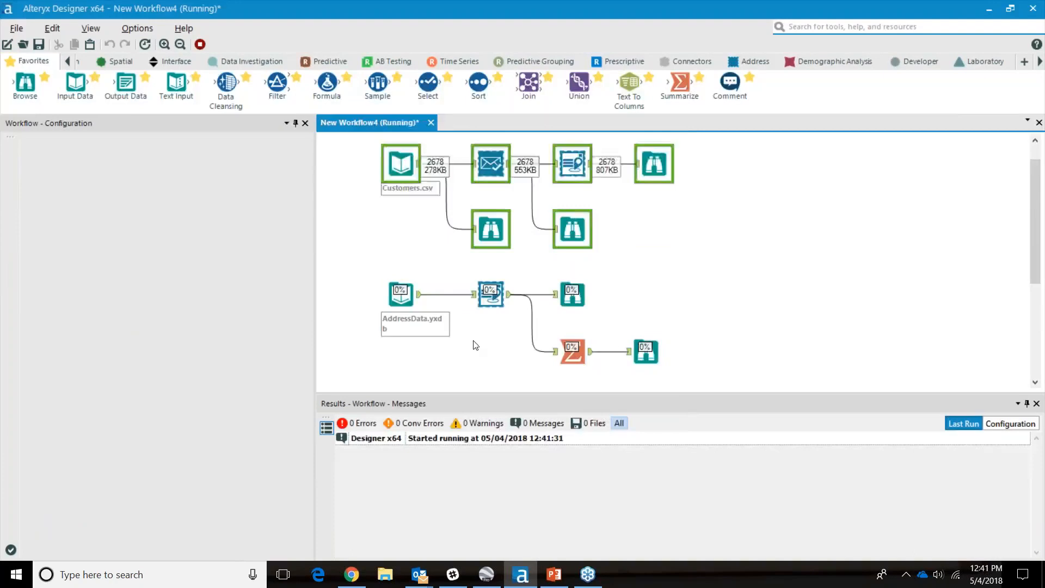
pyautogui.click(457, 421)
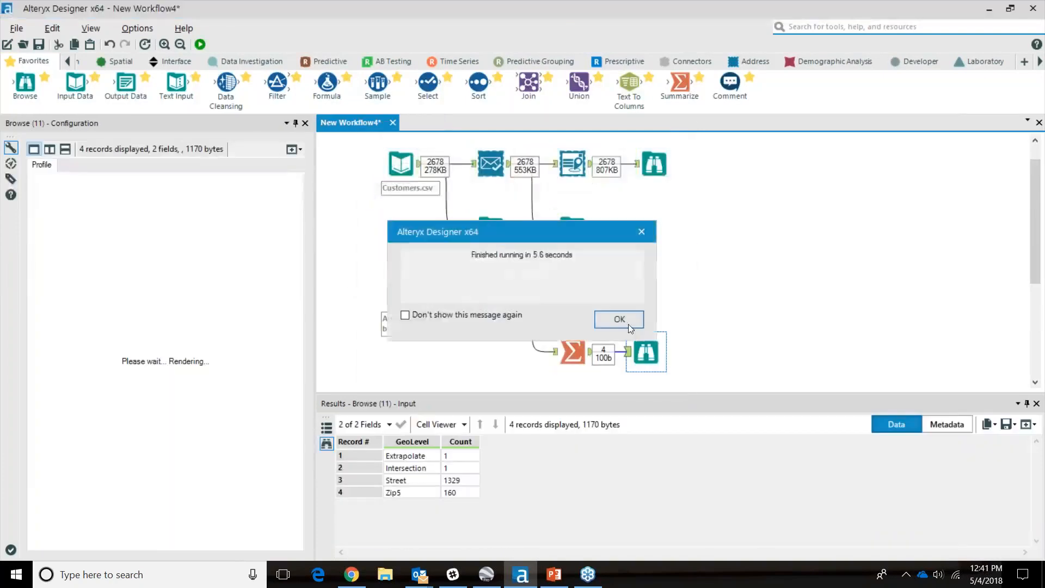
pyautogui.click(619, 319)
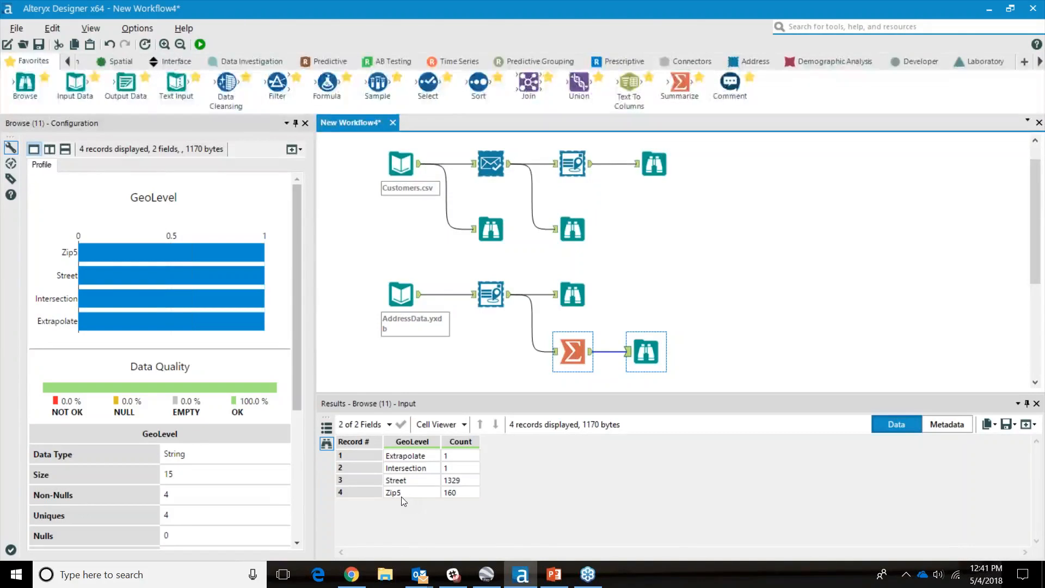
pyautogui.click(1024, 460)
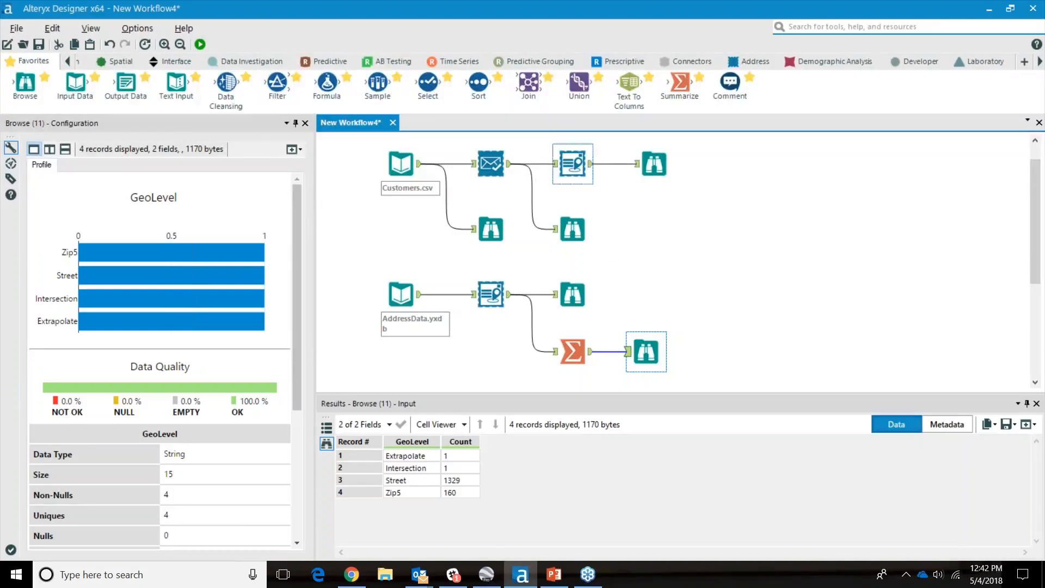
# Step: Connect a Filter for GeoLevel Equals Zip5 to the AddressData.yxdb branch's Street Geocoder and add Browse tools to both Filter outputs
pyautogui.moveTo(277, 83); pyautogui.dragTo(735, 287)
pyautogui.moveTo(509, 294); pyautogui.dragTo(644, 280)
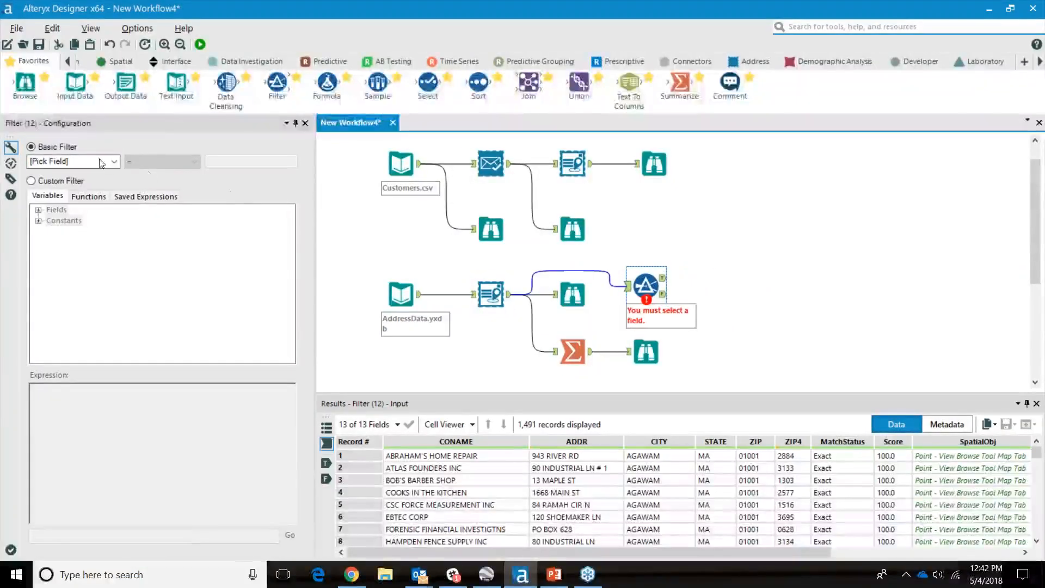
pyautogui.click(114, 161)
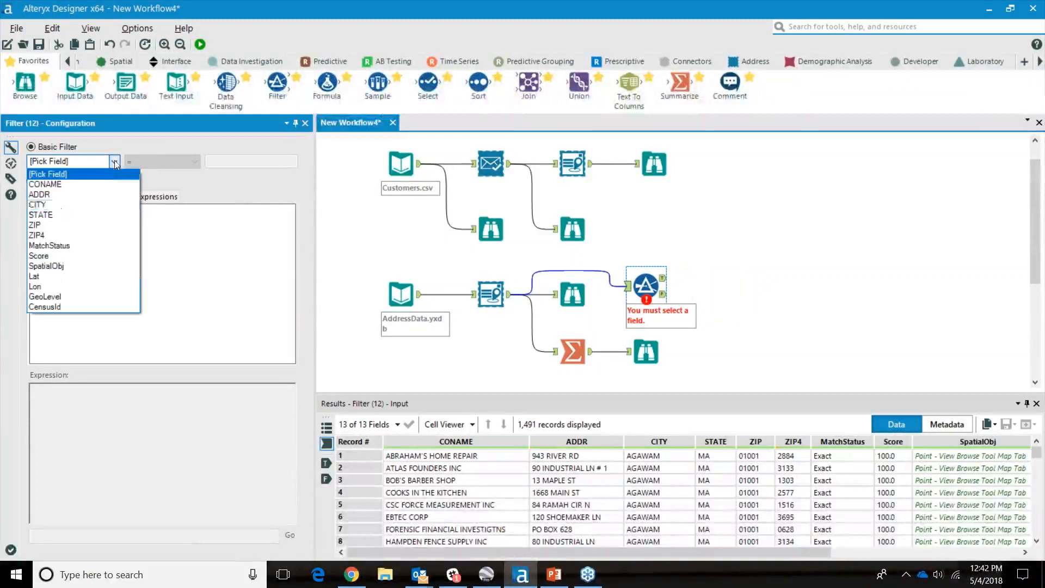
pyautogui.click(80, 296)
pyautogui.click(249, 166)
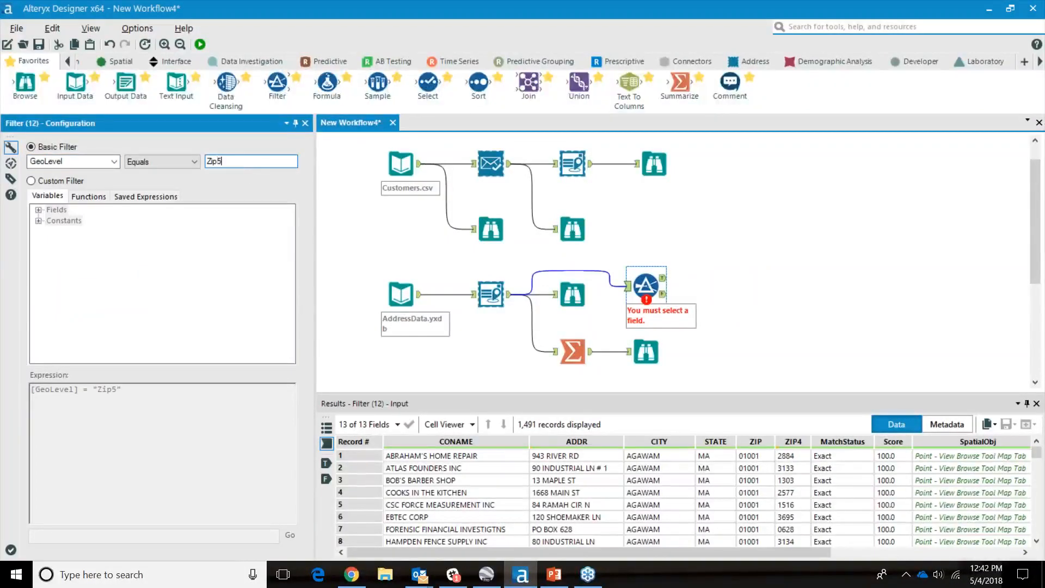
pyautogui.click(780, 224)
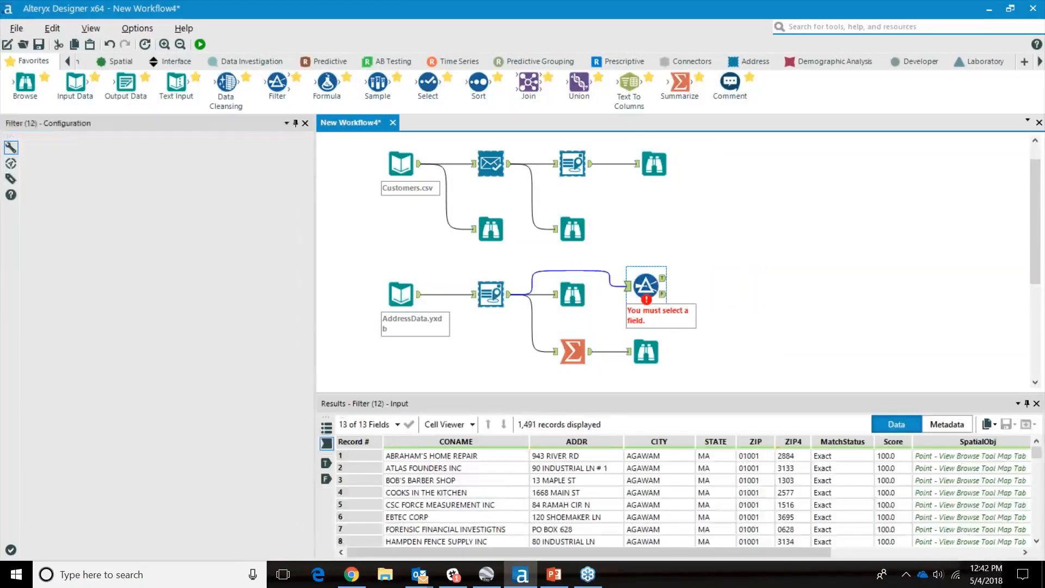
pyautogui.rightClick(640, 284)
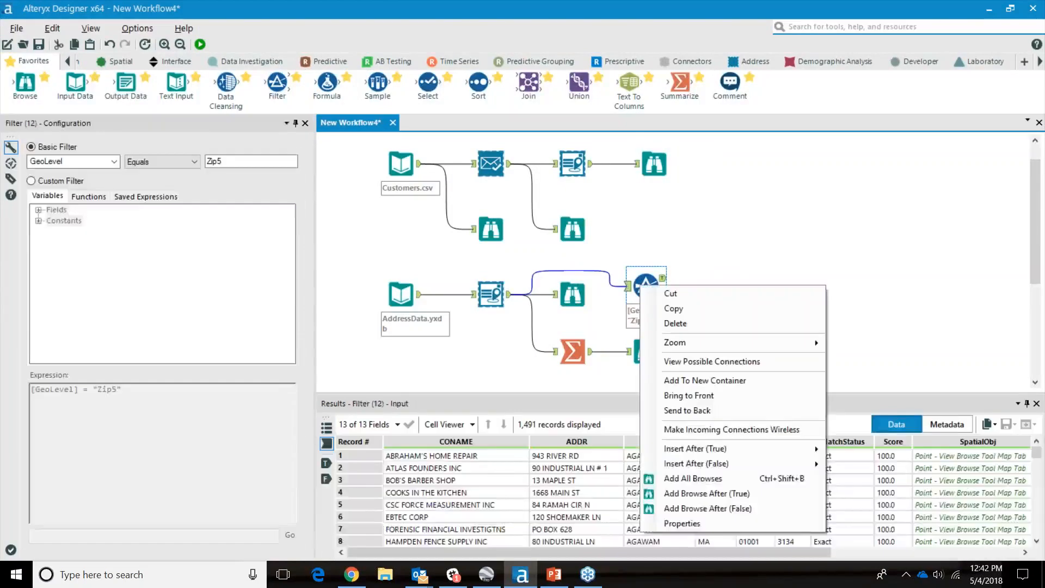
pyautogui.click(747, 479)
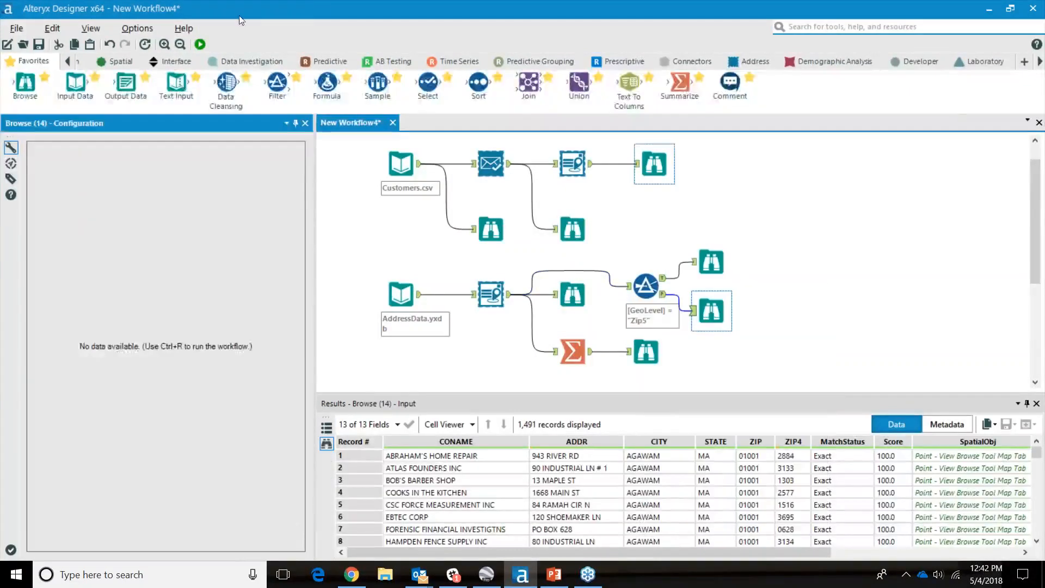
# Step: Place all tools of the Customers.csv branch in a new container and disable that container
pyautogui.scroll(1, 791, 173)
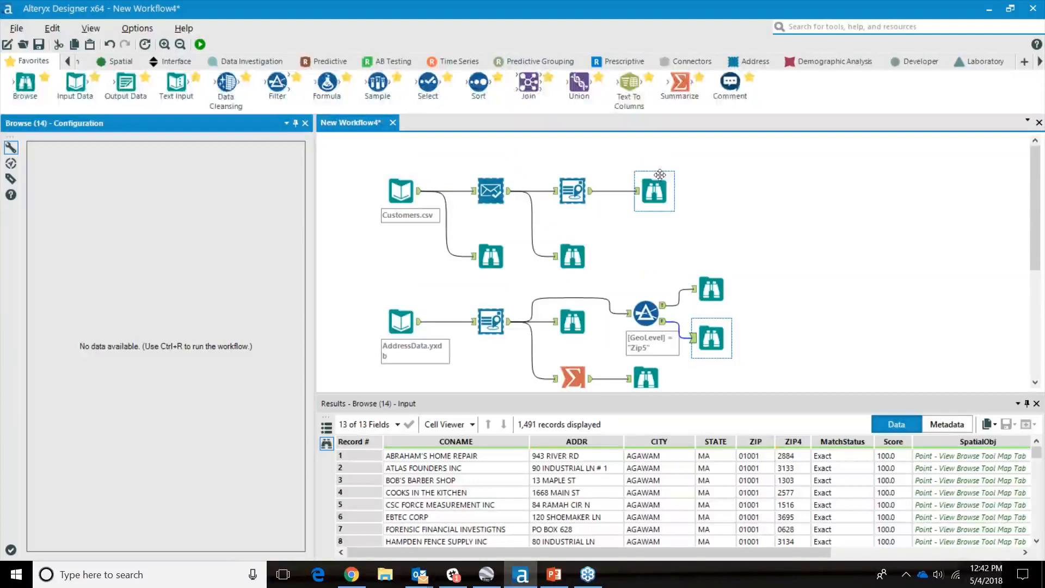
pyautogui.moveTo(370, 160); pyautogui.dragTo(675, 261)
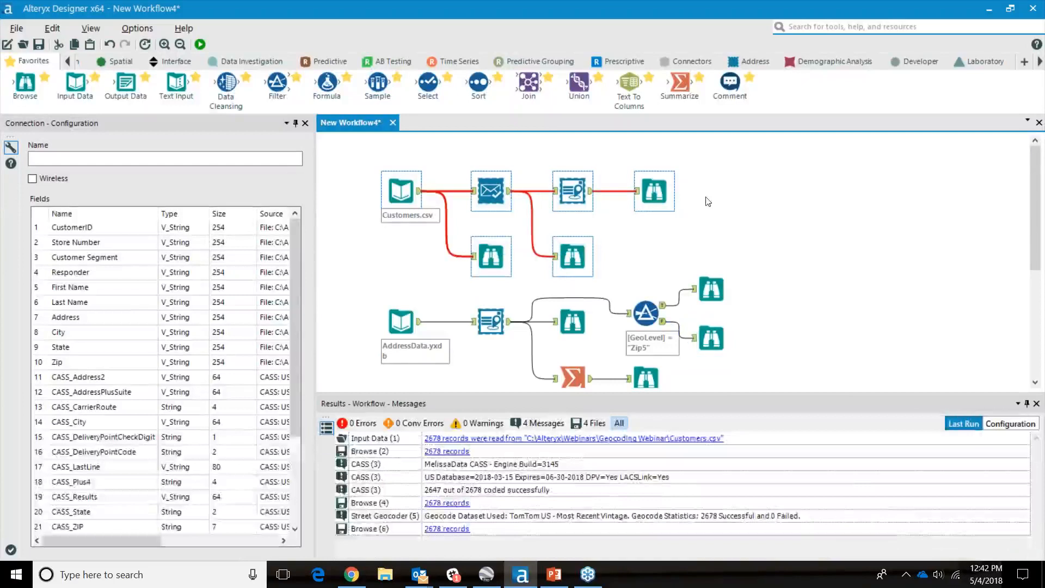
pyautogui.rightClick(655, 190)
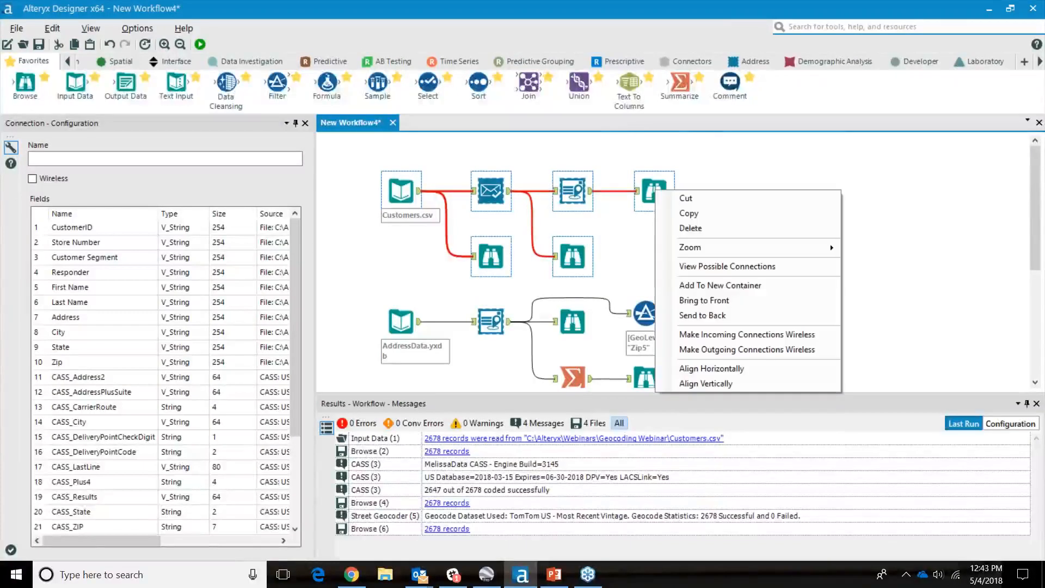
pyautogui.click(765, 285)
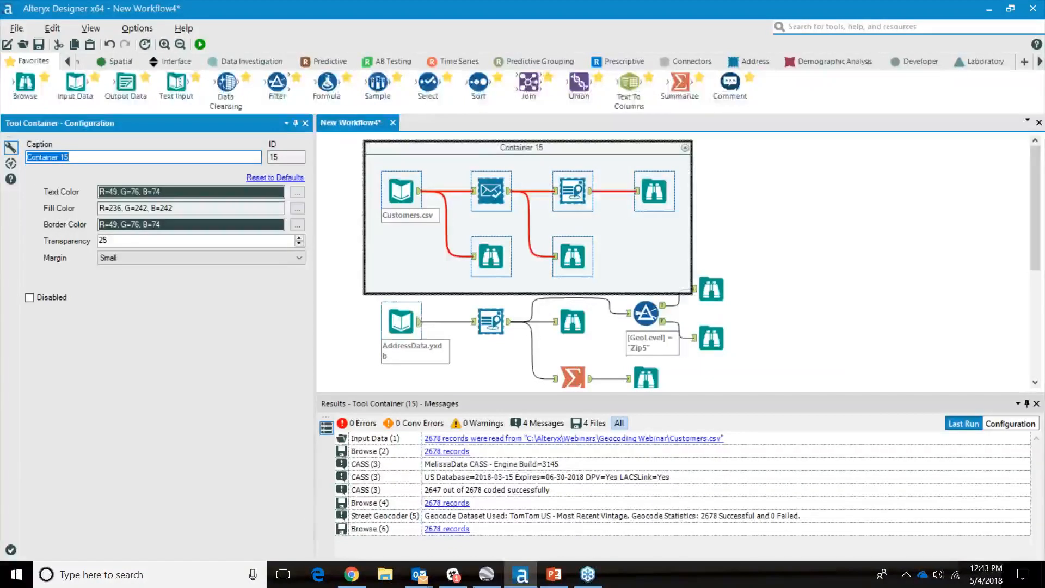
pyautogui.moveTo(493, 146)
pyautogui.mouseDown()
pyautogui.moveTo(548, 149)
pyautogui.moveTo(511, 145)
pyautogui.mouseUp()
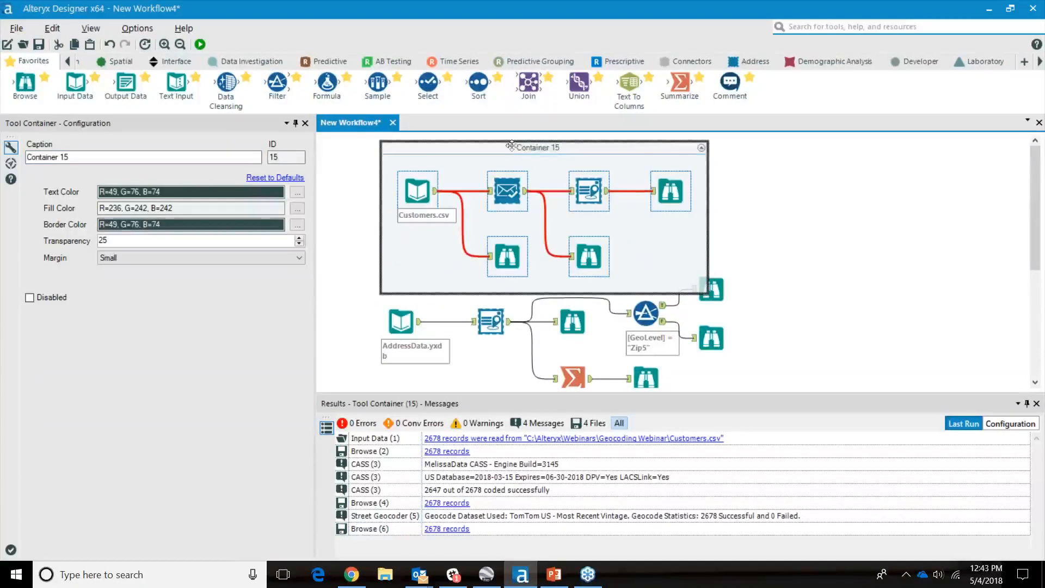
pyautogui.click(29, 297)
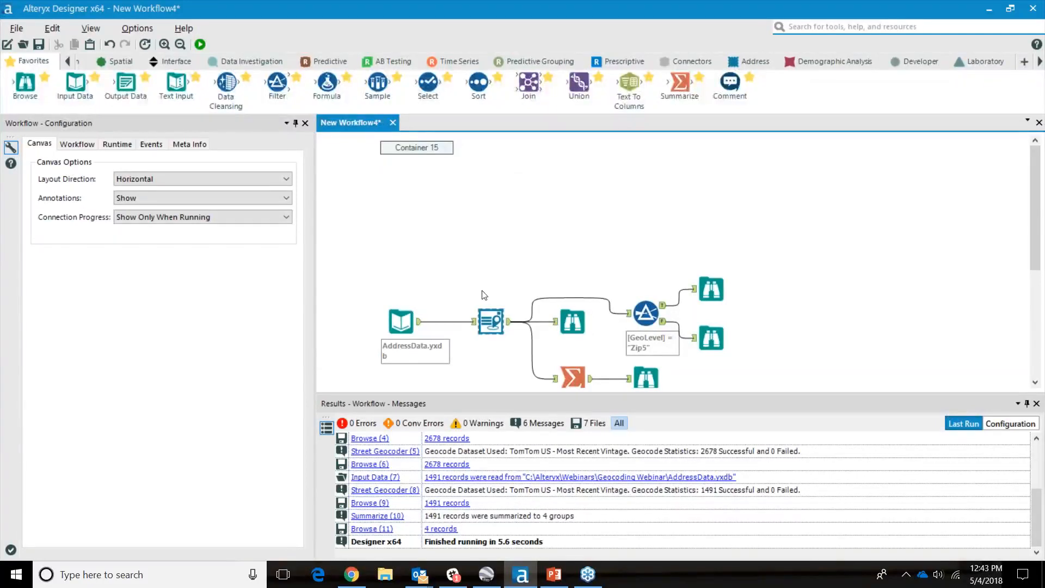
# Step: Run the workflow with only the AddressData.yxdb branch, apply the first candidate to all multiple matches and dismiss the completion message
pyautogui.scroll(-1, 776, 238)
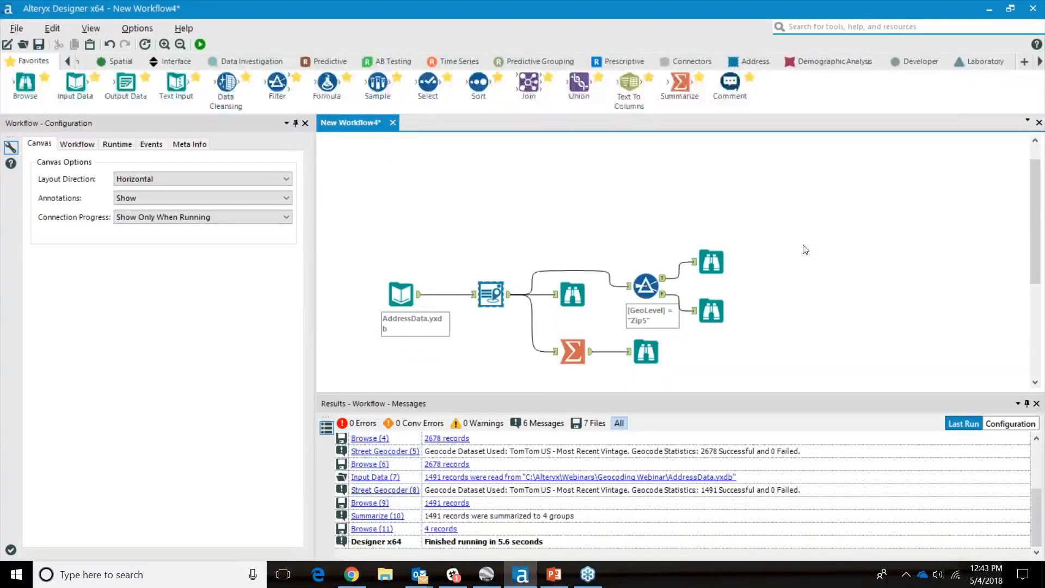
pyautogui.click(200, 44)
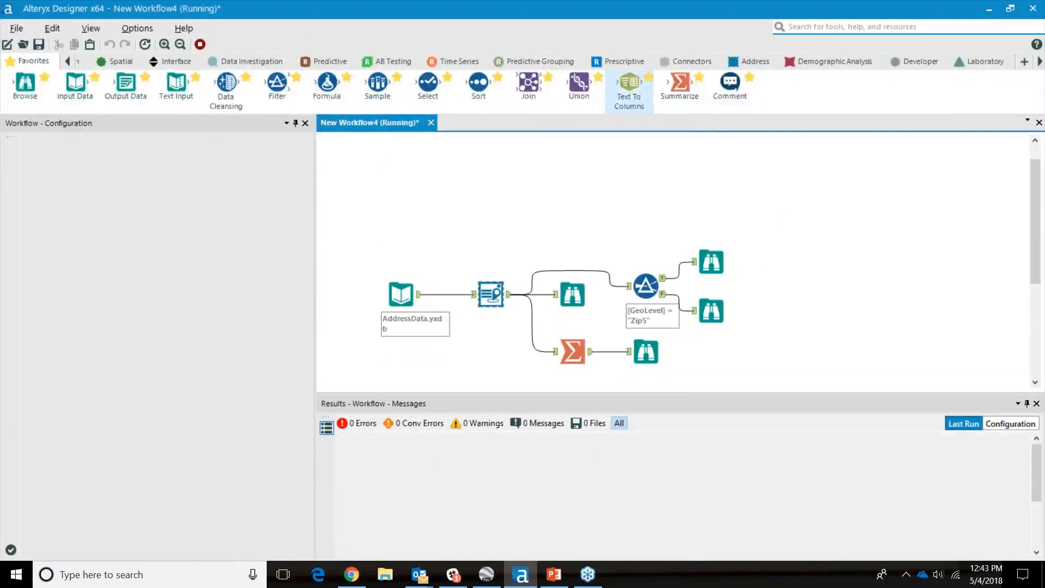
pyautogui.click(465, 422)
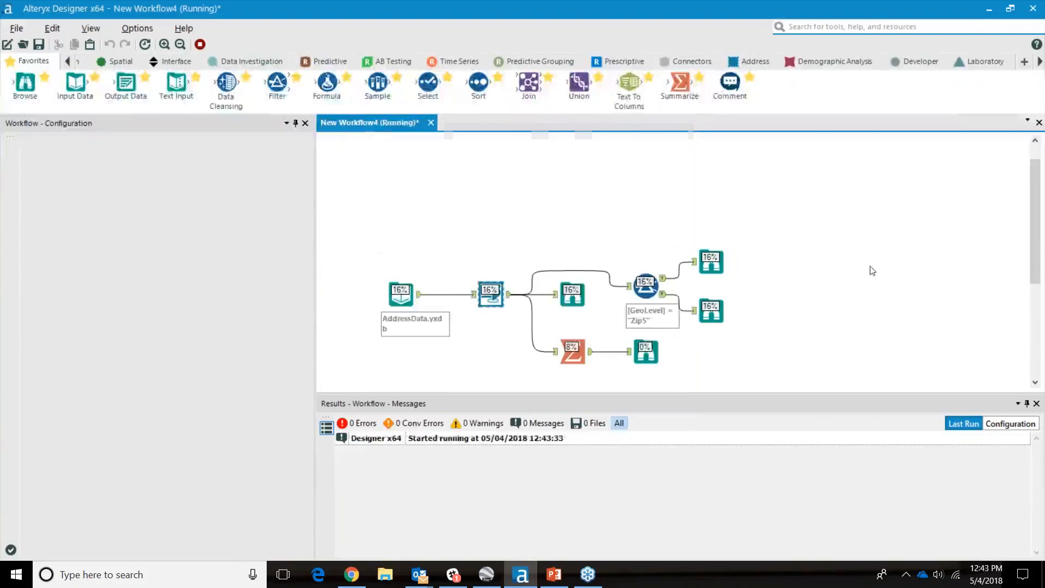
pyautogui.click(632, 320)
# Step: Examine the address, GeoLevel and CensusId columns of the records from the Filter's true output
pyautogui.click(714, 263)
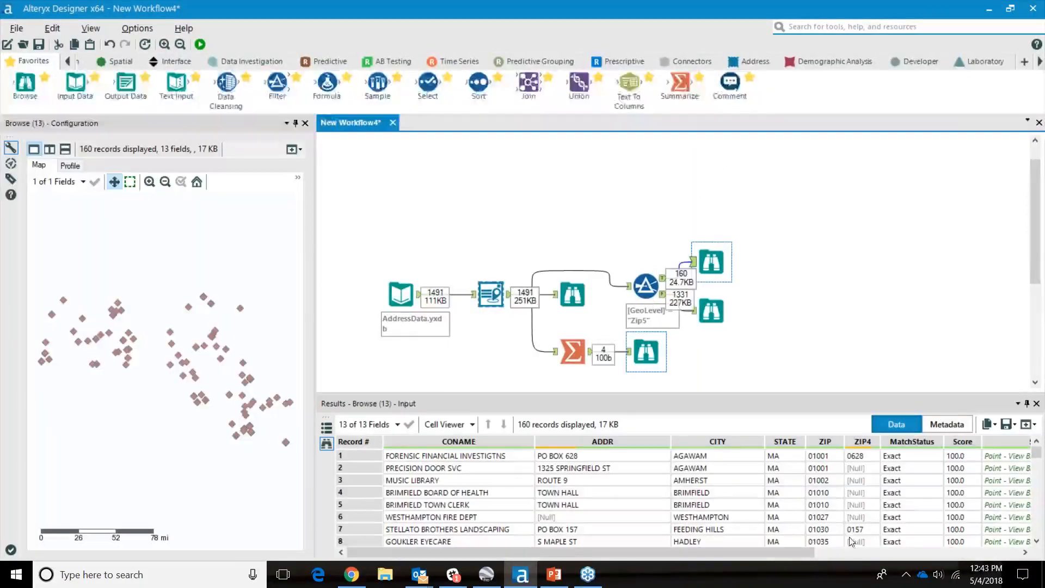
pyautogui.moveTo(770, 552); pyautogui.dragTo(987, 558)
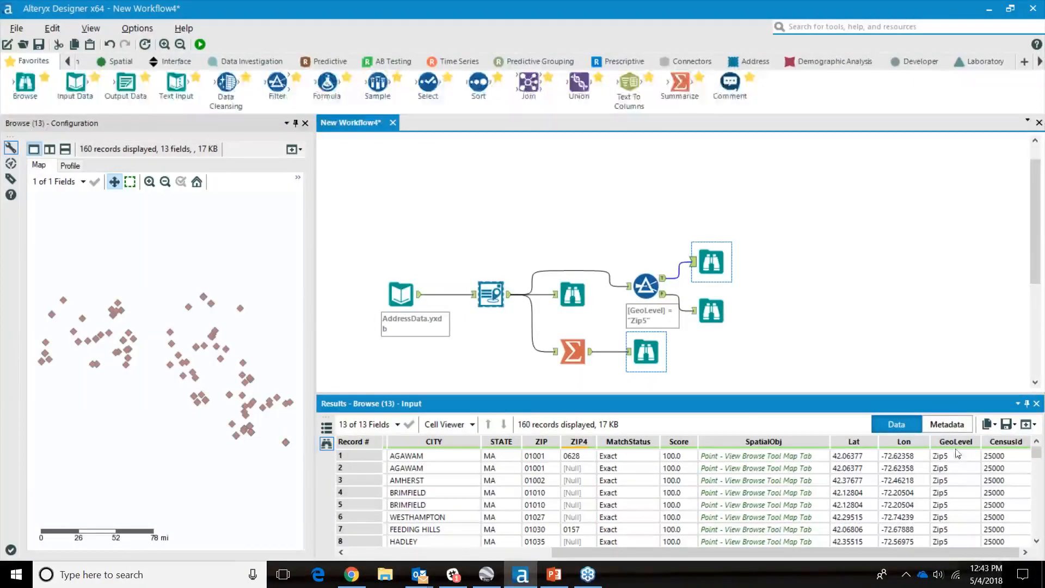
pyautogui.moveTo(937, 552); pyautogui.dragTo(731, 552)
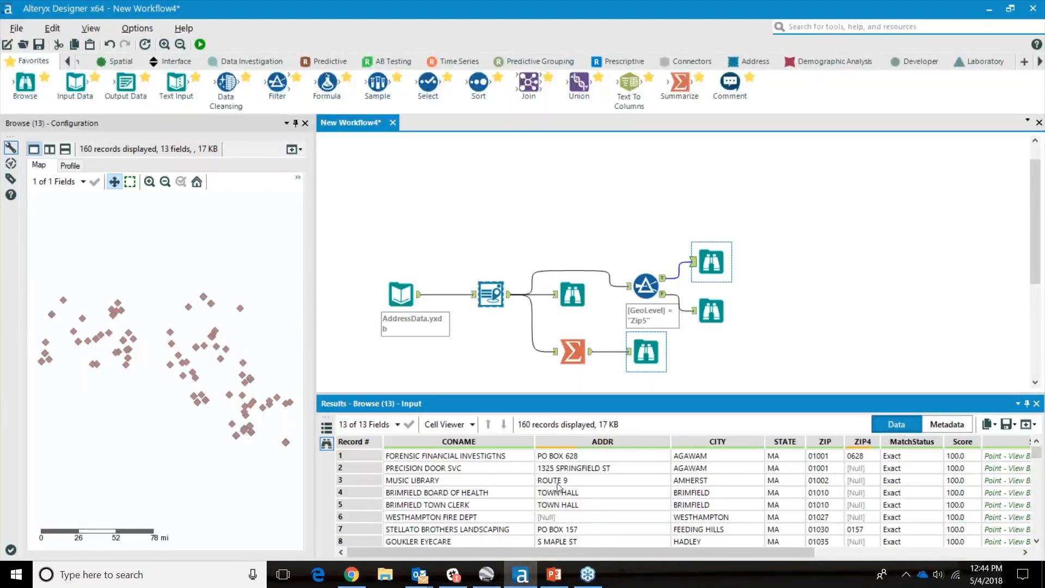
# Step: Review the ADDR, ZIP and ZIP4 values of the records from the Filter's true output
pyautogui.scroll(-2, 570, 493)
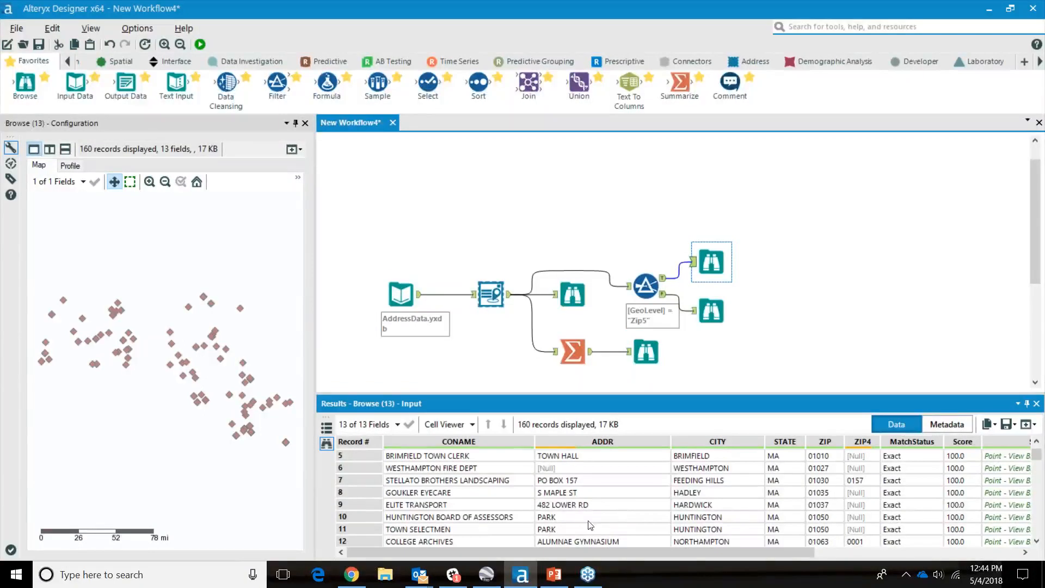
pyautogui.scroll(-1, 590, 526)
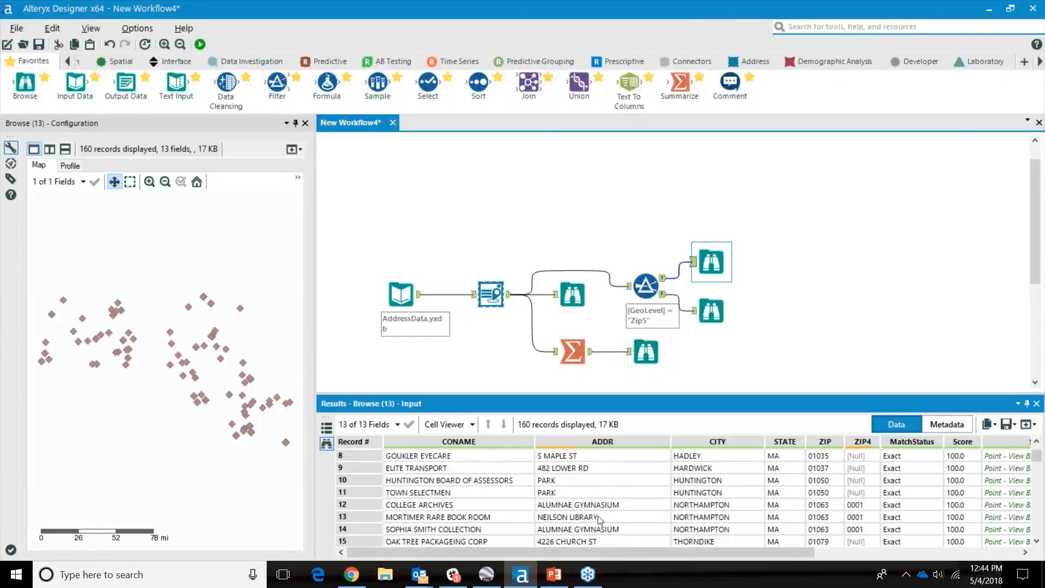
pyautogui.scroll(3, 601, 520)
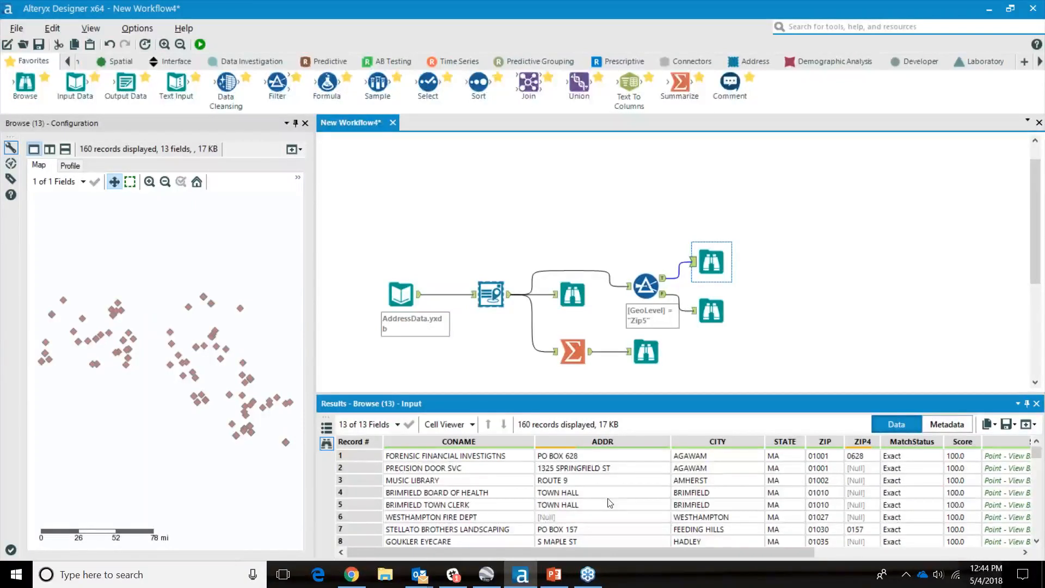
pyautogui.scroll(-1, 610, 502)
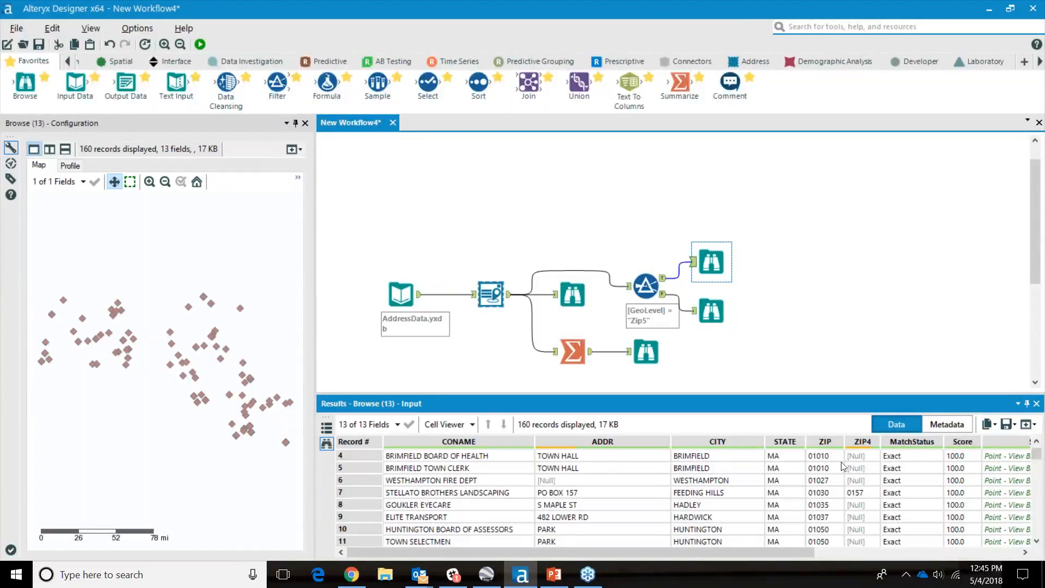
pyautogui.scroll(1, 865, 498)
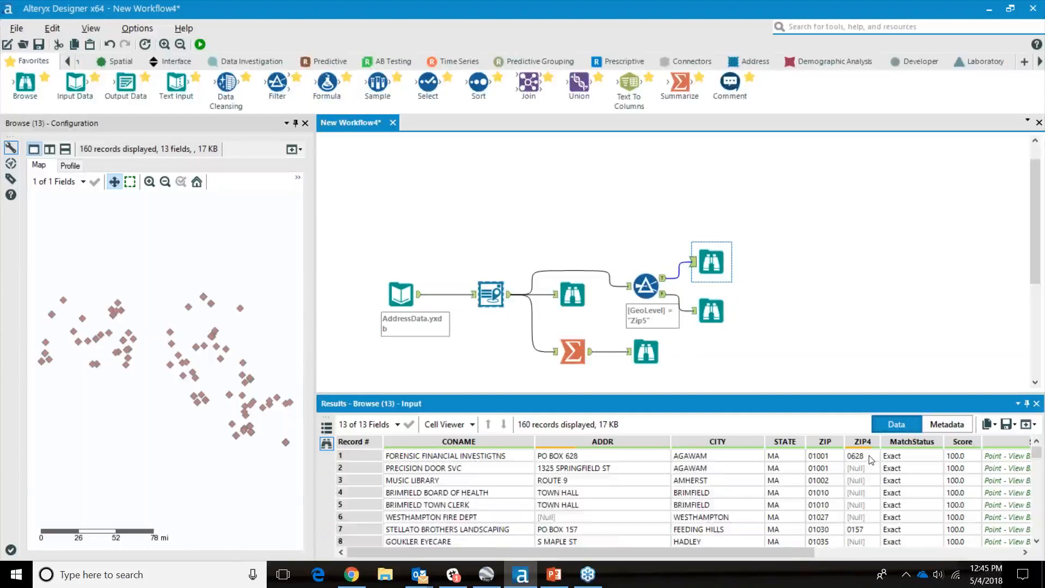
pyautogui.scroll(-3, 871, 460)
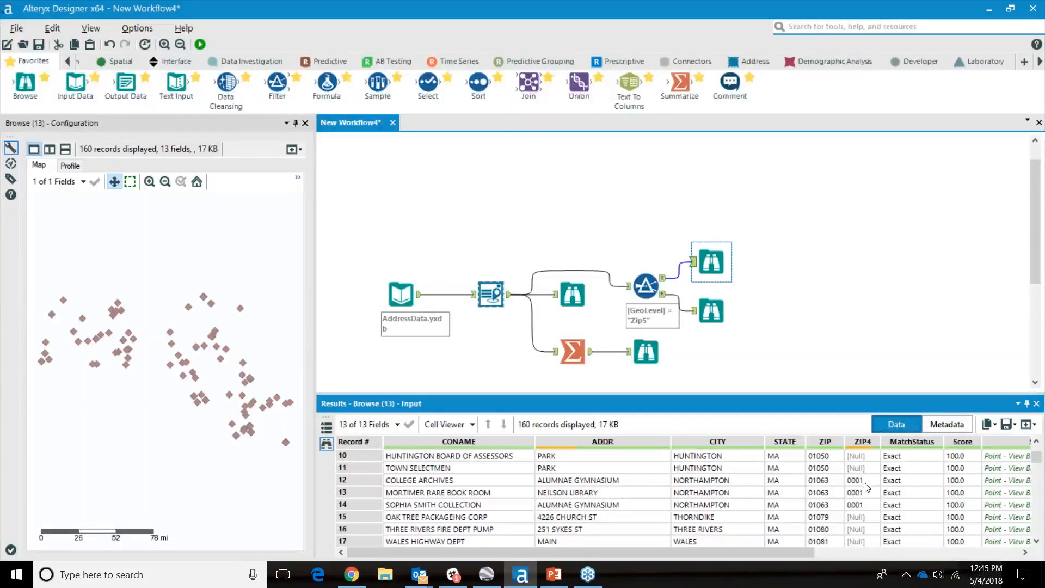
# Step: Connect a US ZIP9 Coder to the Filter's true output, using ZIP as the ZIP field and ZIP4 as the Plus4 field
pyautogui.click(748, 63)
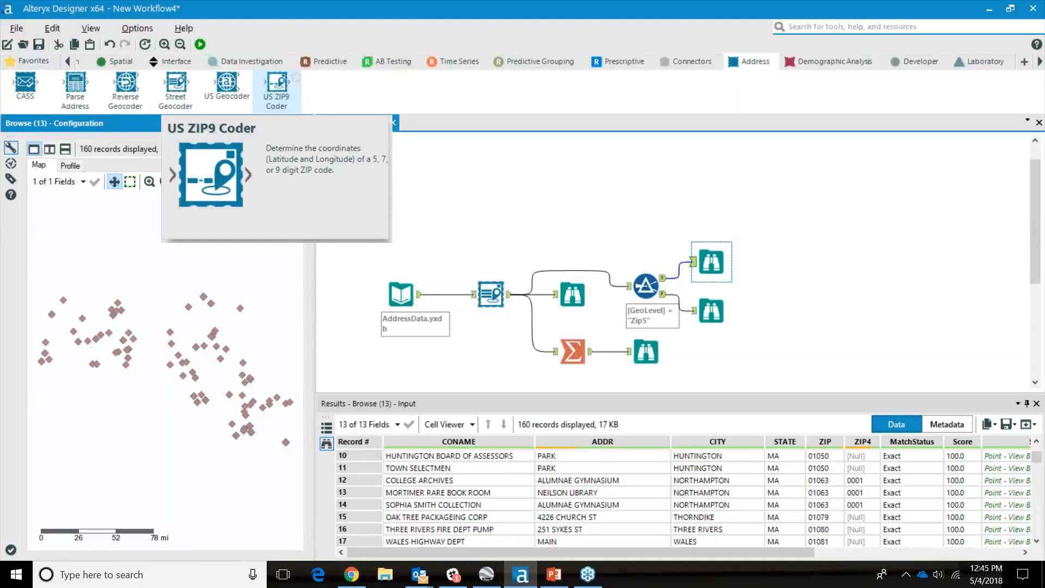
pyautogui.moveTo(278, 90); pyautogui.dragTo(793, 265)
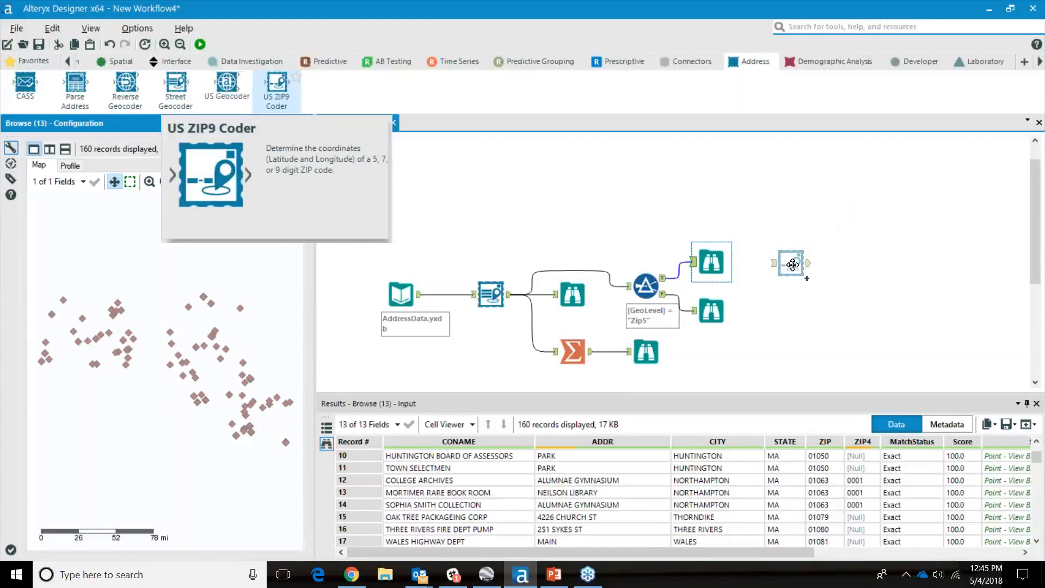
pyautogui.moveTo(665, 278); pyautogui.dragTo(784, 267)
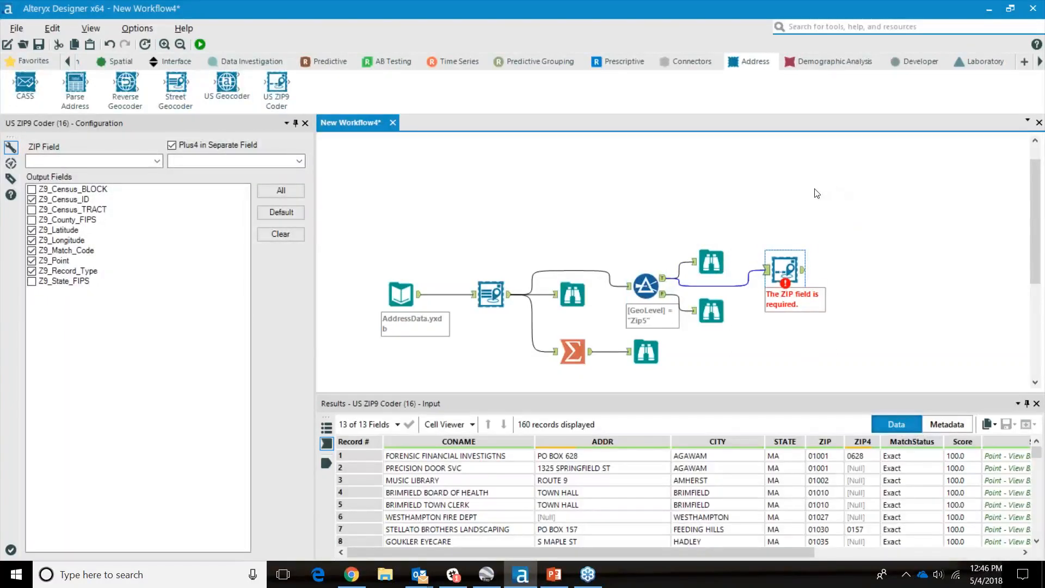
pyautogui.click(156, 160)
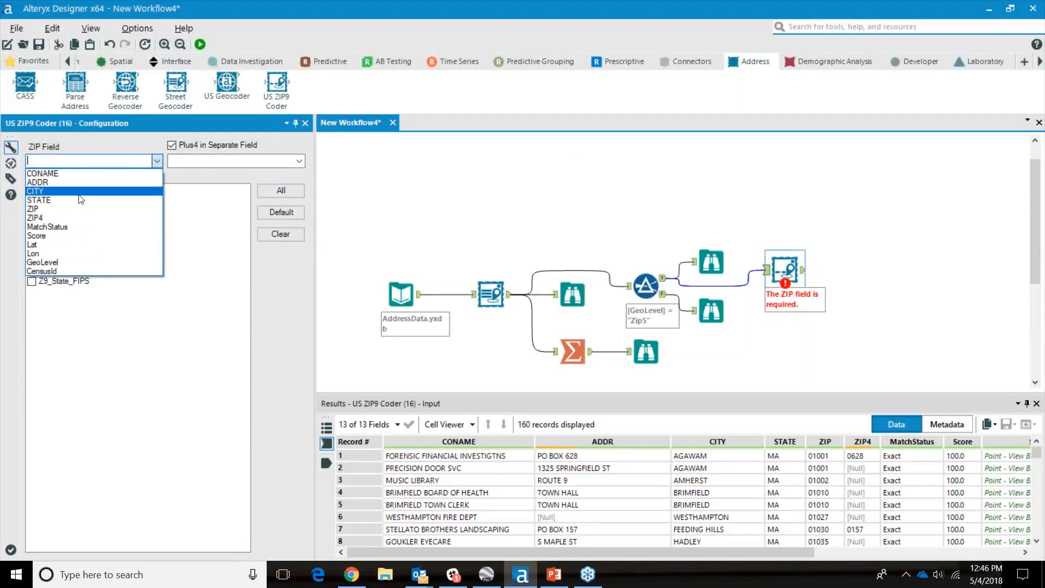
pyautogui.click(60, 209)
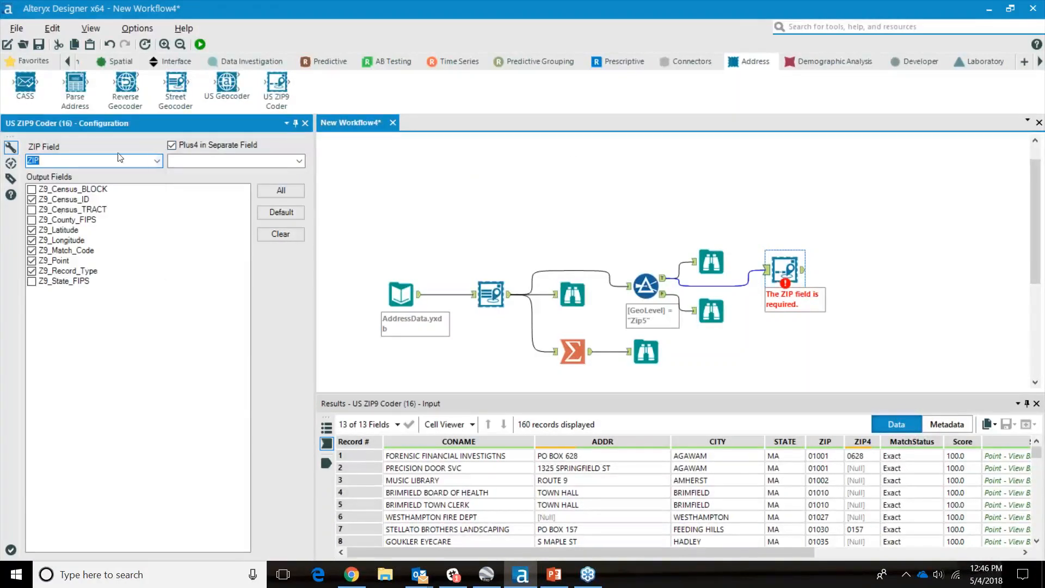
pyautogui.click(299, 162)
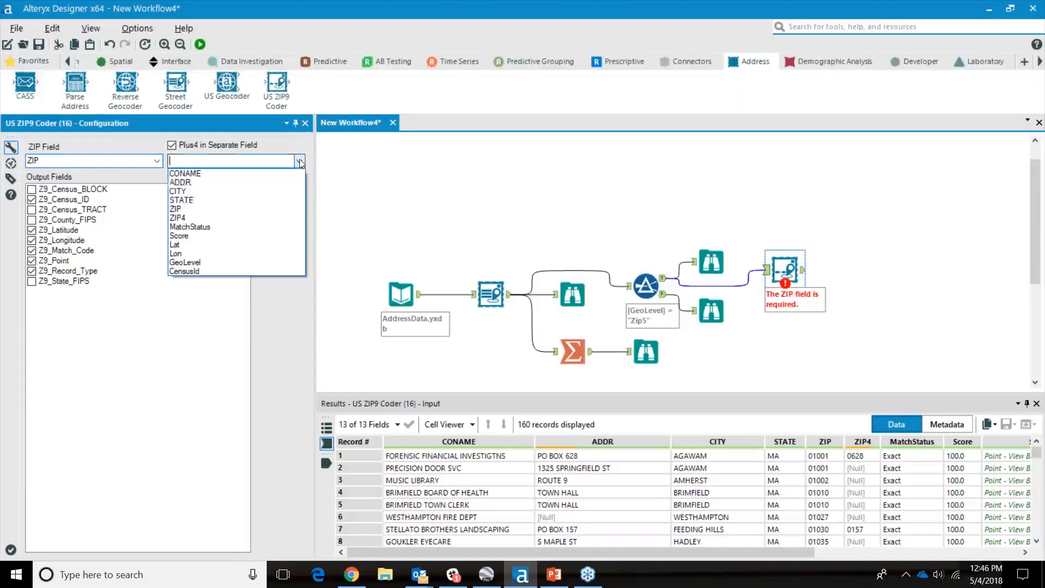
pyautogui.click(201, 216)
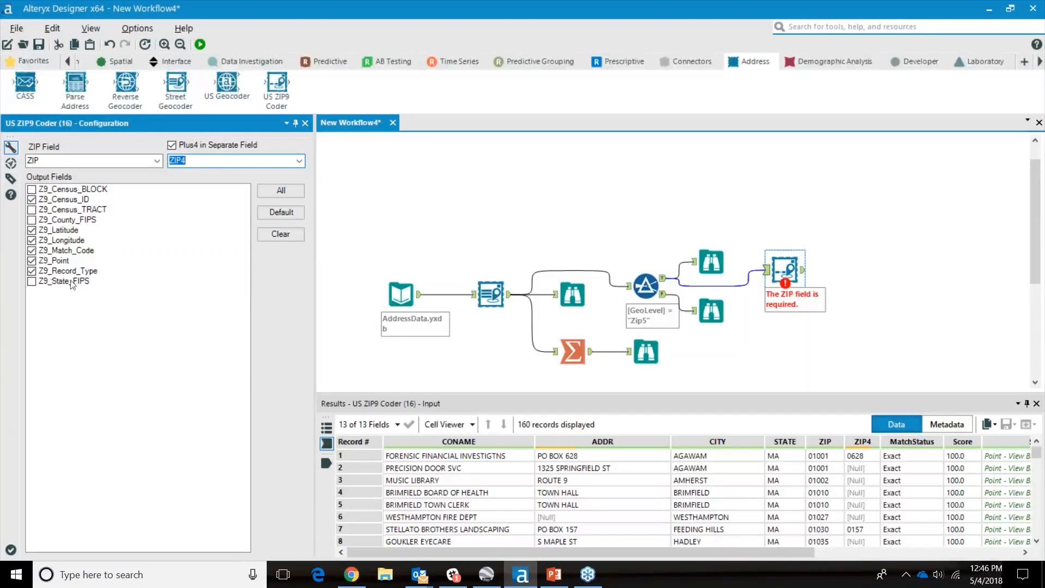
# Step: Add a Browse tool to the US ZIP9 Coder's output, then run the workflow and dismiss the completion message
pyautogui.click(33, 62)
pyautogui.moveTo(25, 83); pyautogui.dragTo(859, 268)
pyautogui.click(200, 44)
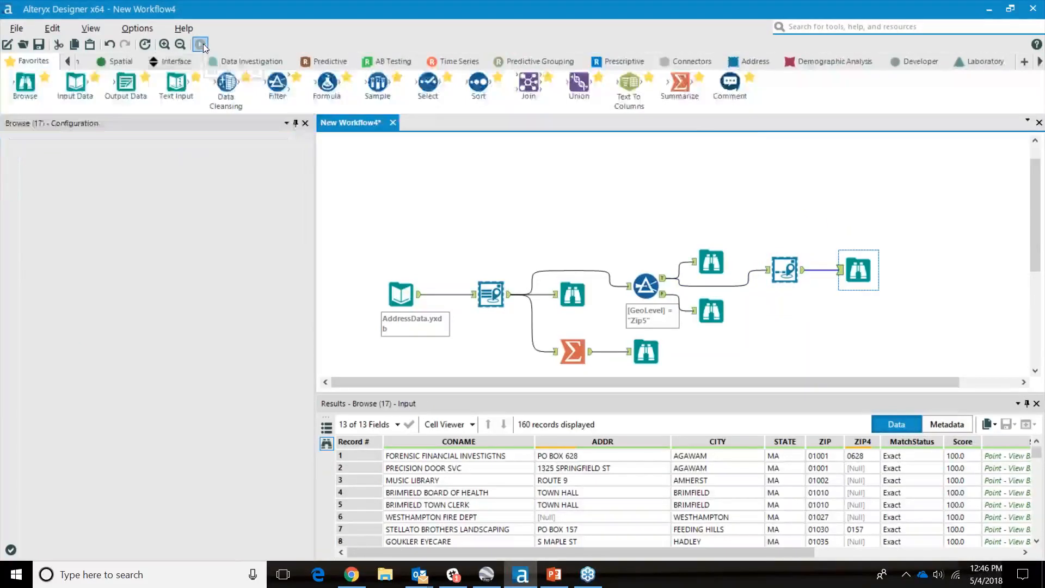
pyautogui.click(474, 422)
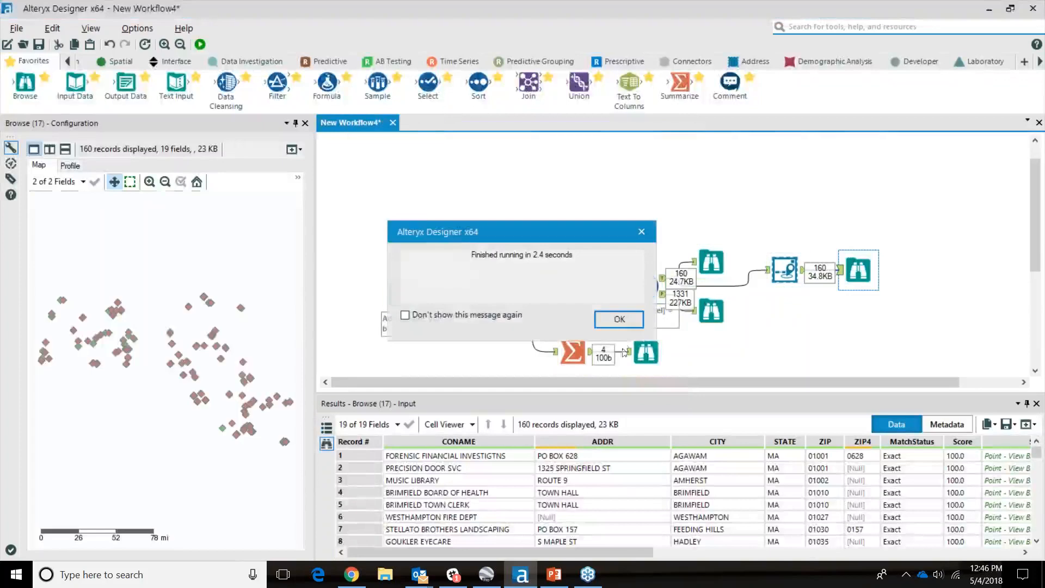
pyautogui.click(631, 318)
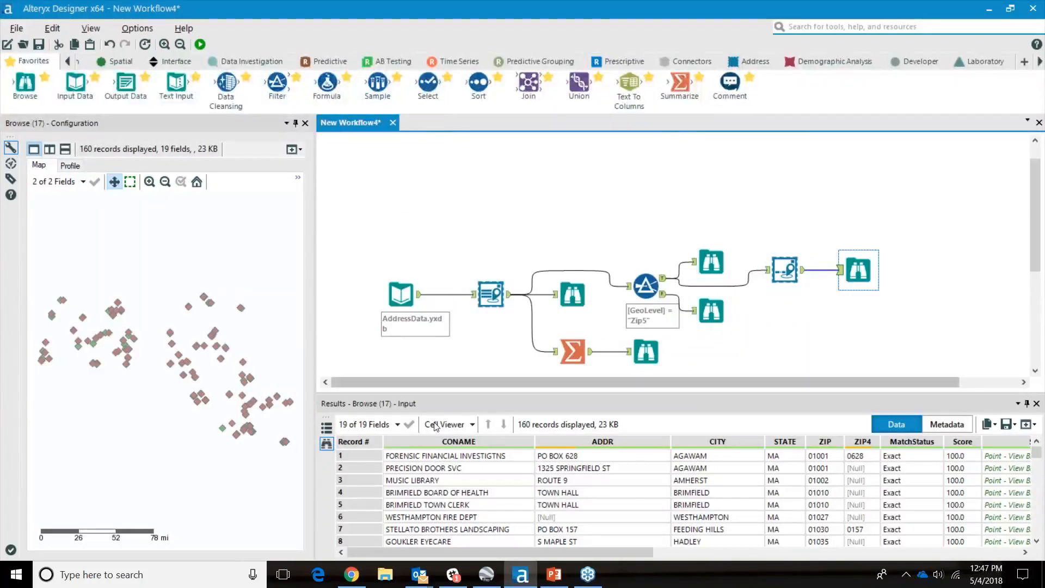
# Step: Compare the ZIP4, GeoLevel and CensusId columns with the appended Z9 columns in the US ZIP9 Coder results
pyautogui.moveTo(637, 553); pyautogui.dragTo(673, 558)
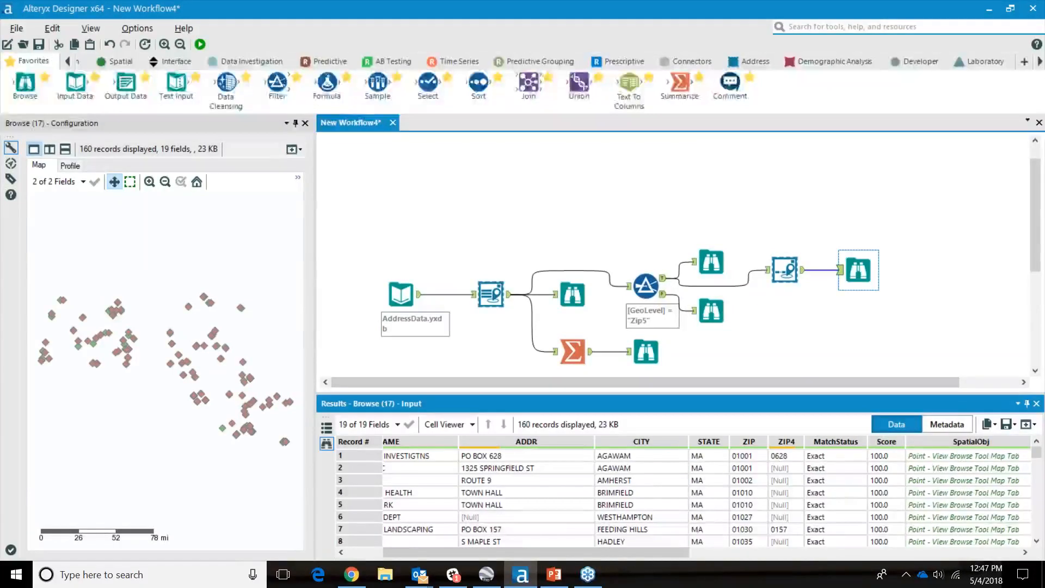
pyautogui.click(560, 530)
pyautogui.moveTo(556, 552); pyautogui.dragTo(885, 552)
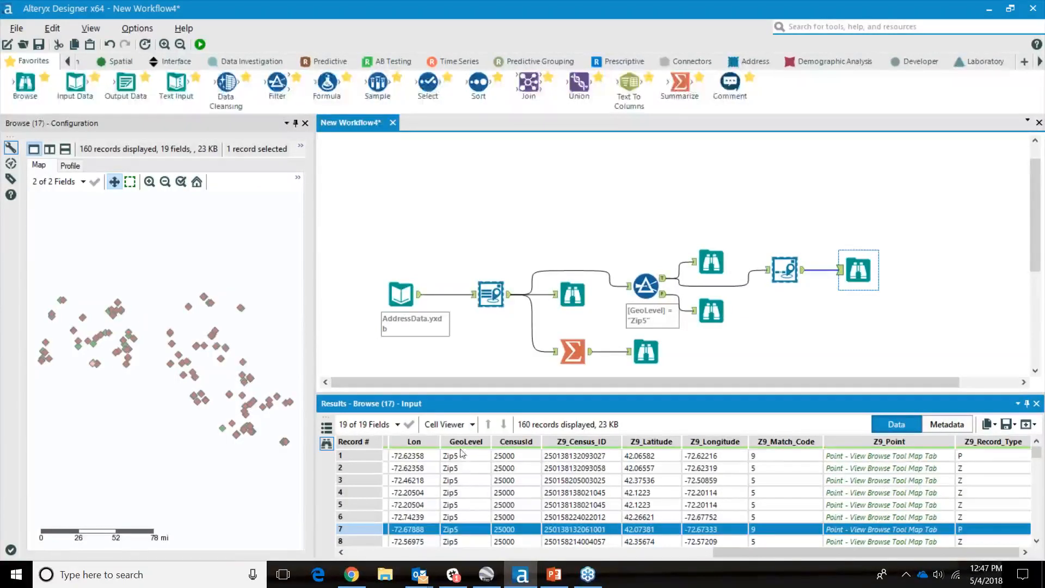
pyautogui.moveTo(821, 552); pyautogui.dragTo(618, 556)
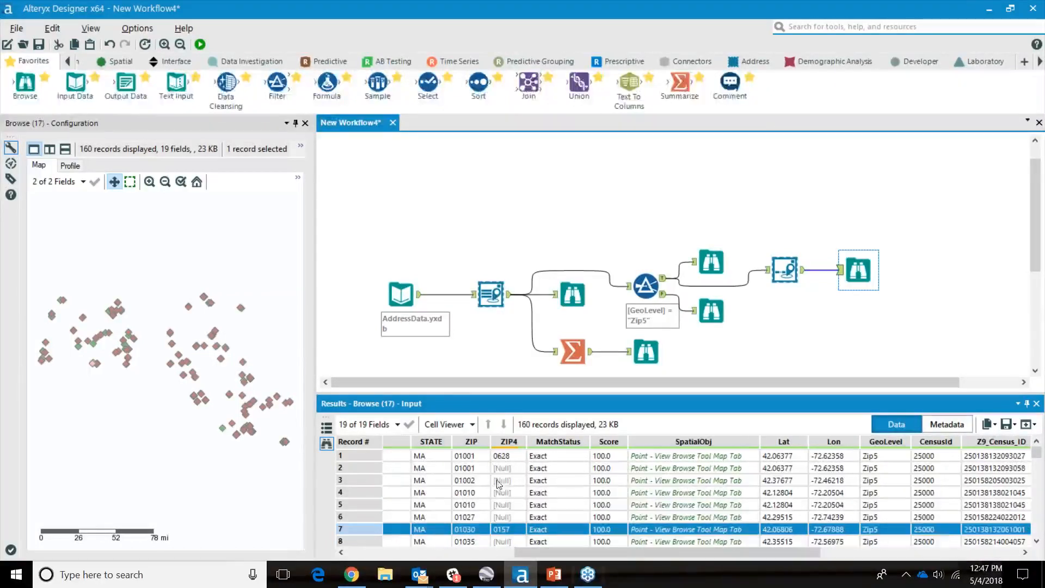
pyautogui.moveTo(636, 552); pyautogui.dragTo(839, 561)
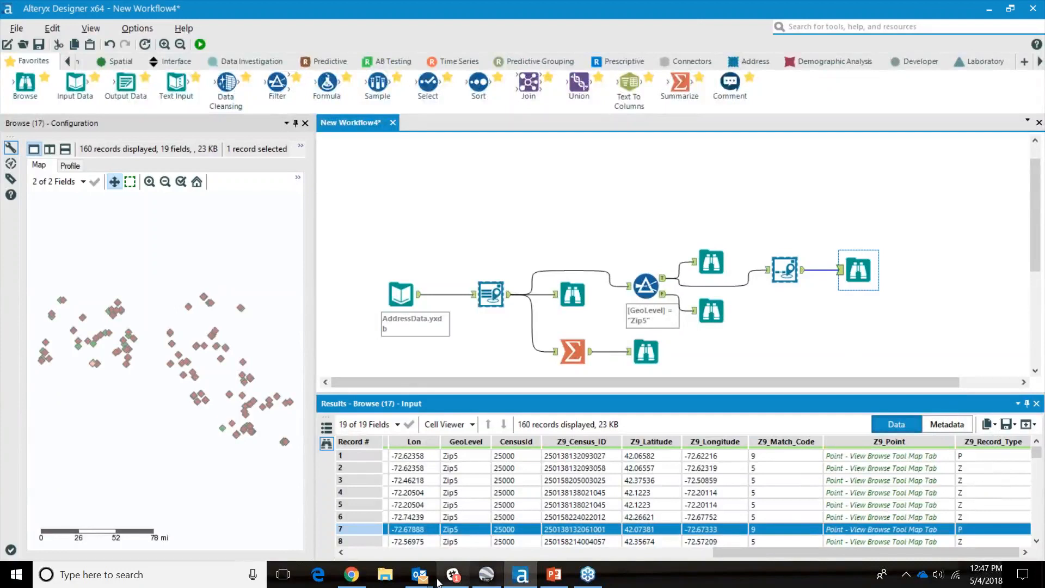
# Step: Look up the Z9_Match_Code and Z9_Record_Type descriptions on the US ZIP9 Coder help page in Chrome and return to the results in Alteryx Designer
pyautogui.moveTo(351, 574)
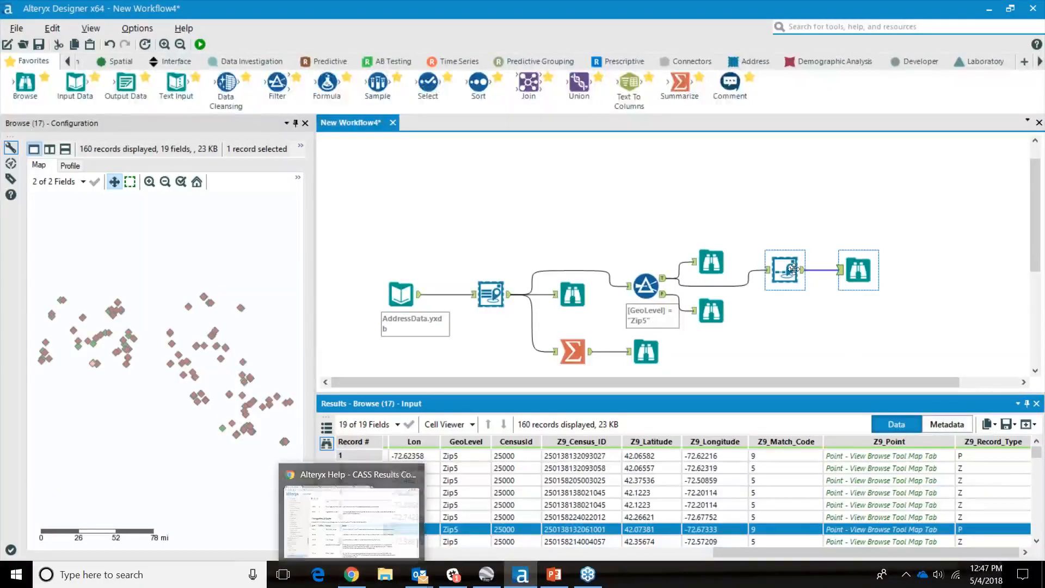
pyautogui.click(351, 575)
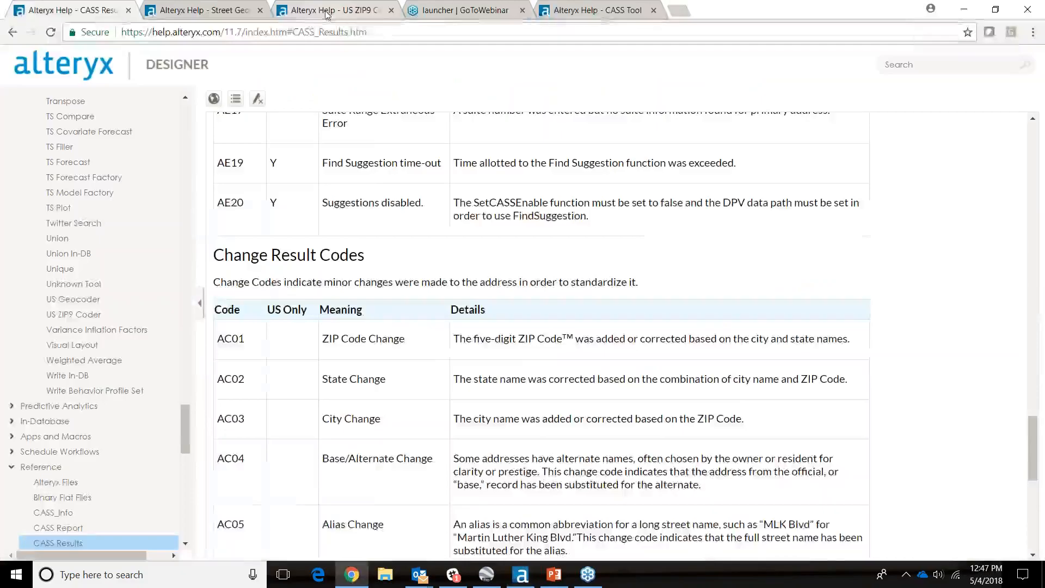
pyautogui.click(327, 13)
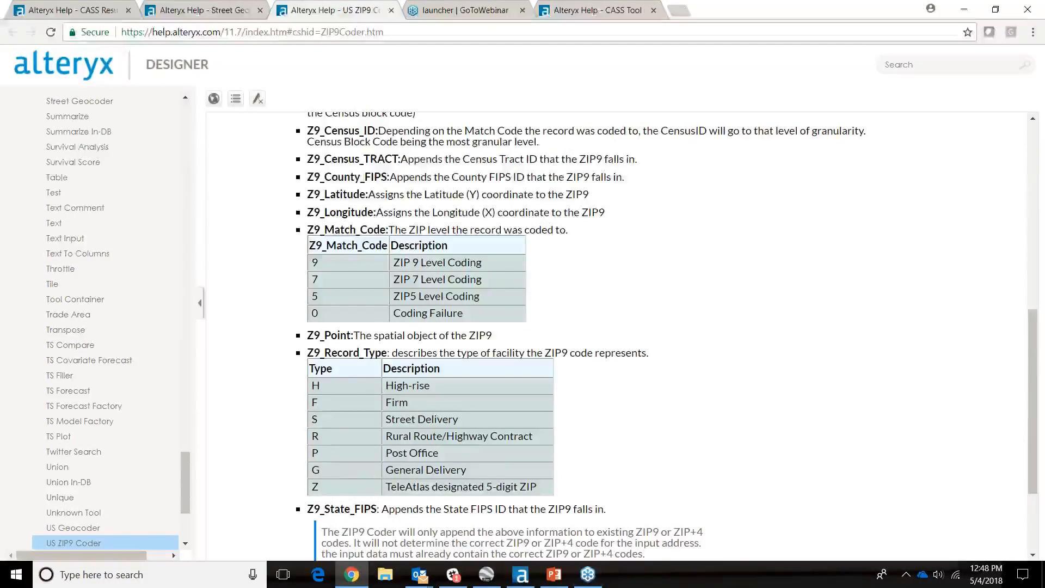
pyautogui.click(531, 580)
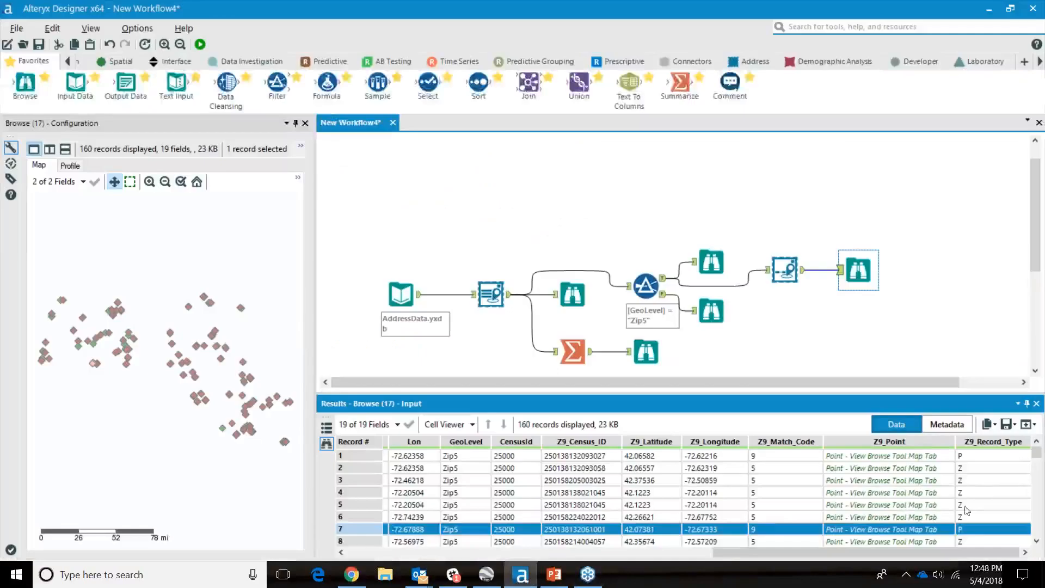
pyautogui.moveTo(719, 557); pyautogui.dragTo(352, 556)
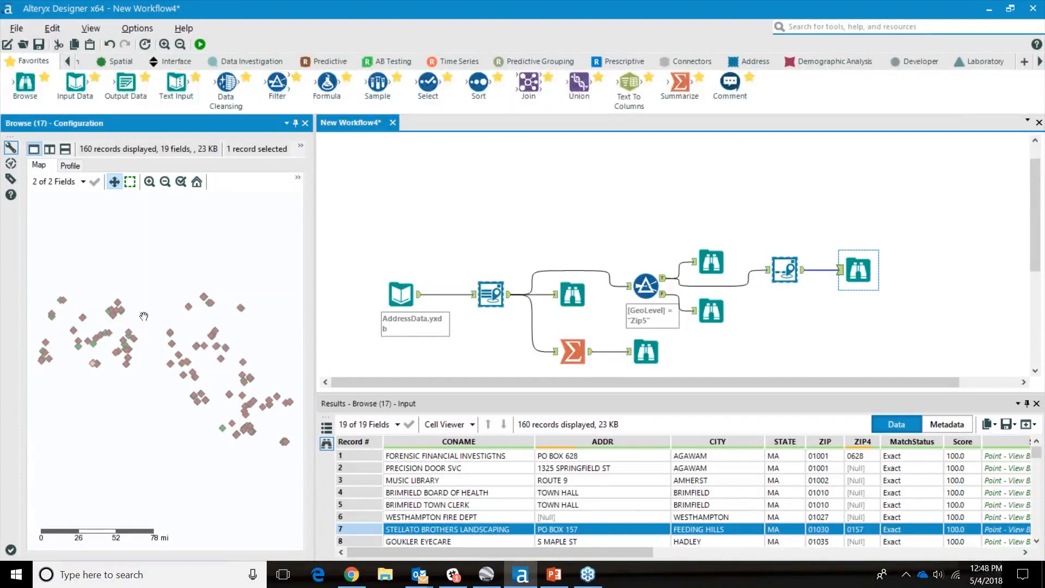
# Step: Show only the Z9_Point field on the Browse map, then show SpatialObj again to compare both point sets
pyautogui.click(69, 187)
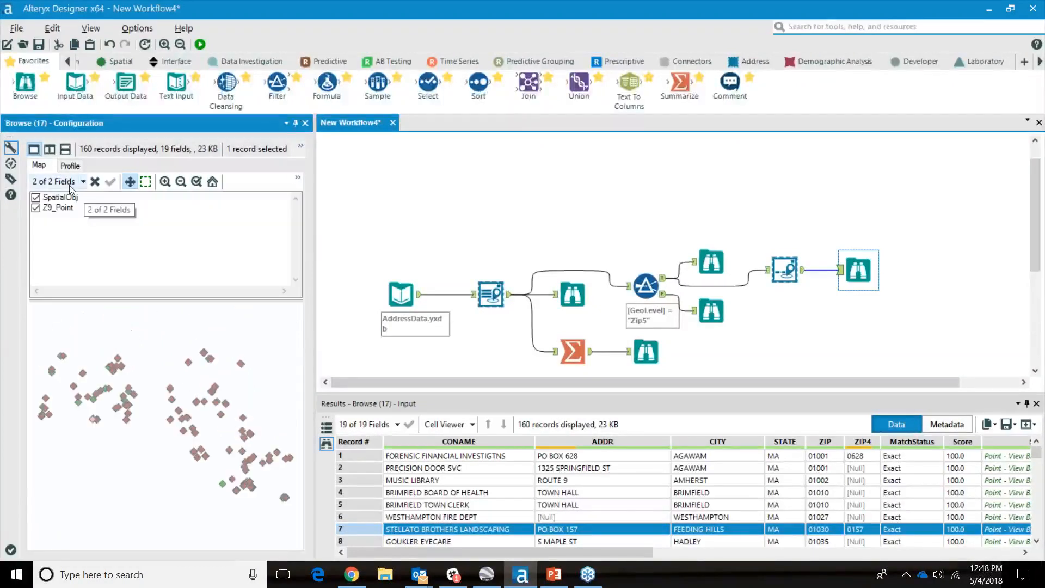
pyautogui.click(36, 198)
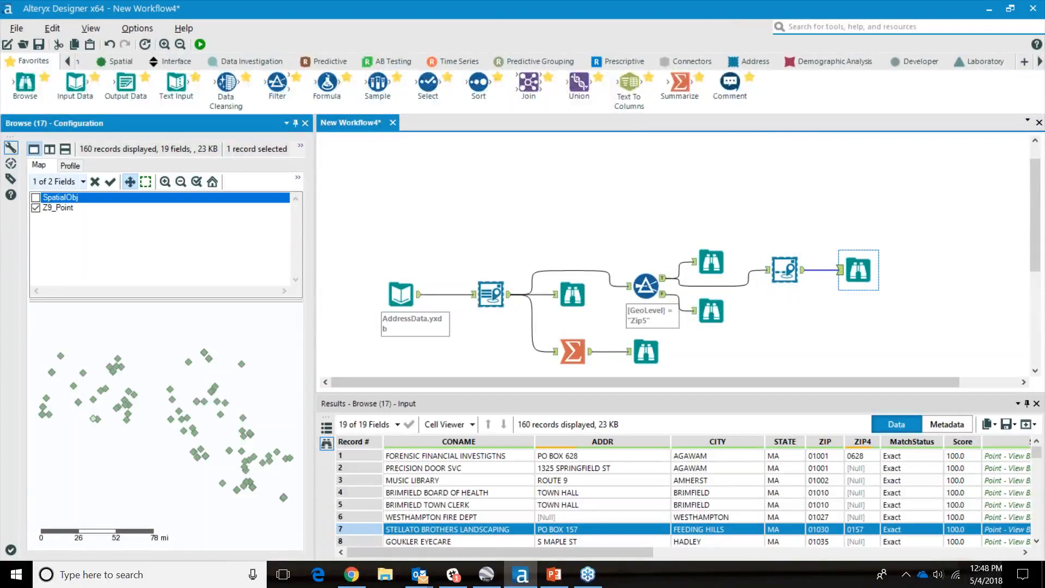
pyautogui.click(35, 197)
pyautogui.click(110, 181)
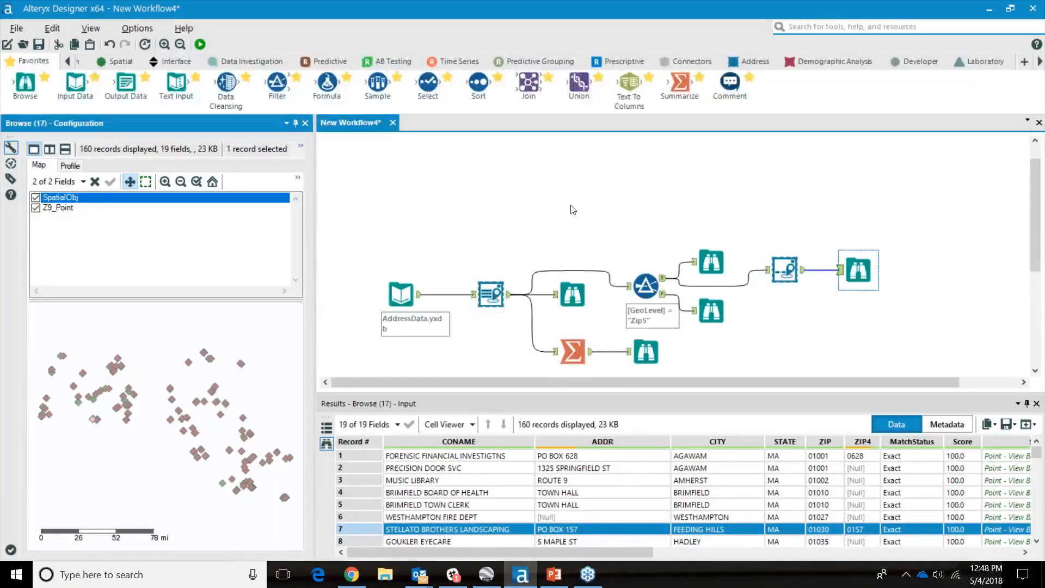
# Step: Re-enable the container holding the Customers.csv branch and view it together with the AddressData.yxdb branch
pyautogui.scroll(1, 591, 246)
pyautogui.click(416, 147)
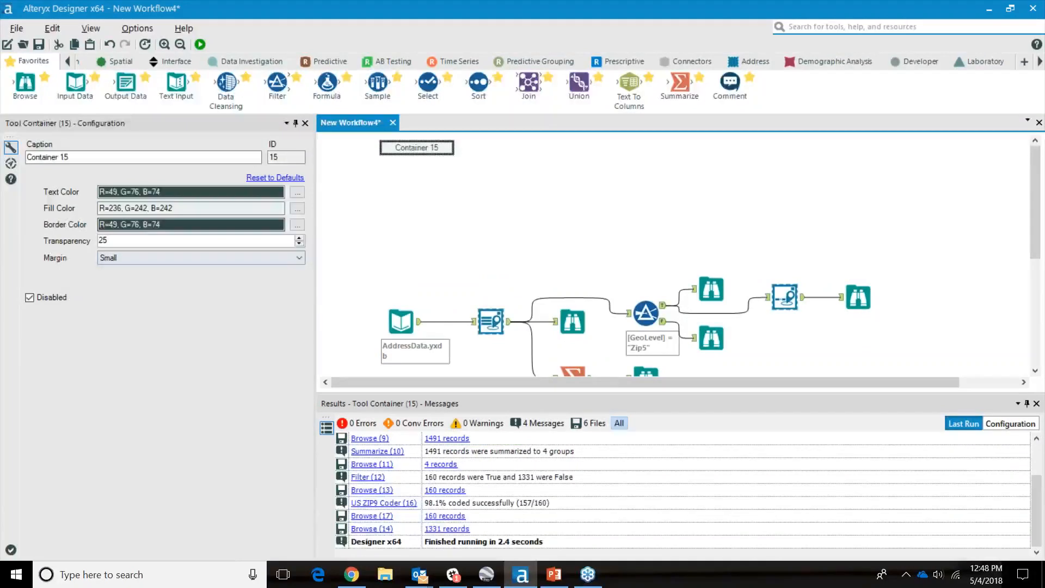
pyautogui.click(30, 297)
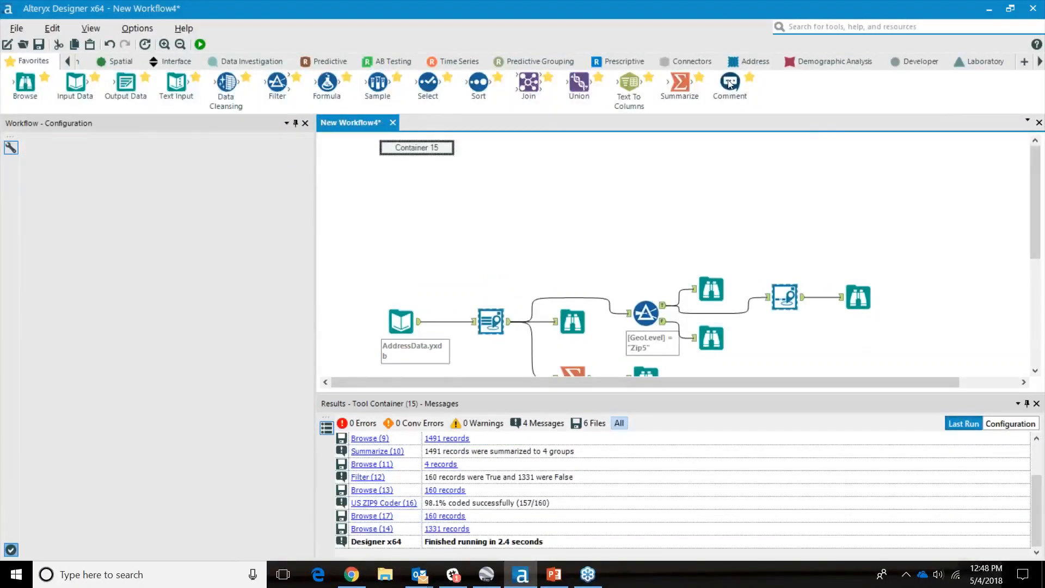
pyautogui.scroll(-1, 875, 236)
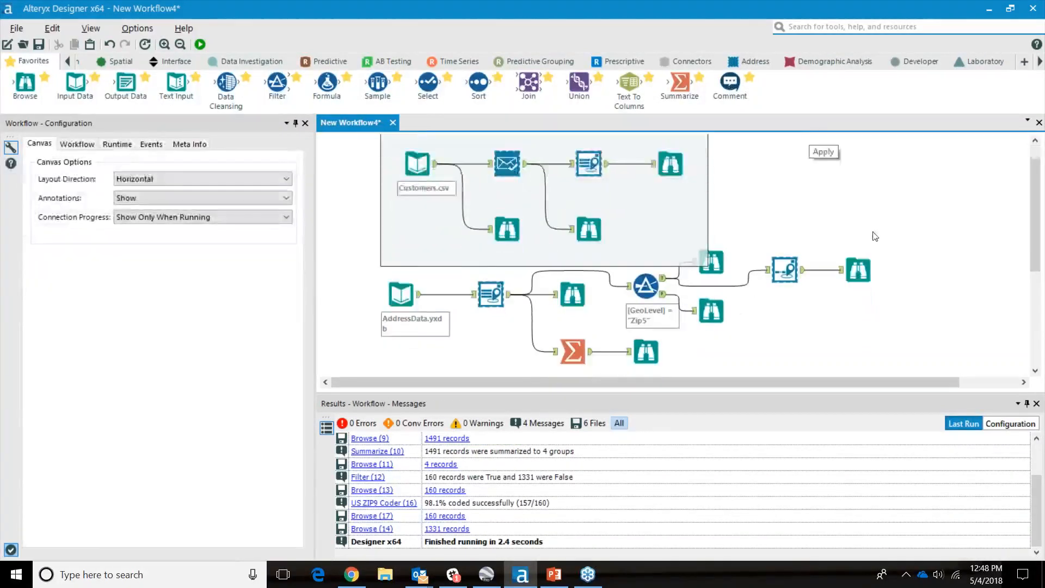
pyautogui.scroll(-3, 875, 237)
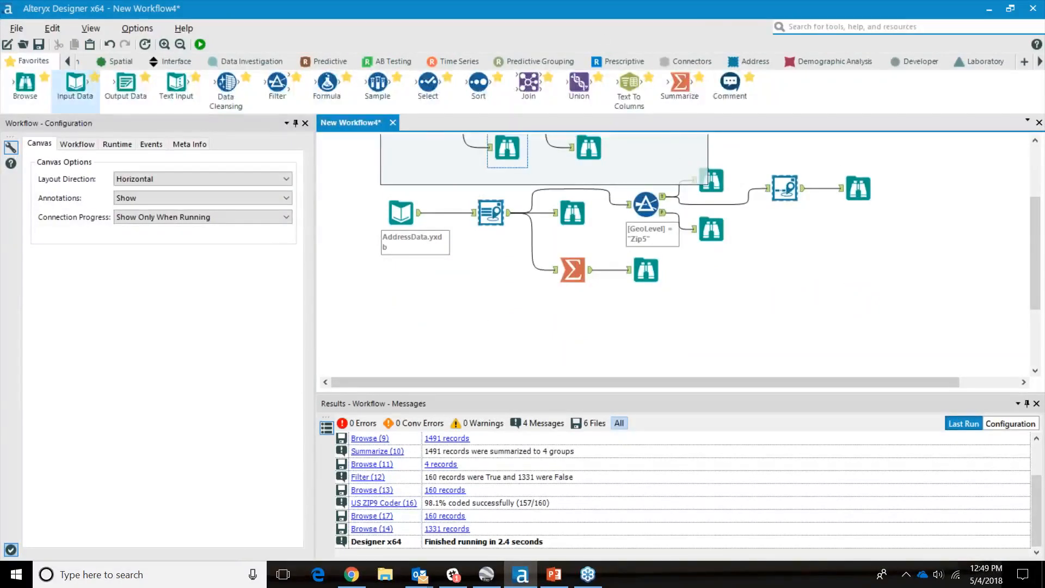
pyautogui.scroll(4, 520, 299)
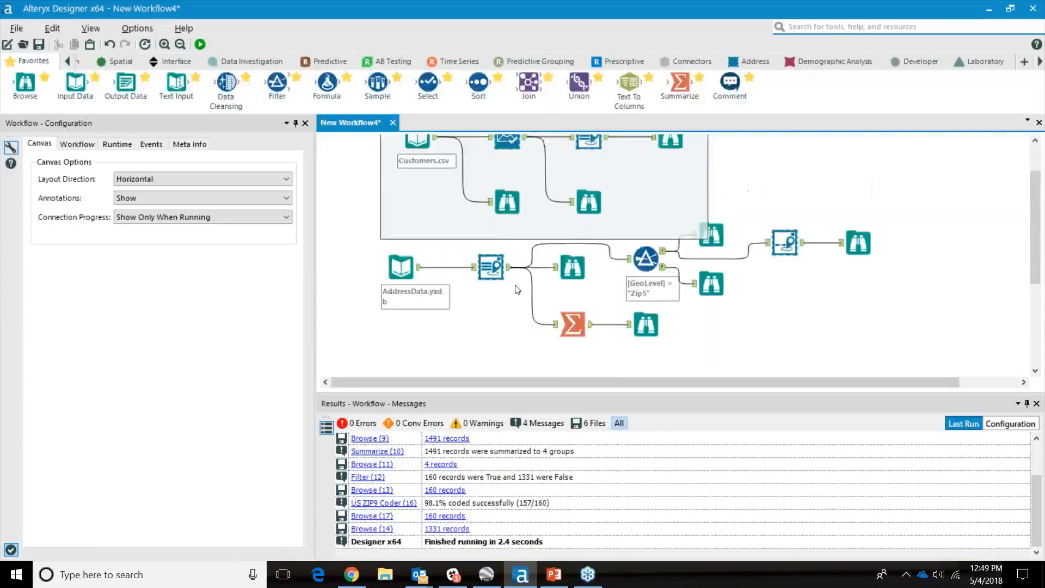
# Step: Disable the container with the Customers.csv branch again
pyautogui.click(429, 147)
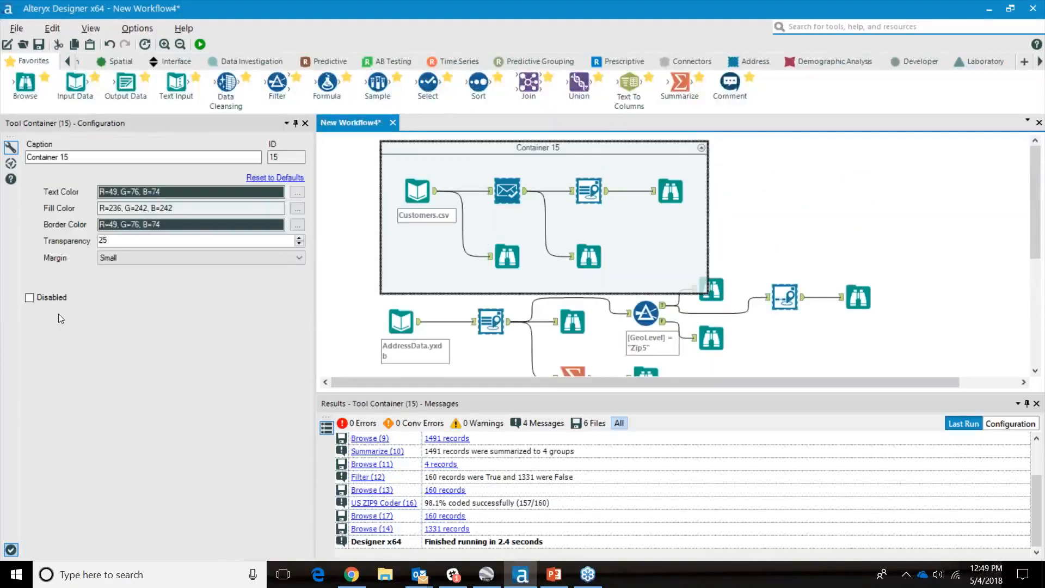
pyautogui.click(30, 298)
pyautogui.click(448, 216)
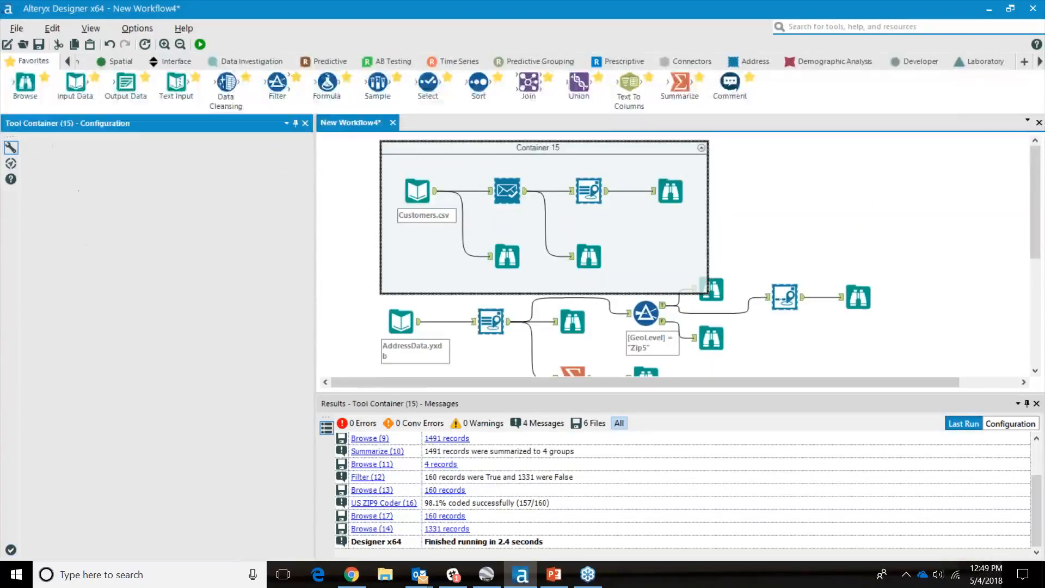
# Step: Group all the tools of the AddressData.yxdb branch in a new container and disable that container
pyautogui.scroll(-2, 482, 155)
pyautogui.moveTo(375, 216); pyautogui.dragTo(882, 353)
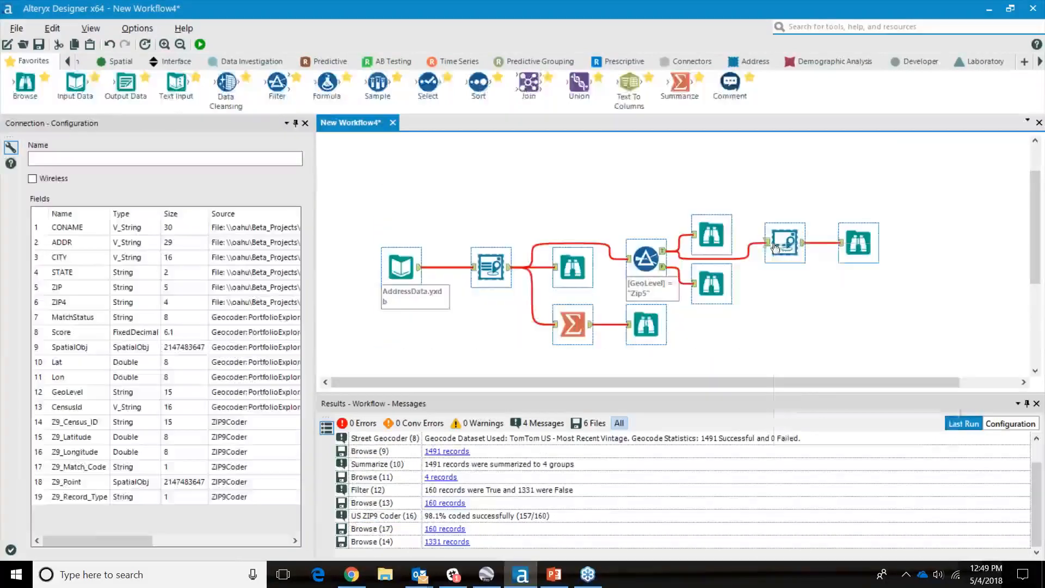
pyautogui.rightClick(775, 247)
pyautogui.click(838, 339)
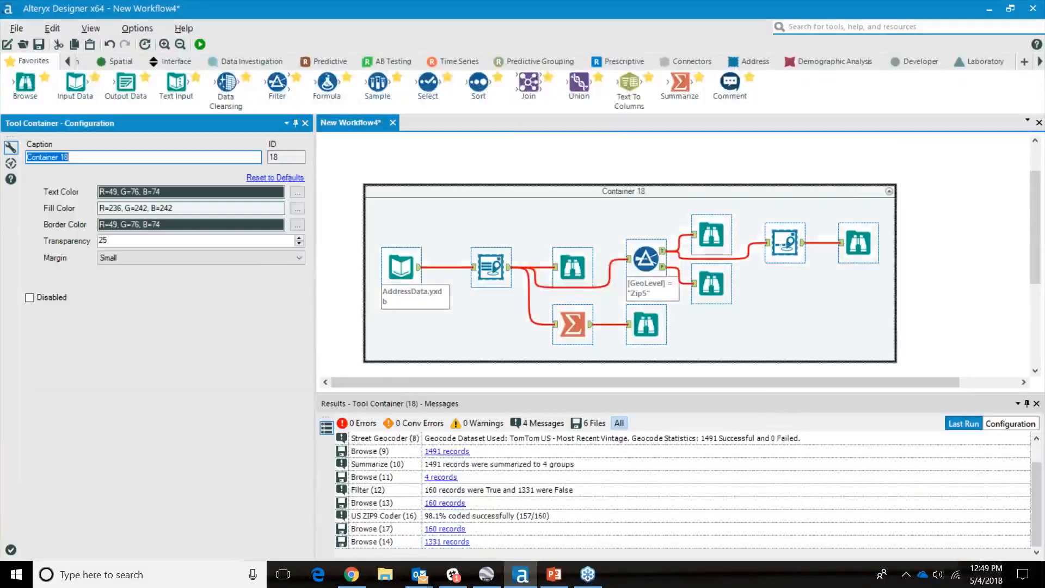
pyautogui.click(29, 298)
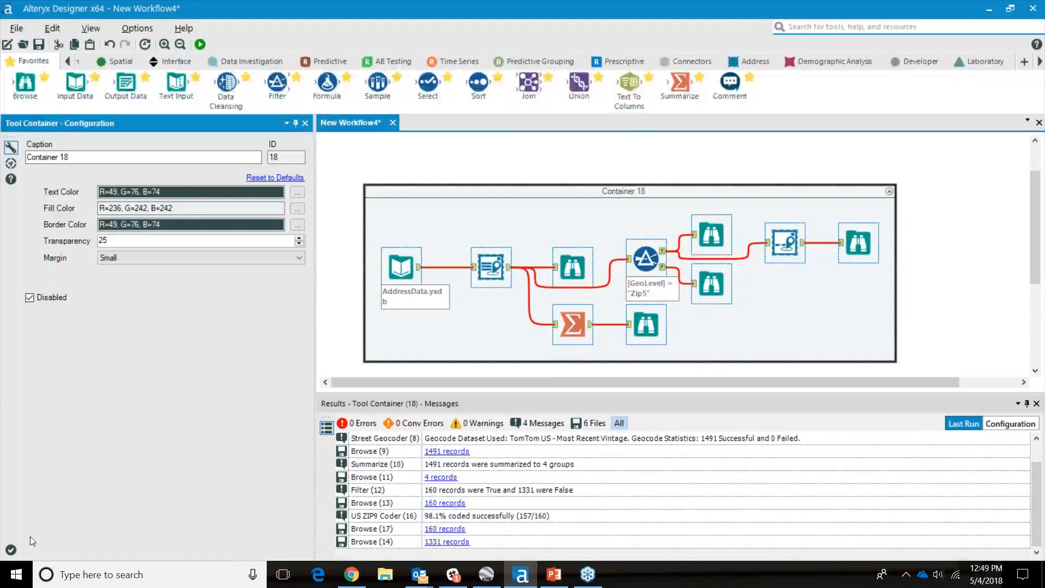
pyautogui.click(12, 551)
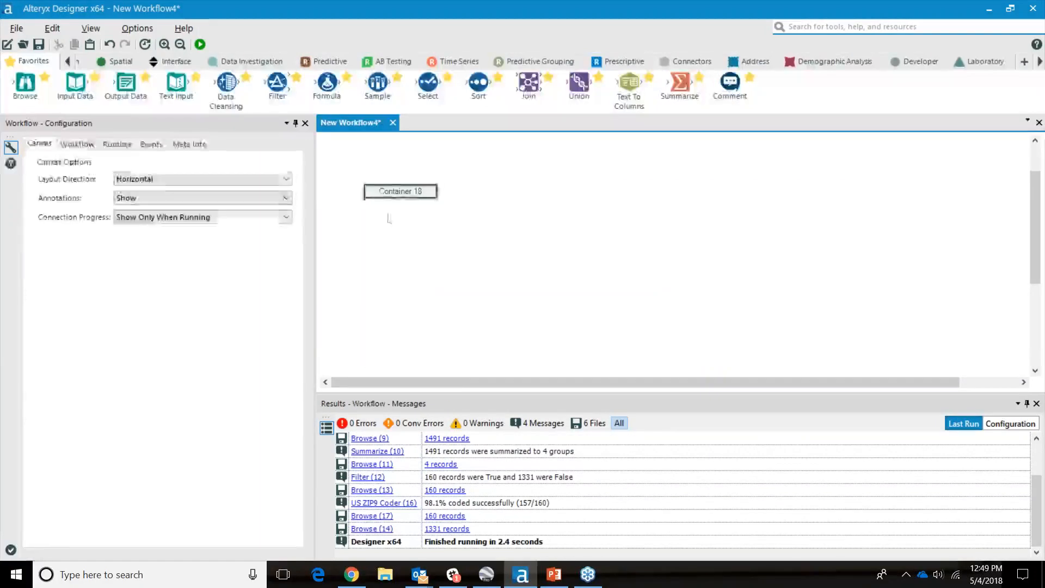
# Step: Add an Input Data tool below the collapsed container and connect it to the AddressData.yxdb file
pyautogui.moveTo(75, 83); pyautogui.dragTo(386, 326)
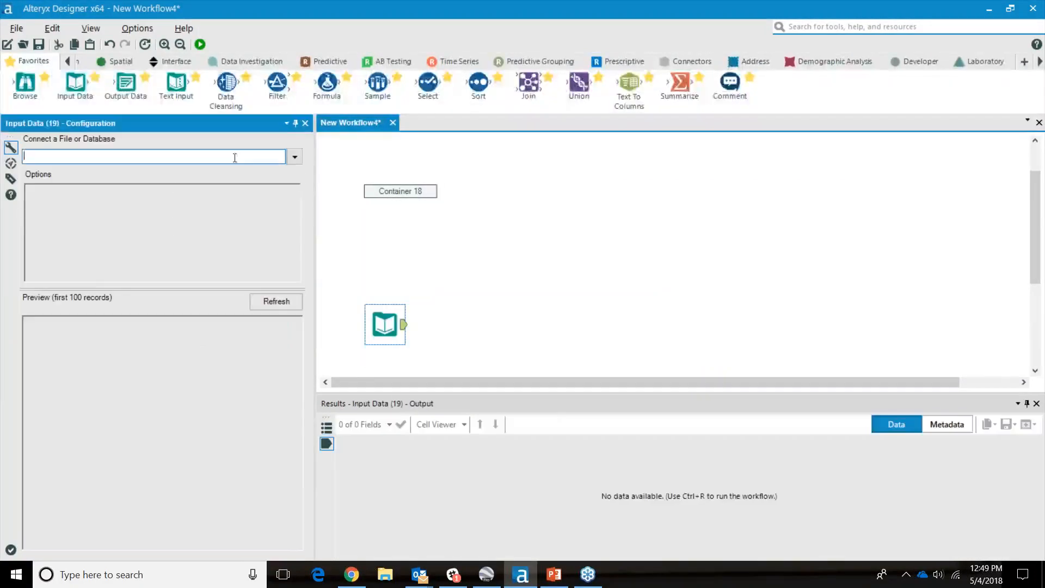
pyautogui.click(295, 157)
pyautogui.click(229, 301)
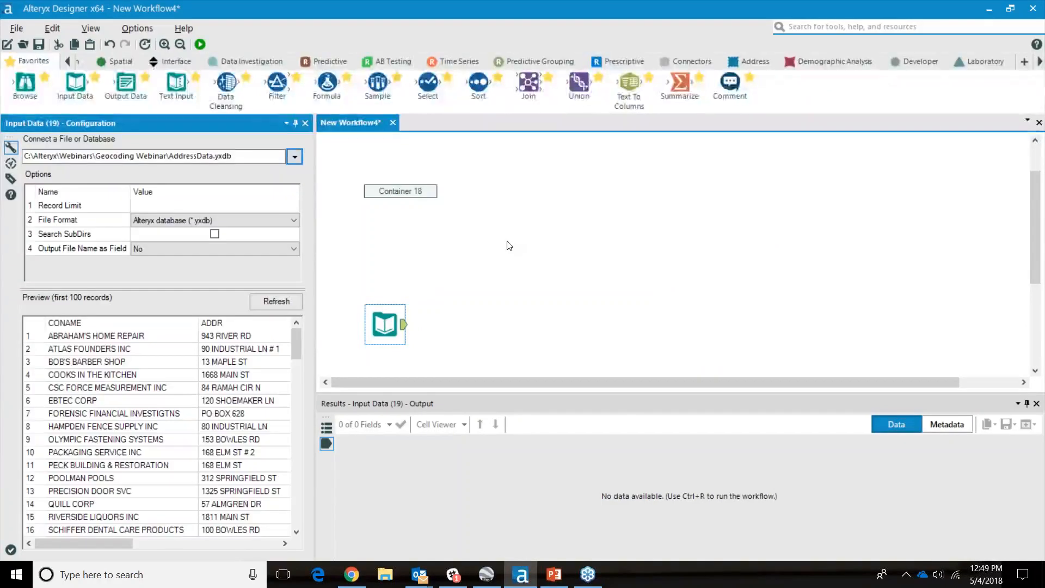
pyautogui.scroll(-1, 579, 186)
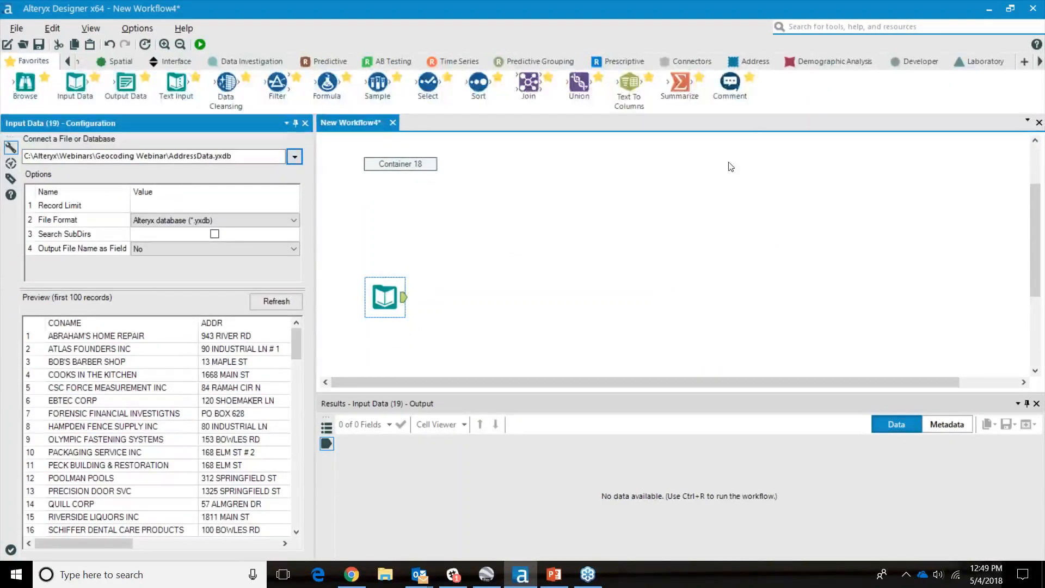
# Step: Add a US Geocoder tool connected to the output of the new AddressData.yxdb input
pyautogui.click(761, 63)
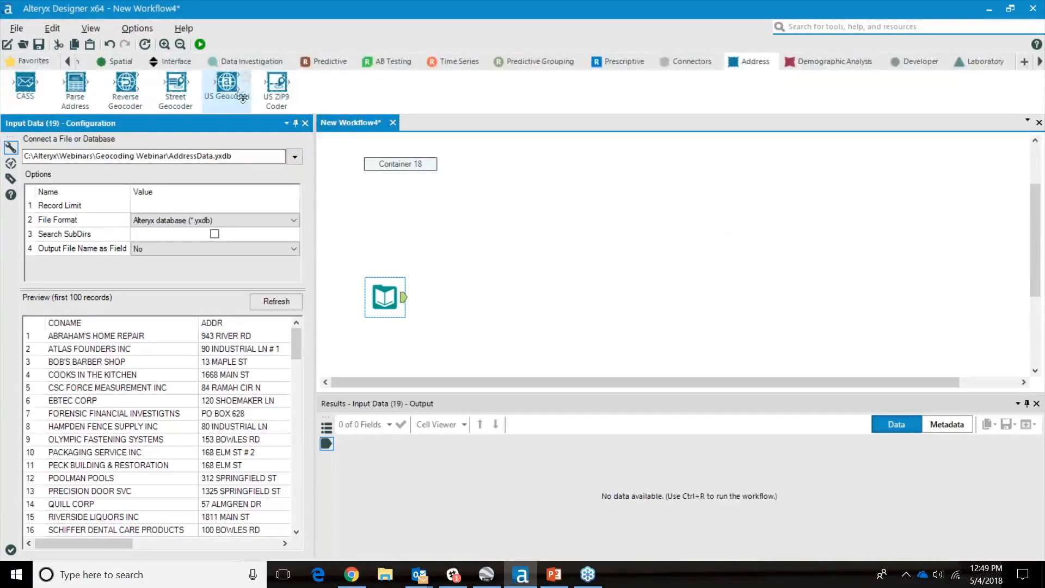
pyautogui.moveTo(228, 89)
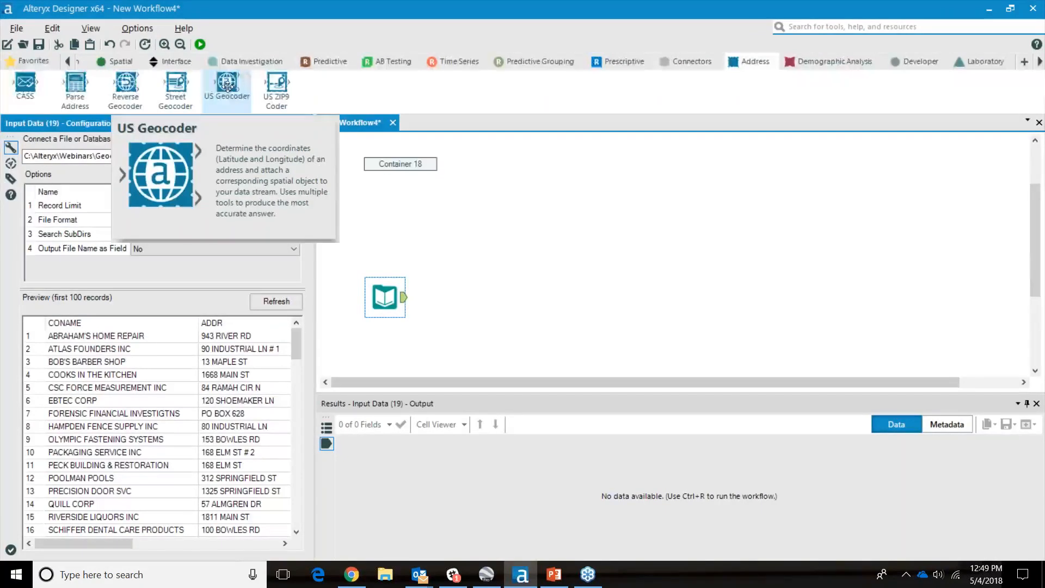
pyautogui.moveTo(227, 87); pyautogui.dragTo(459, 297)
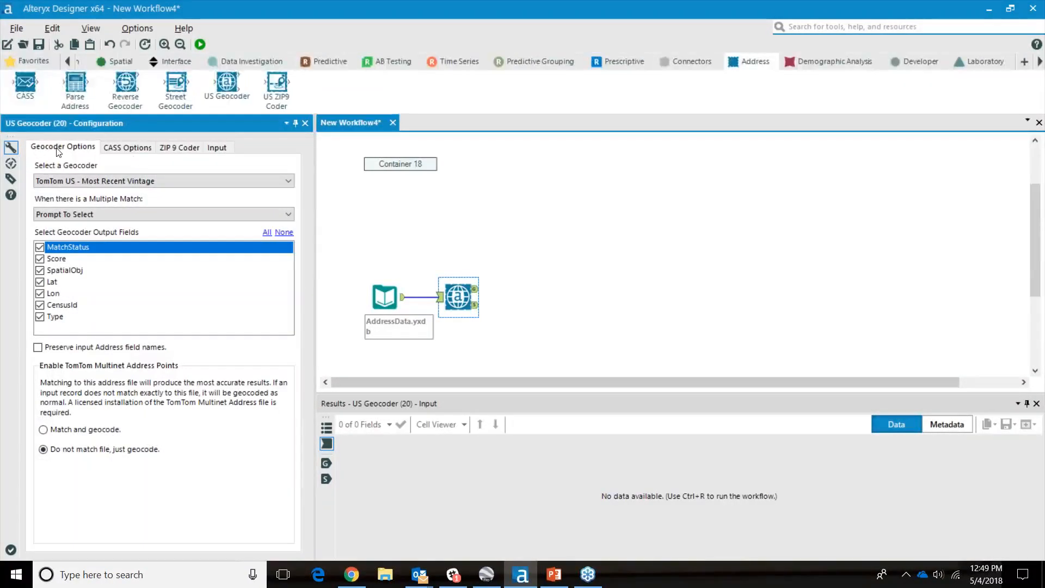
# Step: Check the US Geocoder's CASS and ZIP 9 Coder options and set its Address input field to ADDR
pyautogui.click(137, 146)
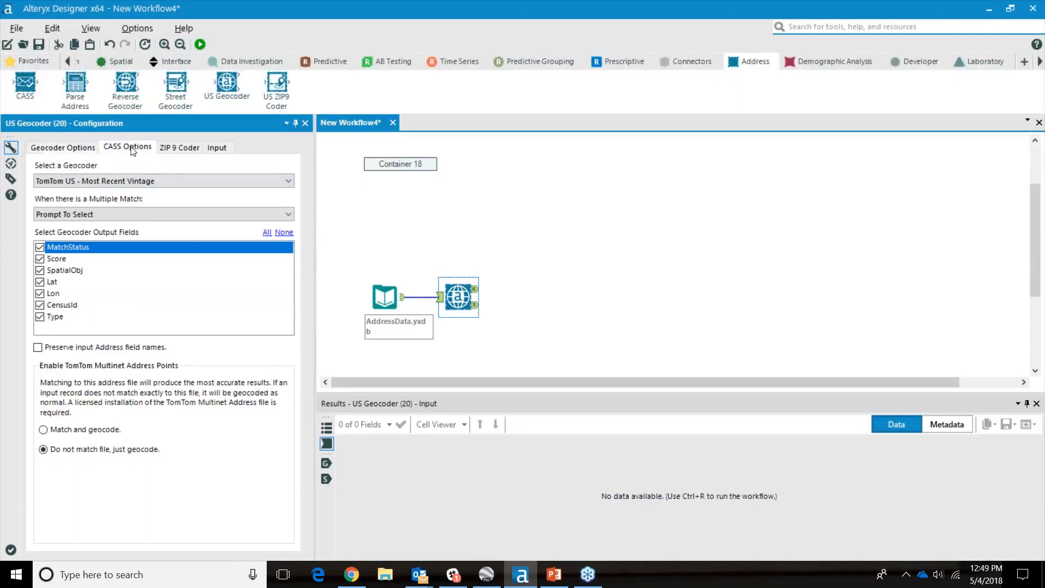
pyautogui.click(184, 149)
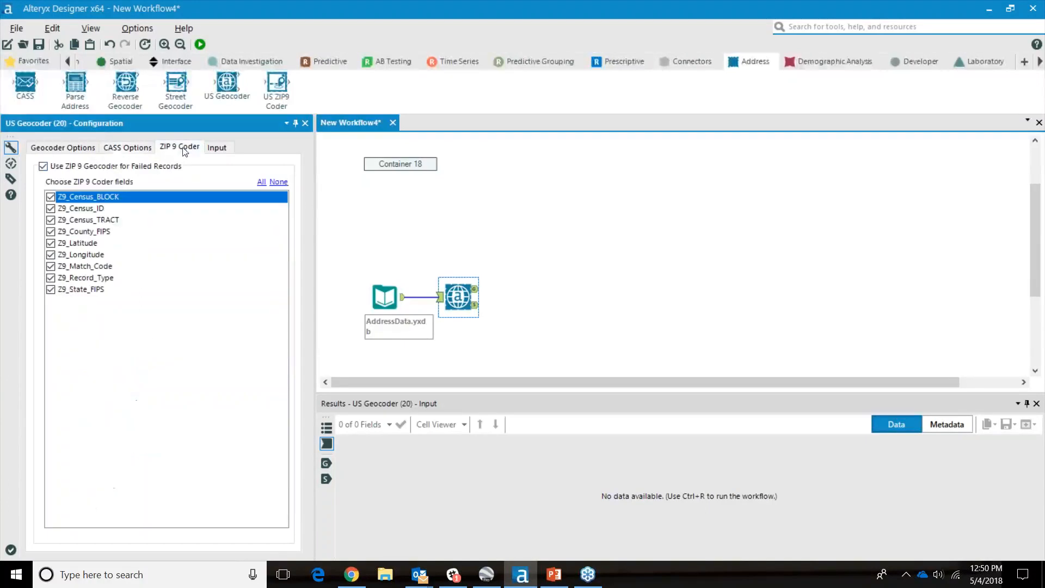
pyautogui.click(219, 148)
pyautogui.click(288, 179)
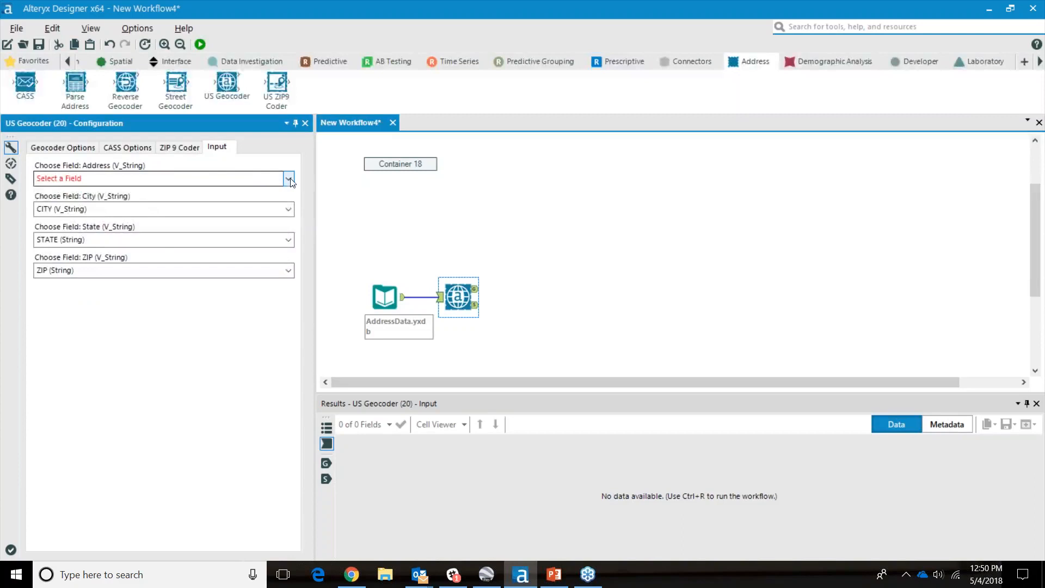
pyautogui.click(105, 217)
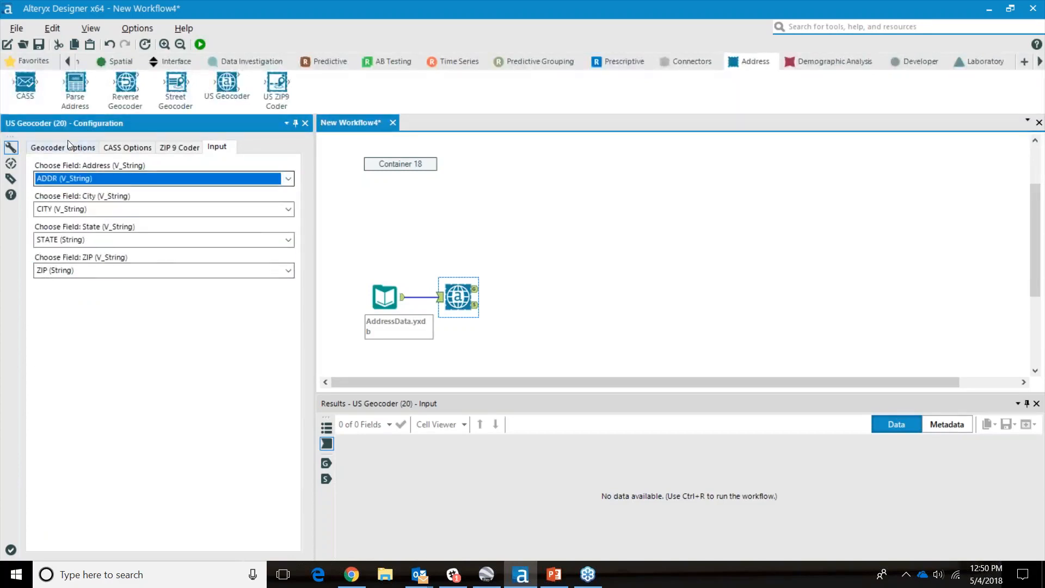
# Step: Set the US Geocoder's multiple match handling to First To All and review its CASS, ZIP 9 Coder and input field settings
pyautogui.click(67, 140)
pyautogui.click(106, 216)
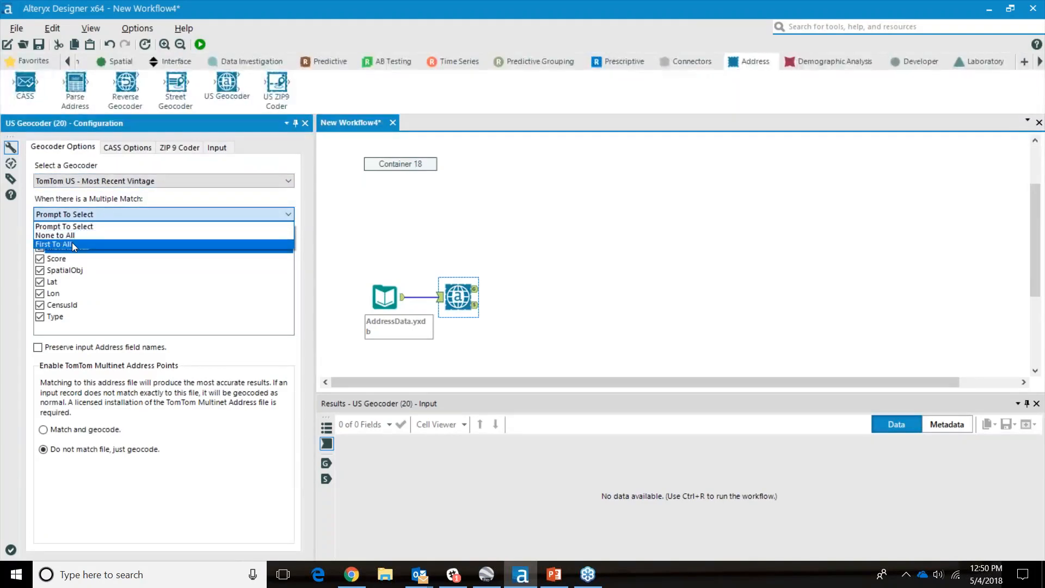
pyautogui.click(72, 242)
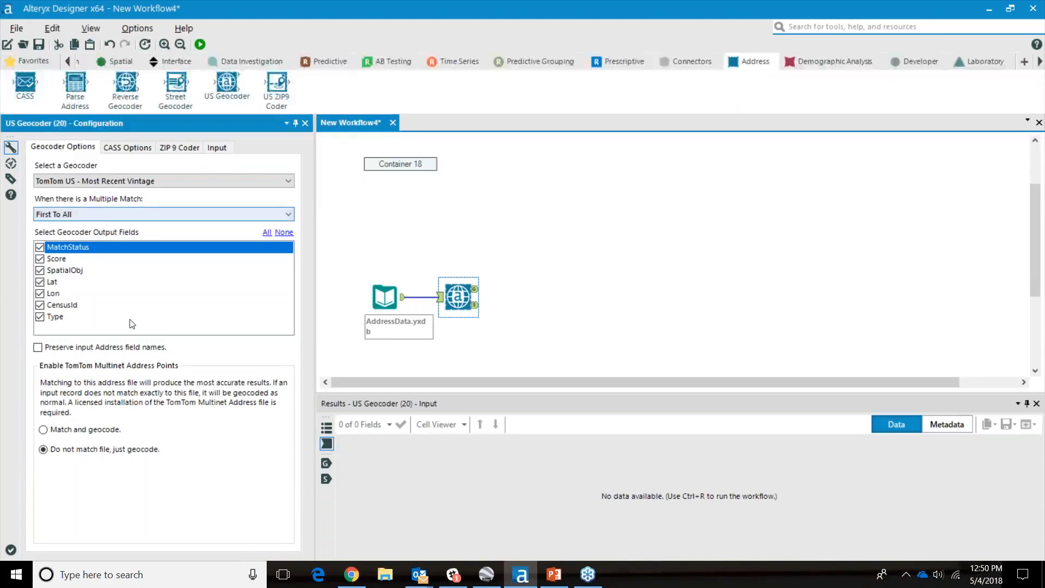
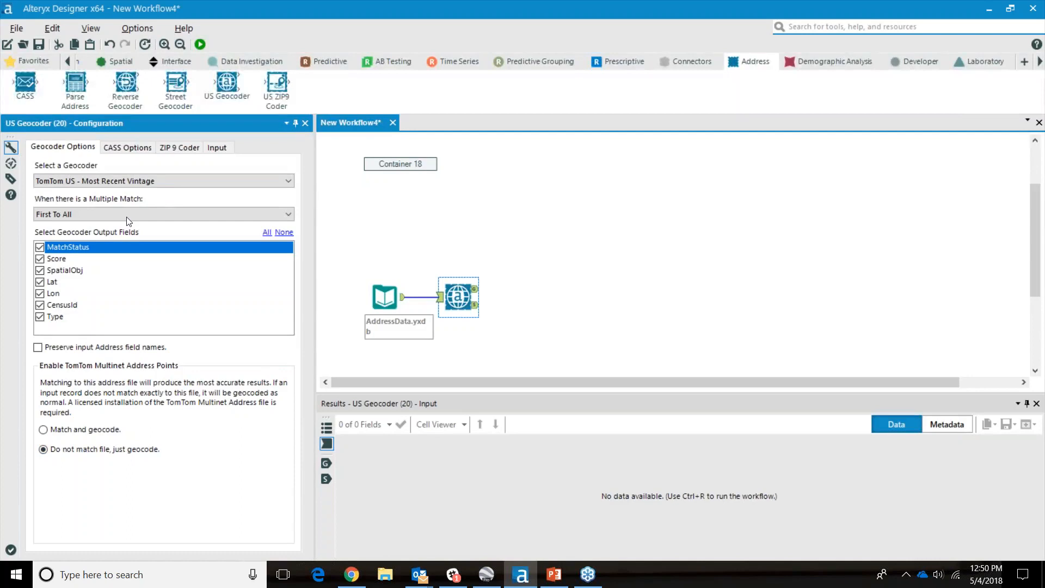
pyautogui.click(143, 150)
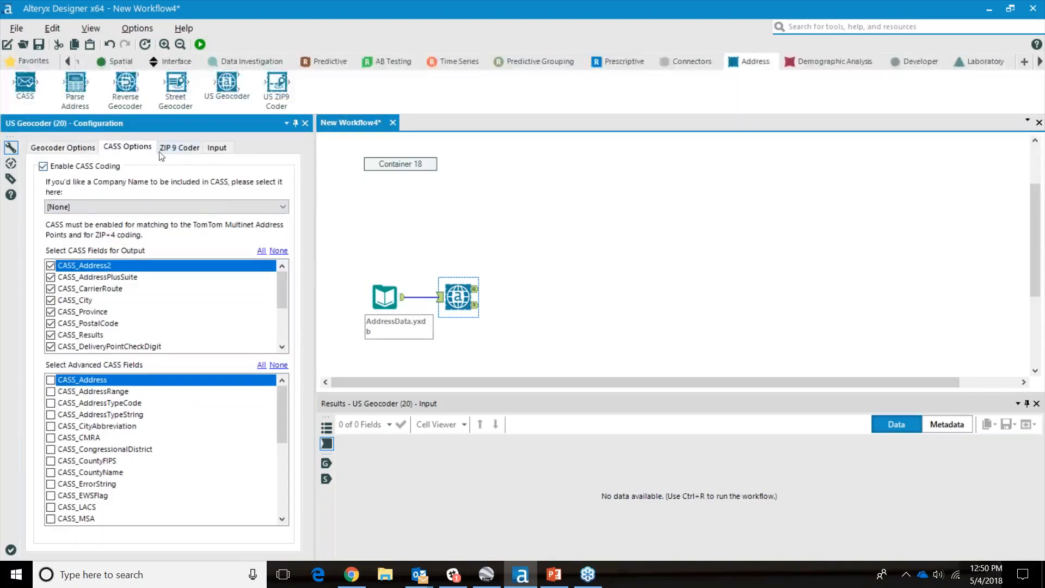
pyautogui.click(180, 148)
pyautogui.click(216, 147)
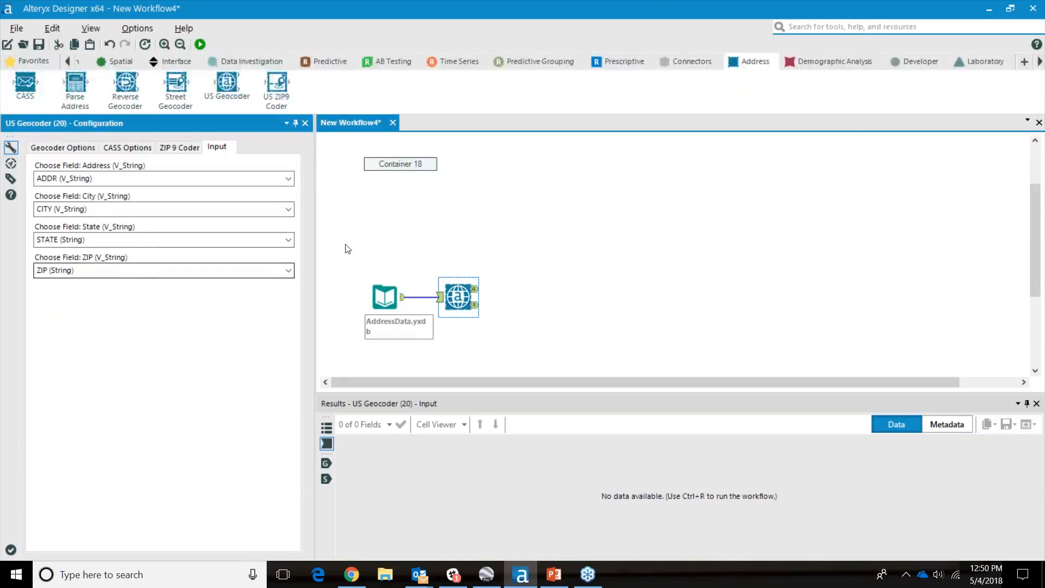
# Step: Add Browse tools to both US Geocoder outputs, run the workflow and dismiss the completion message
pyautogui.click(459, 297)
pyautogui.rightClick(458, 297)
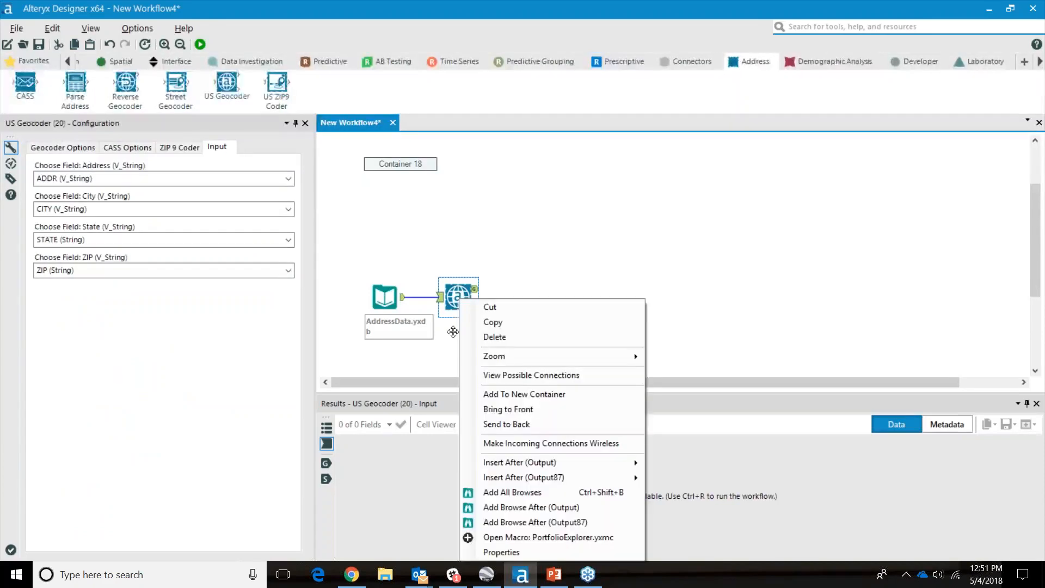
pyautogui.click(510, 494)
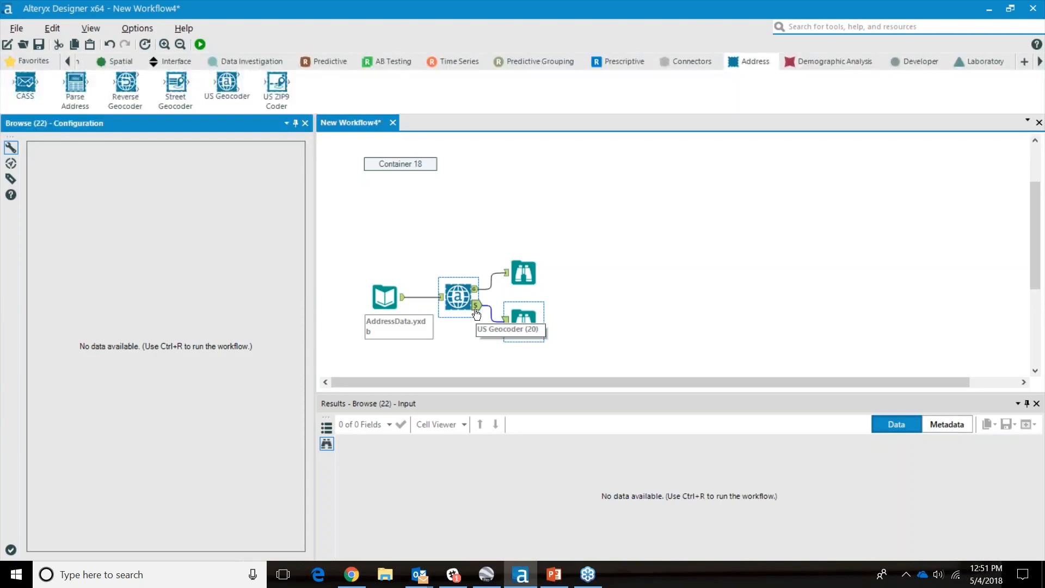
pyautogui.click(201, 44)
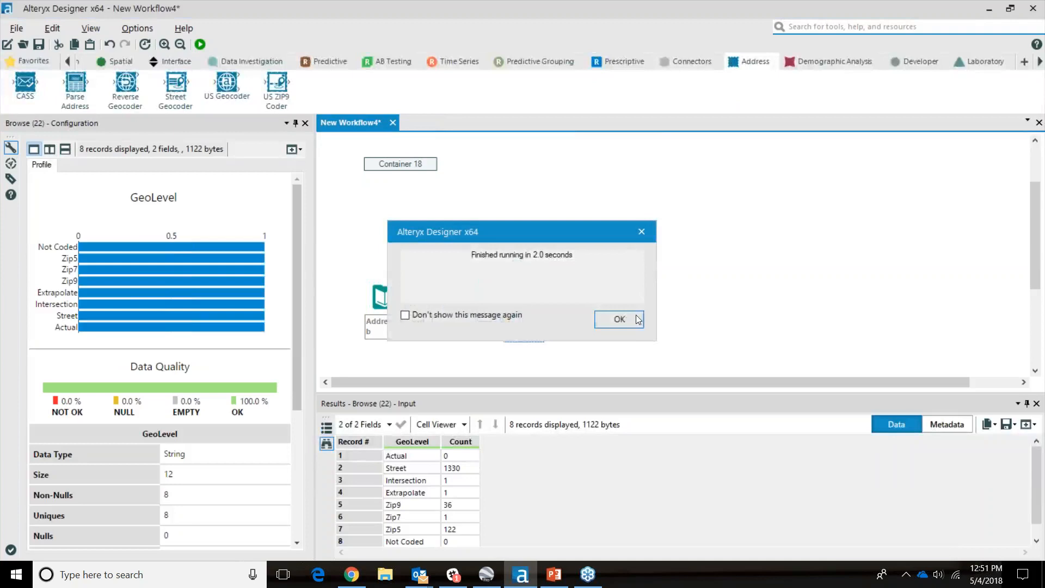
pyautogui.click(638, 320)
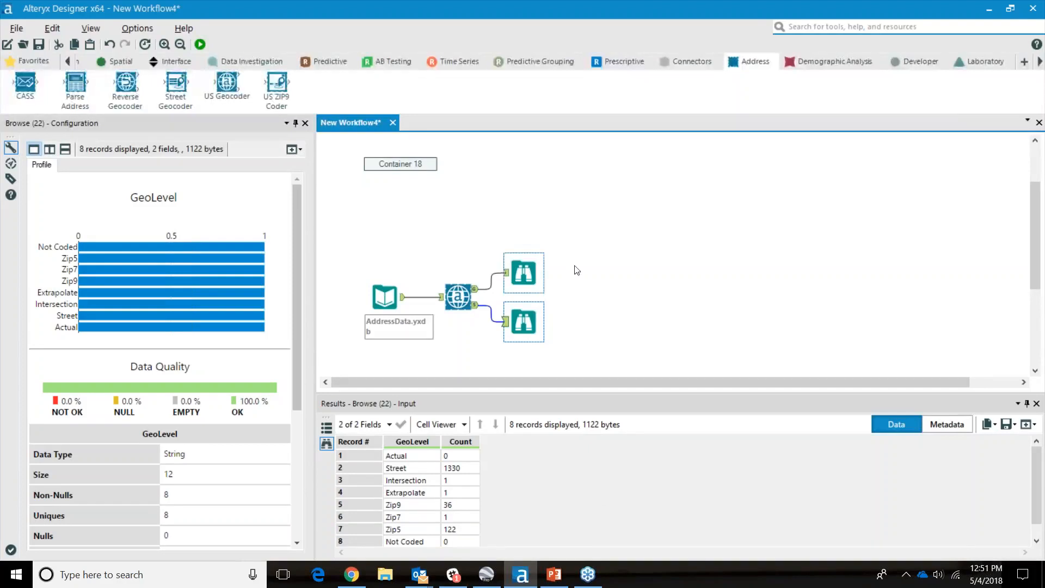
# Step: Inspect the geocoded records on the US Geocoder's G output, including the GeoLevel and Z9 fields
pyautogui.click(522, 274)
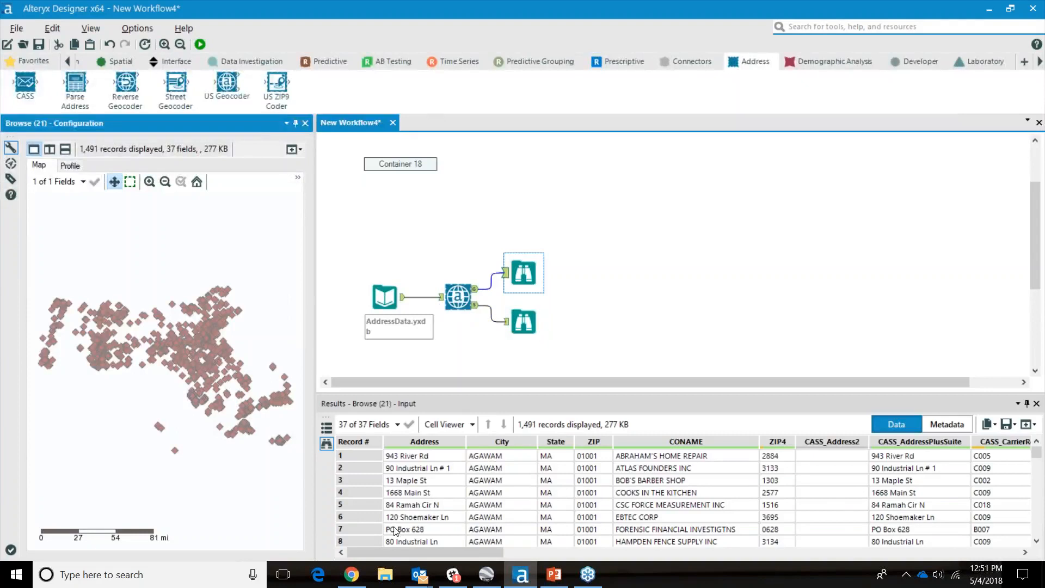
pyautogui.moveTo(423, 554); pyautogui.dragTo(848, 573)
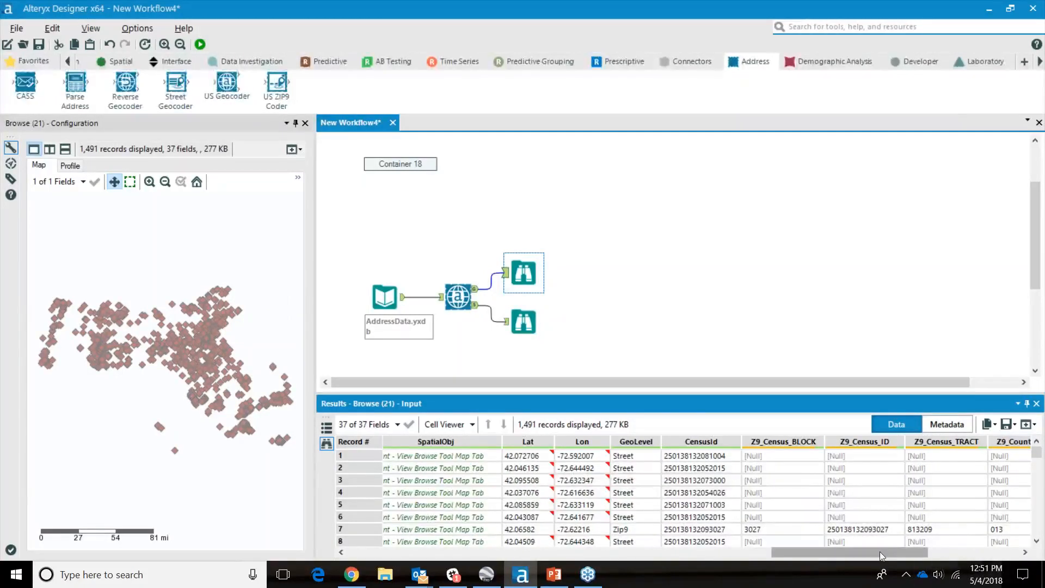
pyautogui.moveTo(882, 553); pyautogui.dragTo(484, 555)
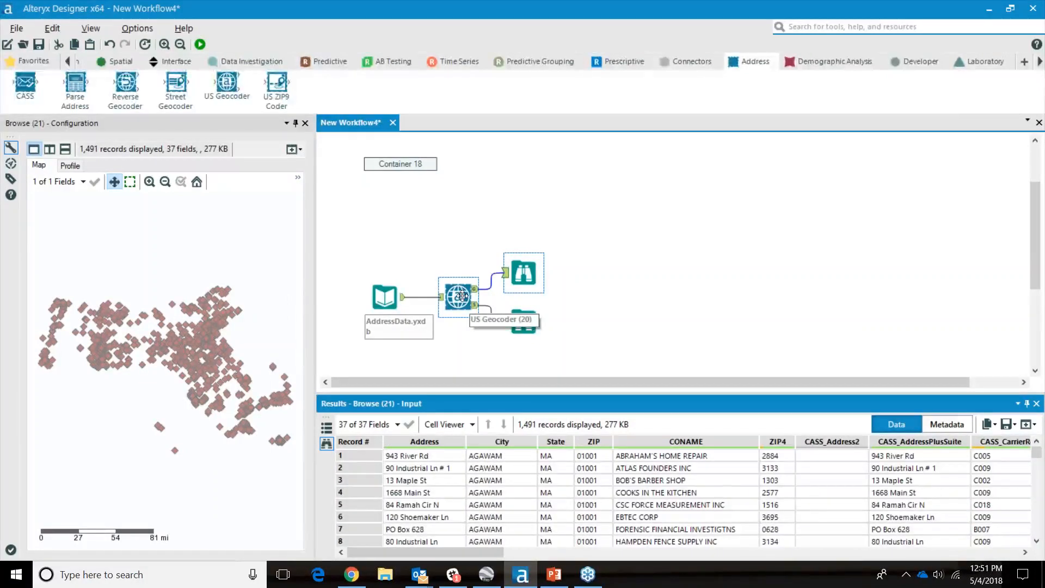
# Step: Read the description of the Reverse Geocoder tool
pyautogui.scroll(-3, 596, 333)
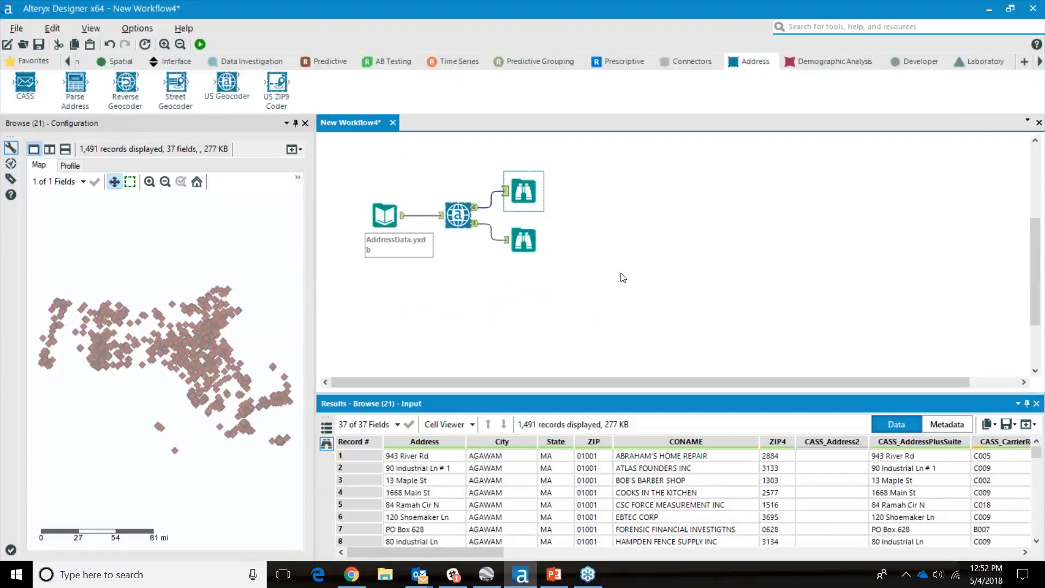
pyautogui.scroll(-1, 623, 277)
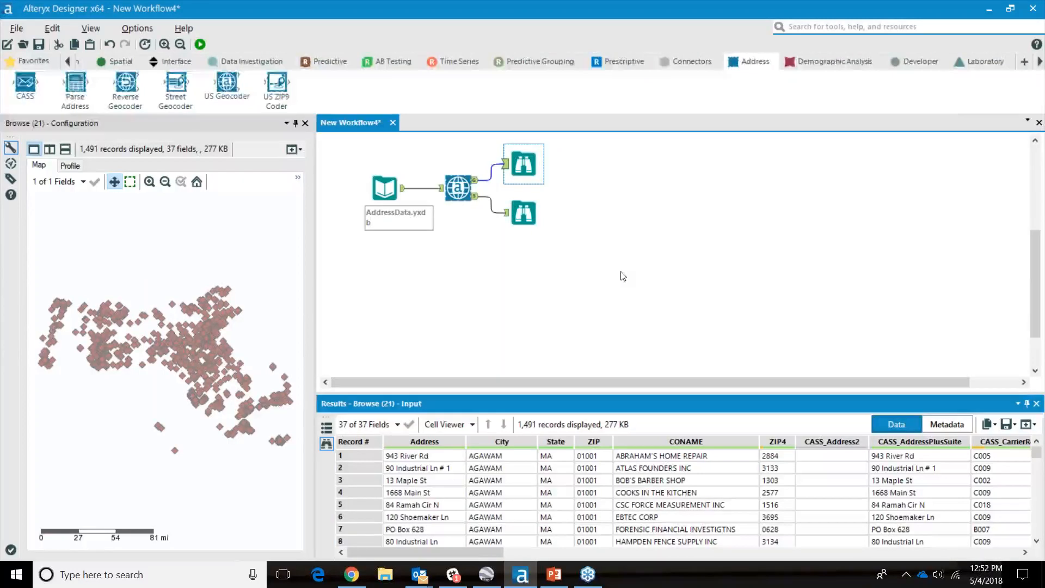
pyautogui.click(242, 163)
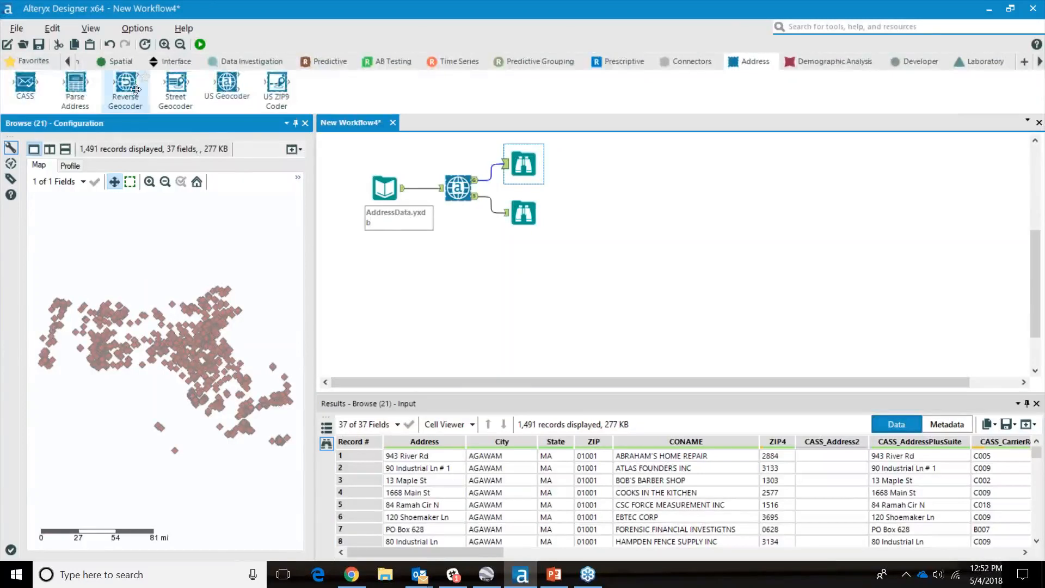
pyautogui.moveTo(135, 89)
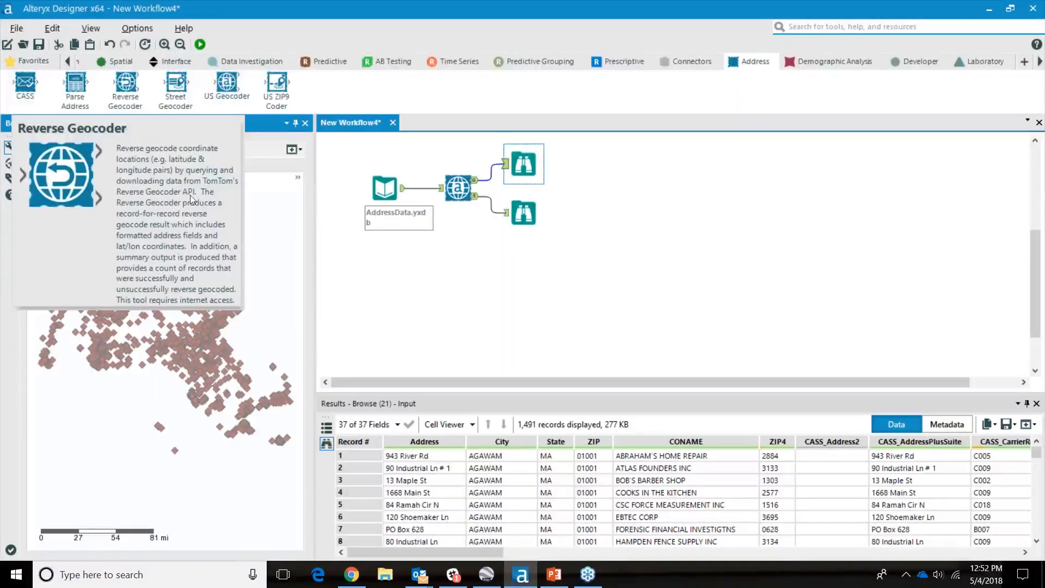
pyautogui.click(626, 211)
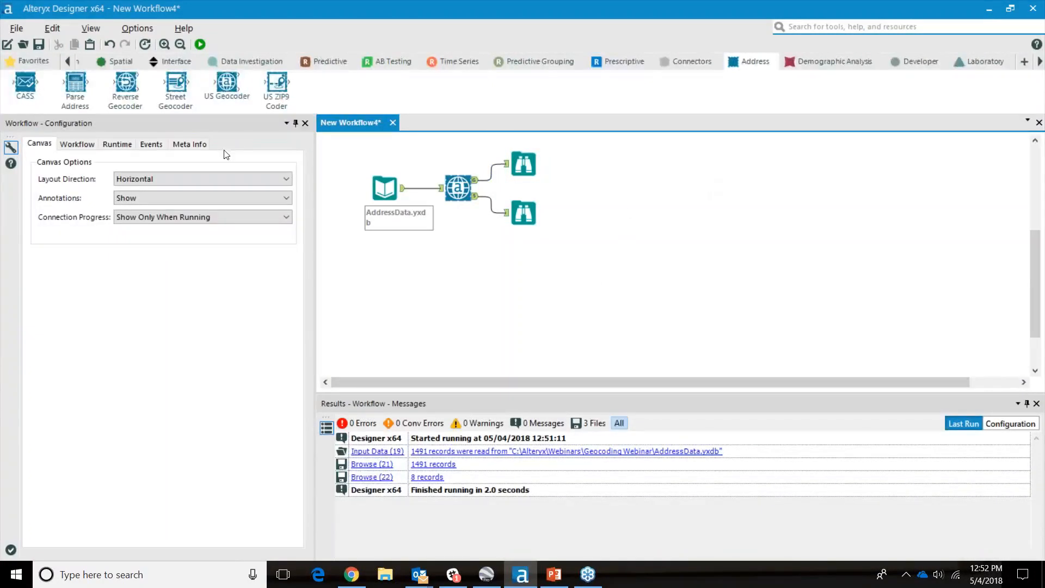
# Step: Add an Input Data tool below the US Geocoder branch, load AddressDataLatLongReverse.yxdb and preview its Lat and Lon fields
pyautogui.click(28, 62)
pyautogui.moveTo(76, 83); pyautogui.dragTo(387, 303)
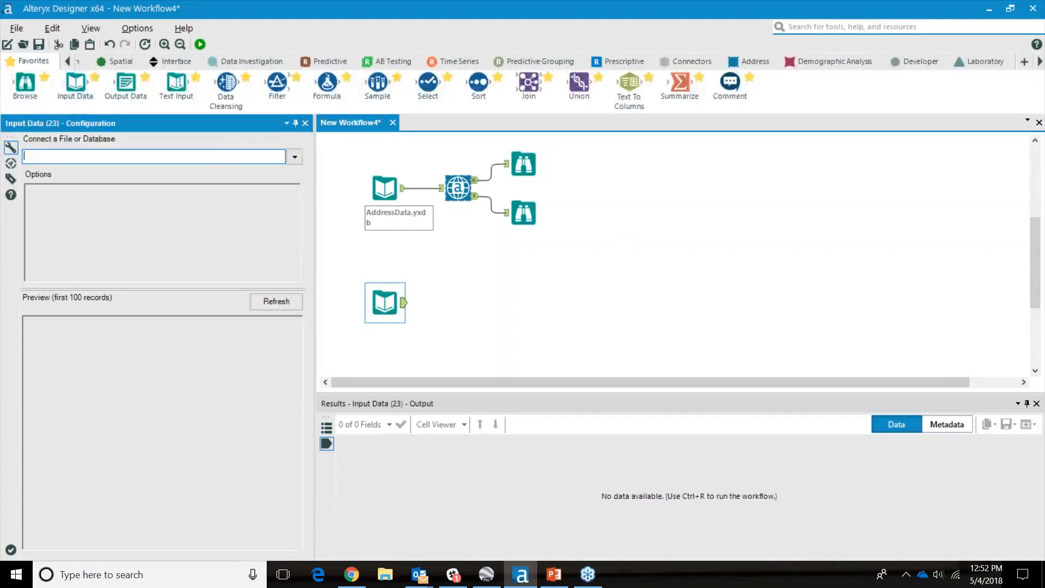
pyautogui.click(295, 158)
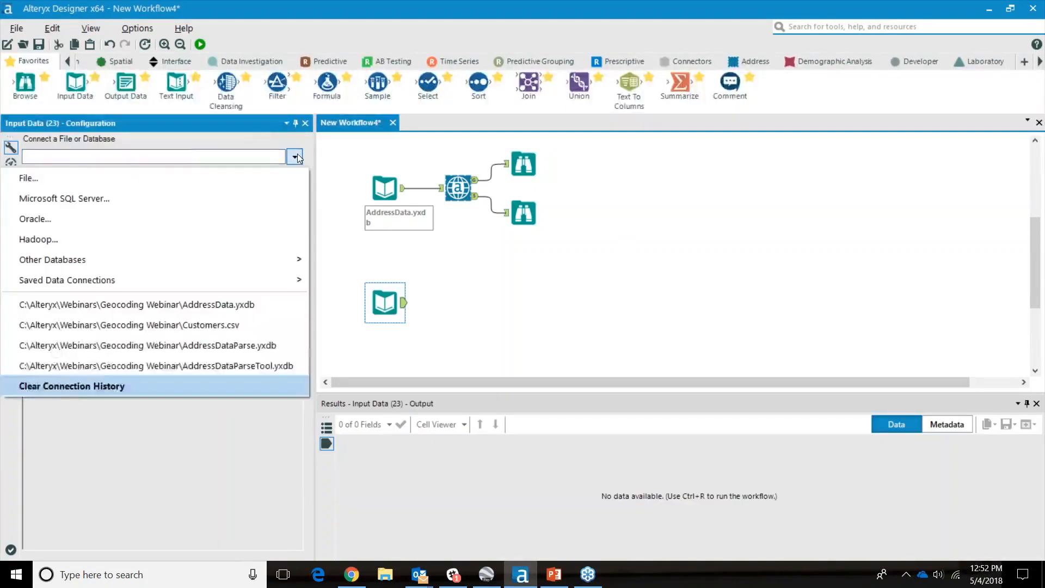
pyautogui.click(159, 173)
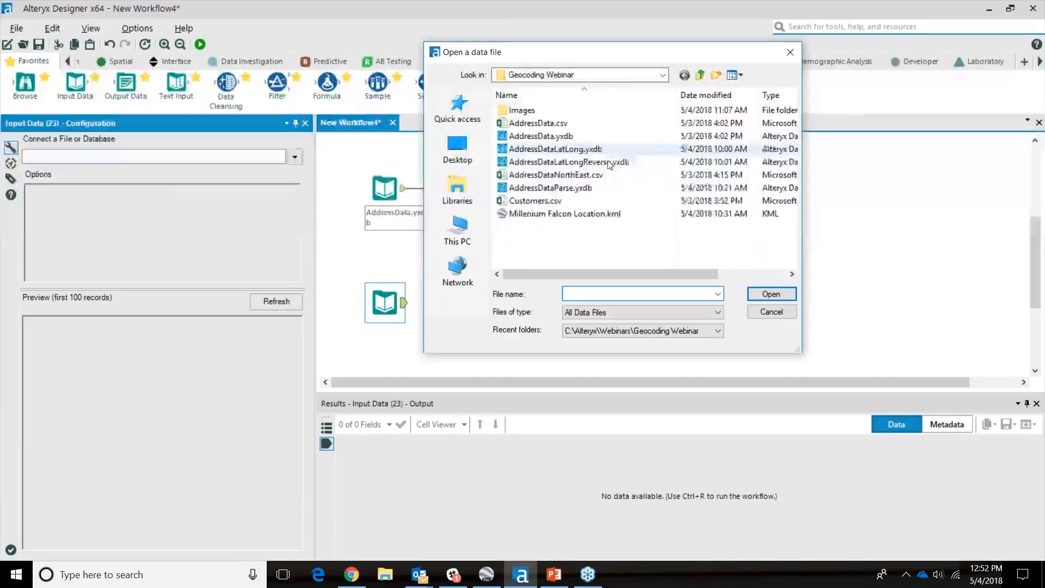
pyautogui.click(608, 164)
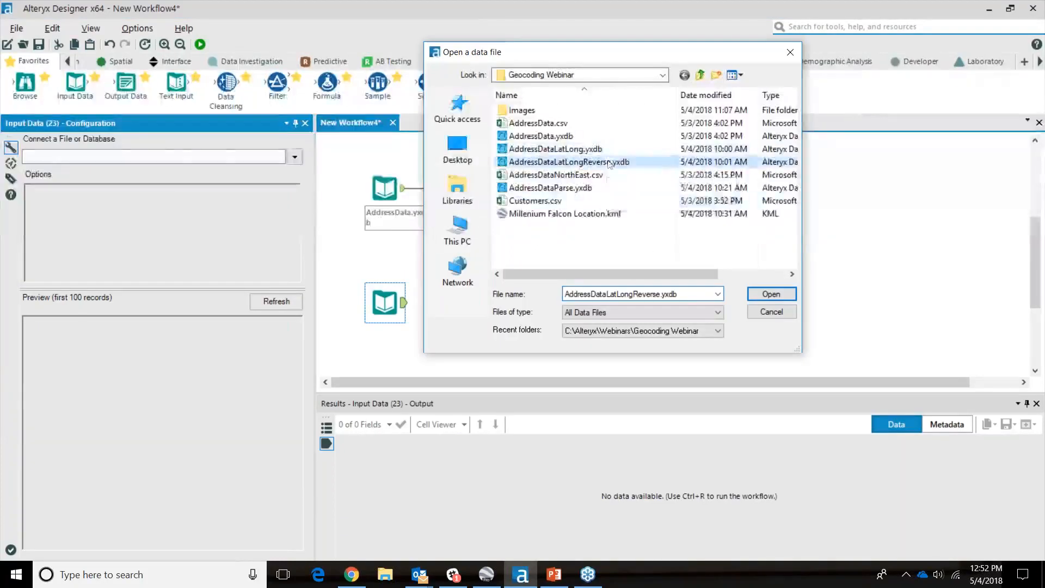
pyautogui.click(772, 292)
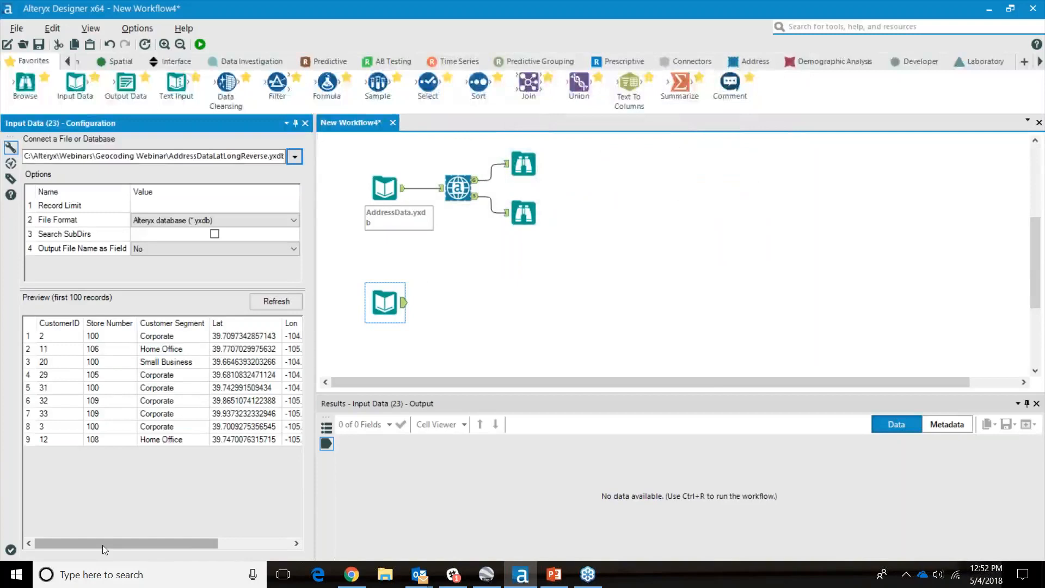
pyautogui.moveTo(112, 543); pyautogui.dragTo(180, 543)
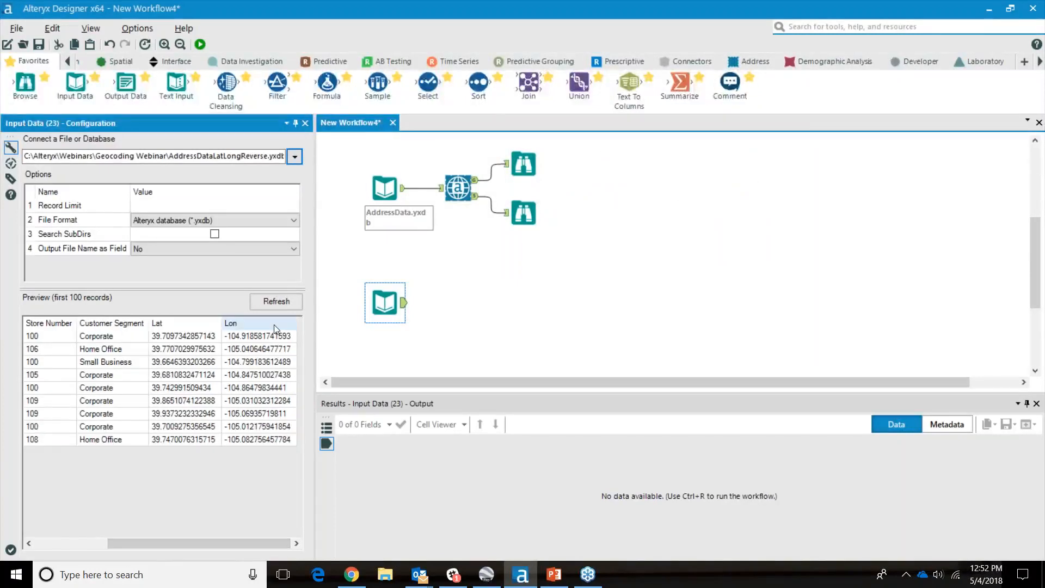
# Step: Connect a Reverse Geocoder to the new input and set it to multiple fields, with Lat as latitude and Lon as longitude
pyautogui.click(746, 60)
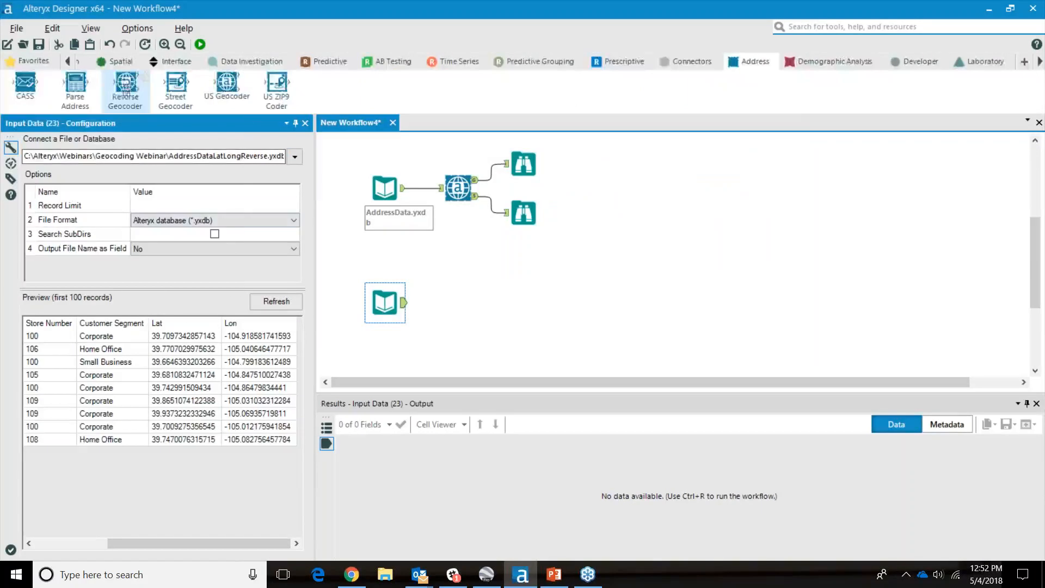
pyautogui.moveTo(126, 89); pyautogui.dragTo(468, 303)
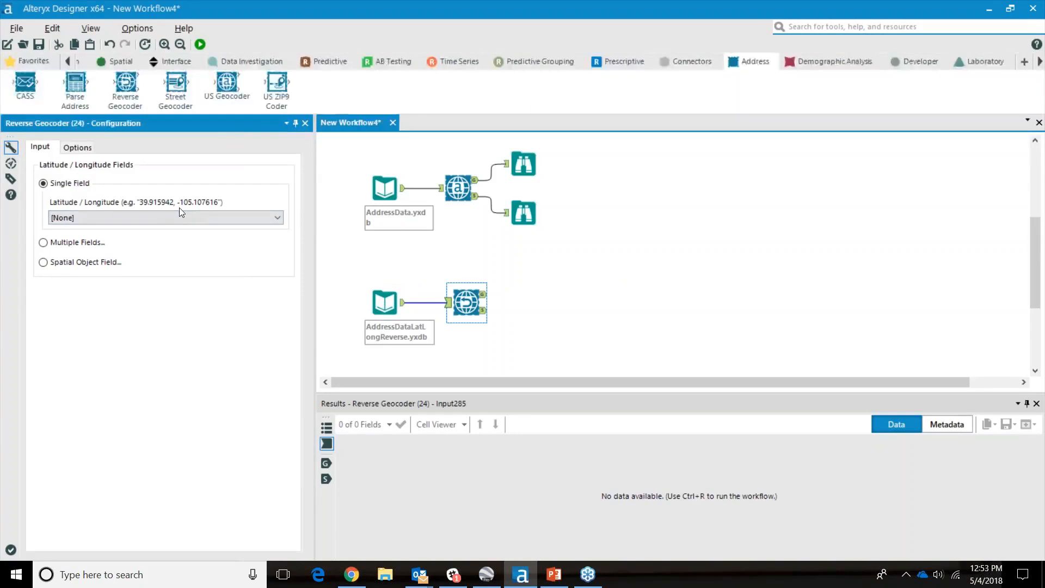
pyautogui.click(44, 242)
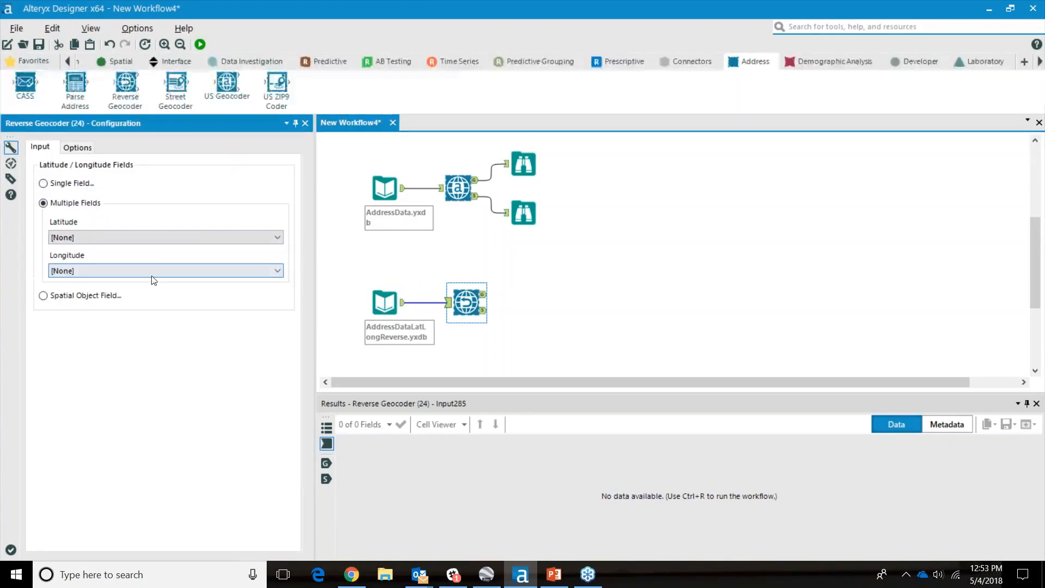
pyautogui.click(96, 237)
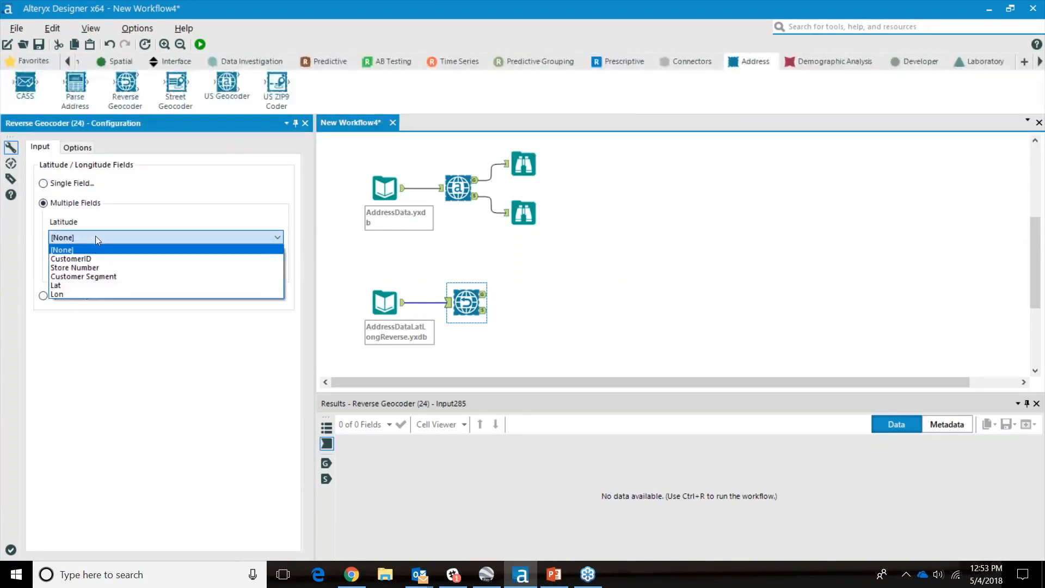
pyautogui.click(87, 290)
pyautogui.click(93, 270)
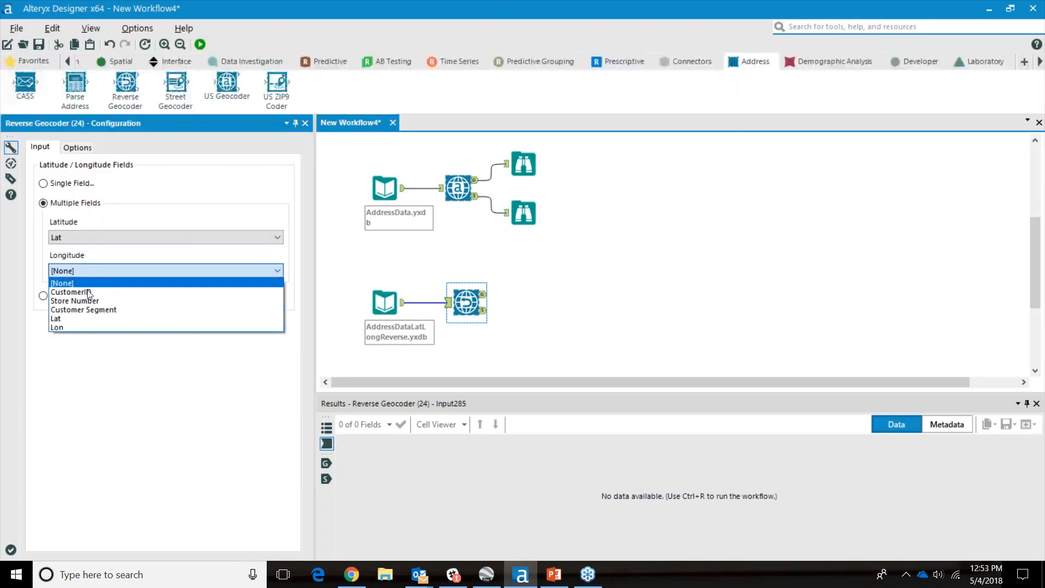
pyautogui.click(84, 332)
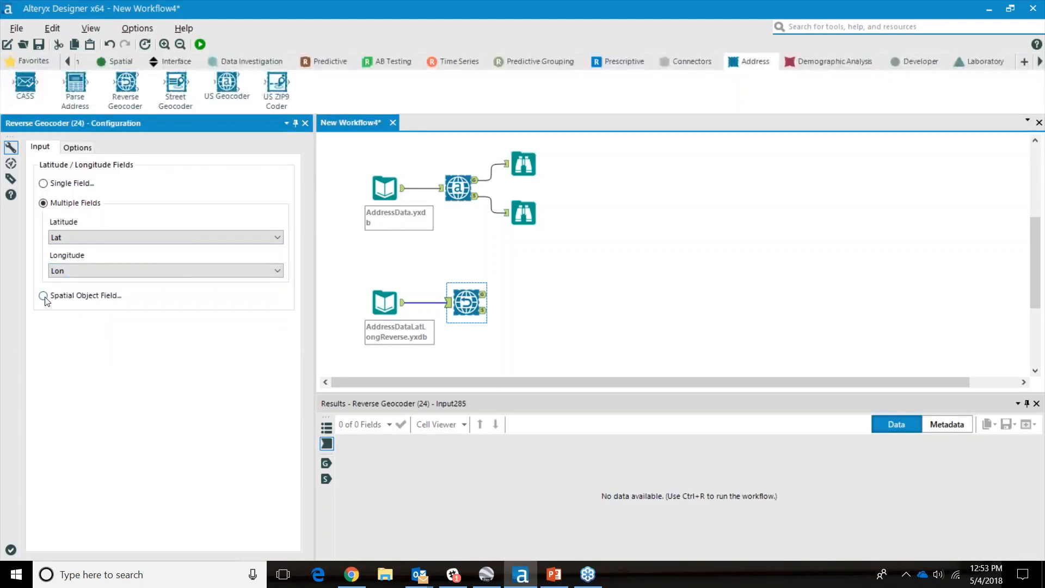
# Step: Add Browse tools to both Reverse Geocoder outputs, run the workflow and dismiss the completion message
pyautogui.click(587, 325)
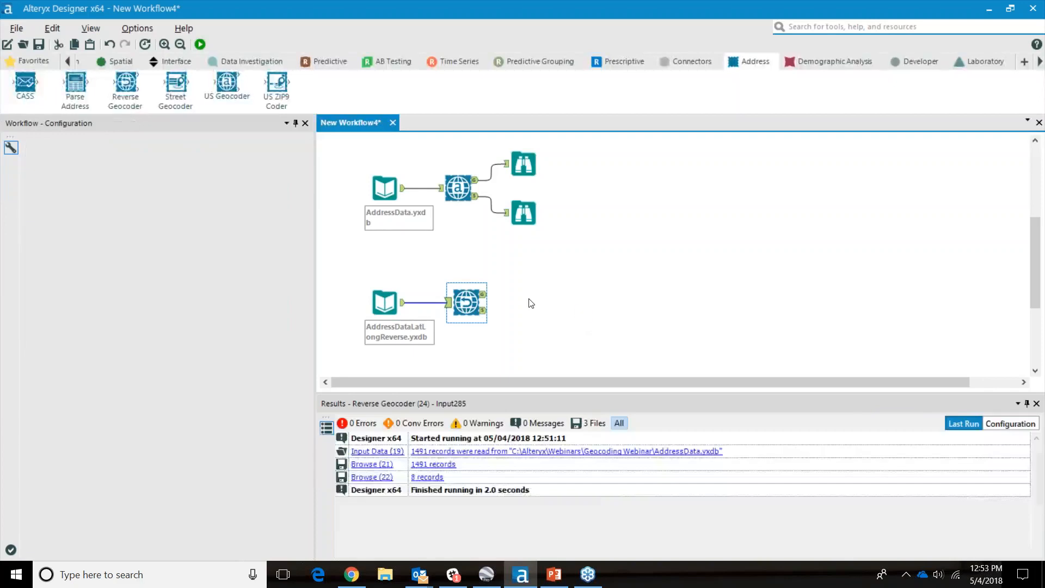
pyautogui.rightClick(473, 297)
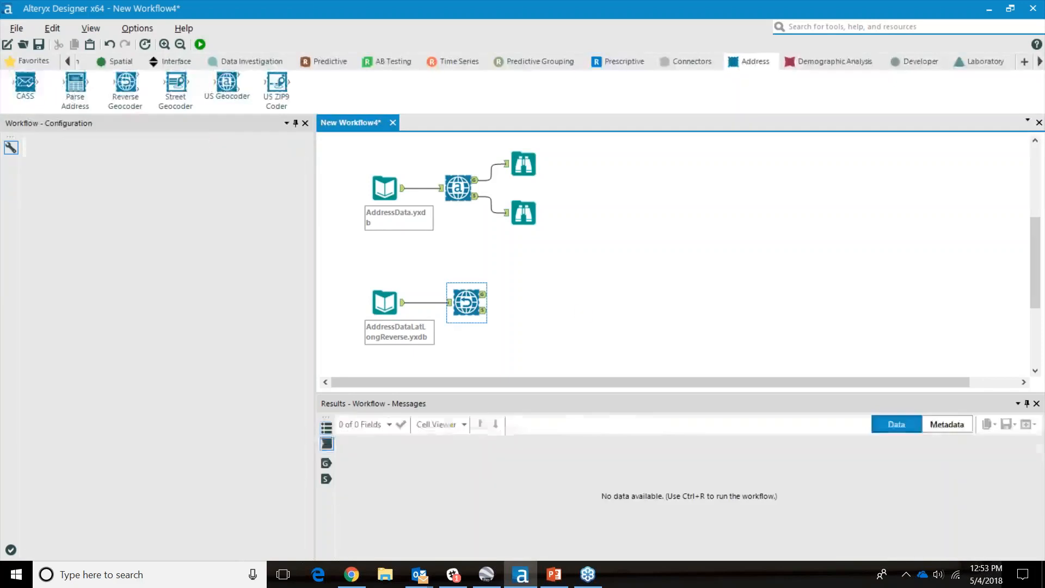
pyautogui.click(526, 491)
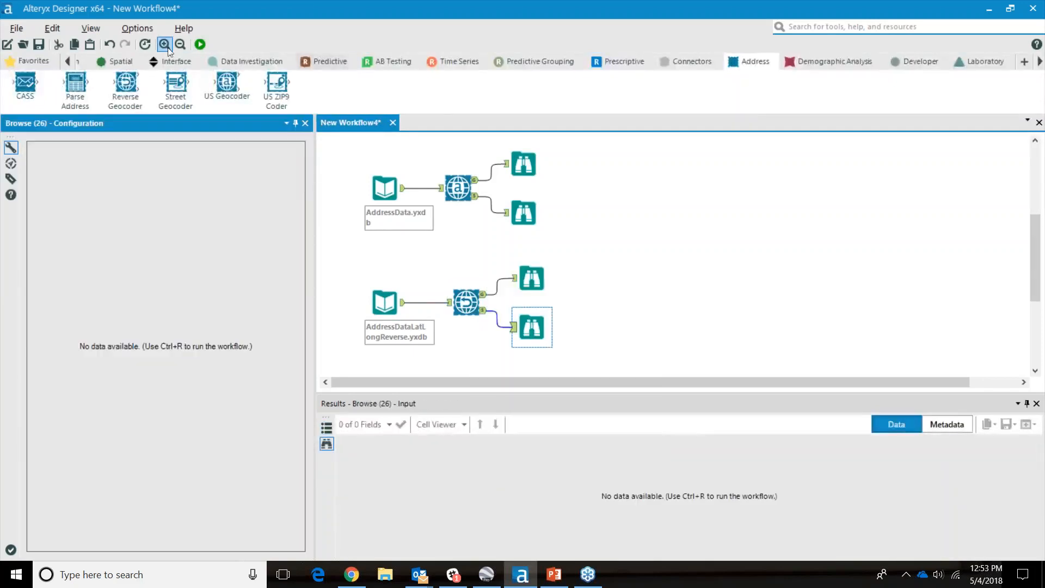
pyautogui.click(201, 43)
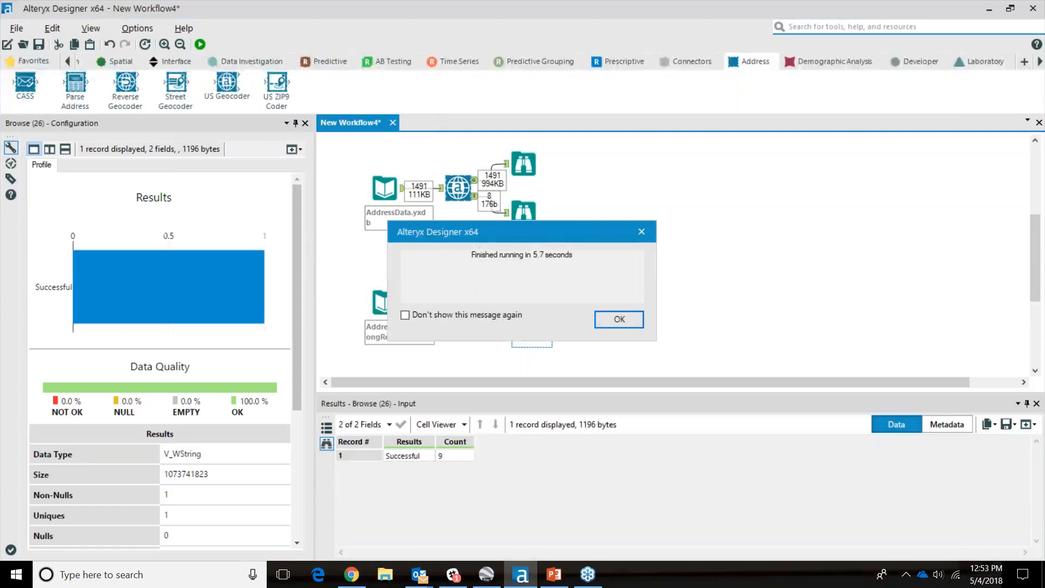
pyautogui.click(632, 318)
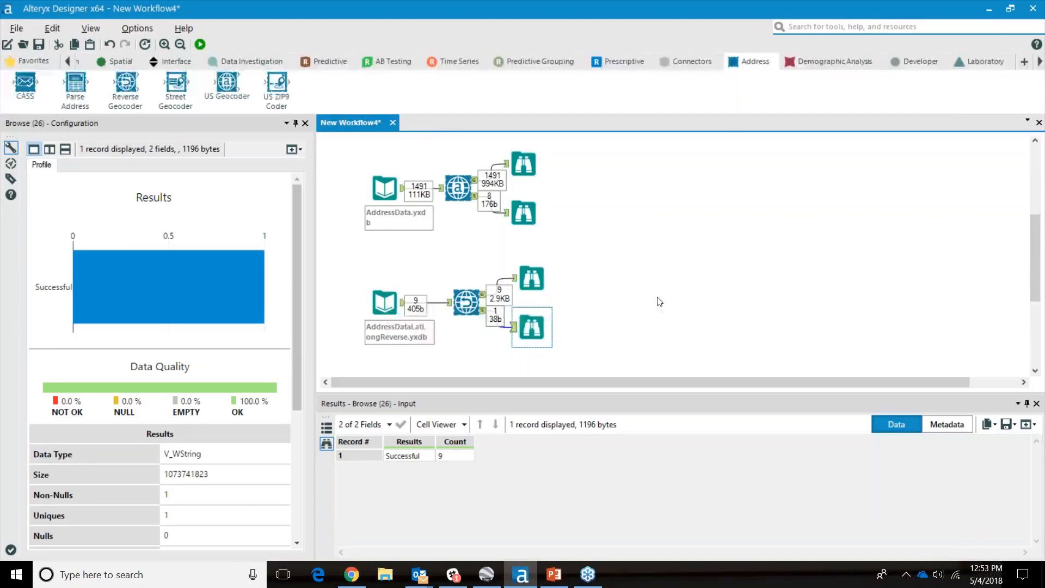
# Step: Inspect the reverse geocoded records on the Reverse Geocoder's G output, from FreeformAddress through Lat/Lon Output
pyautogui.keyDown('ctrl'); pyautogui.click(527, 272); pyautogui.keyUp('ctrl')
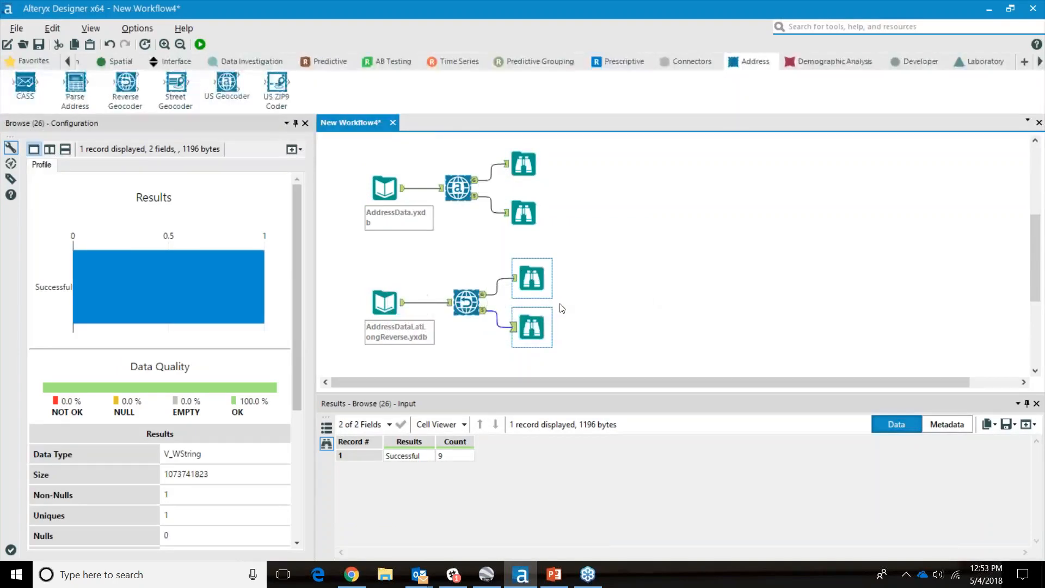
pyautogui.click(543, 277)
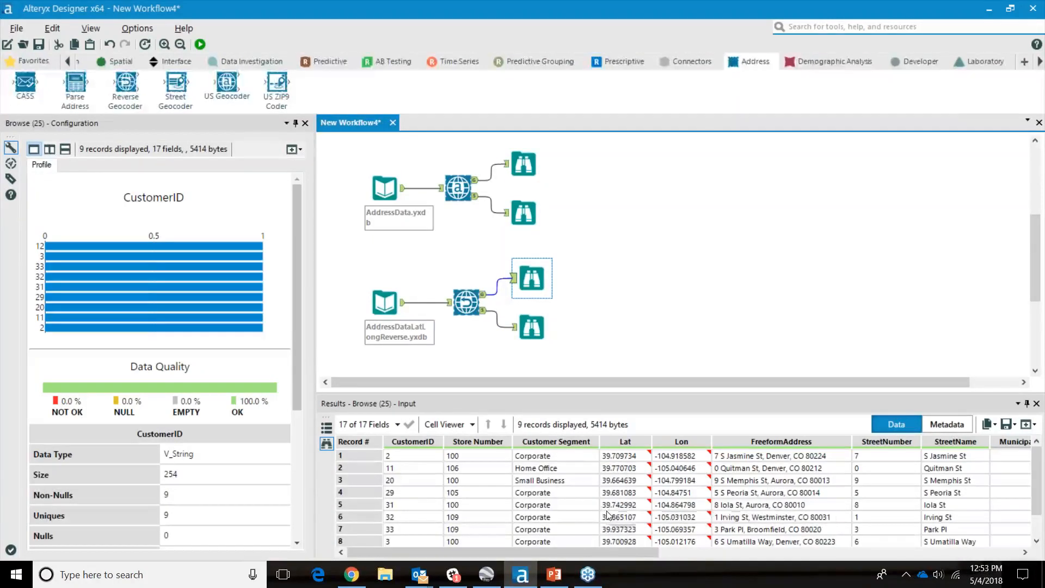
pyautogui.click(703, 554)
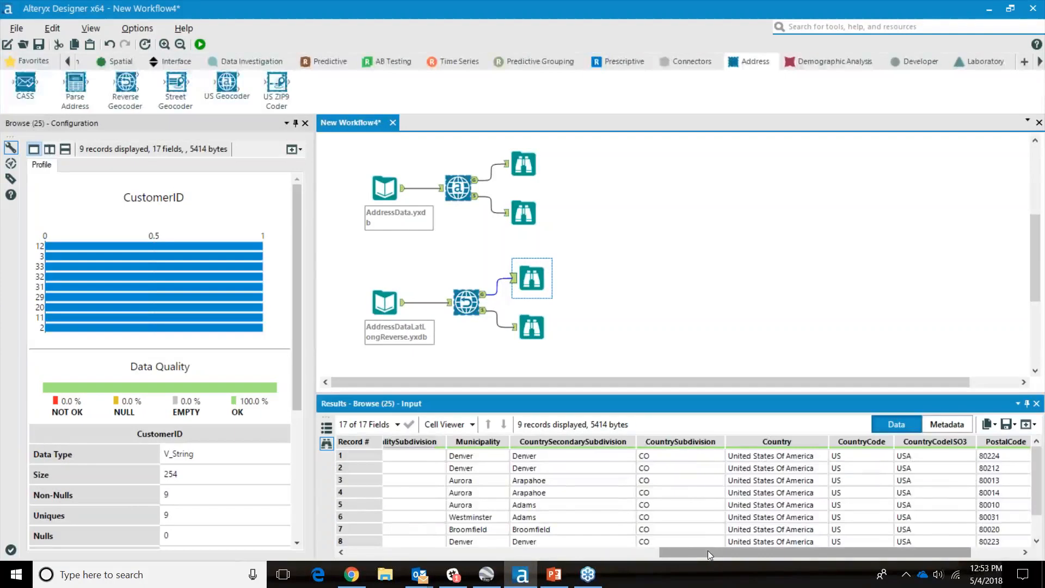
pyautogui.moveTo(714, 550); pyautogui.dragTo(794, 559)
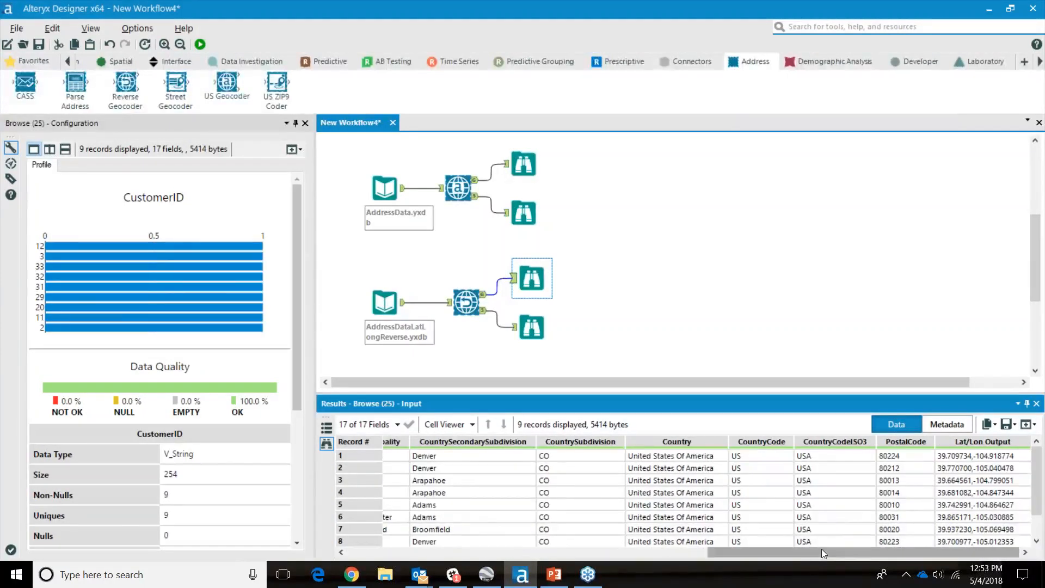
pyautogui.moveTo(818, 553); pyautogui.dragTo(515, 559)
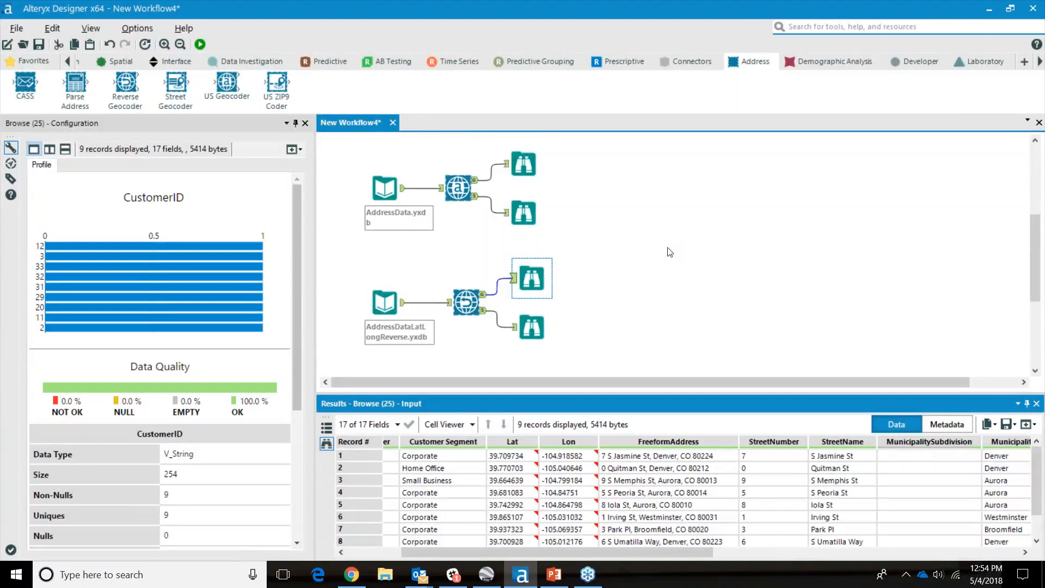
# Step: Group all tools of the US Geocoder and Reverse Geocoder branches into a new tool container
pyautogui.scroll(-2, 670, 251)
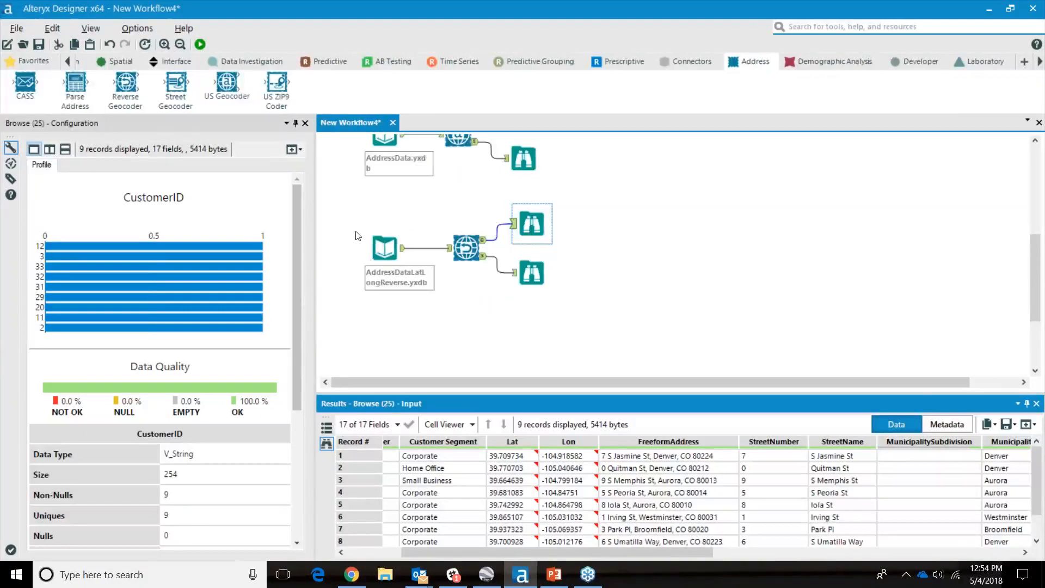
pyautogui.scroll(2, 359, 235)
pyautogui.moveTo(349, 153); pyautogui.dragTo(579, 331)
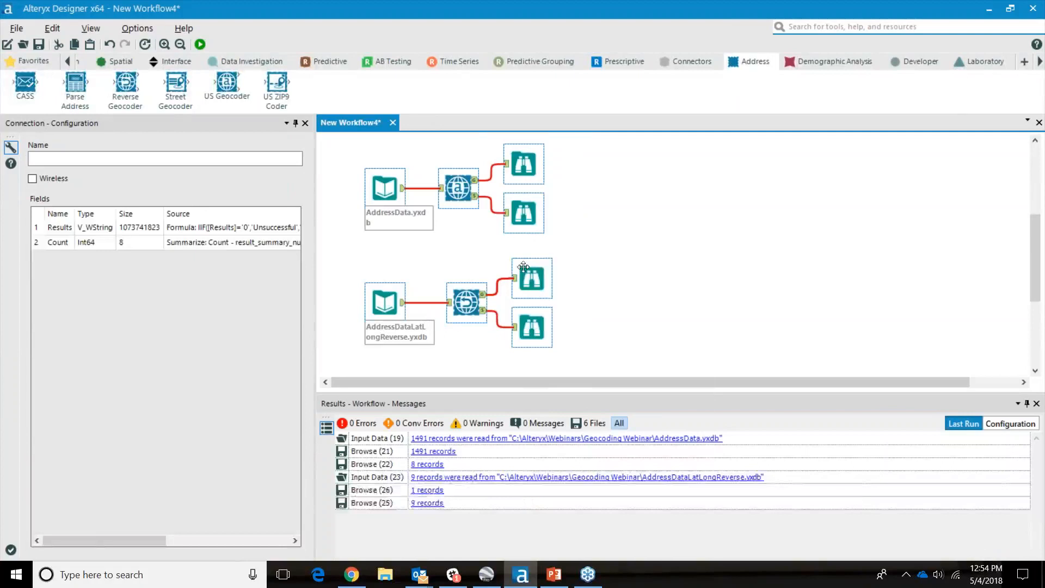
pyautogui.rightClick(523, 267)
pyautogui.click(552, 364)
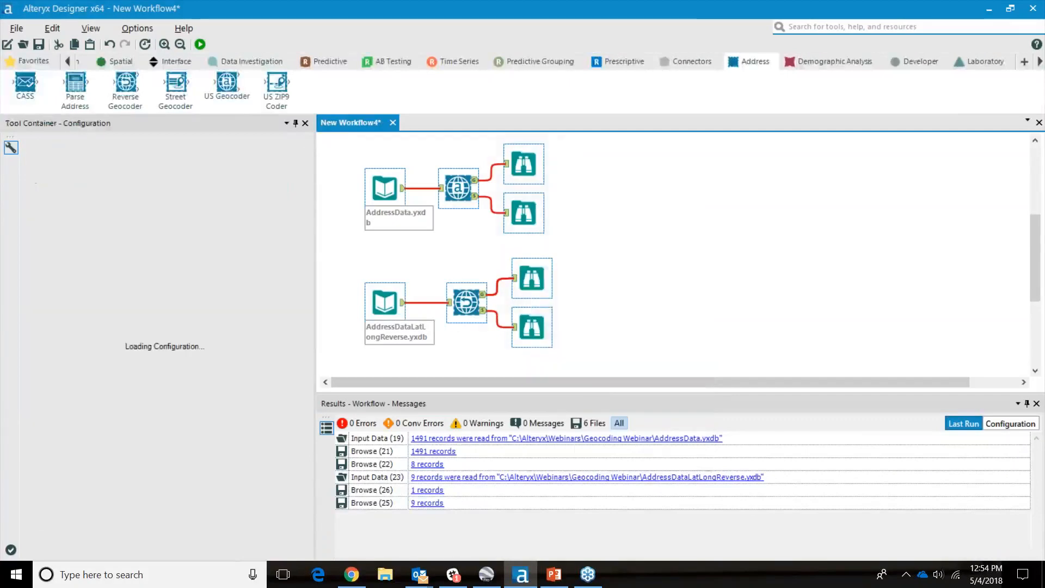
pyautogui.click(625, 262)
# Step: Disable the new tool container holding the US Geocoder and Reverse Geocoder branches
pyautogui.scroll(2, 561, 218)
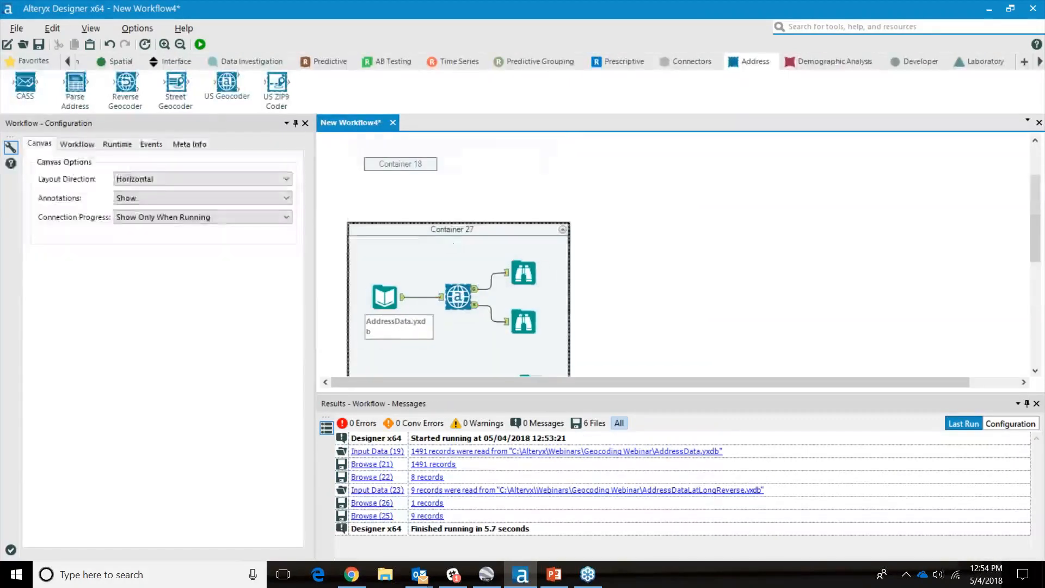
pyautogui.click(449, 238)
pyautogui.click(31, 301)
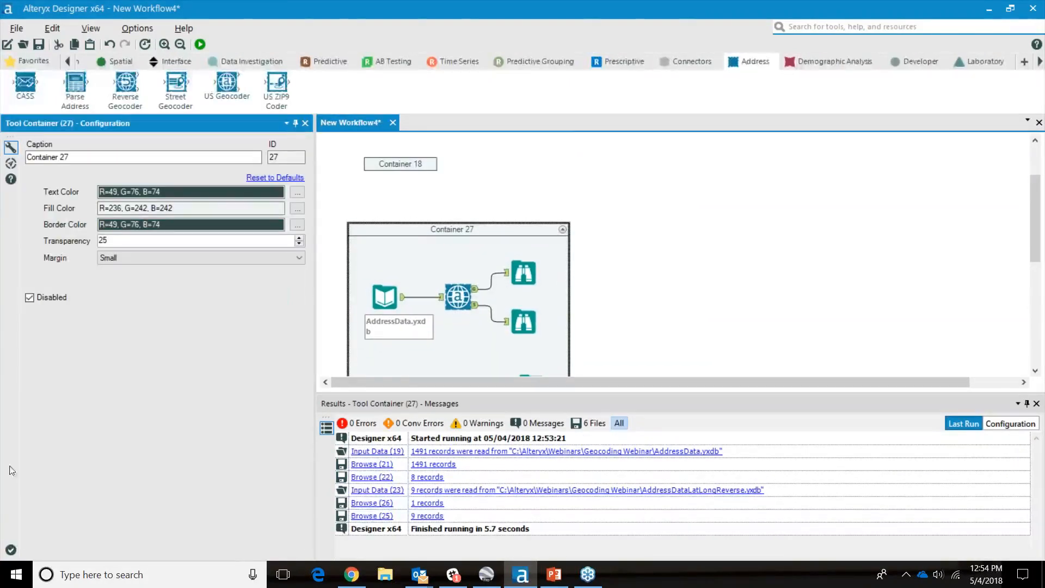
pyautogui.click(10, 549)
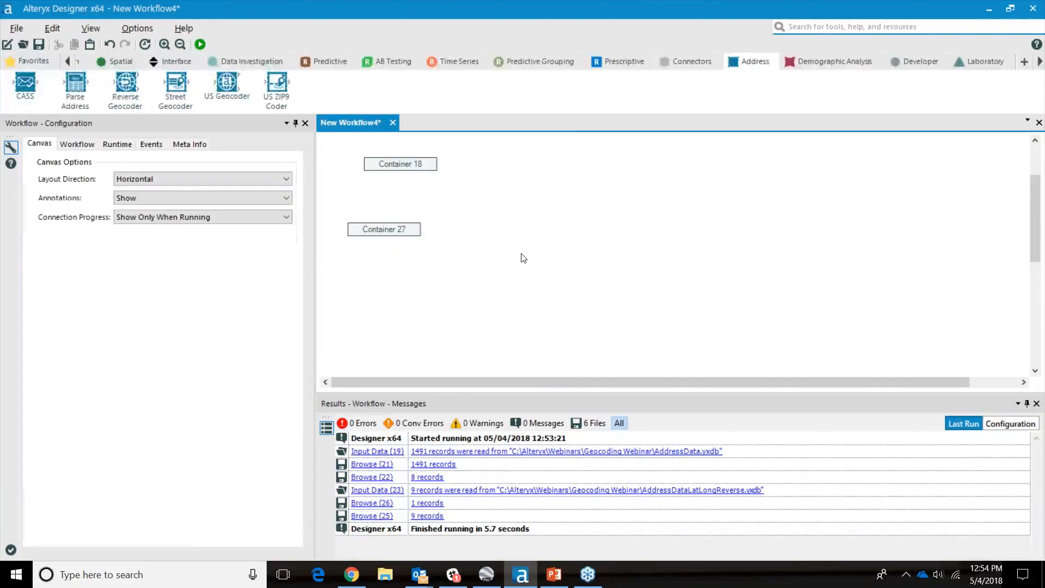
# Step: Add an Input Data tool below the disabled container, load AddressDataParse.yxdb and preview its ADDR, CityStateZip and FullAddress fields
pyautogui.scroll(-1, 512, 261)
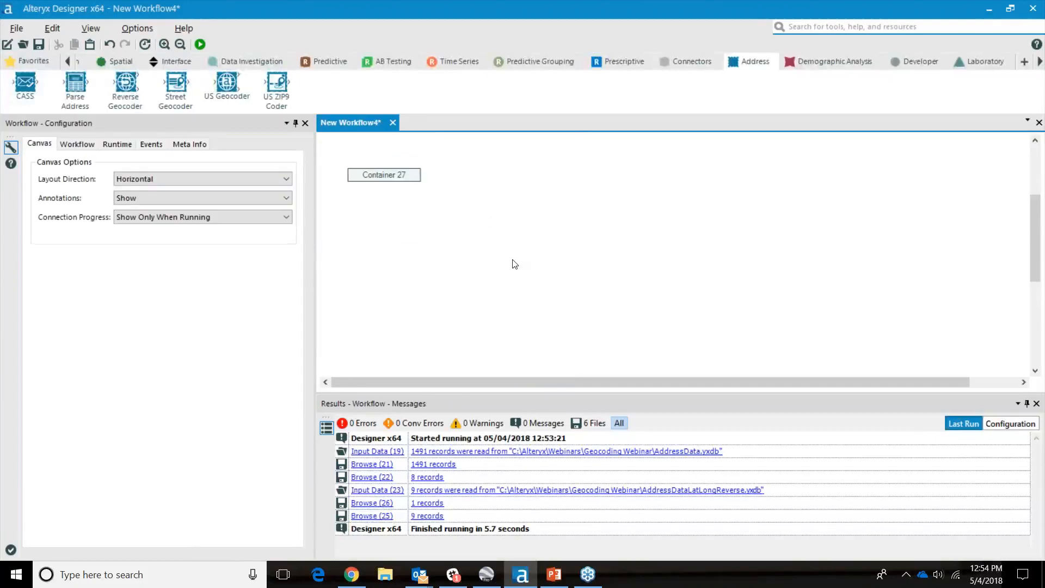
pyautogui.click(30, 60)
pyautogui.moveTo(76, 82); pyautogui.dragTo(387, 276)
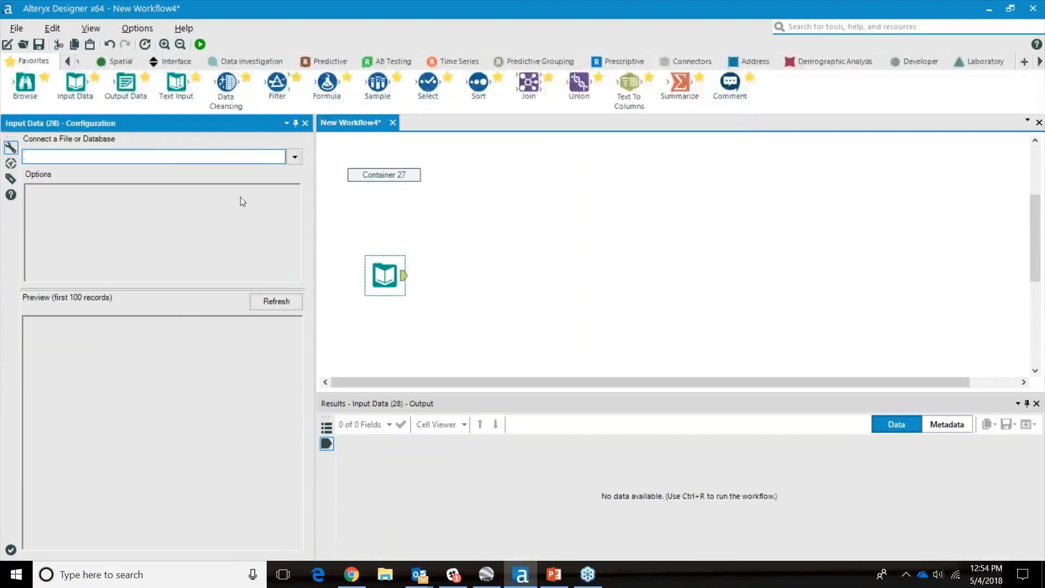
pyautogui.click(294, 158)
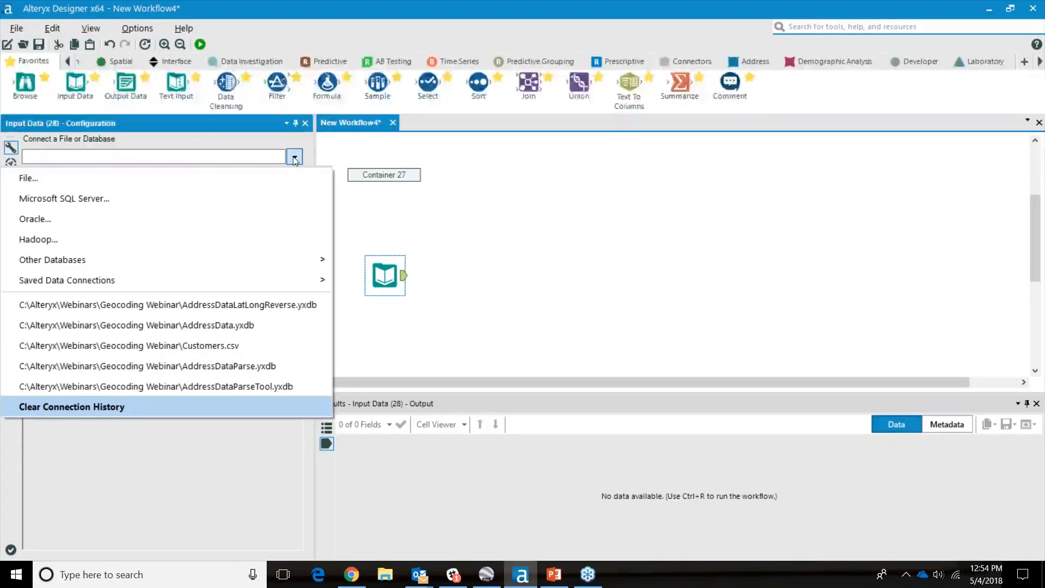
pyautogui.click(281, 375)
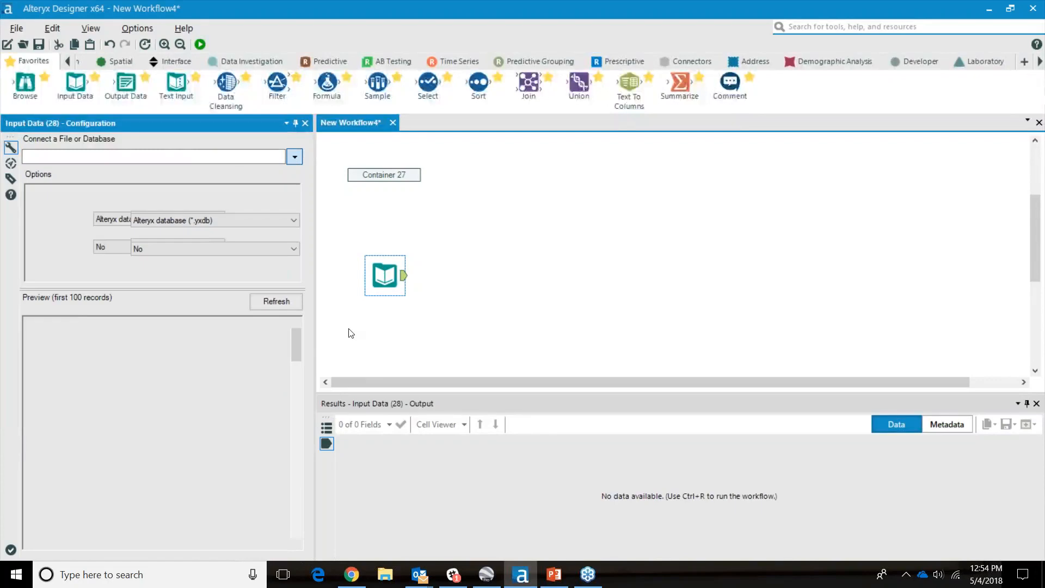
pyautogui.moveTo(100, 541); pyautogui.dragTo(196, 561)
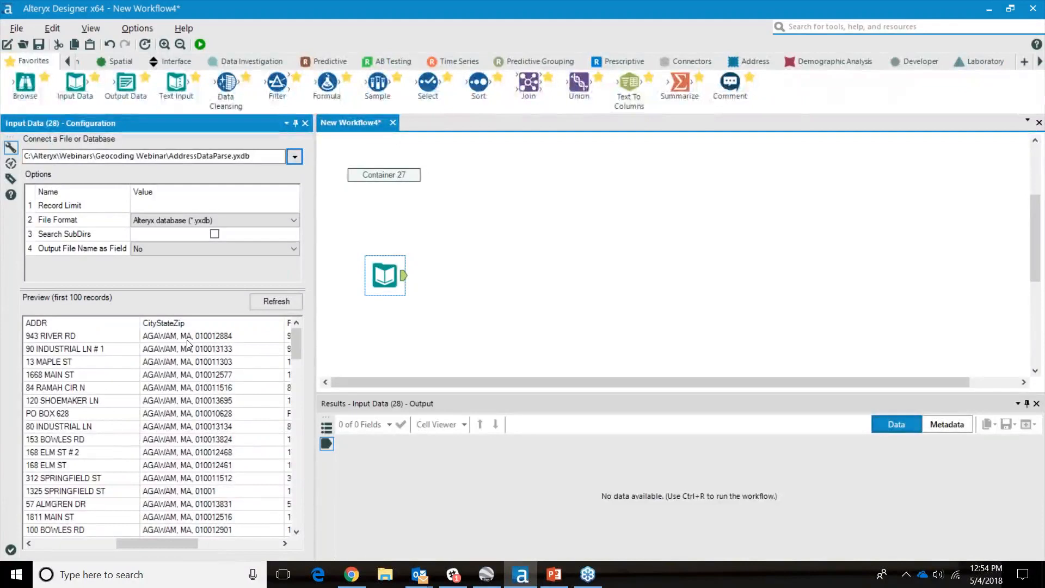
pyautogui.moveTo(182, 540); pyautogui.dragTo(267, 544)
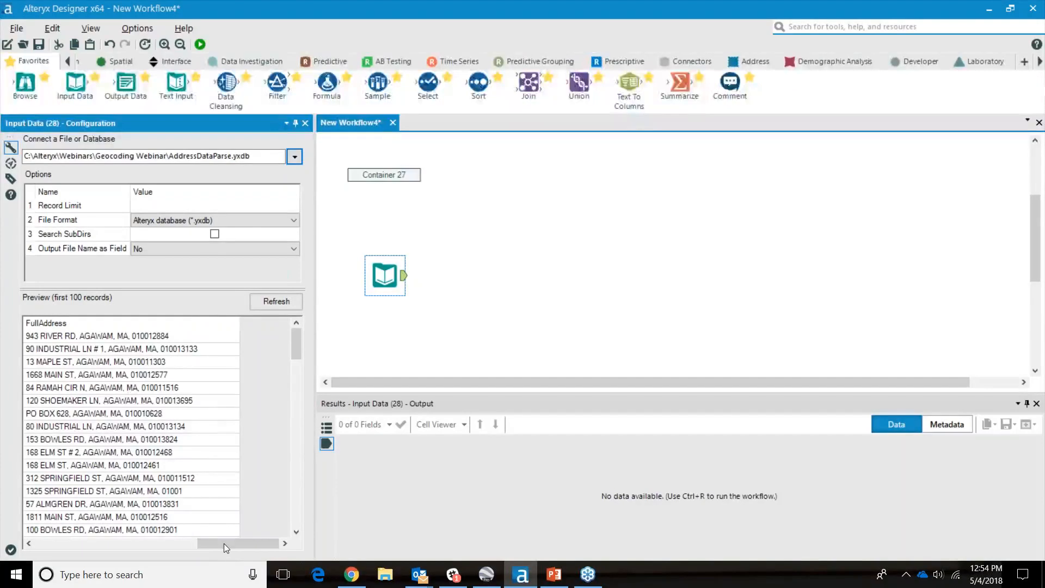
pyautogui.moveTo(226, 545); pyautogui.dragTo(48, 536)
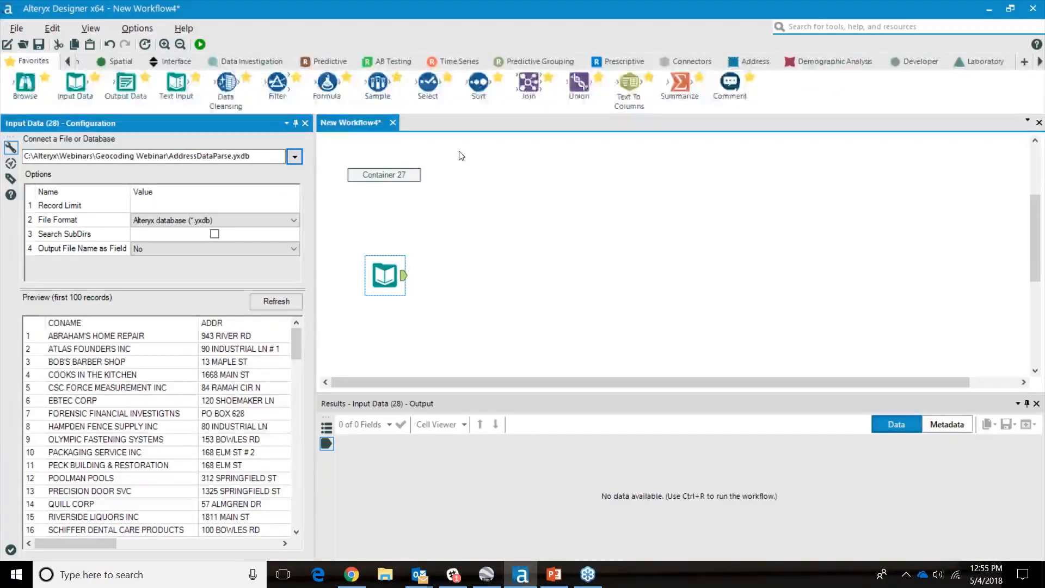
# Step: Connect a Parse Address tool to the AddressDataParse input, using ADDR as address field and CityStateZip as last line field, and check the input's preview
pyautogui.click(752, 61)
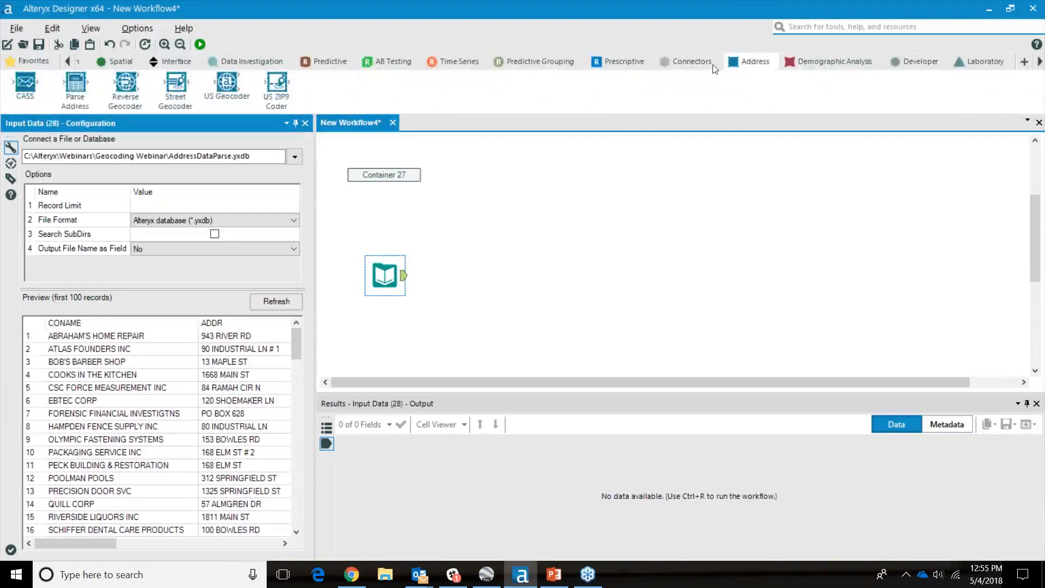
pyautogui.moveTo(79, 87)
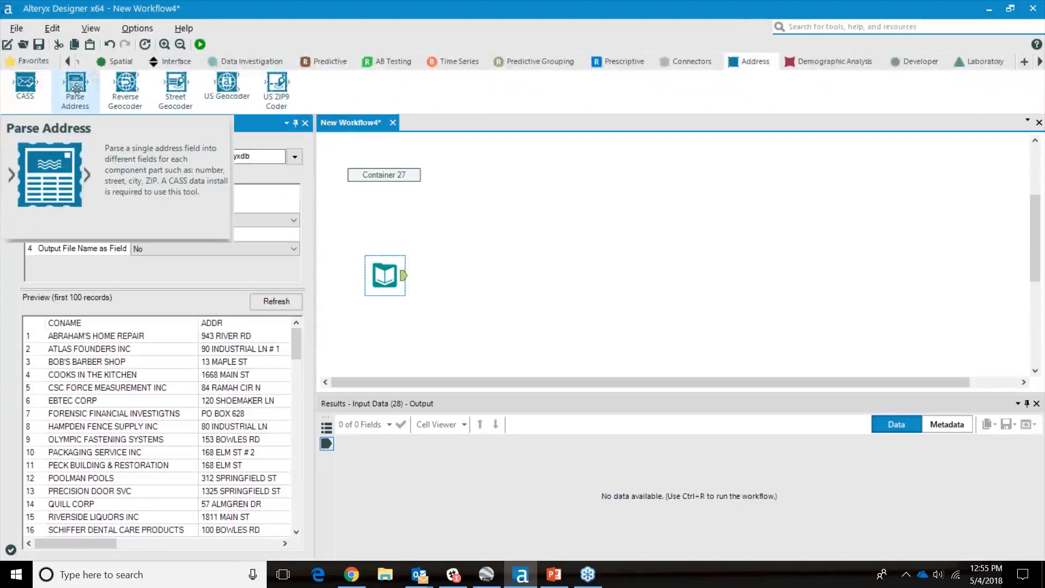
pyautogui.moveTo(76, 89); pyautogui.dragTo(474, 277)
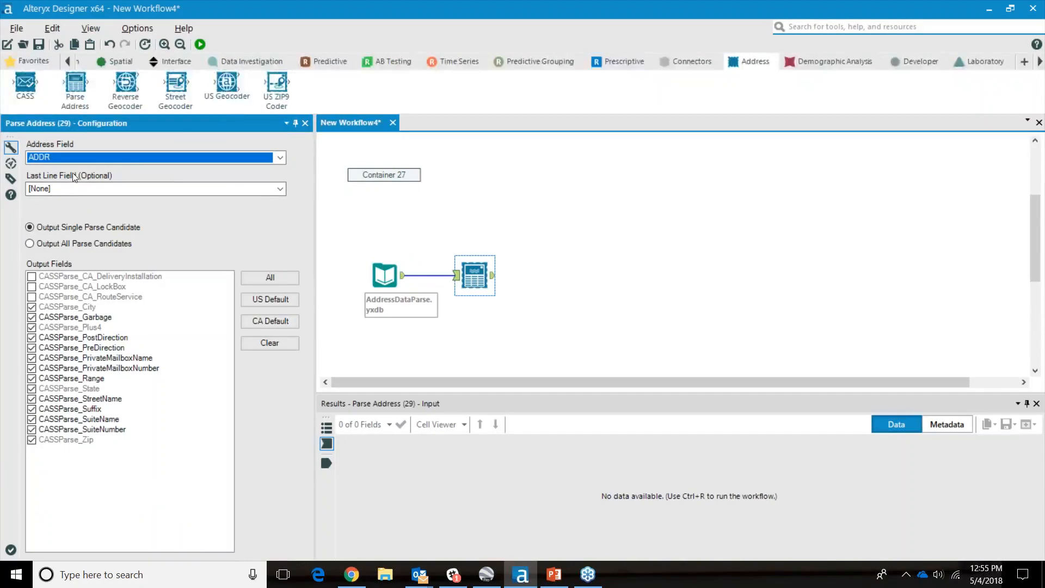
pyautogui.click(280, 190)
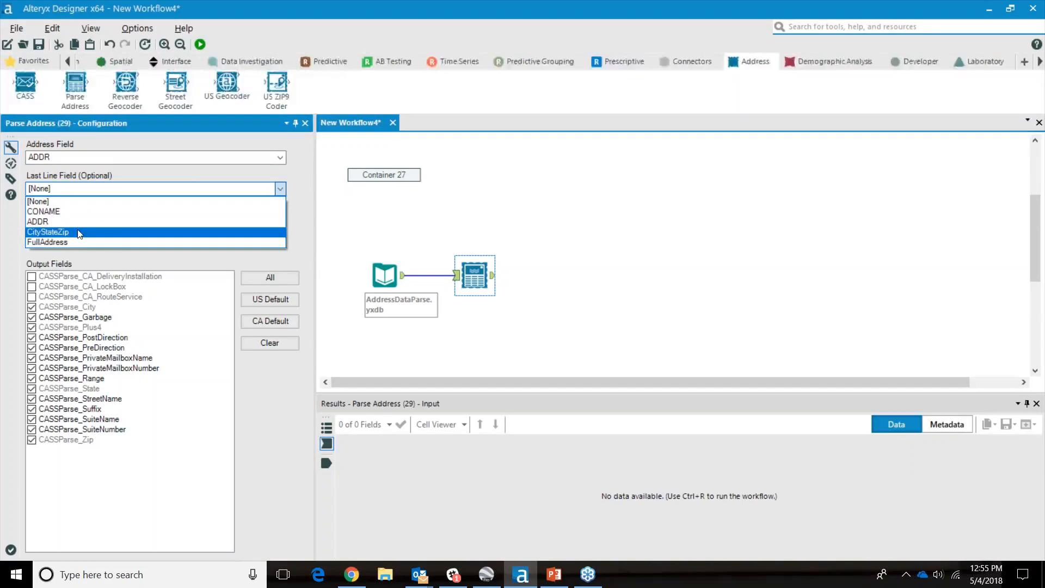
pyautogui.click(207, 232)
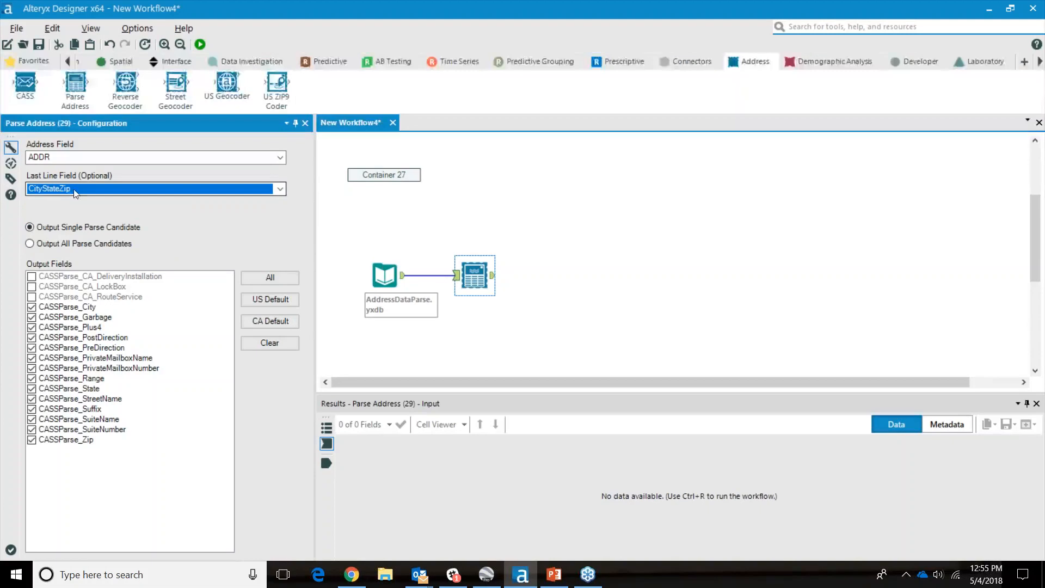
pyautogui.click(384, 275)
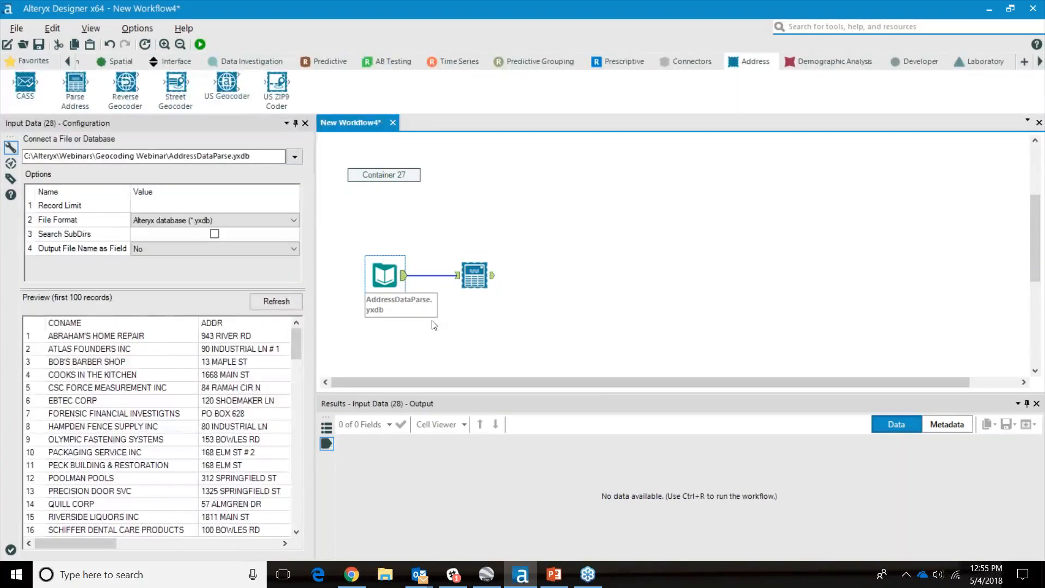
pyautogui.click(167, 543)
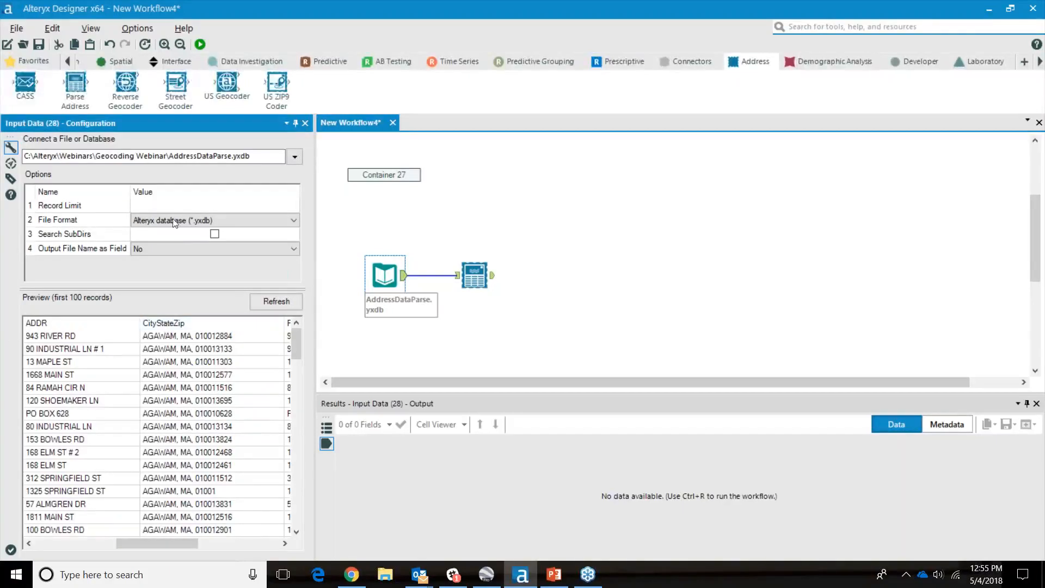
# Step: Add a Browse tool after Parse Address and run the workflow to review the parsed CASSParse fields
pyautogui.click(33, 61)
pyautogui.moveTo(25, 82); pyautogui.dragTo(557, 276)
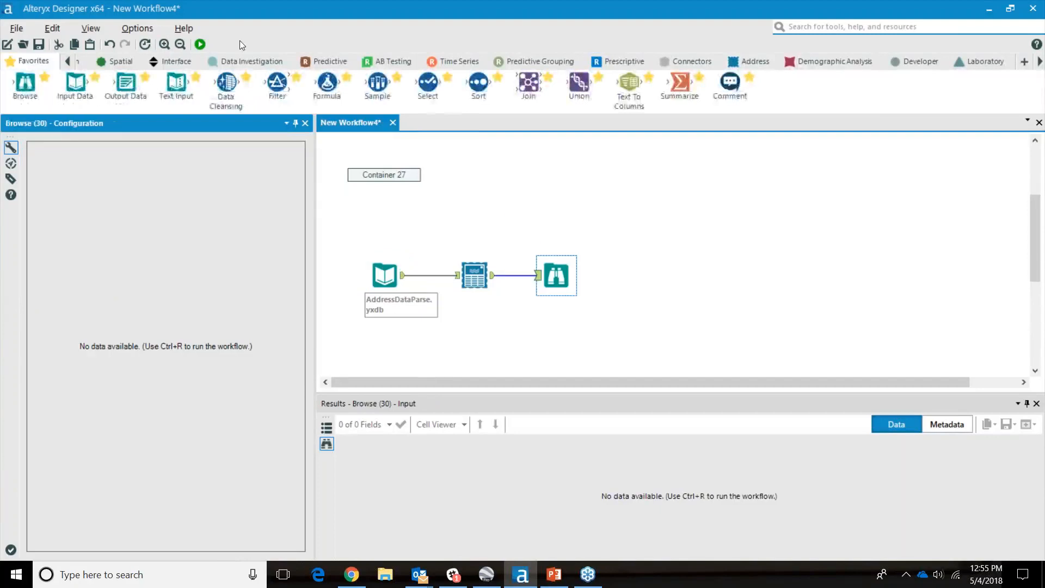
pyautogui.click(201, 44)
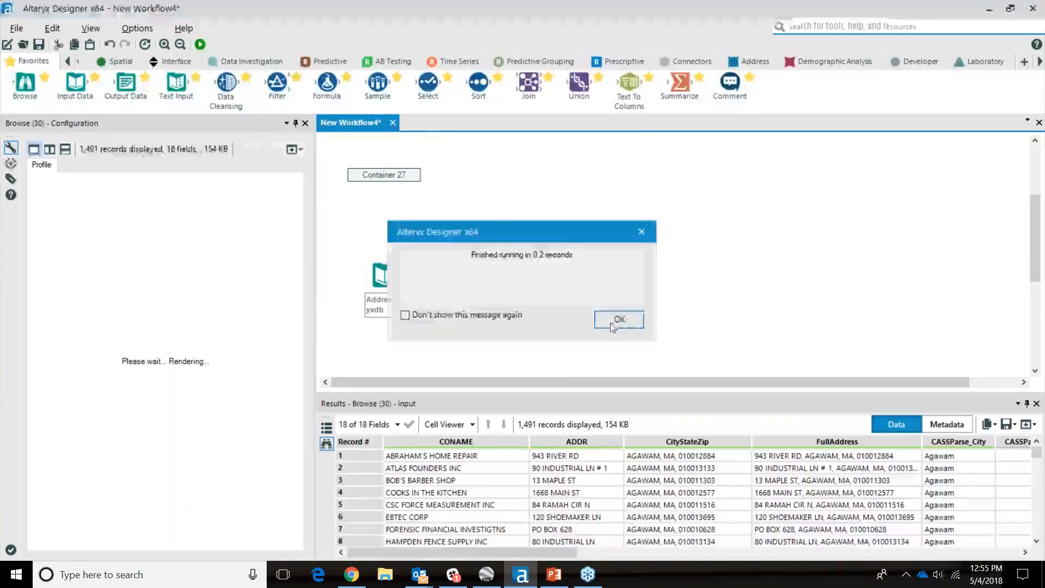
pyautogui.click(615, 321)
pyautogui.moveTo(564, 558); pyautogui.dragTo(1034, 582)
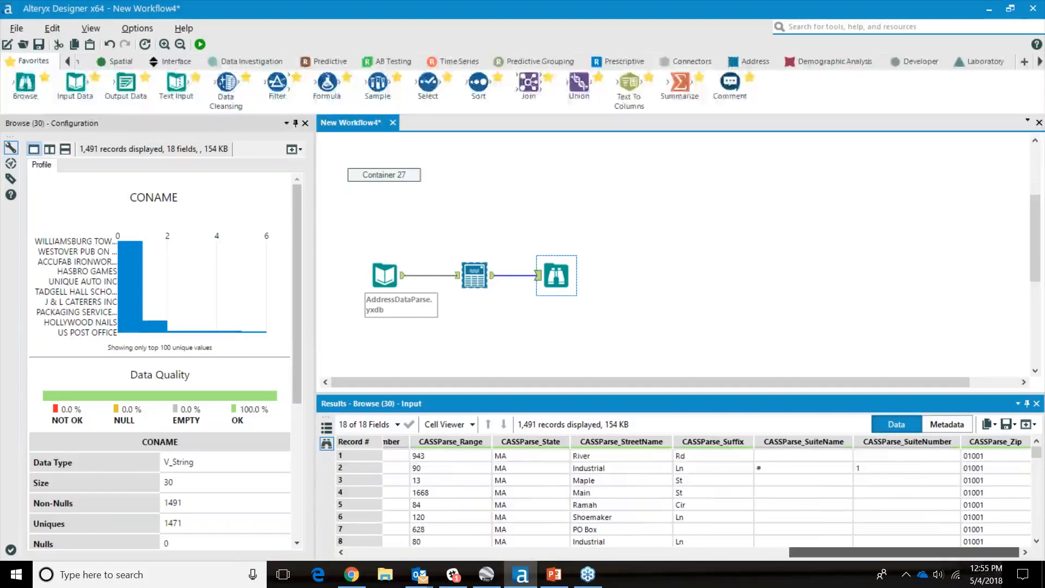
pyautogui.moveTo(1006, 566); pyautogui.dragTo(983, 563)
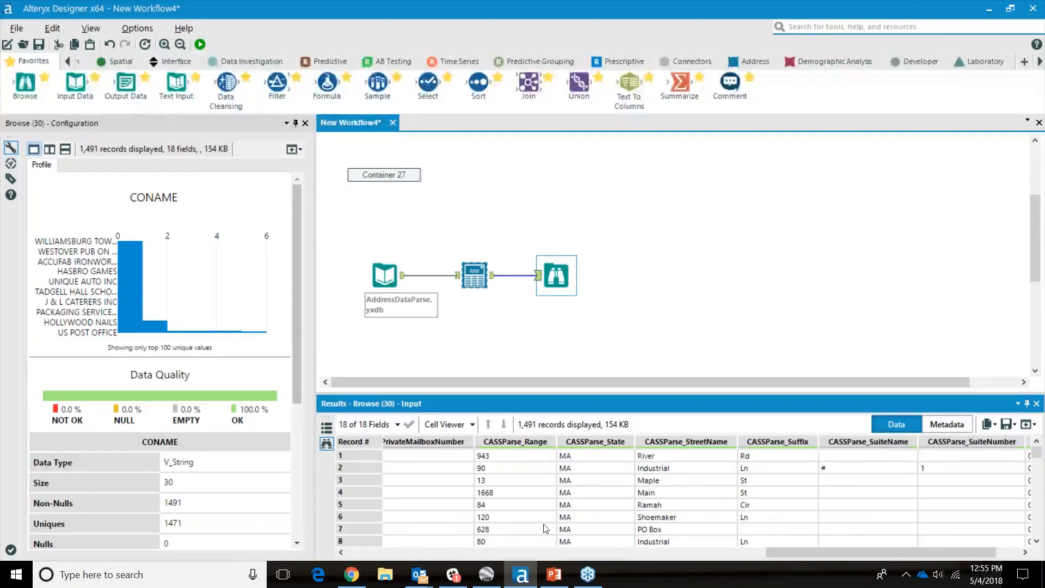
pyautogui.moveTo(783, 553); pyautogui.dragTo(433, 552)
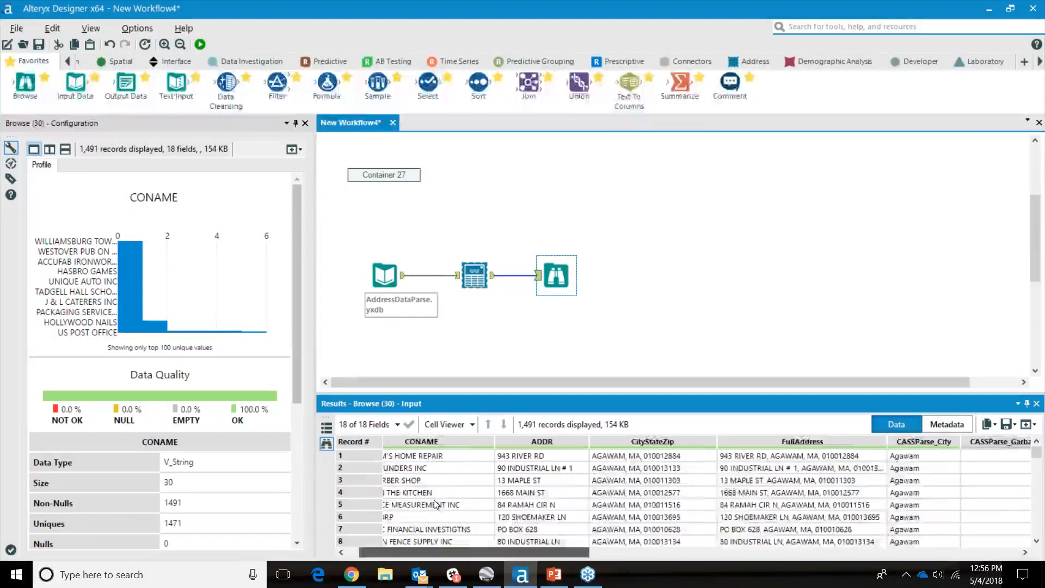
# Step: Branch a Text To Columns tool off the AddressDataParse input, splitting FullAddress at the comma into 2 columns
pyautogui.moveTo(629, 83); pyautogui.dragTo(467, 325)
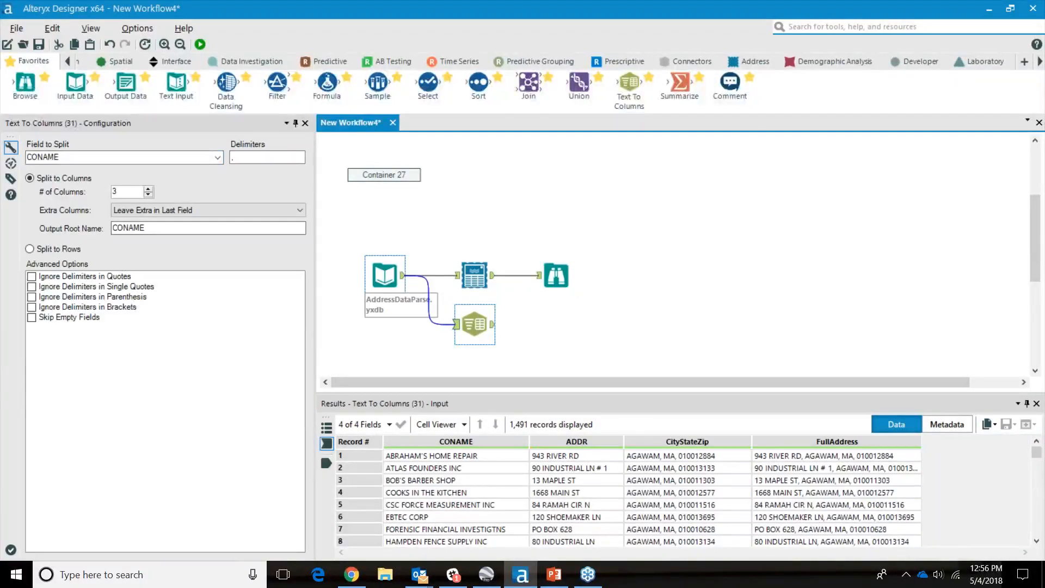
pyautogui.click(402, 258)
pyautogui.moveTo(104, 543); pyautogui.dragTo(273, 546)
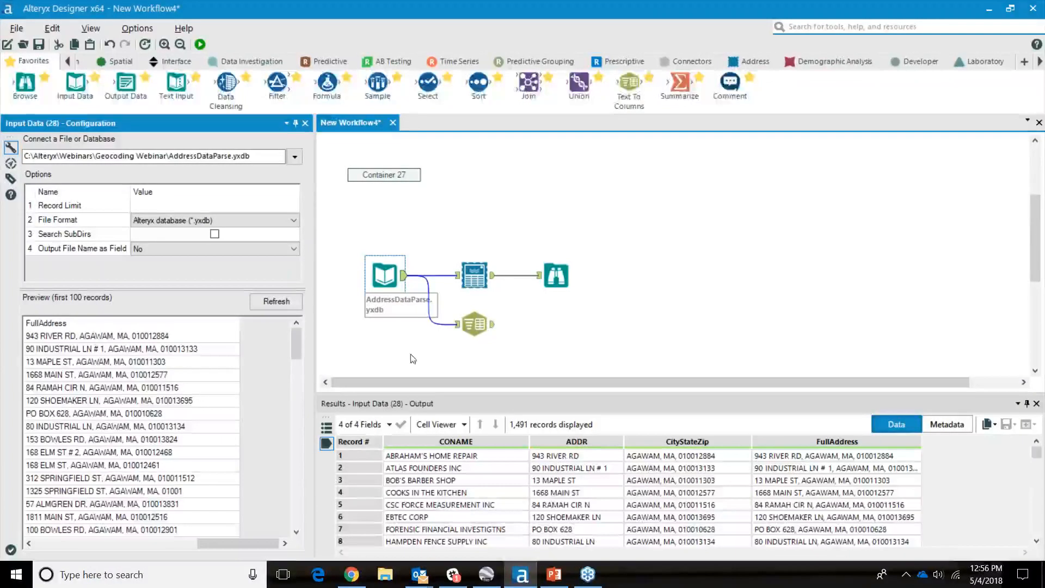
pyautogui.click(475, 325)
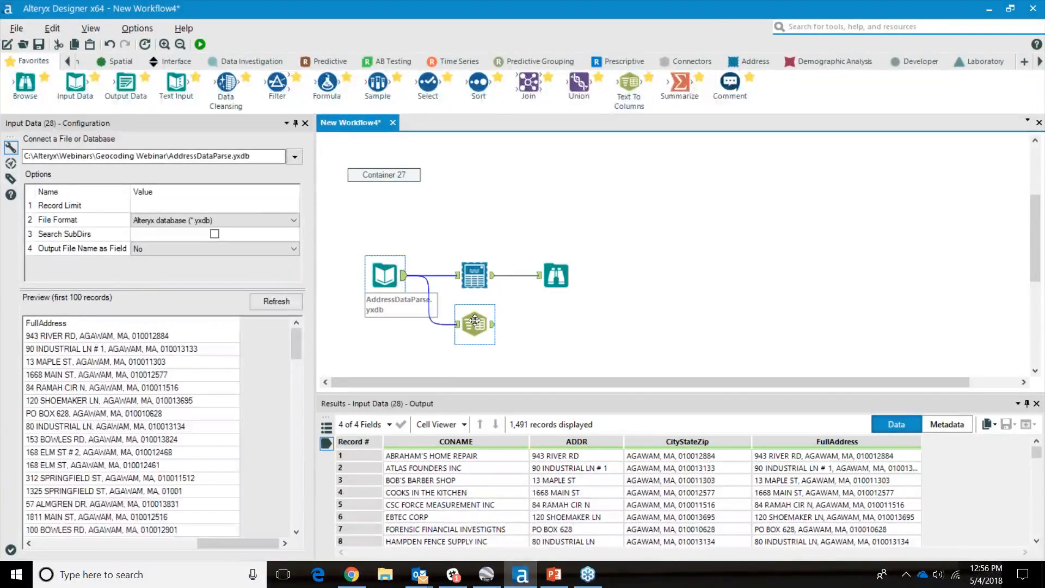
pyautogui.click(217, 158)
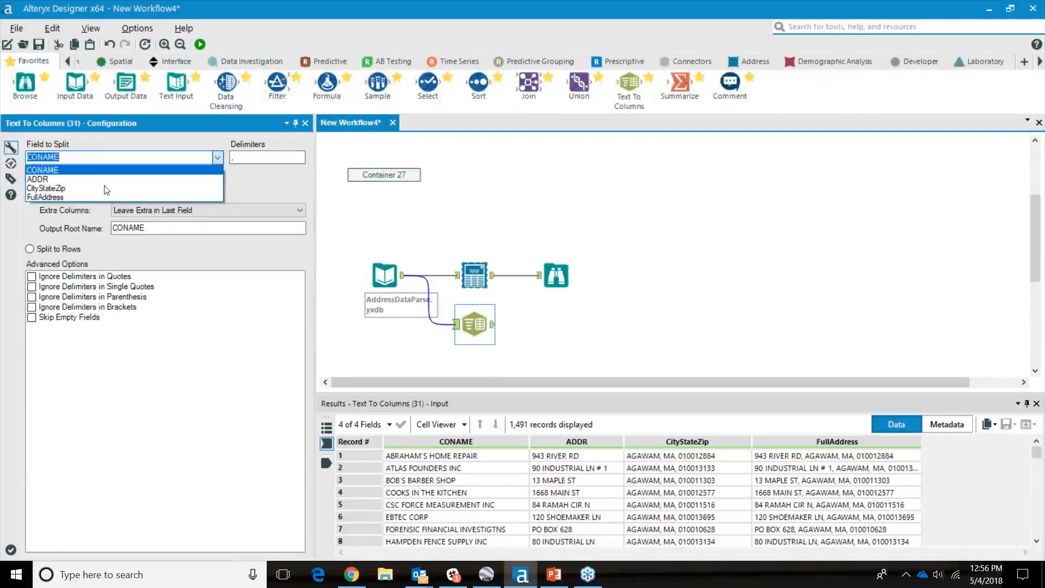
pyautogui.click(98, 188)
pyautogui.click(256, 157)
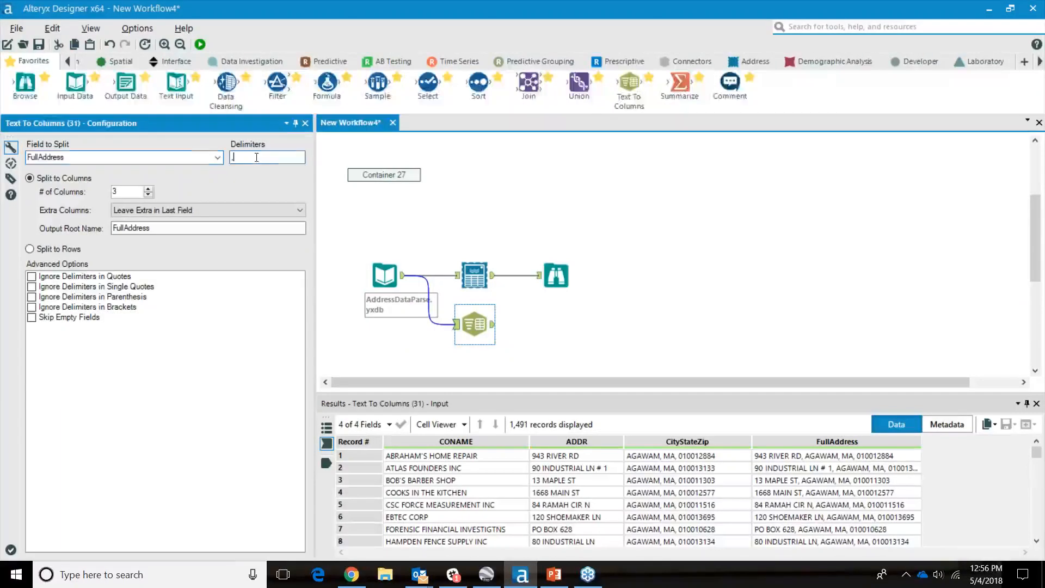
pyautogui.click(148, 195)
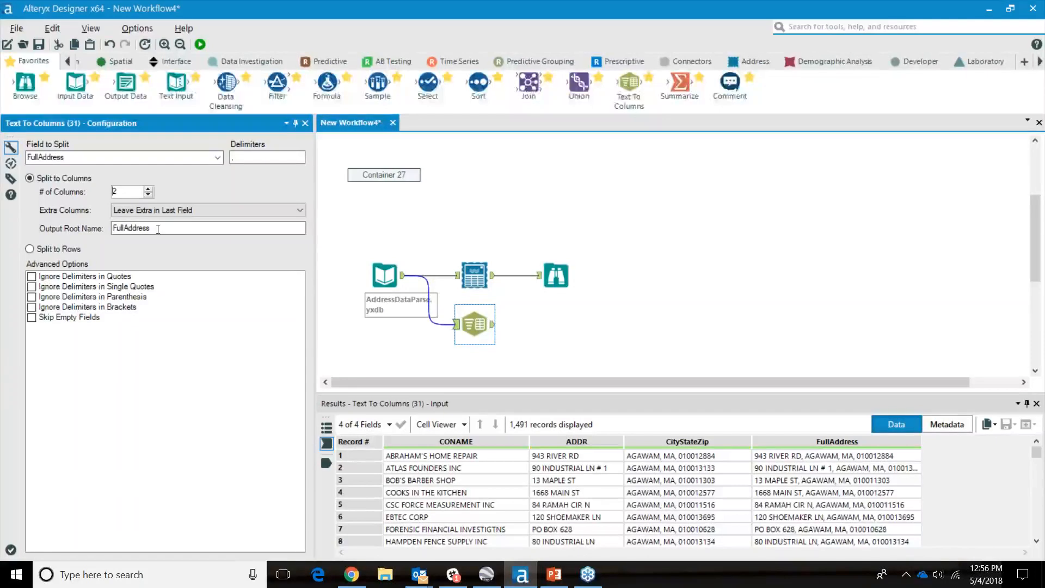
pyautogui.click(522, 342)
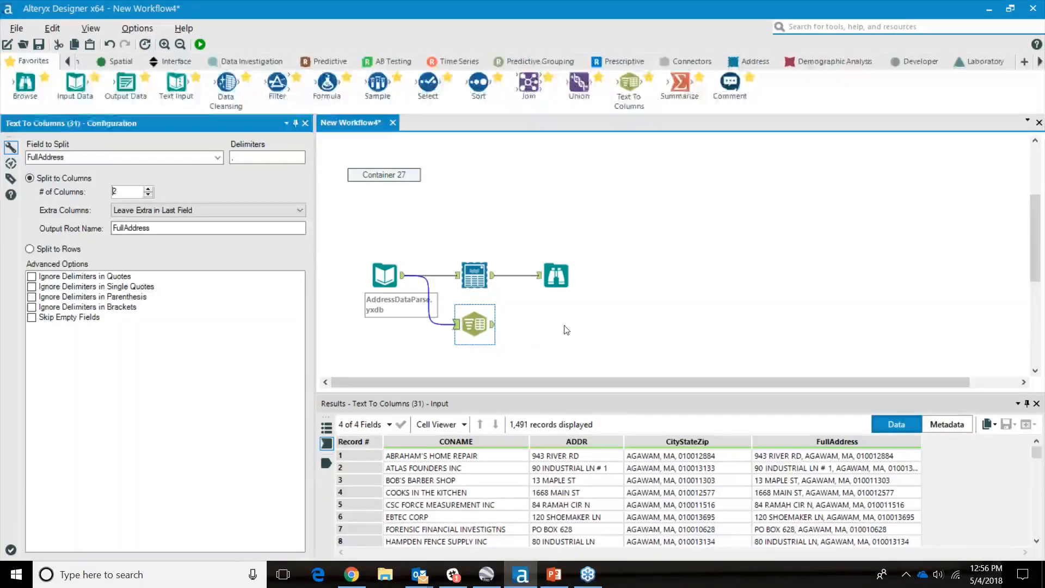
# Step: Add a Browse after Text To Columns and run the workflow to review the FullAddress1 and FullAddress2 columns
pyautogui.rightClick(483, 325)
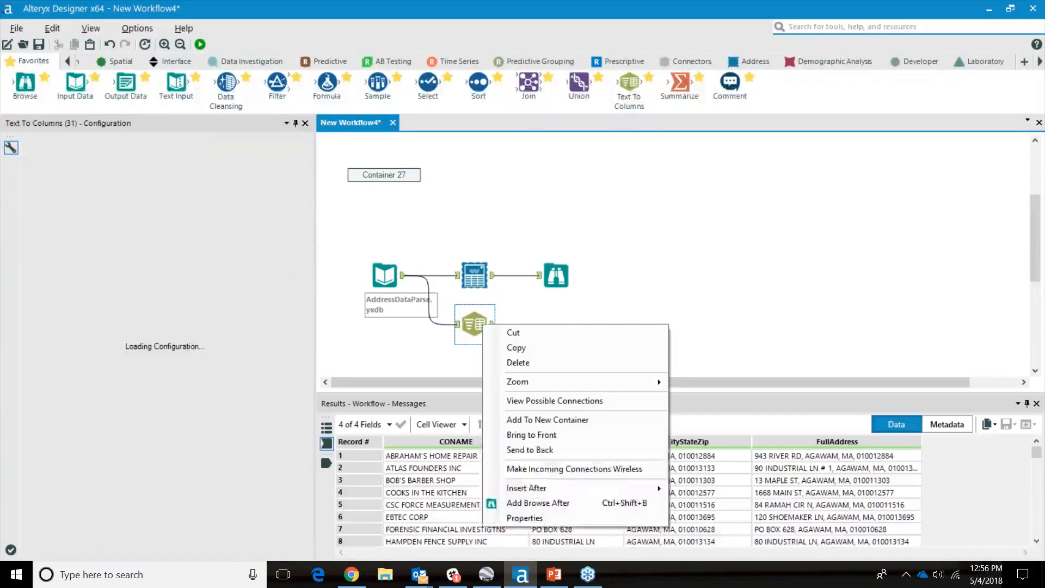
pyautogui.click(523, 503)
pyautogui.hotkey('ctrl', 'r')
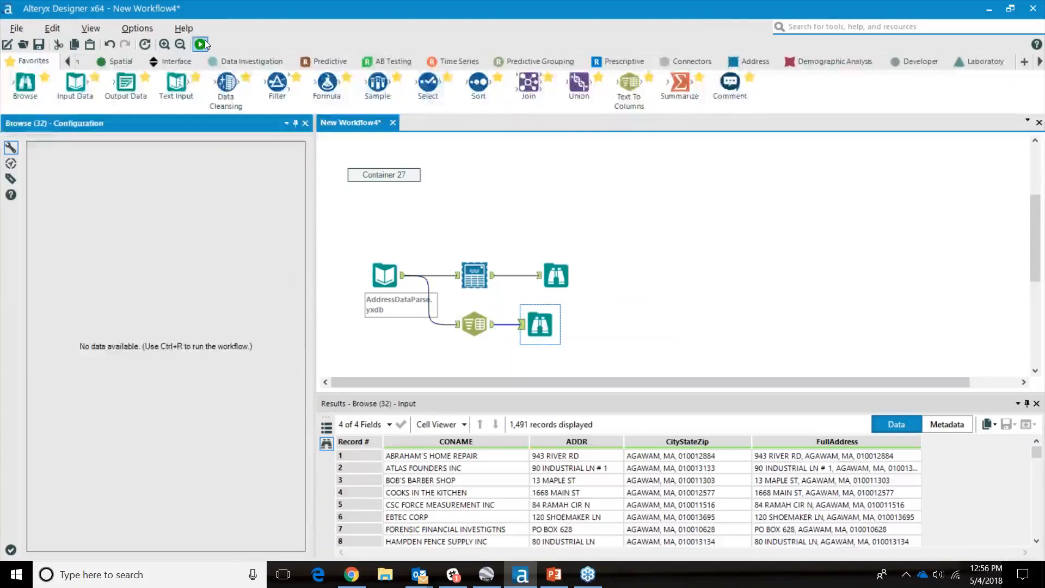
pyautogui.click(627, 320)
pyautogui.moveTo(599, 552); pyautogui.dragTo(699, 552)
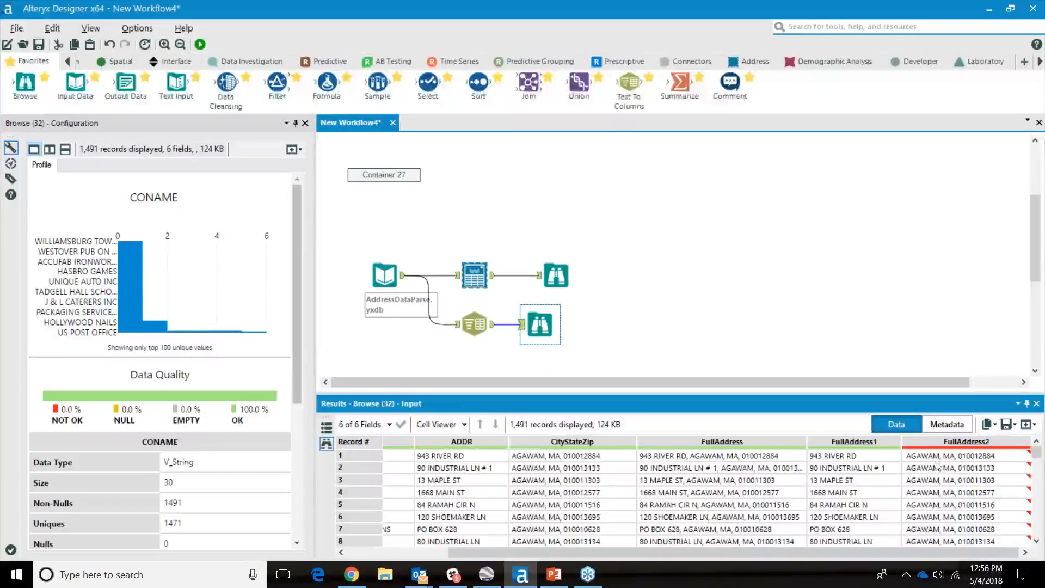
pyautogui.moveTo(934, 461)
# Step: Enable Container 15 to view its Customers.csv geocoding branch, and disable it again
pyautogui.scroll(5, 653, 276)
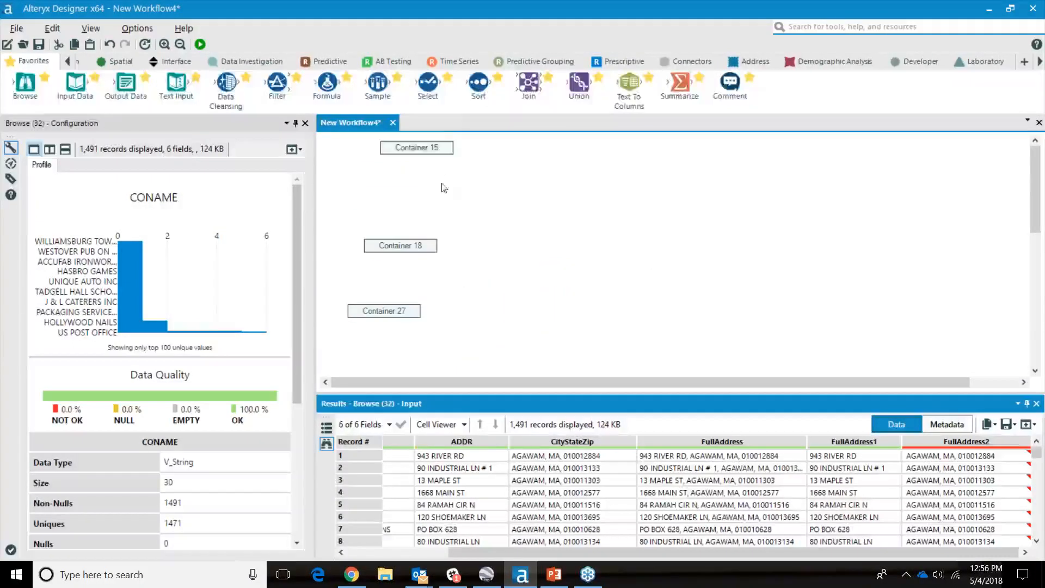
pyautogui.click(416, 148)
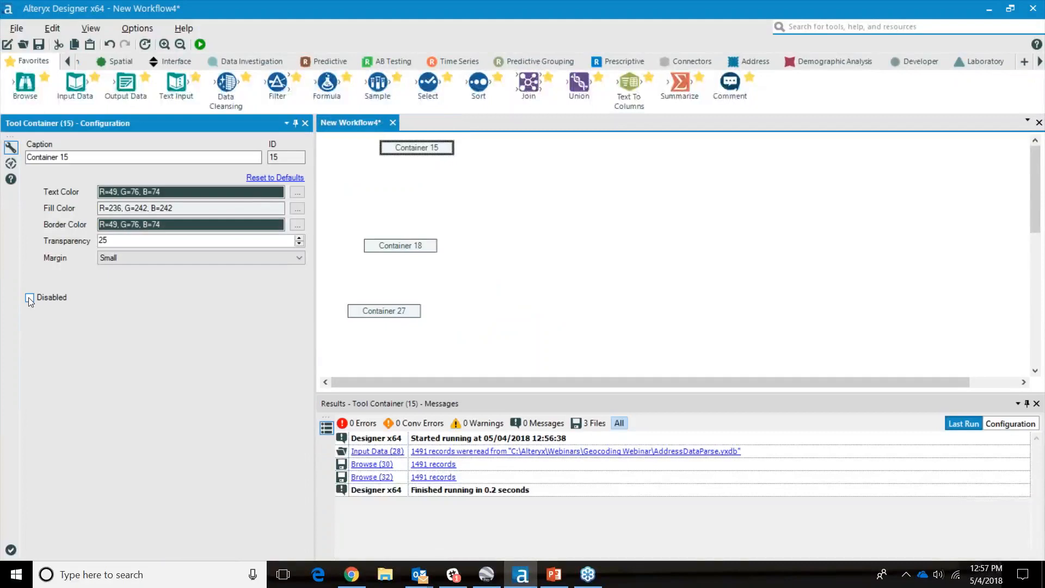
pyautogui.click(592, 296)
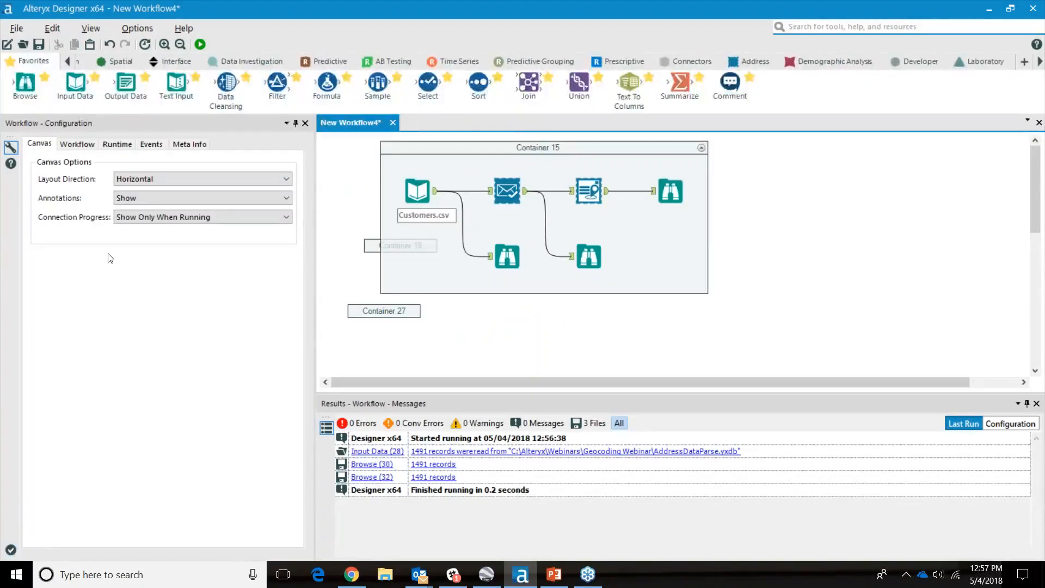
pyautogui.click(449, 148)
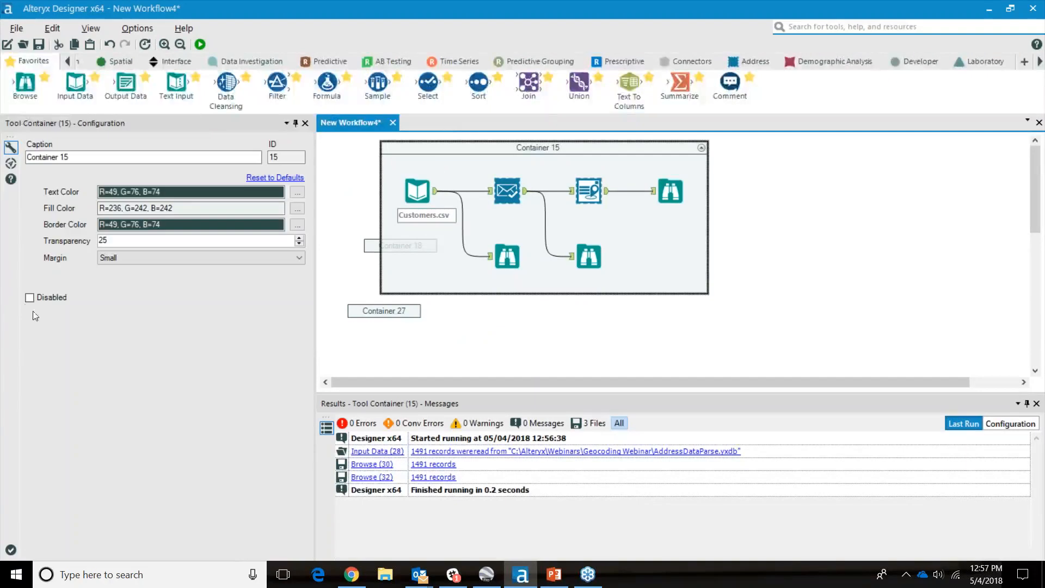
# Step: Enable Container 18 and Container 27 to bring back their geocoding branches on the canvas
pyautogui.click(381, 246)
pyautogui.click(29, 301)
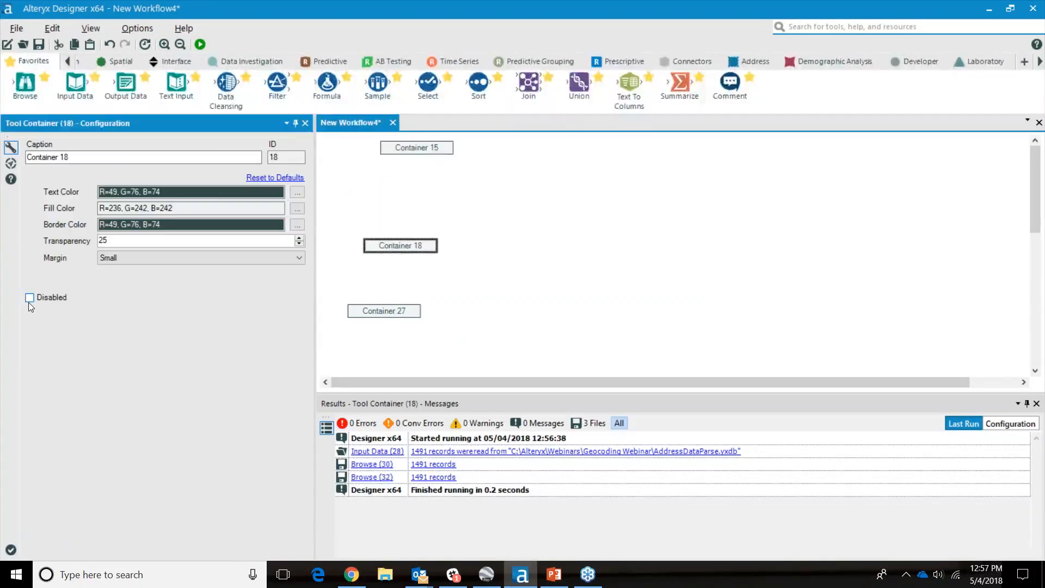
pyautogui.click(619, 324)
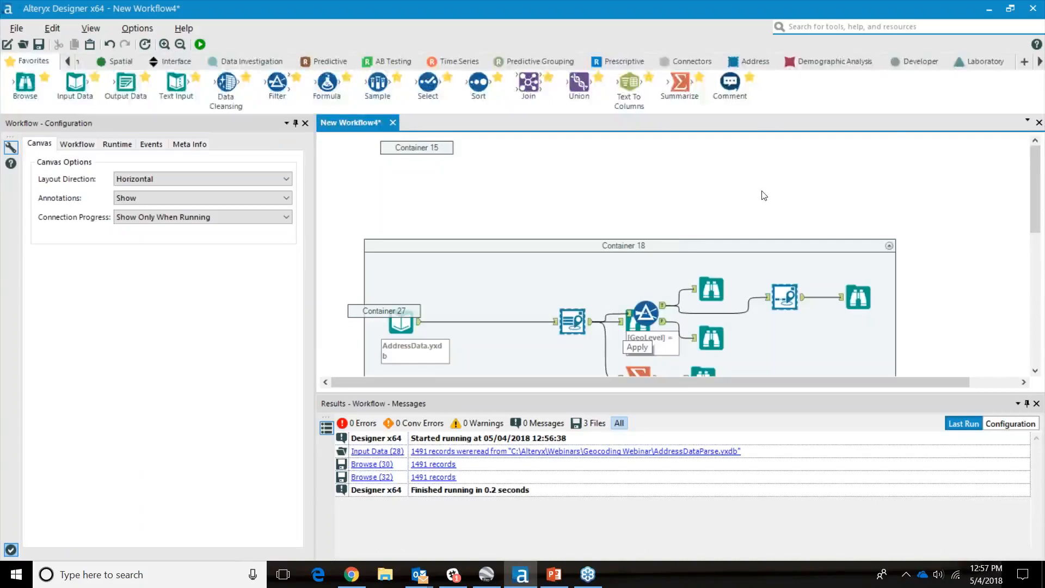
pyautogui.scroll(-5, 544, 218)
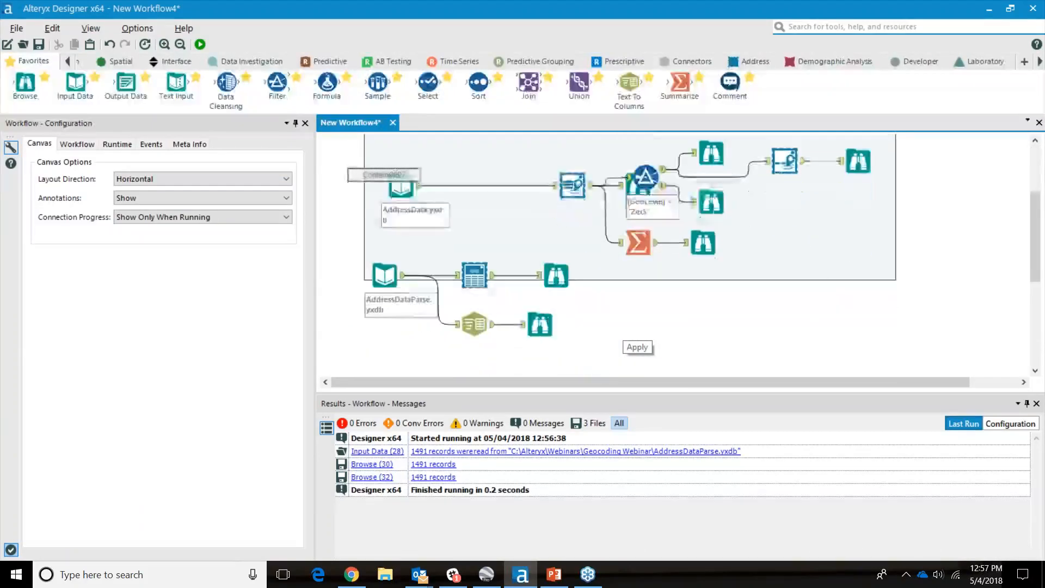
pyautogui.click(396, 173)
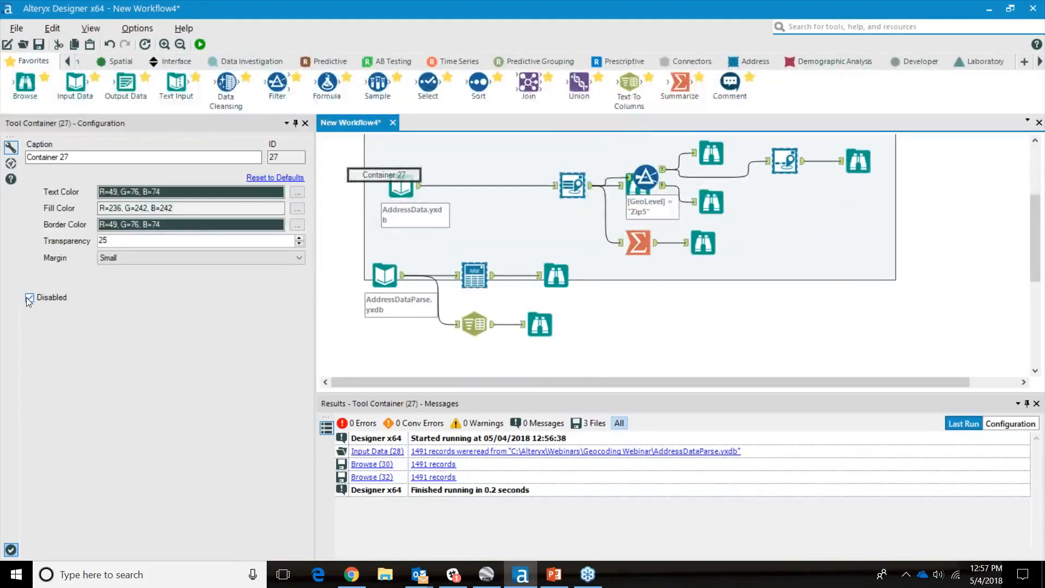
pyautogui.click(619, 267)
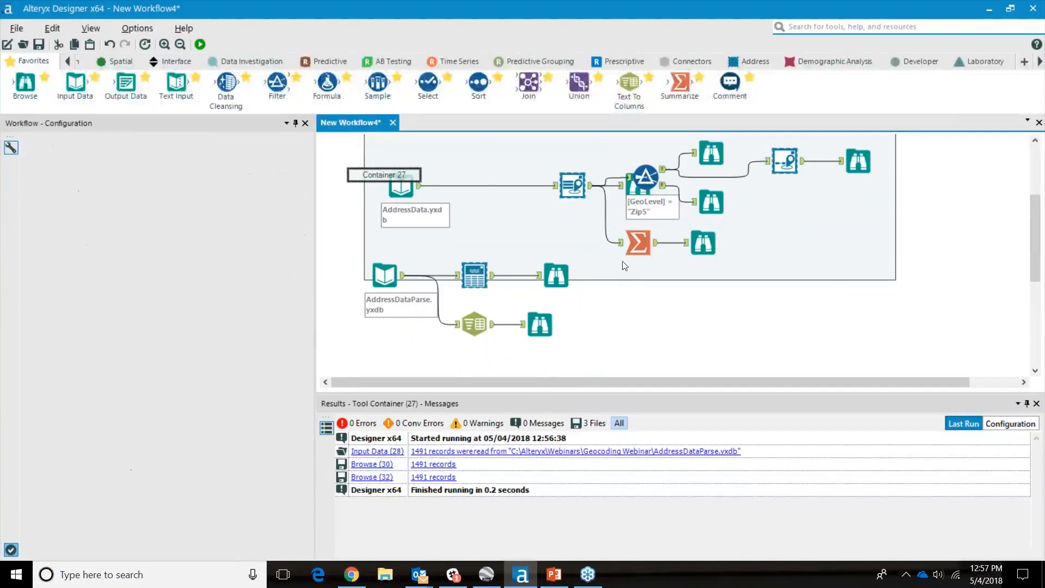
# Step: Disable Container 18 and move Container 27 to the right, clear of the AddressDataParse branches
pyautogui.scroll(3, 579, 196)
pyautogui.click(578, 195)
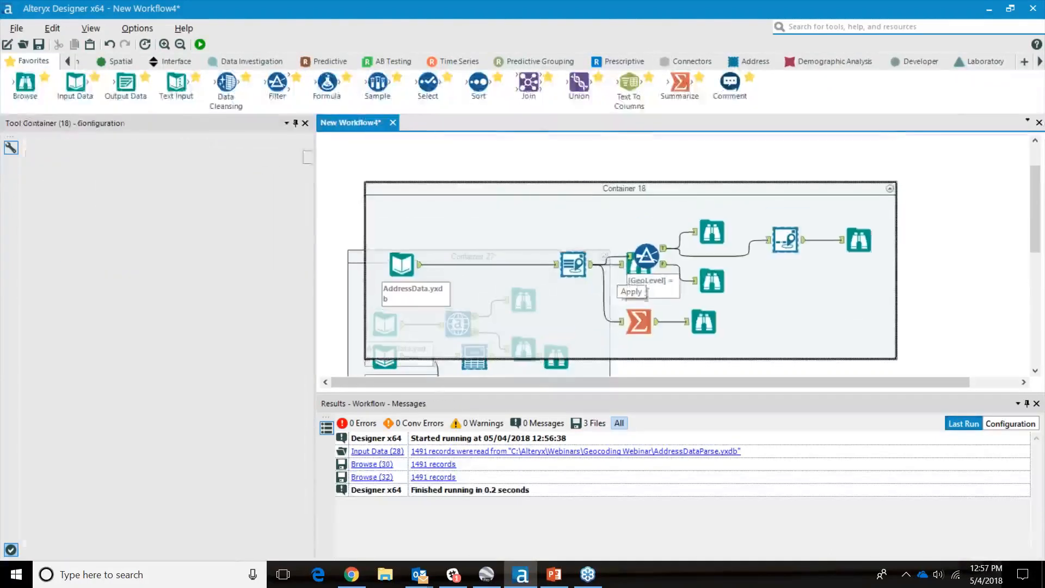
pyautogui.click(29, 297)
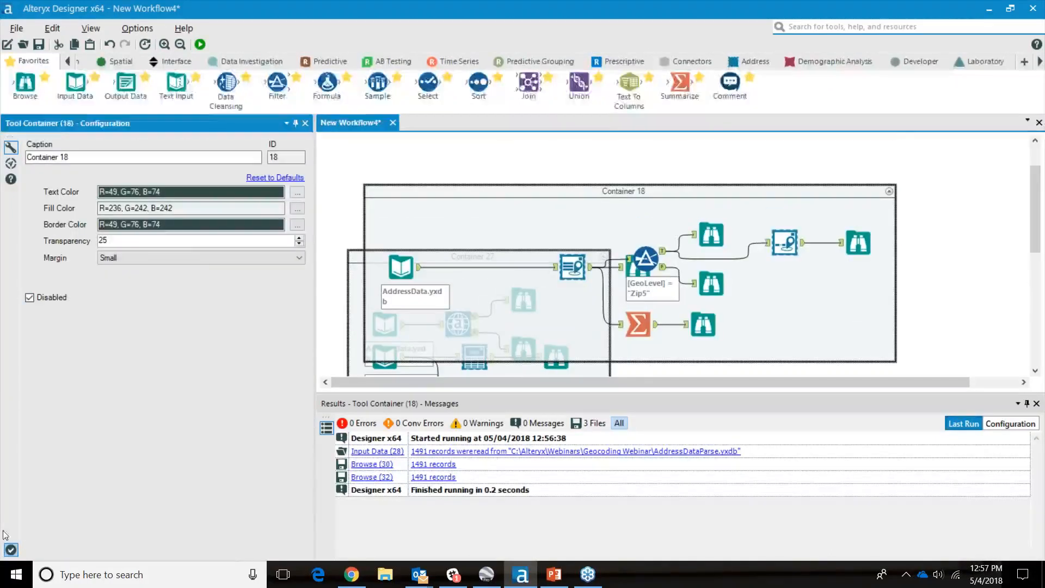
pyautogui.click(11, 550)
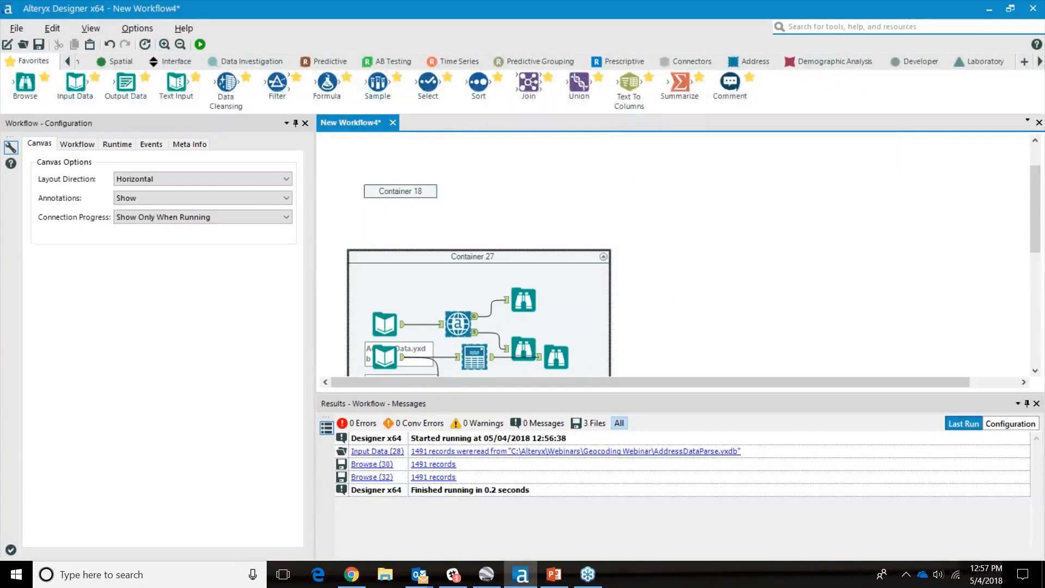
pyautogui.moveTo(544, 270); pyautogui.dragTo(800, 163)
pyautogui.click(786, 207)
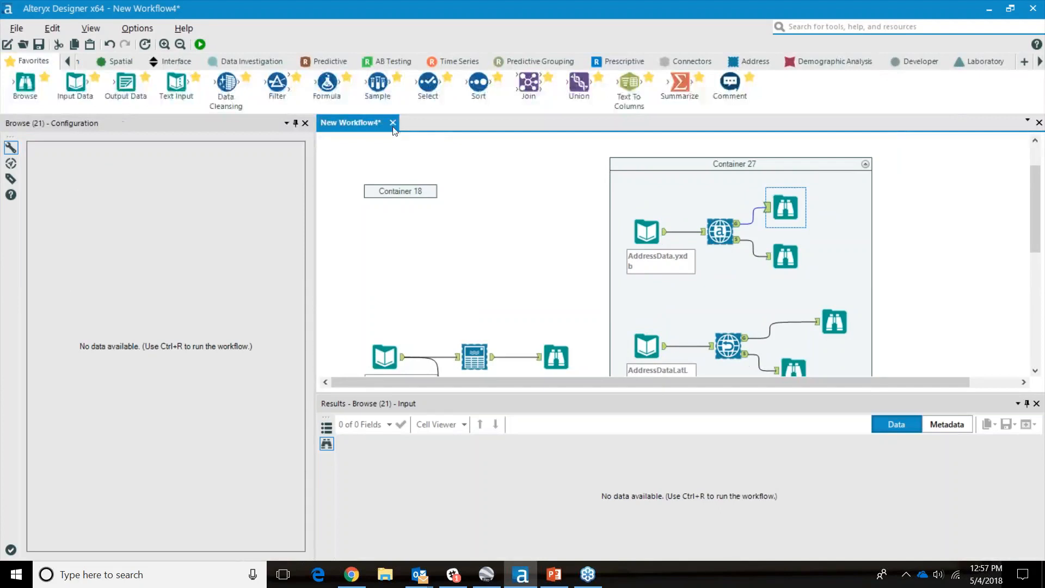
# Step: Run the workflow, and put the AddressDataLatLongReverse reverse geocoding branch into a new container of its own and disable it
pyautogui.click(201, 44)
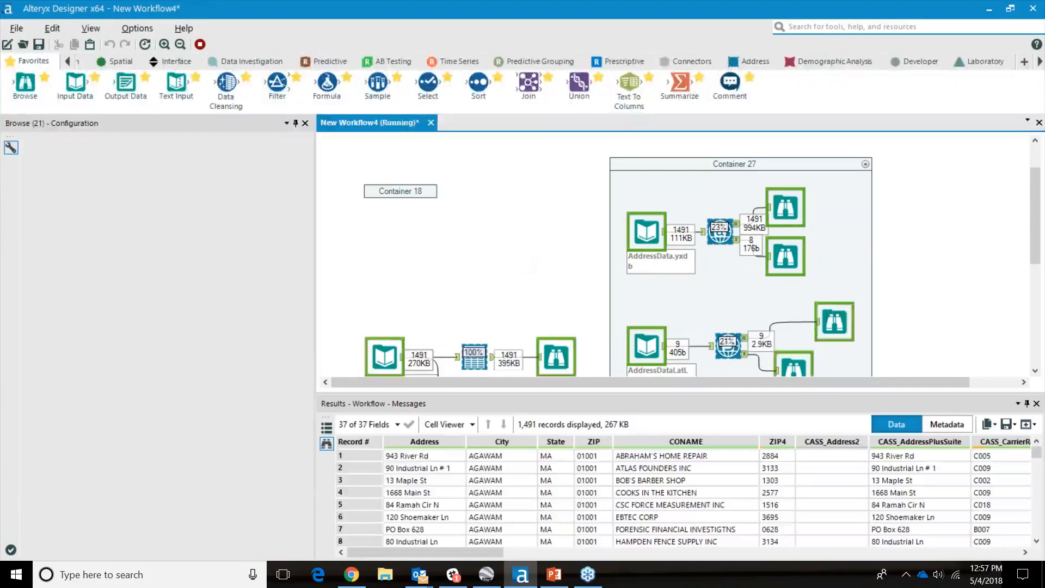
pyautogui.click(618, 320)
pyautogui.moveTo(627, 307); pyautogui.dragTo(847, 372)
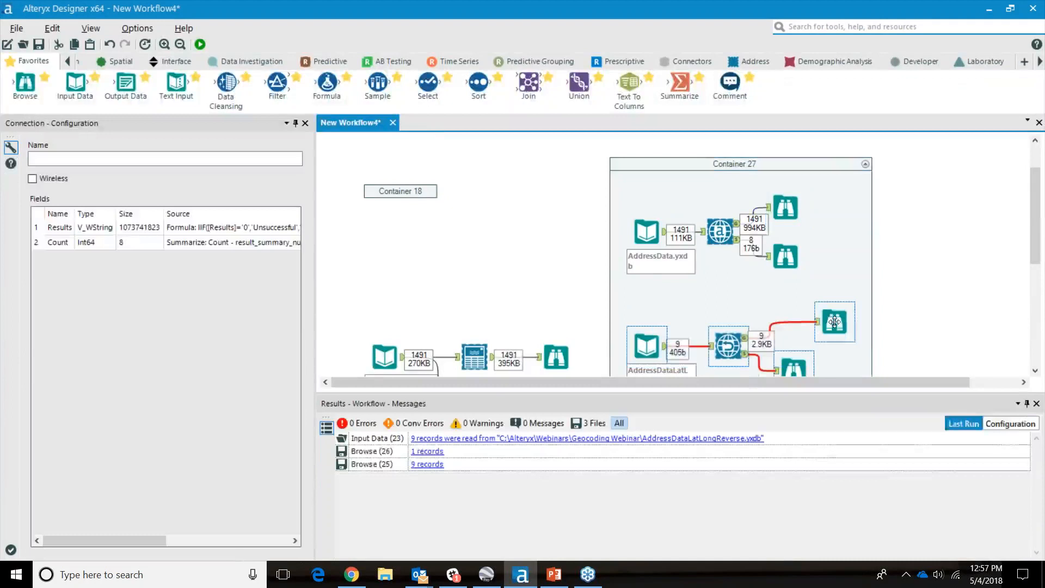
pyautogui.rightClick(828, 315)
pyautogui.click(882, 416)
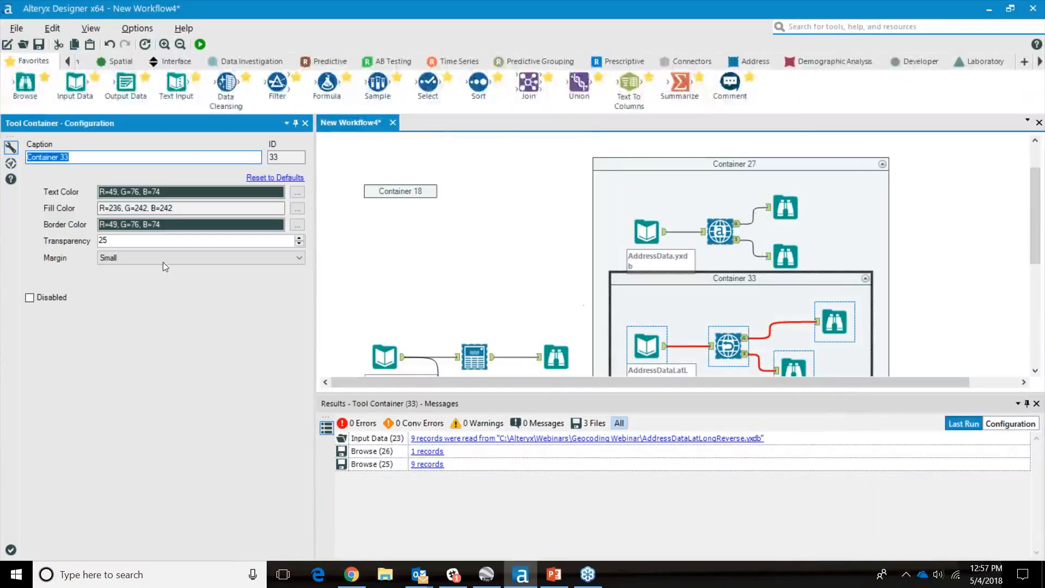
pyautogui.click(30, 299)
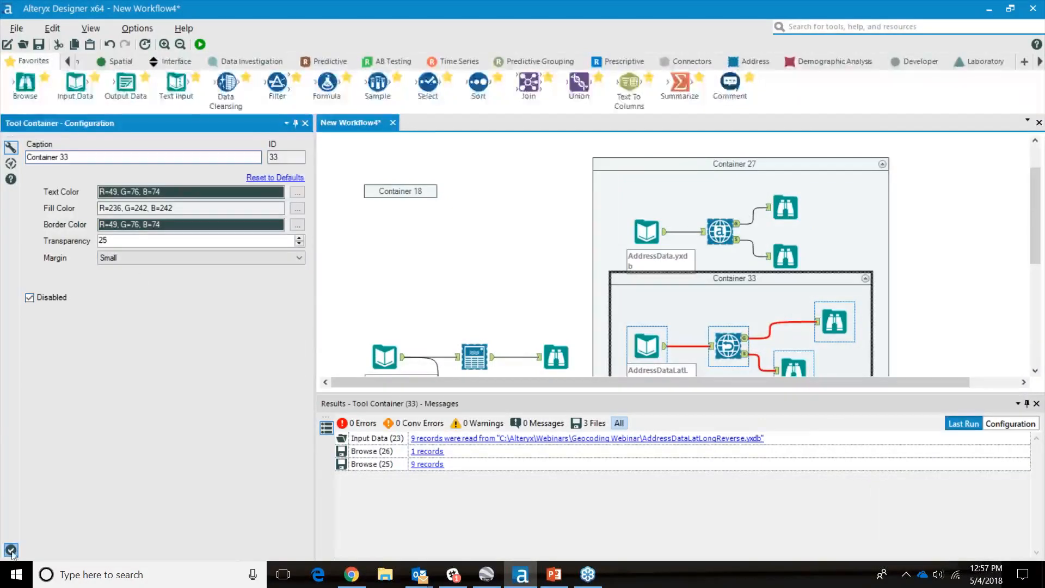
# Step: Review the geocoded AddressData output across to its GeoLevel, CensusId and Z9 census columns
pyautogui.click(511, 222)
pyautogui.click(786, 208)
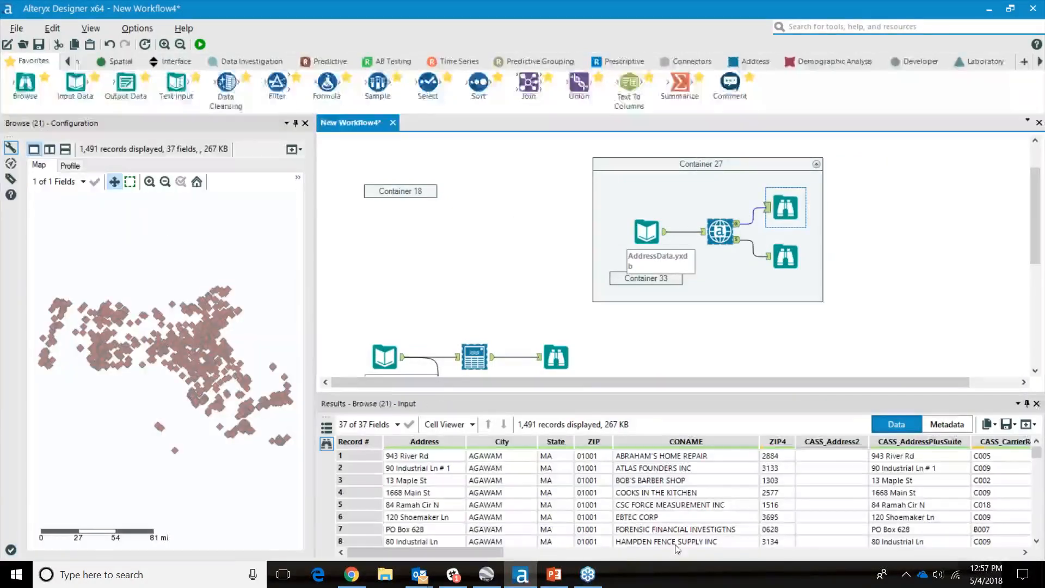
pyautogui.moveTo(486, 552); pyautogui.dragTo(964, 554)
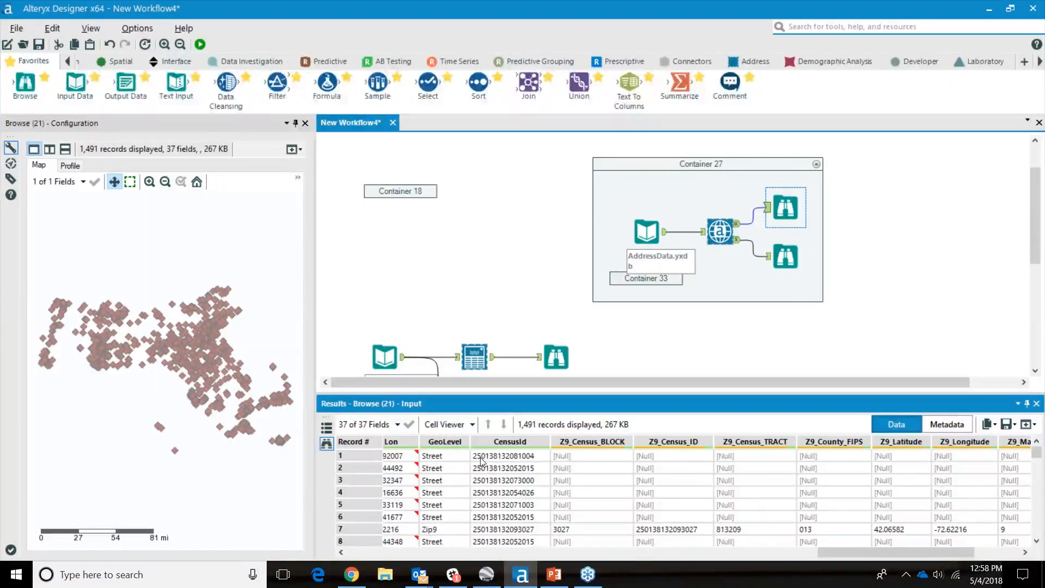
# Step: Move Container 27 slightly left on the canvas and add an Allocate Input tool below it
pyautogui.moveTo(700, 275); pyautogui.dragTo(618, 267)
pyautogui.click(811, 59)
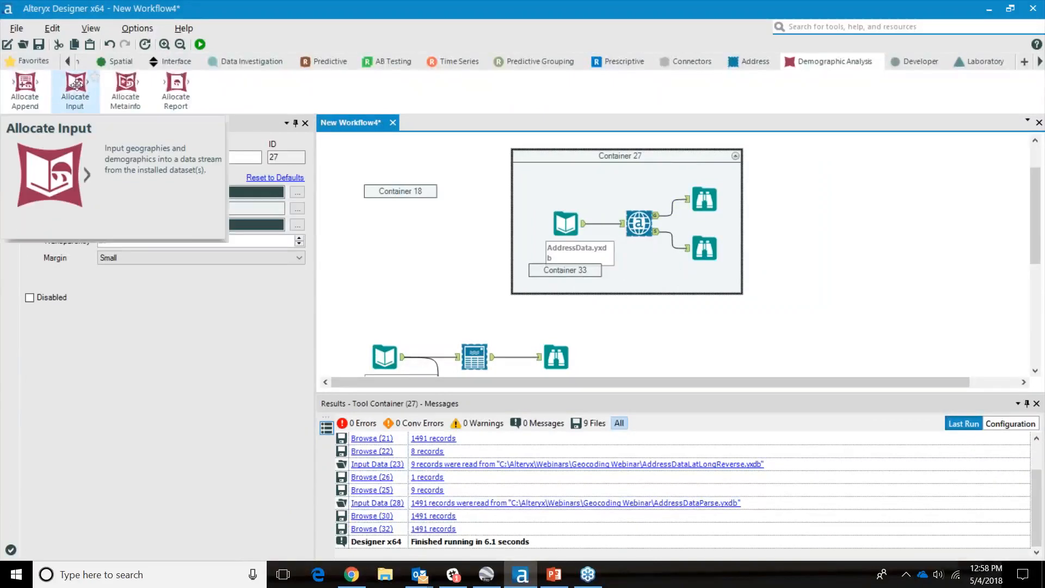
pyautogui.moveTo(77, 85); pyautogui.dragTo(654, 333)
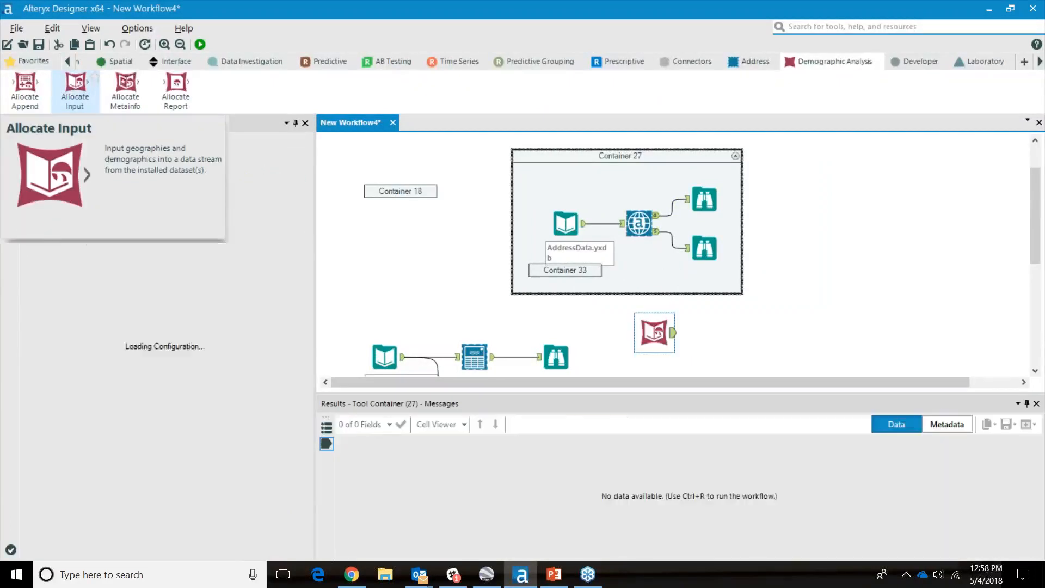
# Step: Set the Allocate Input geography to the Massachusetts block groups of the Experian Full US dataset
pyautogui.click(705, 199)
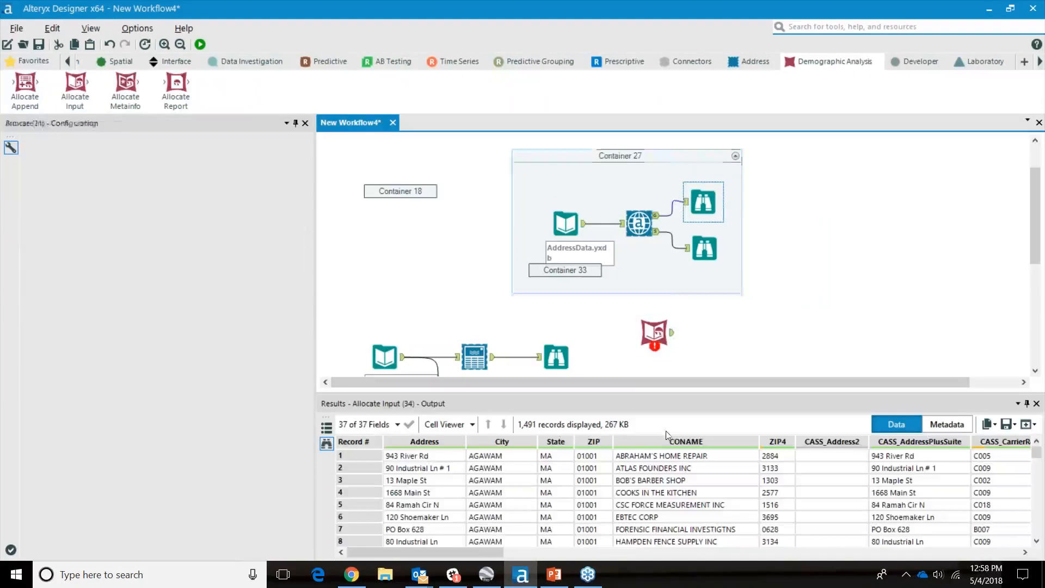
pyautogui.click(654, 332)
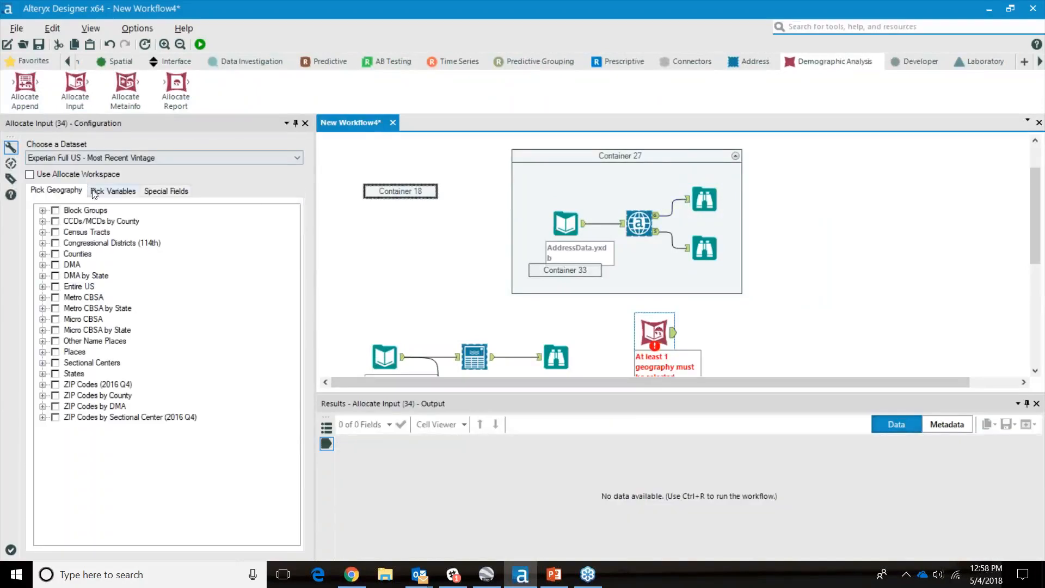
pyautogui.click(43, 211)
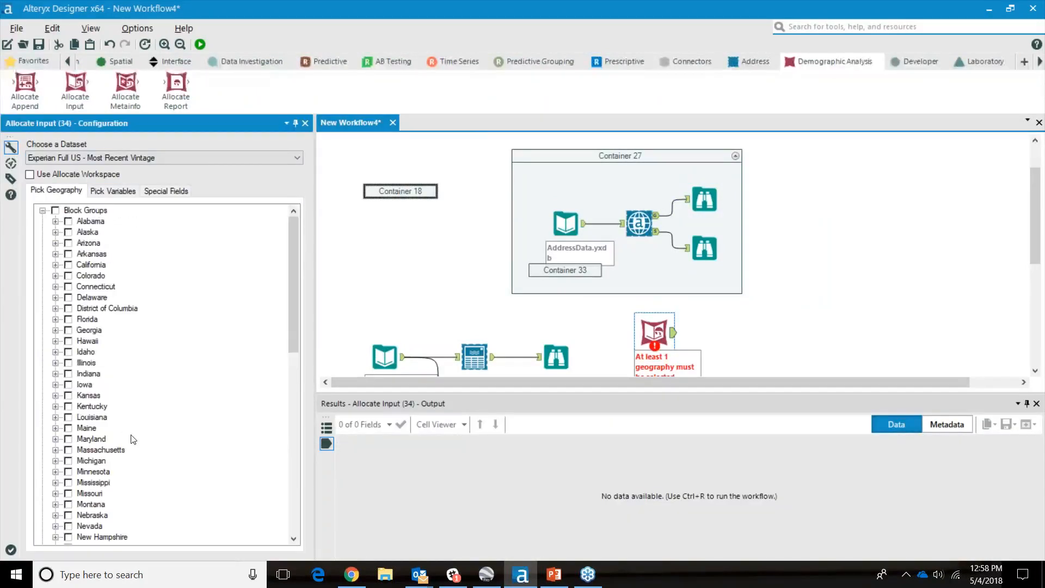
pyautogui.scroll(-1, 131, 437)
pyautogui.click(68, 417)
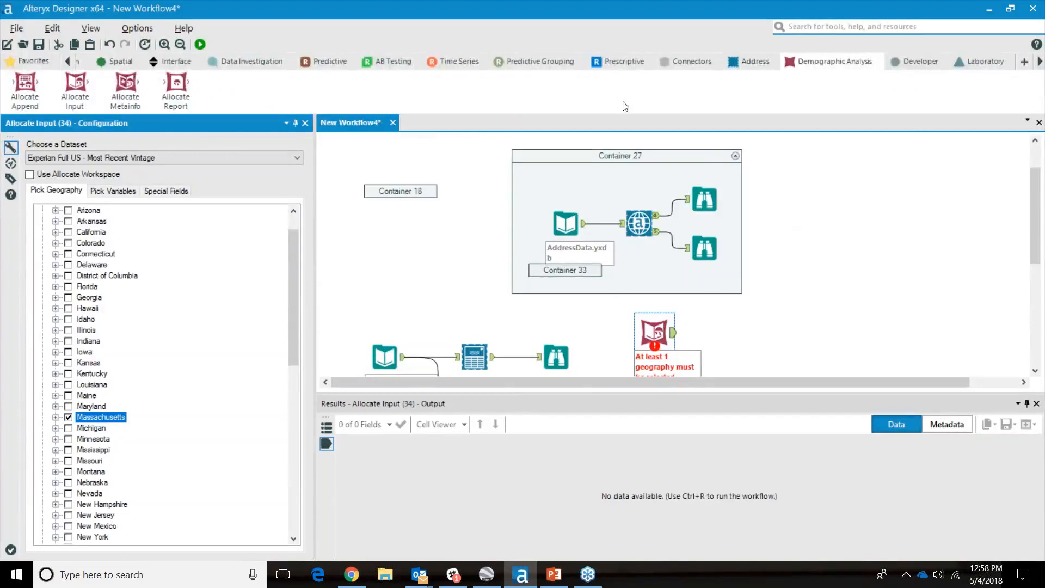
# Step: Add a Formula tool after the geocoder's successful output and create a new output column named Census BG
pyautogui.click(34, 60)
pyautogui.moveTo(327, 84); pyautogui.dragTo(791, 197)
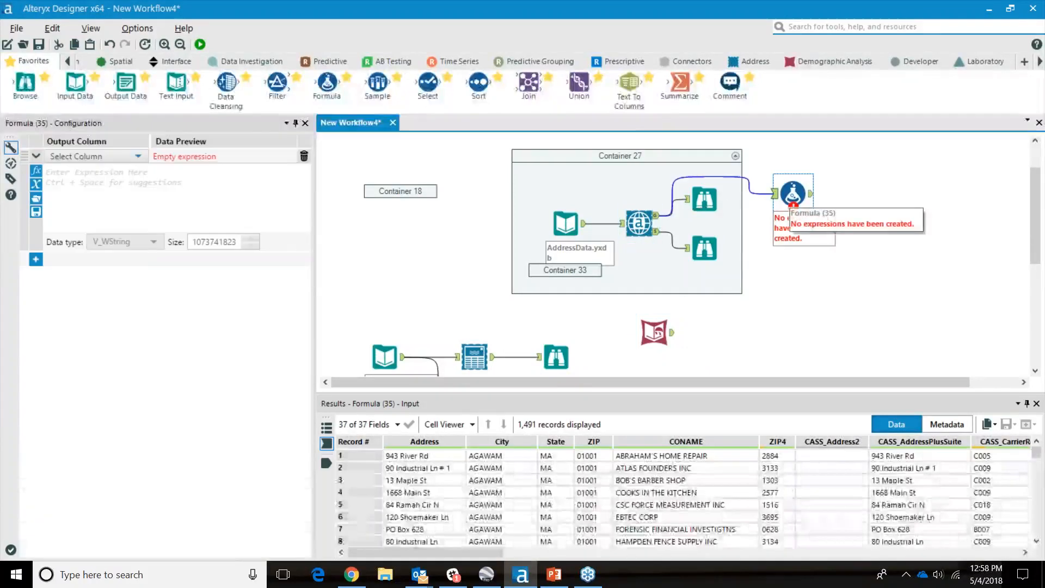
pyautogui.click(138, 156)
pyautogui.click(101, 168)
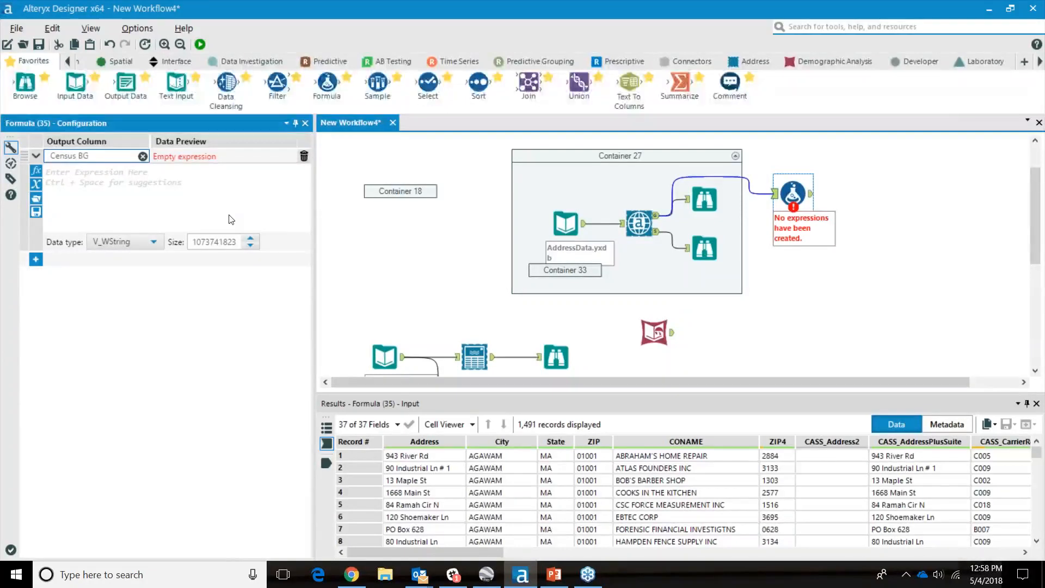
# Step: Define the Census BG column with the expression Left([CensusId], 12)
pyautogui.click(84, 167)
pyautogui.write('left')
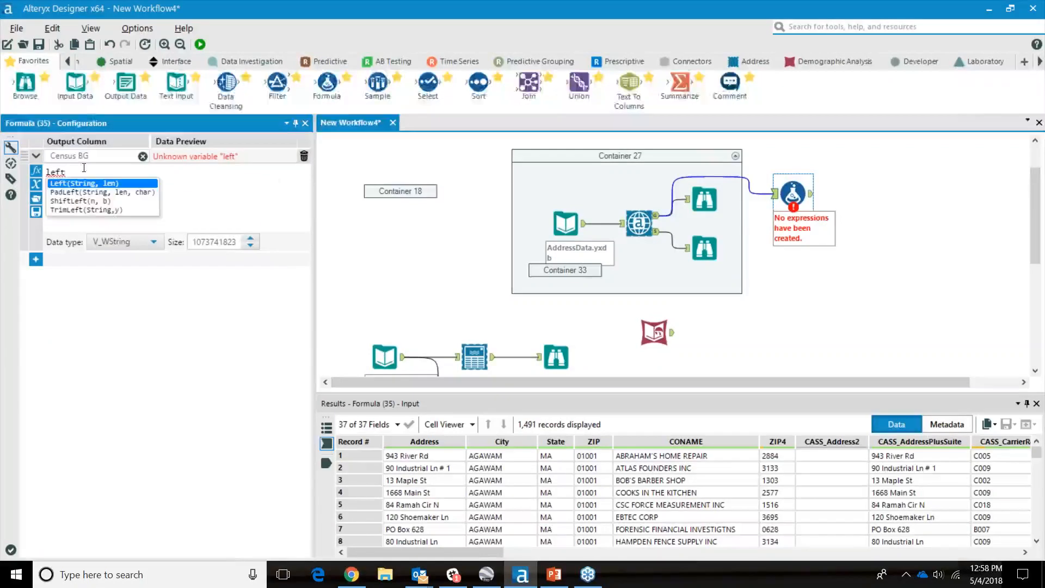
pyautogui.doubleClick(88, 183)
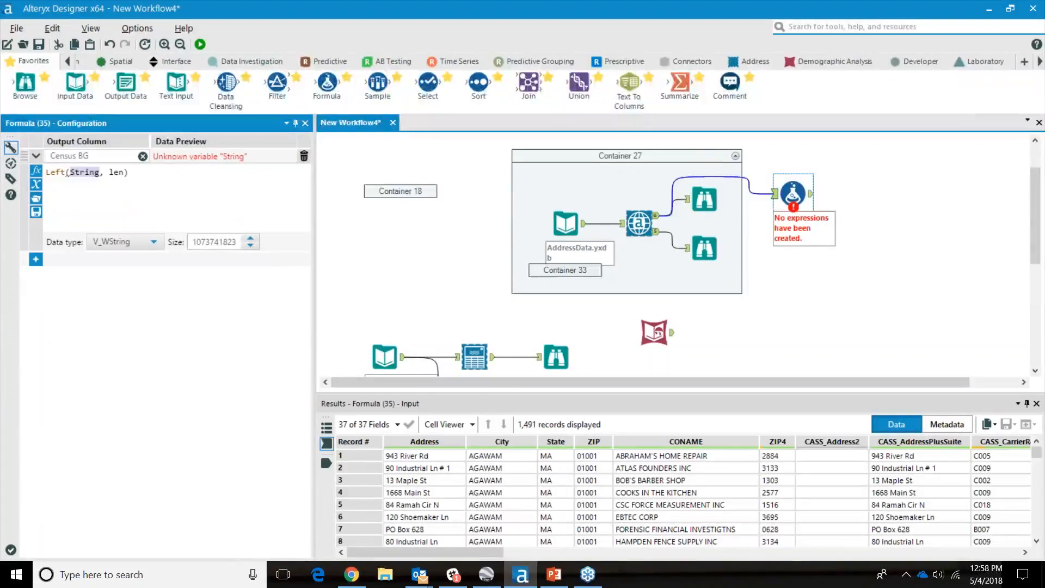
pyautogui.click(36, 185)
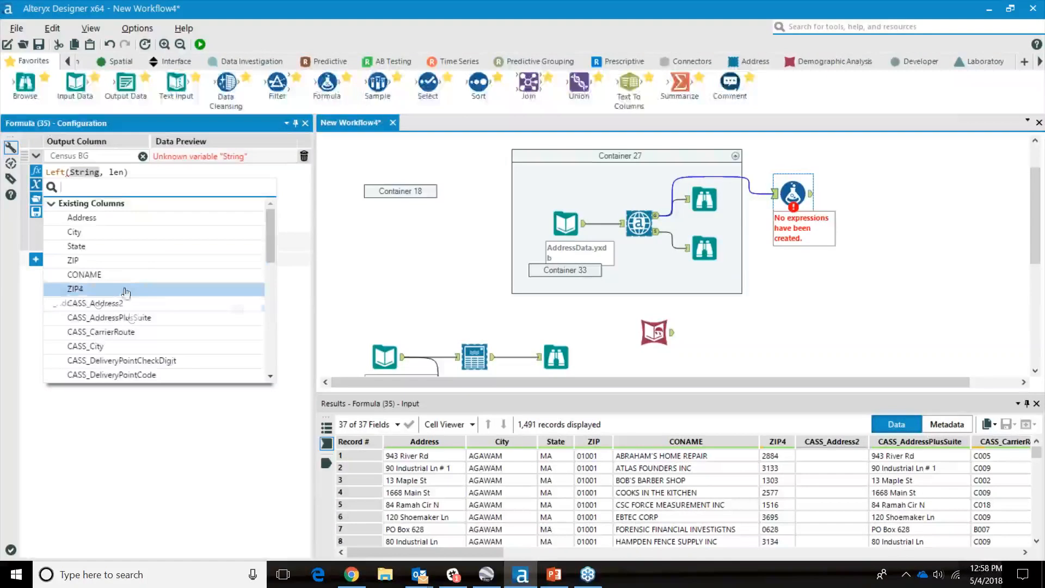
pyautogui.scroll(-5, 139, 280)
pyautogui.scroll(-2, 142, 292)
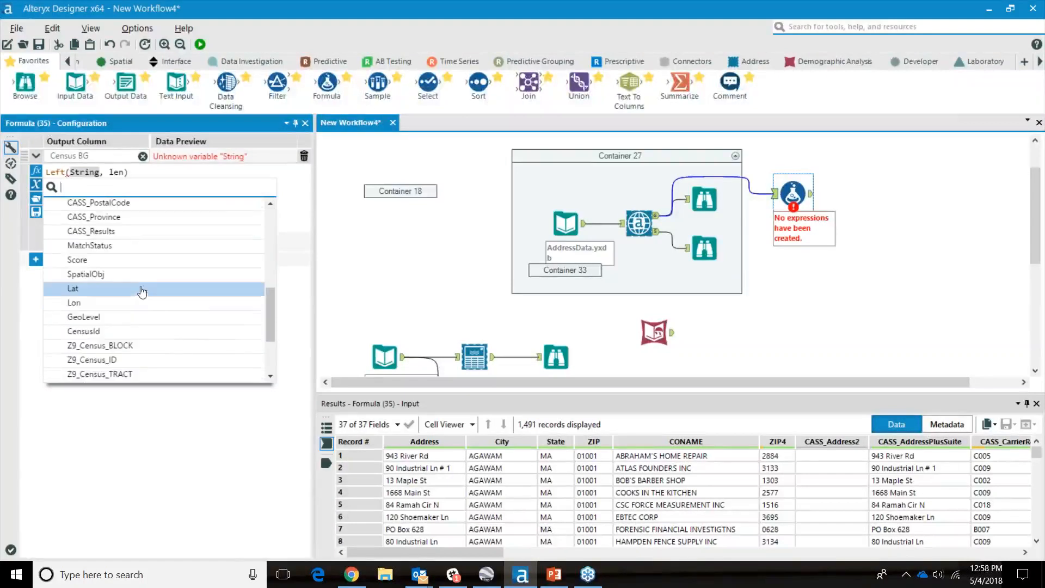
pyautogui.click(108, 330)
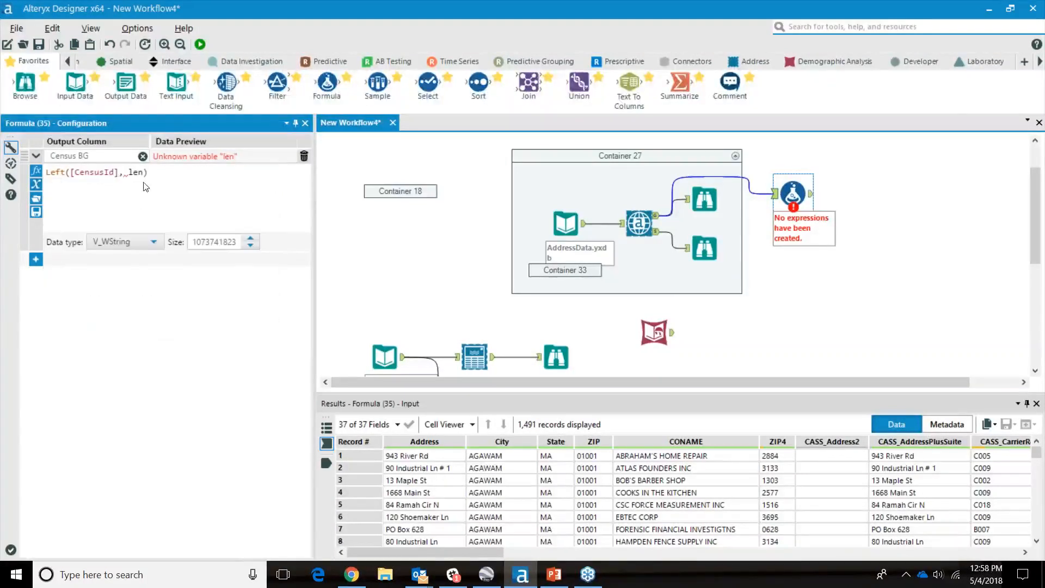
pyautogui.press('BackSpace')
pyautogui.press('BackSpace')
pyautogui.press('BackSpace')
pyautogui.write('12')
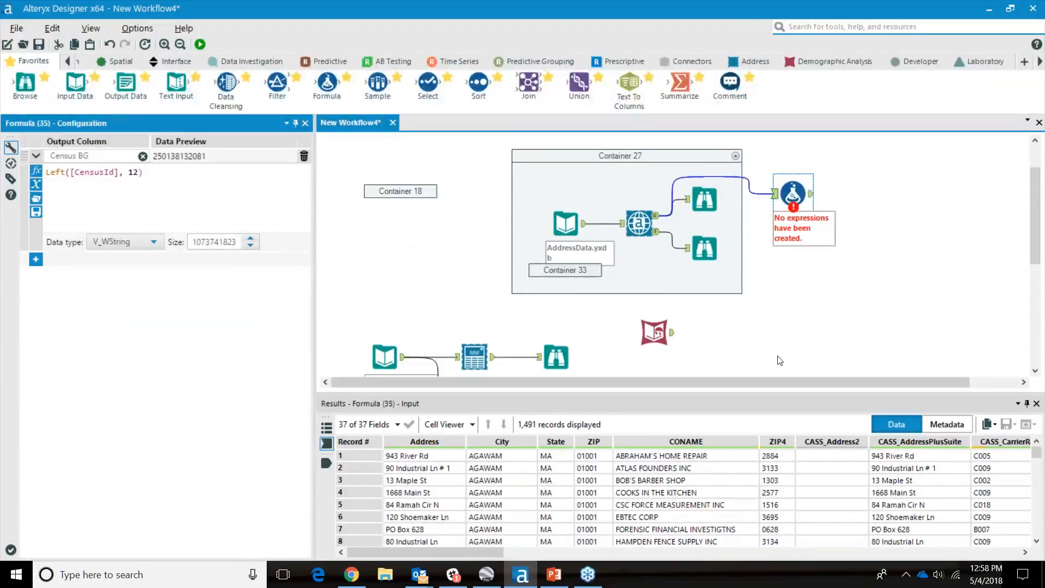
# Step: Add a Join tool with the Formula output as its left input and Allocate Input as its right input
pyautogui.click(803, 341)
pyautogui.click(654, 332)
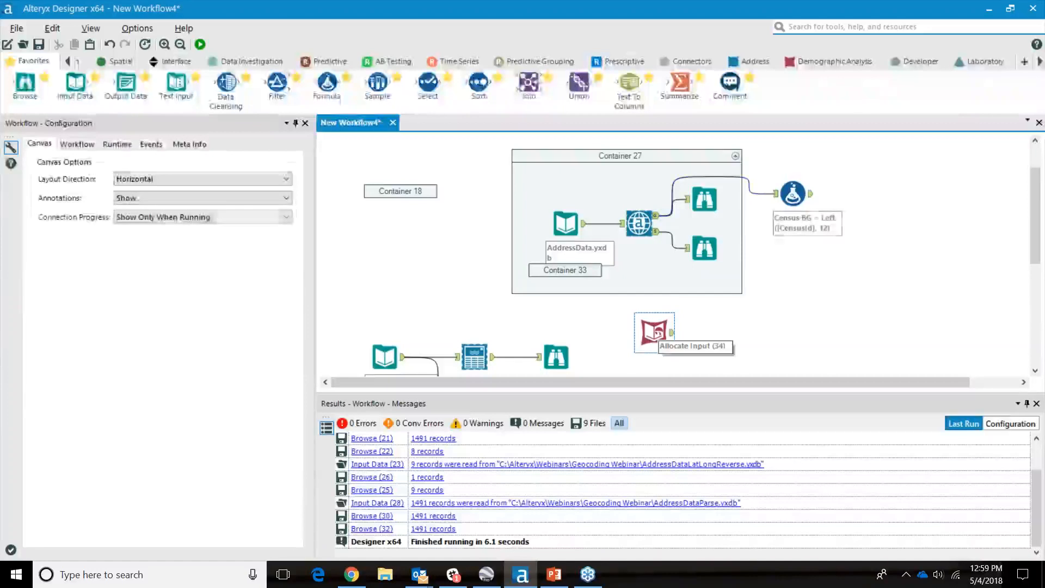
pyautogui.moveTo(528, 83); pyautogui.dragTo(891, 218)
pyautogui.moveTo(673, 332)
pyautogui.mouseDown()
pyautogui.moveTo(897, 223)
pyautogui.moveTo(887, 249)
pyautogui.mouseUp()
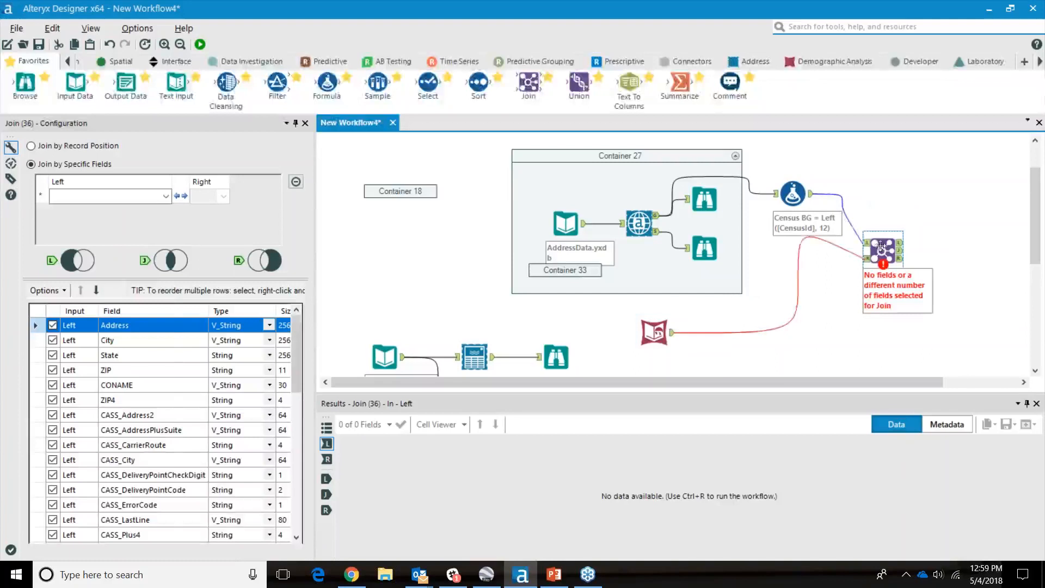
# Step: Configure the Join to match the left field Census BG with the right field Key
pyautogui.click(166, 196)
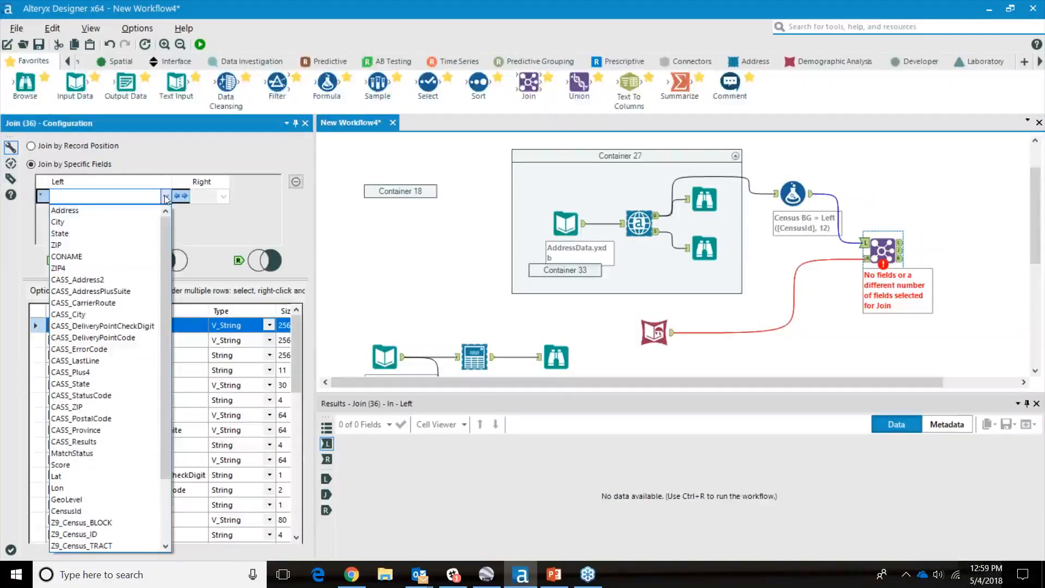
pyautogui.scroll(-1, 168, 241)
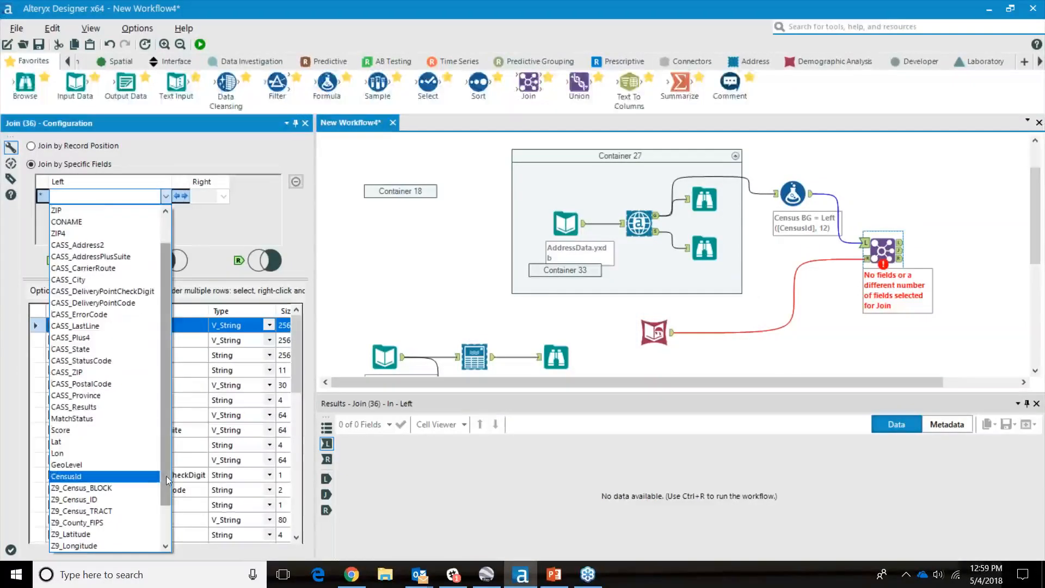
pyautogui.moveTo(165, 476); pyautogui.dragTo(172, 531)
pyautogui.click(111, 548)
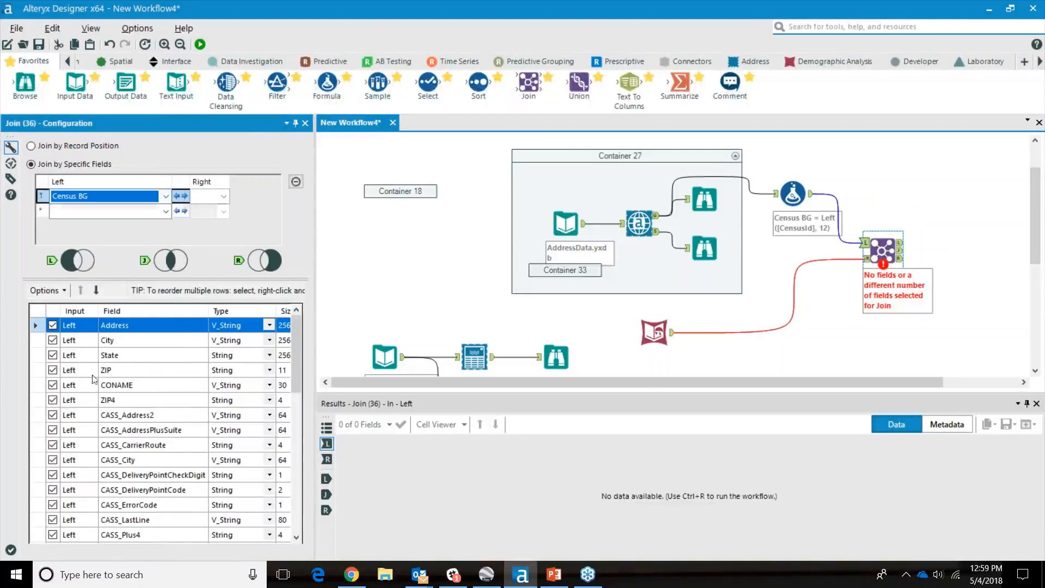
pyautogui.click(224, 195)
pyautogui.click(206, 223)
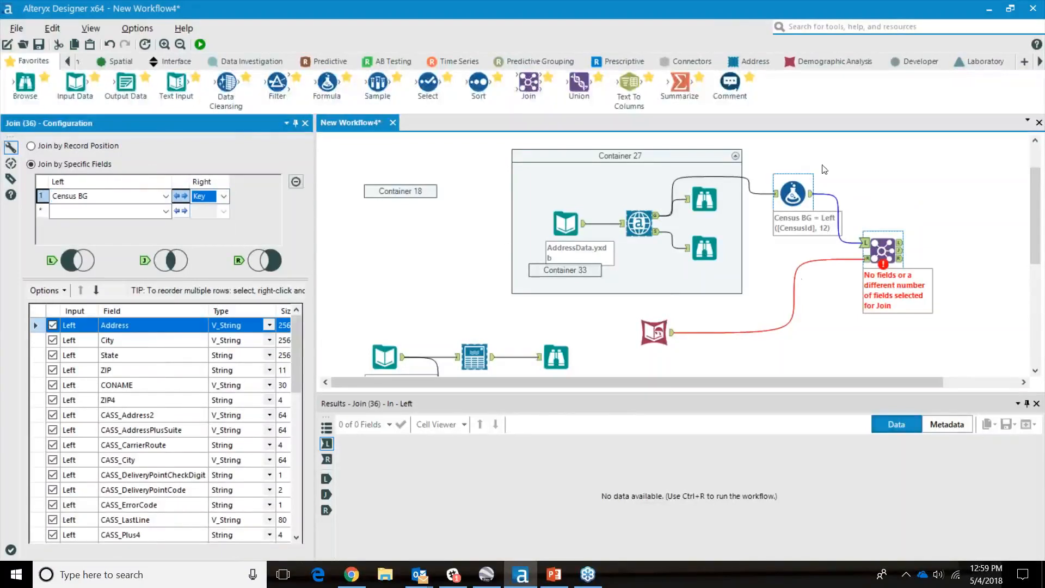
# Step: Add Browse tools to all three Join outputs and run the workflow
pyautogui.click(900, 161)
pyautogui.rightClick(883, 251)
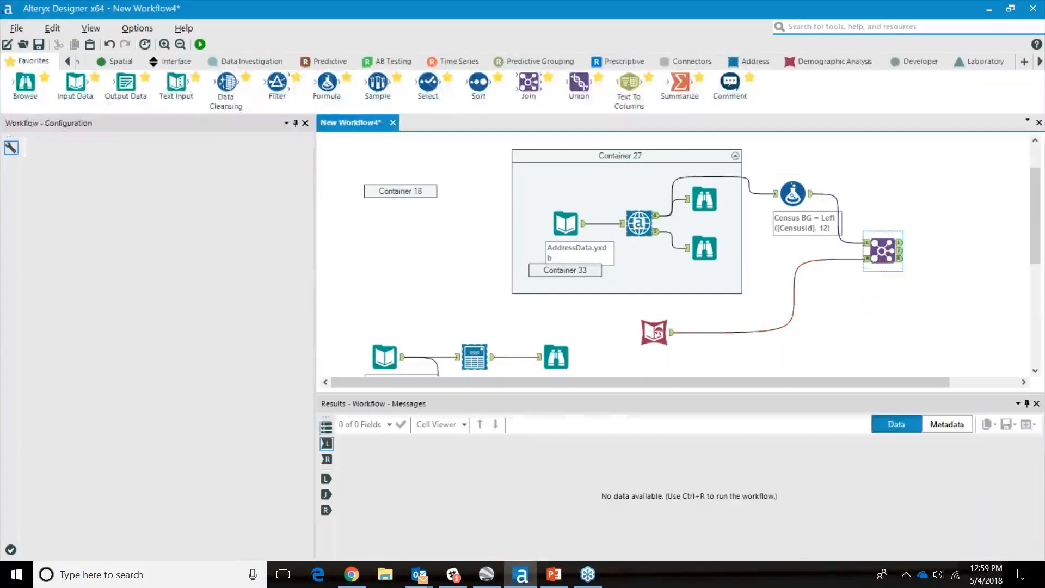
pyautogui.click(910, 461)
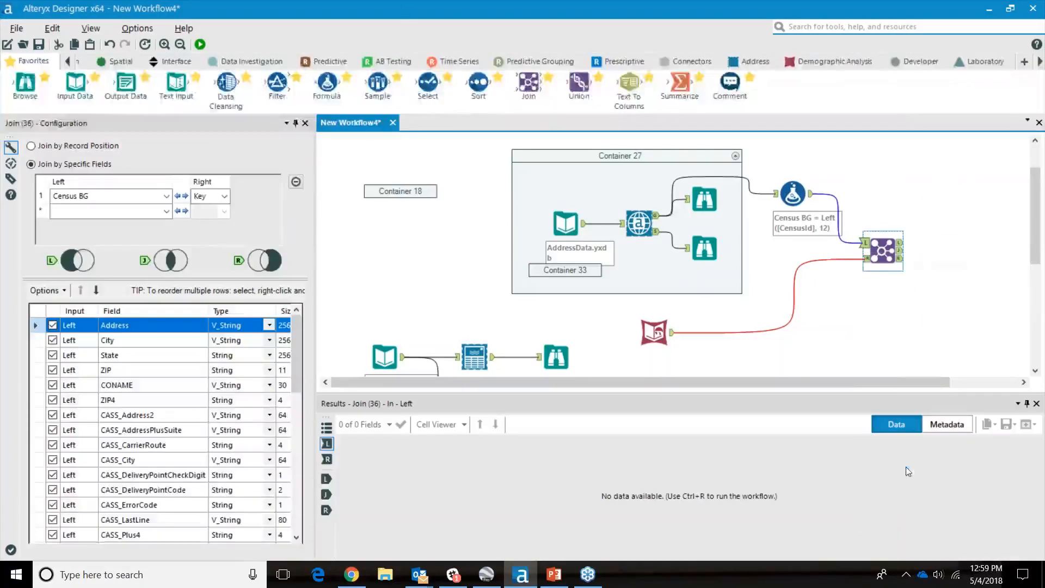
pyautogui.click(201, 44)
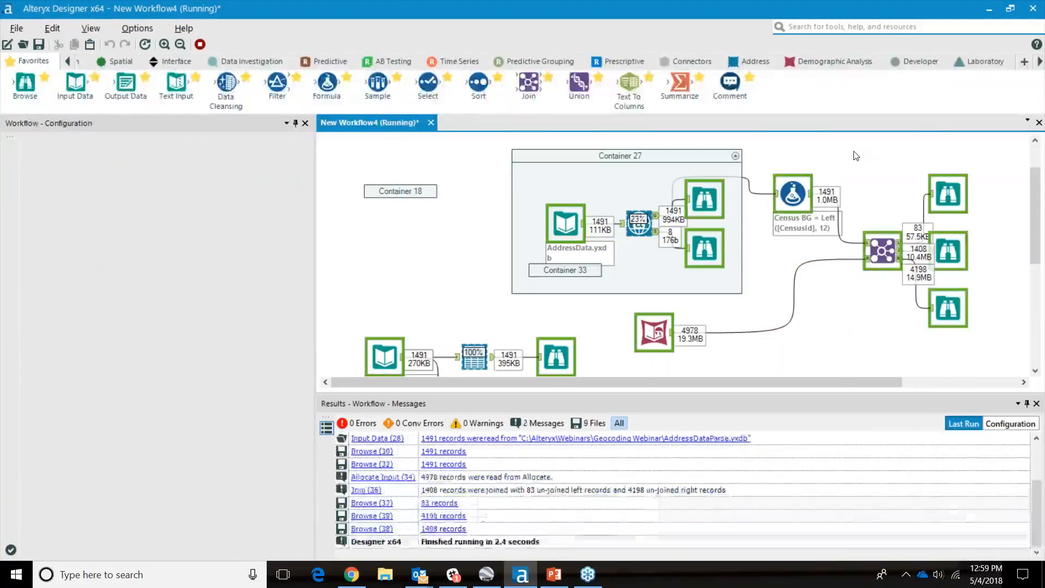
# Step: Examine the unjoined block groups on the map, and the joined address points and block group polygons up close
pyautogui.click(619, 319)
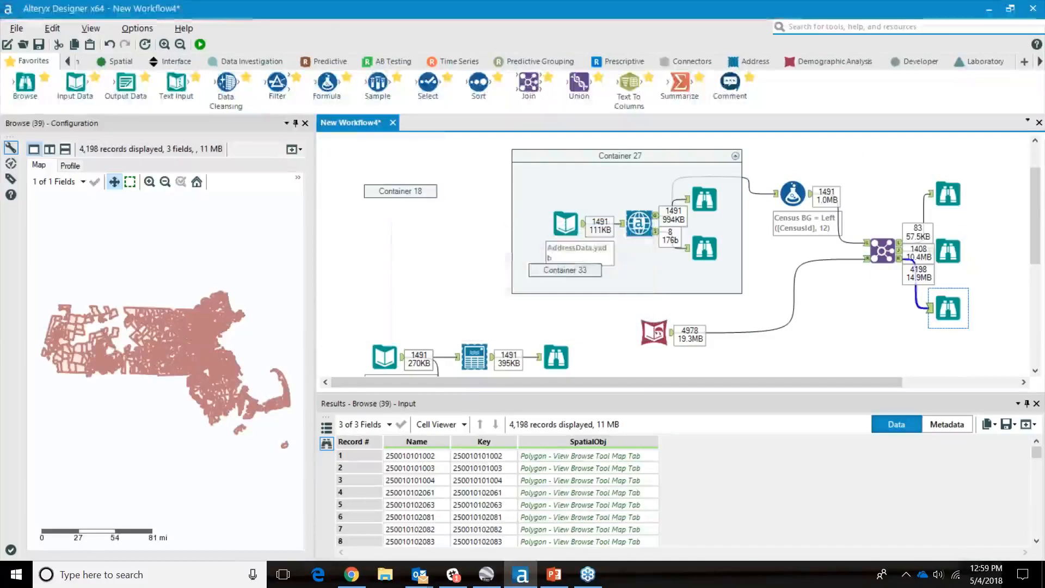
pyautogui.click(948, 251)
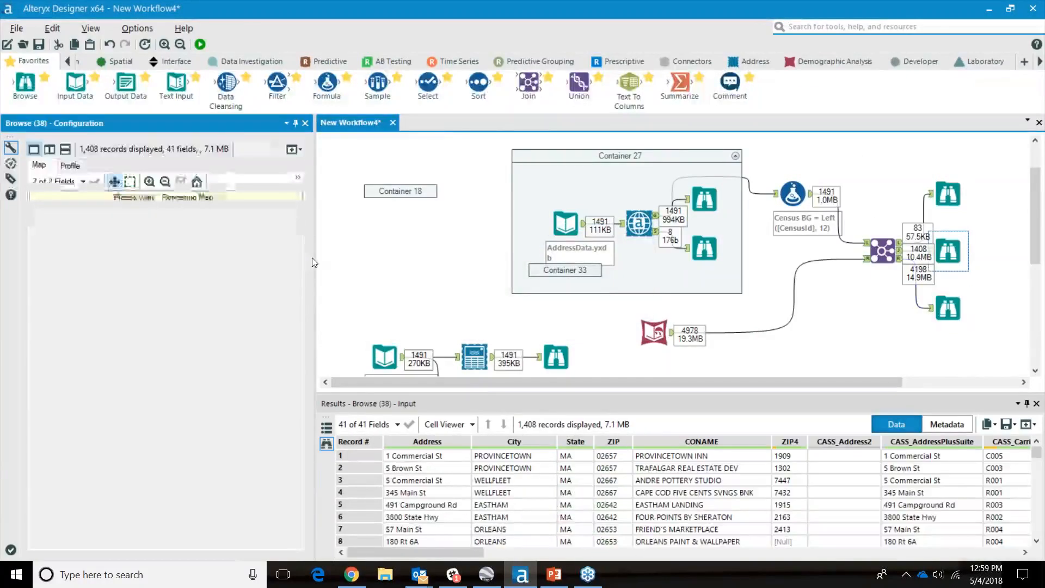
pyautogui.scroll(4, 190, 374)
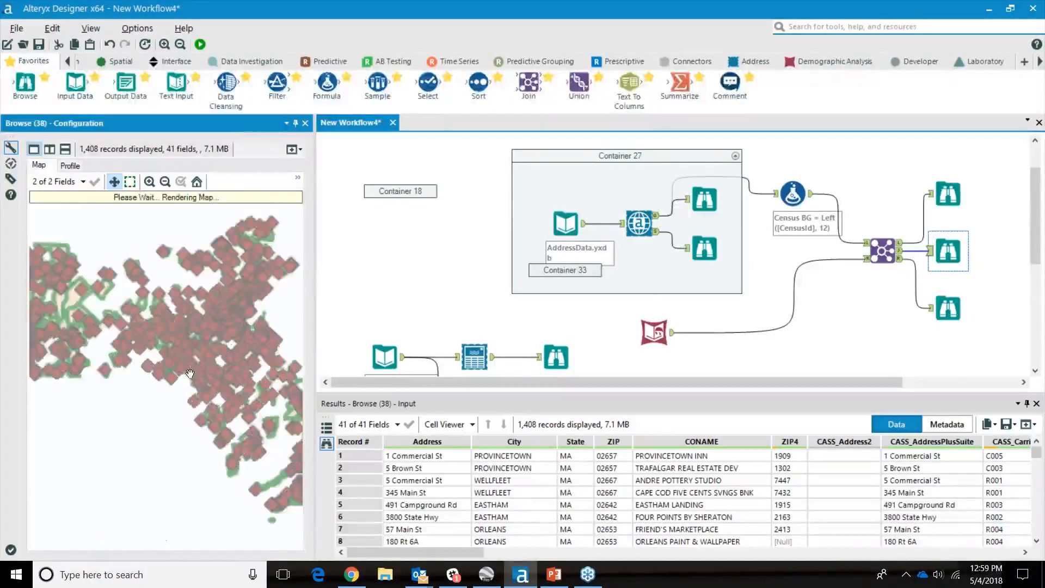
pyautogui.scroll(3, 186, 352)
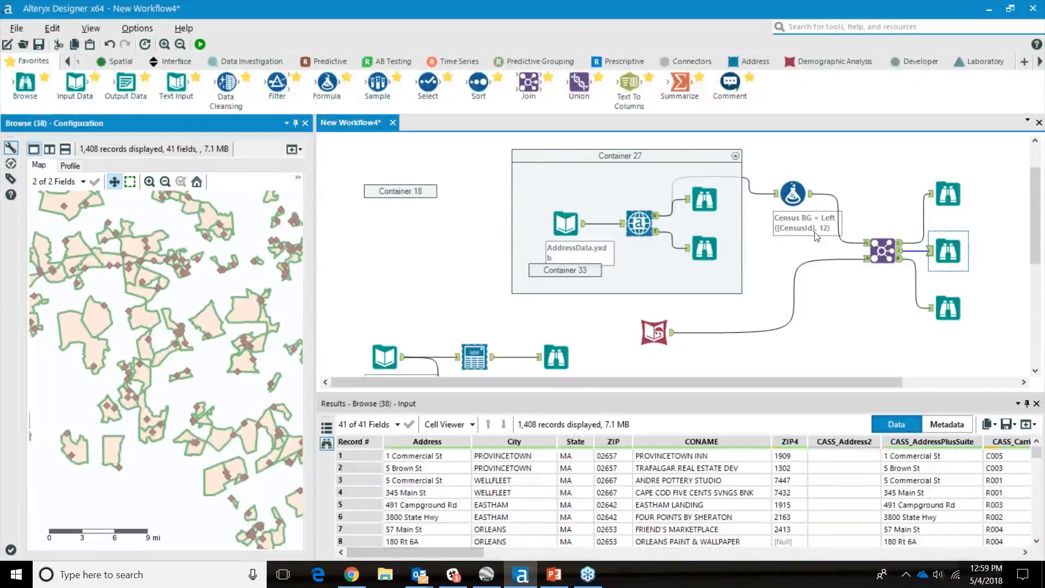
# Step: Check the Lat, Lon, GeoLevel and CensusId columns in the Browse after the geocoder
pyautogui.click(703, 200)
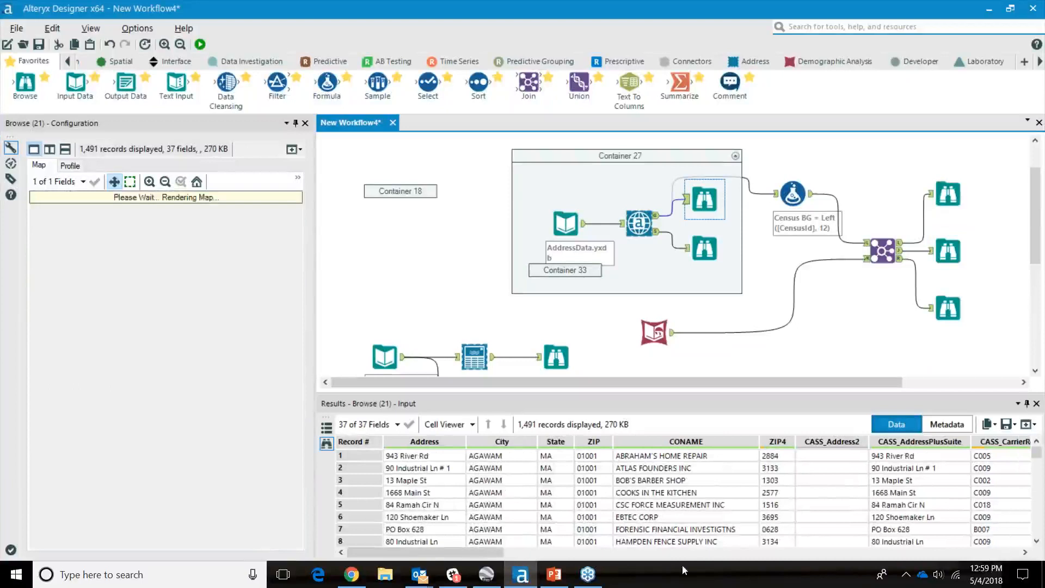
pyautogui.moveTo(430, 552); pyautogui.dragTo(797, 552)
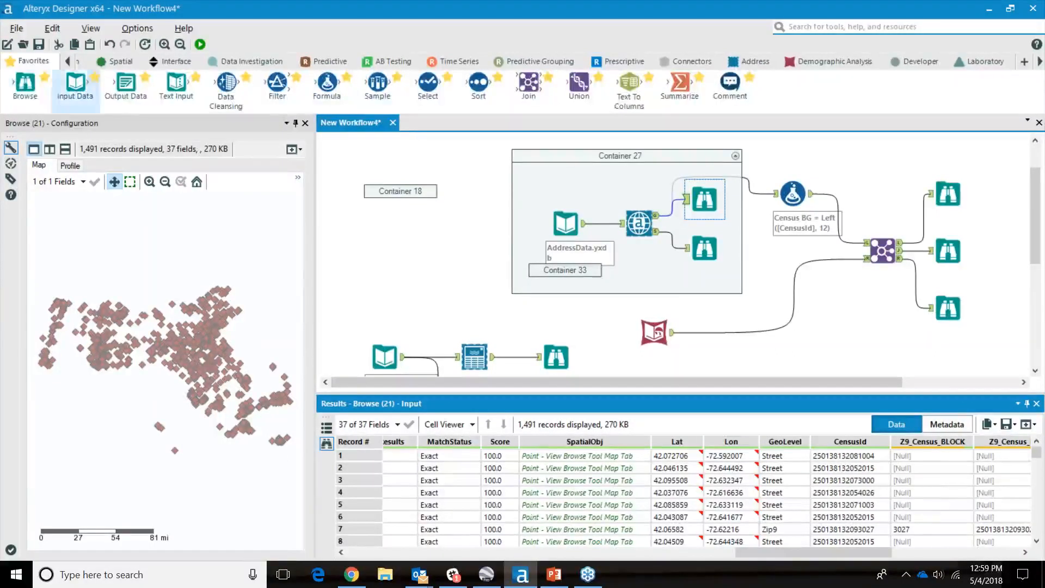
# Step: Open the workflow Message from Chewy.yxmd and enlarge the canvas area to show its whole contents
pyautogui.click(22, 44)
pyautogui.click(288, 143)
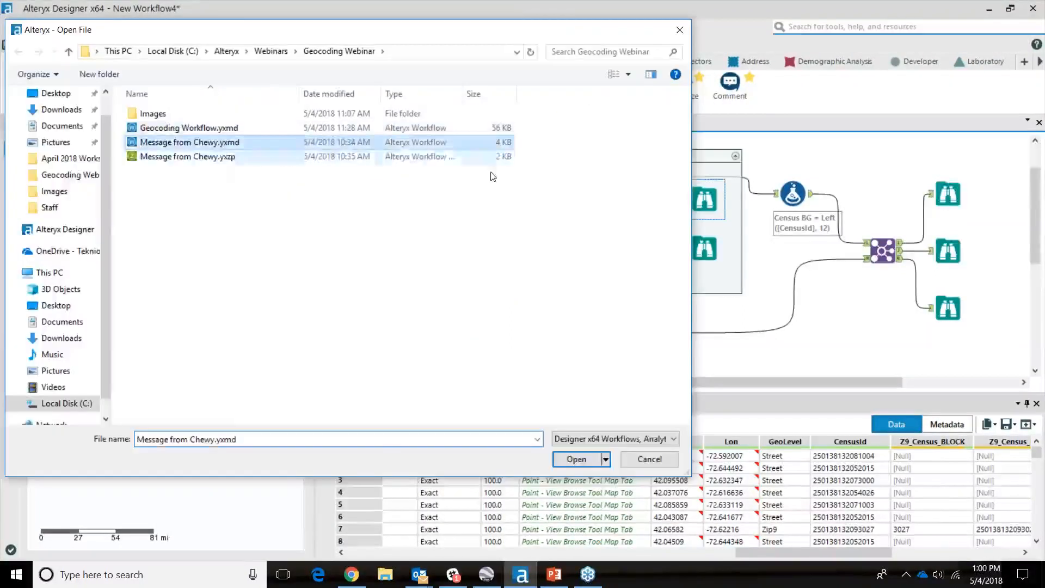
pyautogui.click(592, 459)
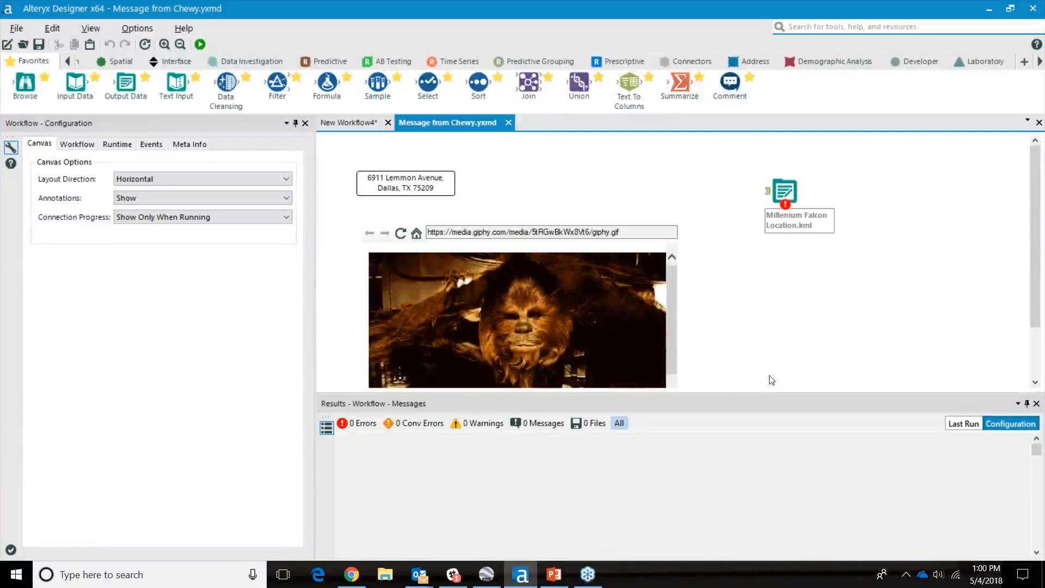
pyautogui.moveTo(768, 394); pyautogui.dragTo(763, 447)
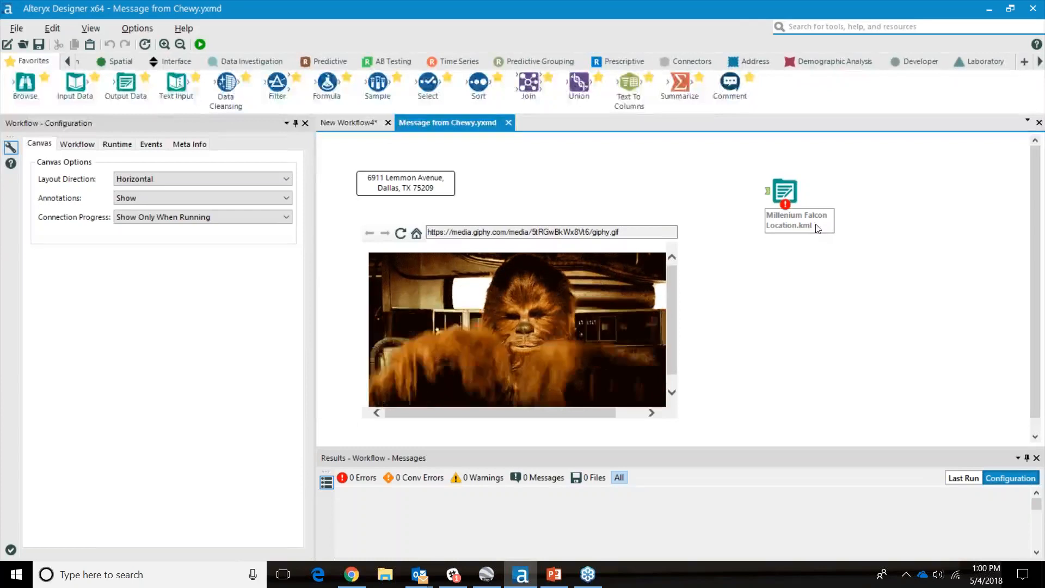
# Step: Add a Text Input tool beside the address note and define the columns Location, Address, City, State and Zip
pyautogui.moveTo(178, 86); pyautogui.dragTo(507, 183)
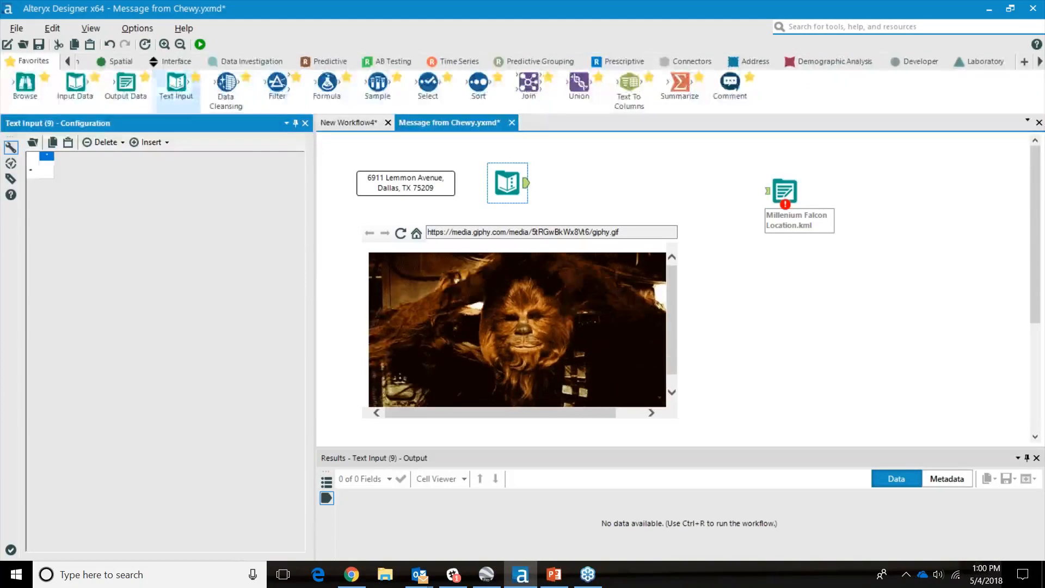
pyautogui.write('Location')
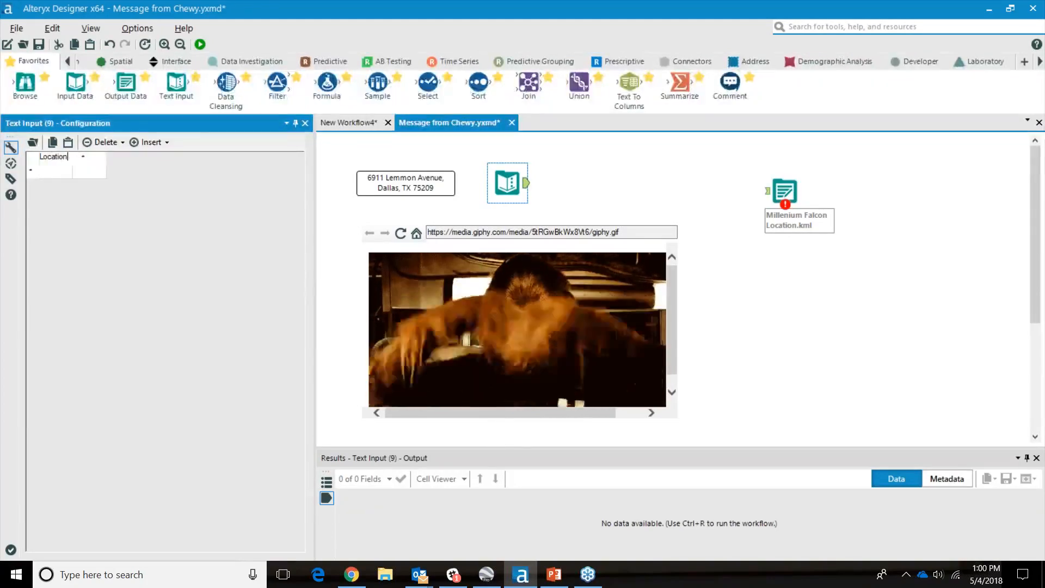
pyautogui.press('Tab')
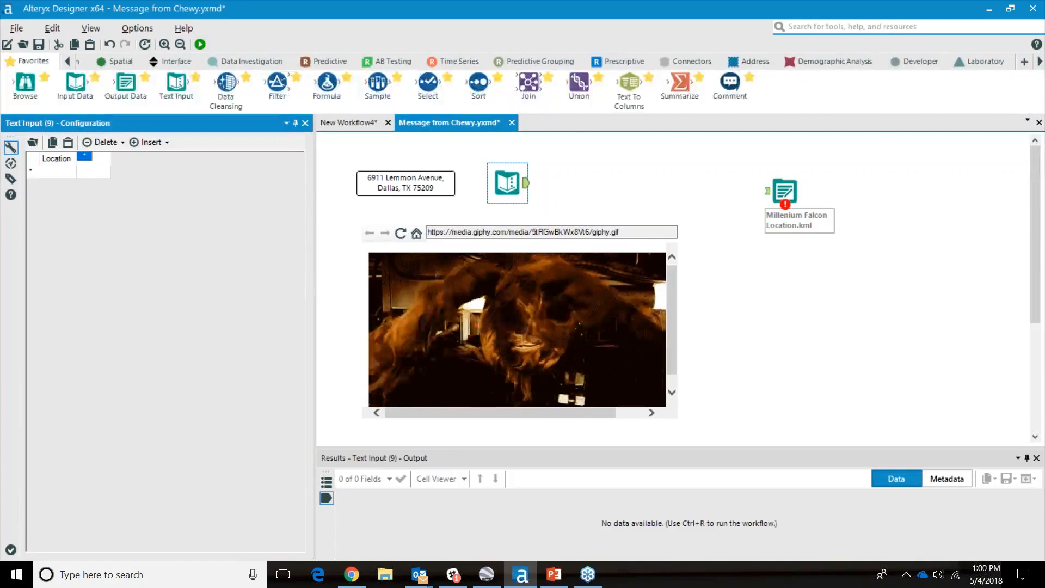
pyautogui.write('Address')
pyautogui.press('Tab')
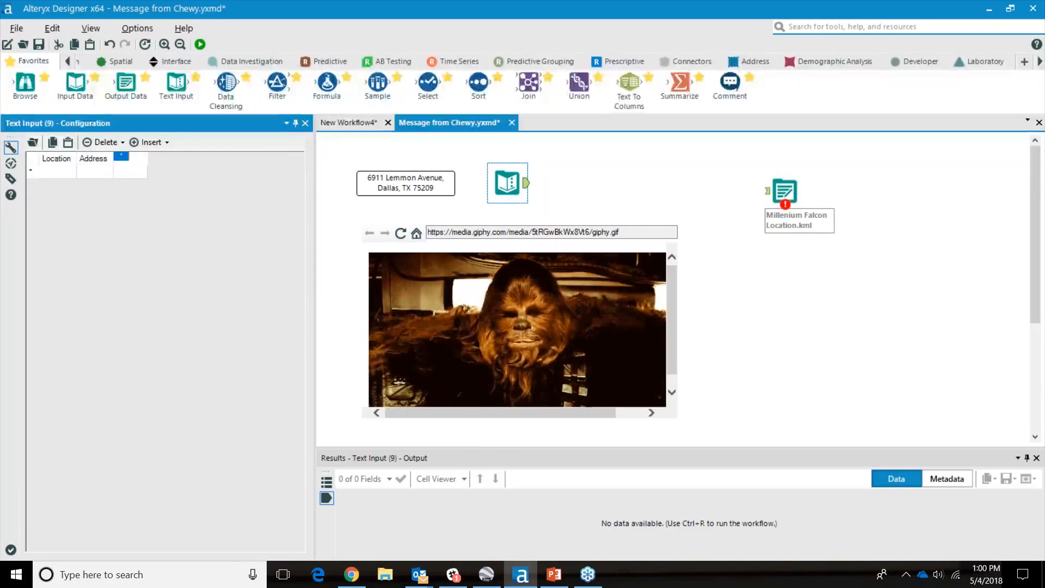
pyautogui.write('C')
pyautogui.write('State')
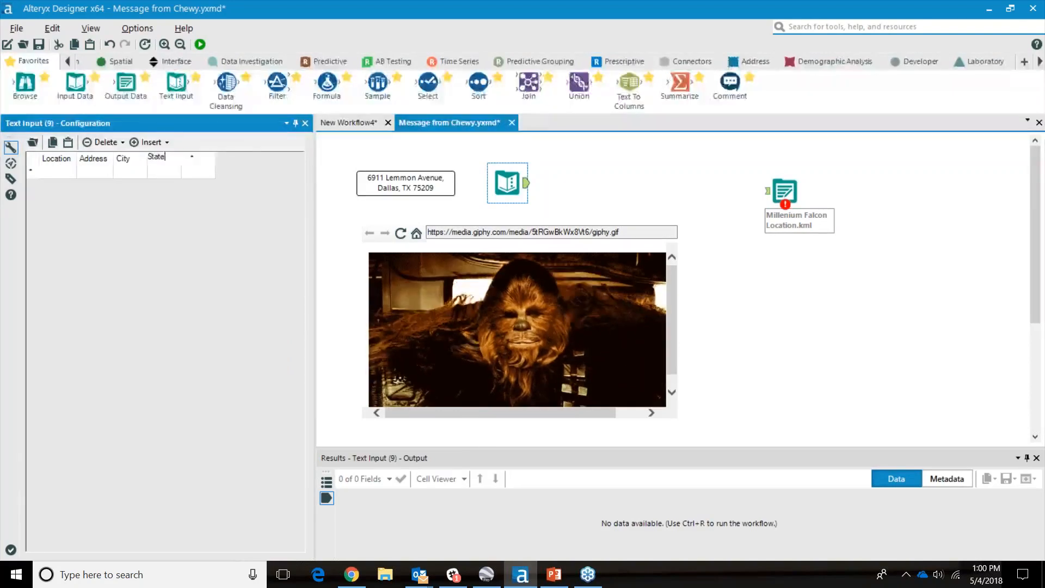
pyautogui.press('Tab')
pyautogui.write('Zip')
pyautogui.press('BackSpace')
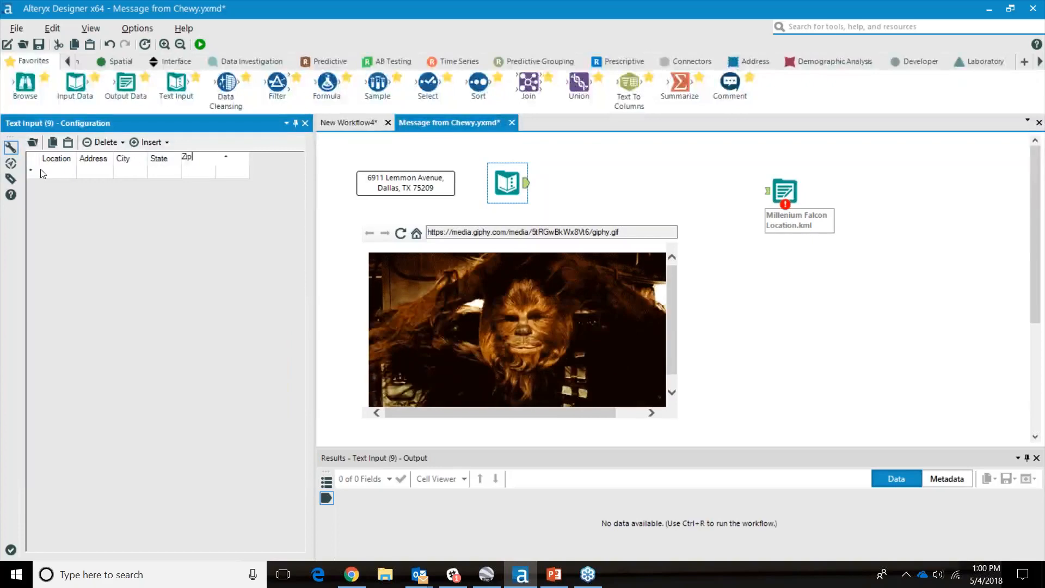
# Step: Fill the first Text Input row with the location Millenium Falcon and the street address, city, state and ZIP code from the address note
pyautogui.write('Millenium Falcon')
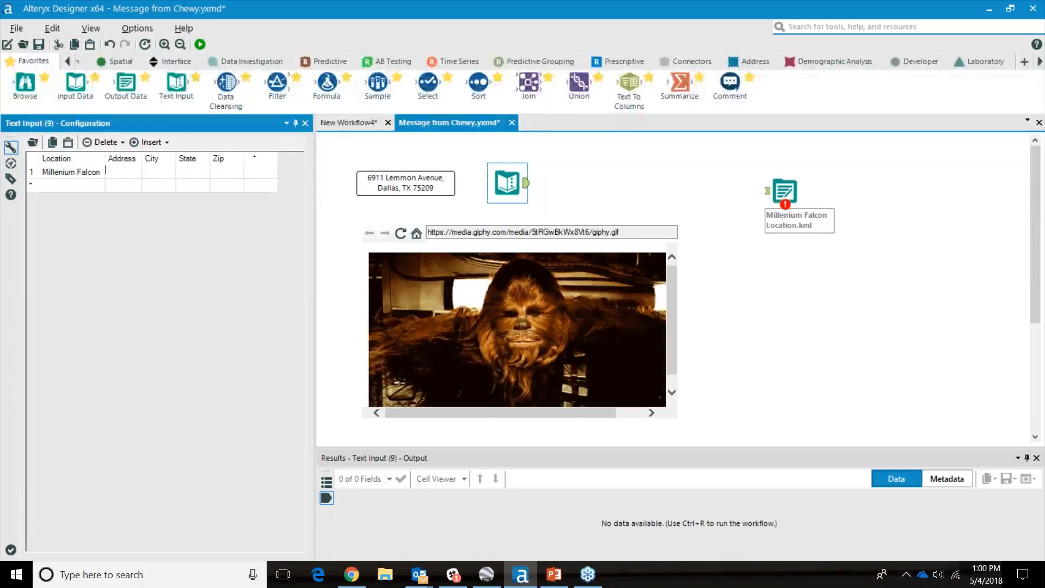
pyautogui.write('6911 Lemmon Avenue')
pyautogui.press('Tab')
pyautogui.write('Dallas')
pyautogui.press('Tab')
pyautogui.write('TX')
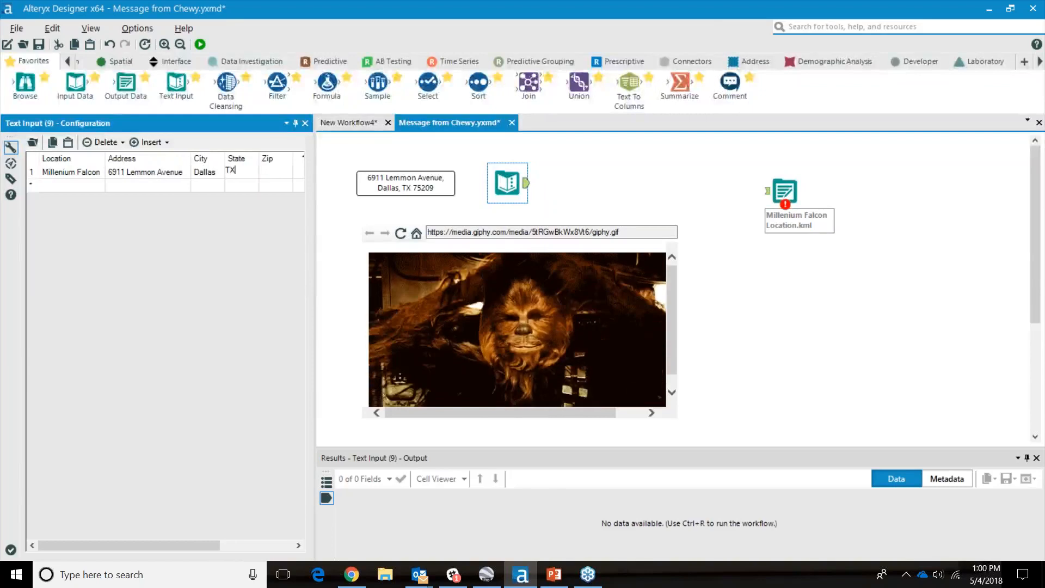
pyautogui.press('Tab')
pyautogui.write('75203')
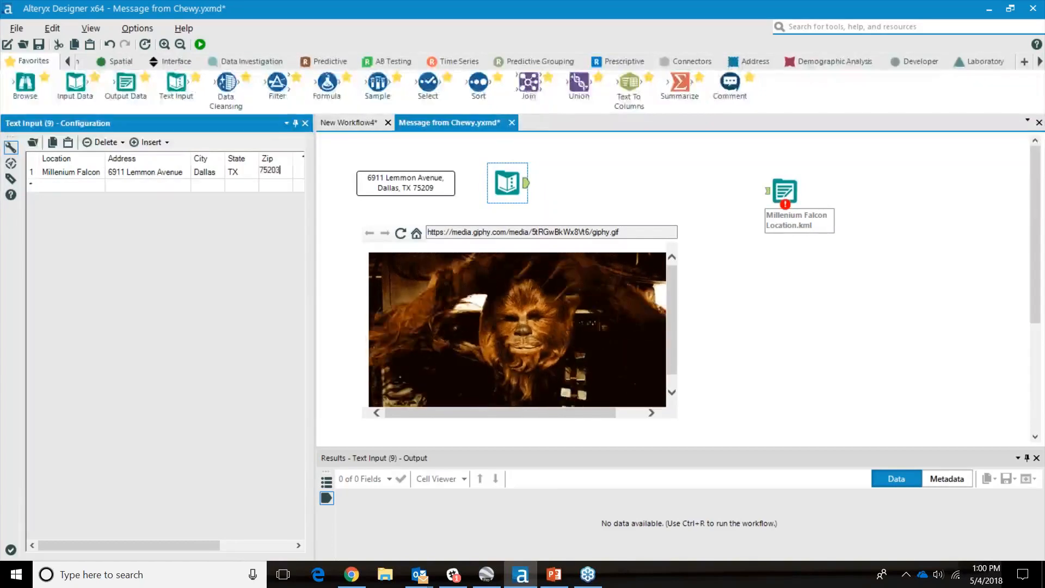
pyautogui.press('BackSpace')
pyautogui.write('9')
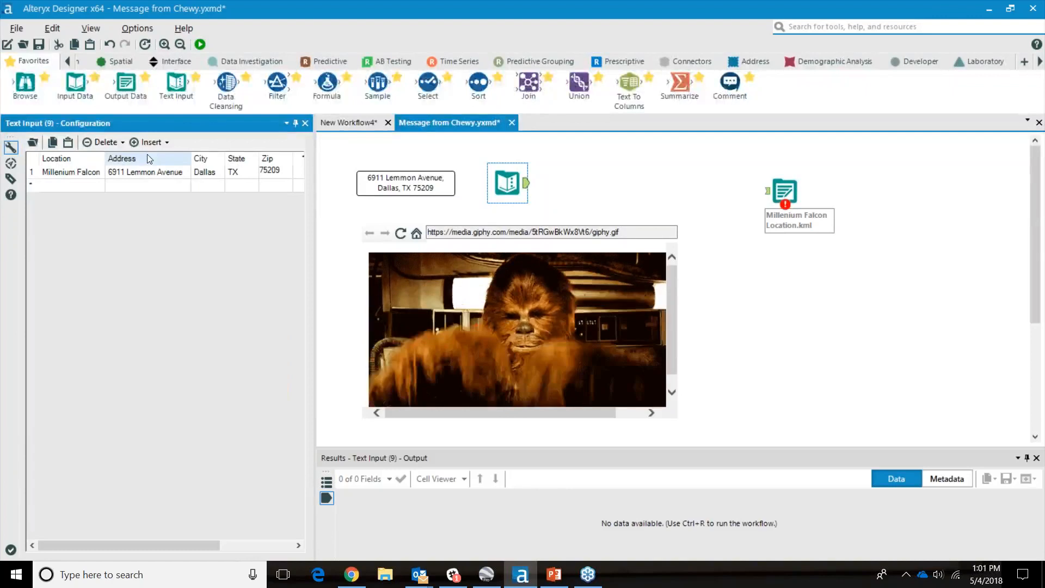
pyautogui.click(577, 163)
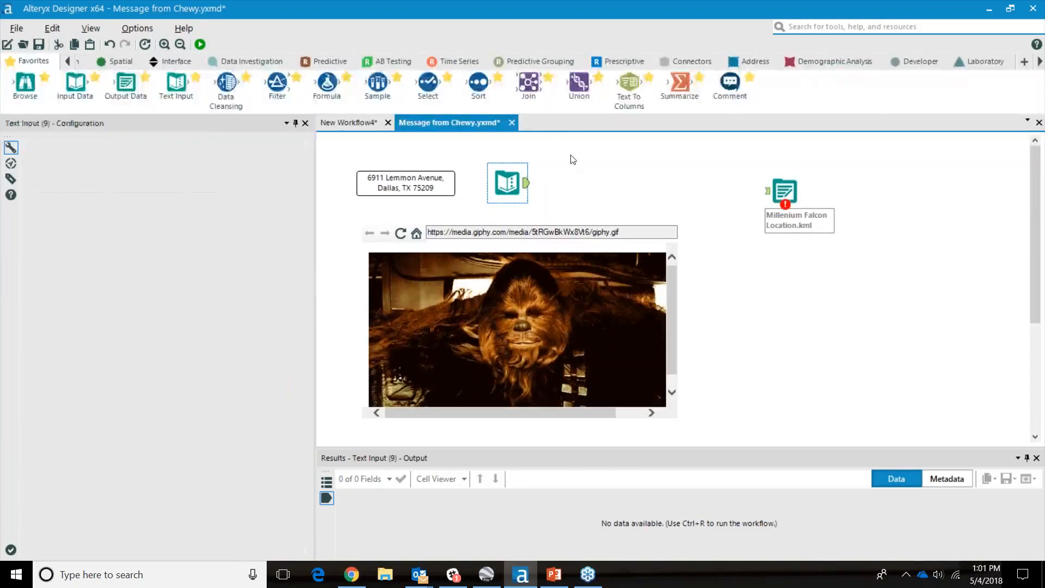
# Step: Connect a Street Geocoder after the Text Input and a Browse tool after the geocoder
pyautogui.click(754, 61)
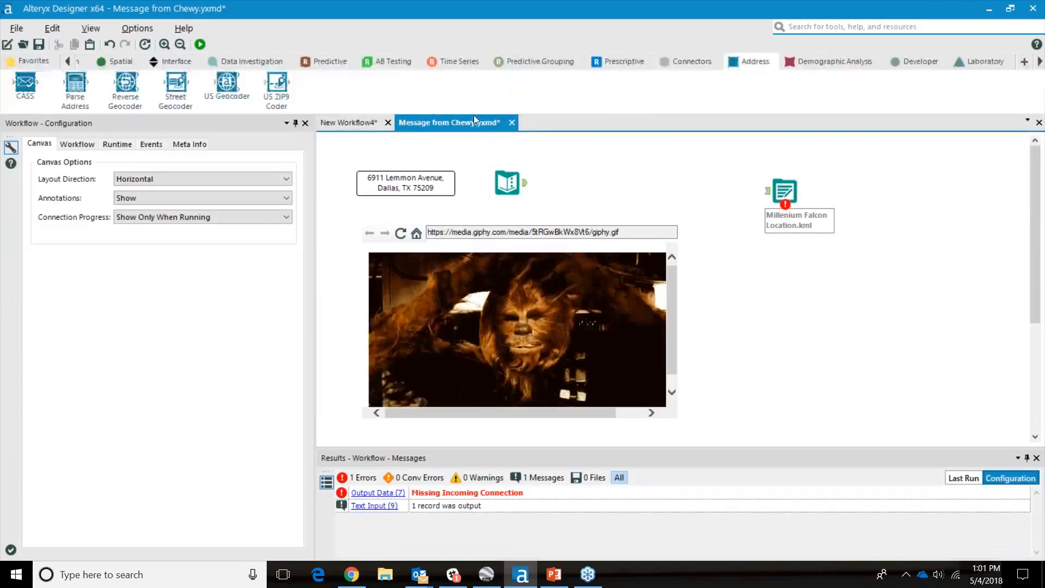
pyautogui.moveTo(173, 88); pyautogui.dragTo(581, 183)
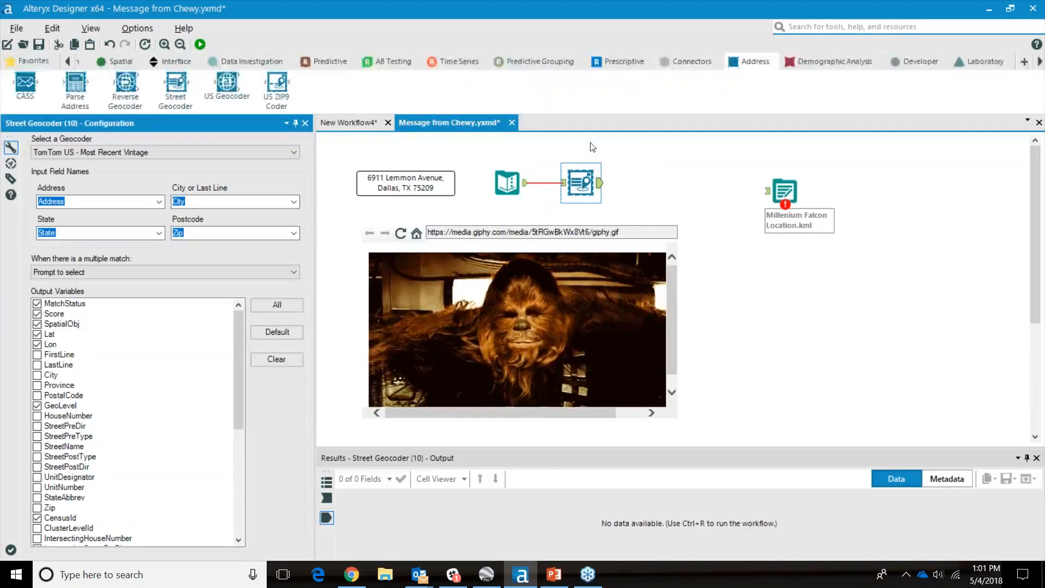
pyautogui.click(28, 61)
pyautogui.moveTo(25, 85); pyautogui.dragTo(648, 184)
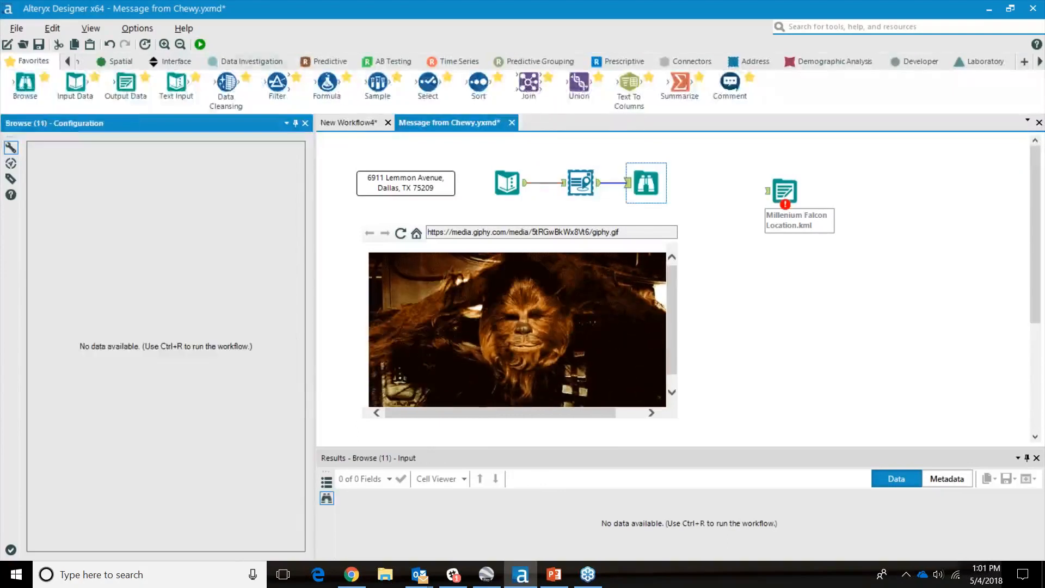
# Step: Run the workflow and check the match and coordinate columns of the geocoded record through to CensusId
pyautogui.hotkey('ctrl', 'r')
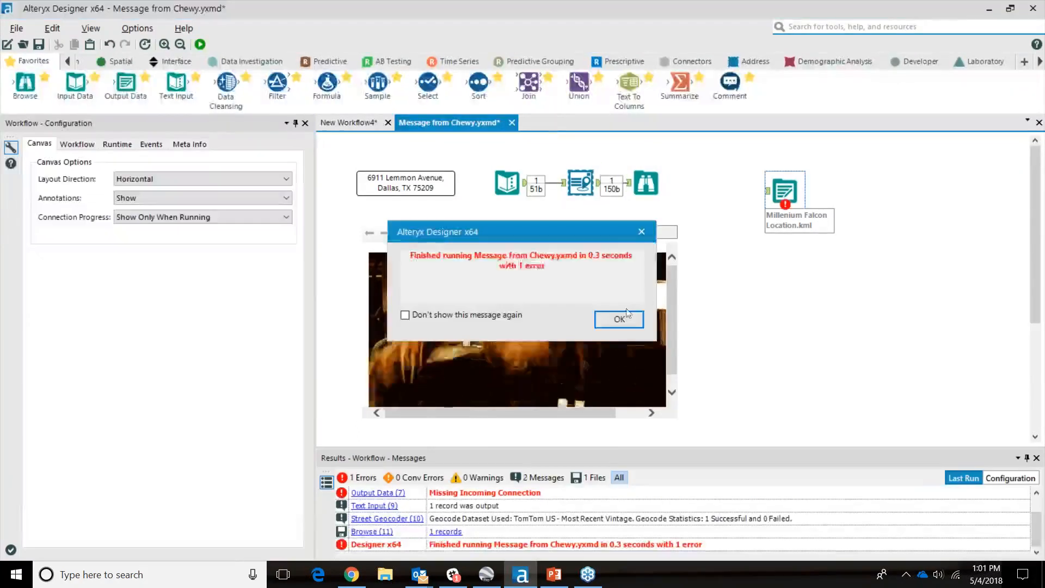
pyautogui.click(618, 319)
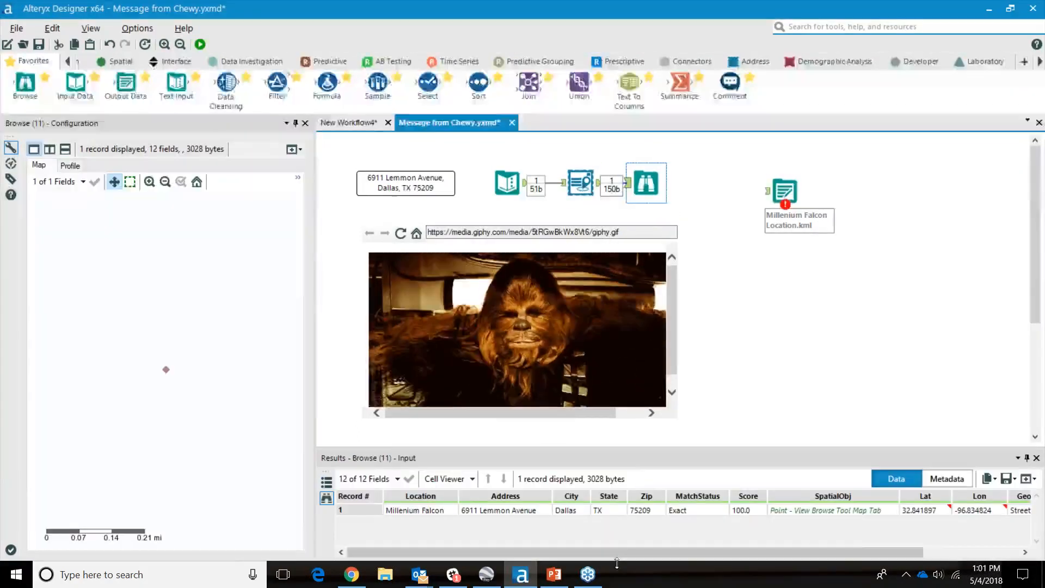
pyautogui.moveTo(682, 557); pyautogui.dragTo(778, 557)
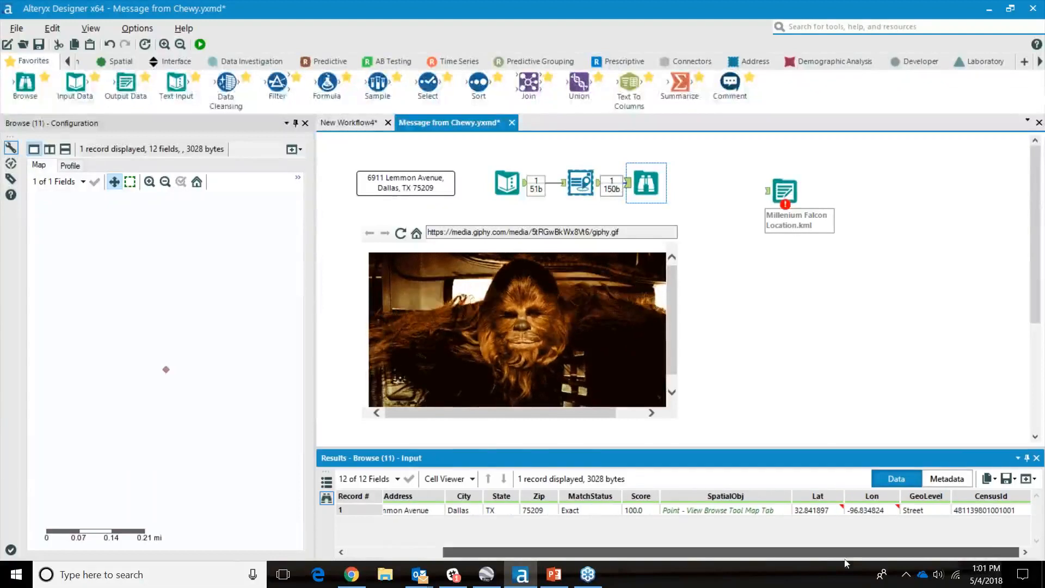
# Step: Connect the Street Geocoder to the Millenium Falcon Location.kml output and set its Name Field to Location
pyautogui.moveTo(599, 183); pyautogui.dragTo(752, 182)
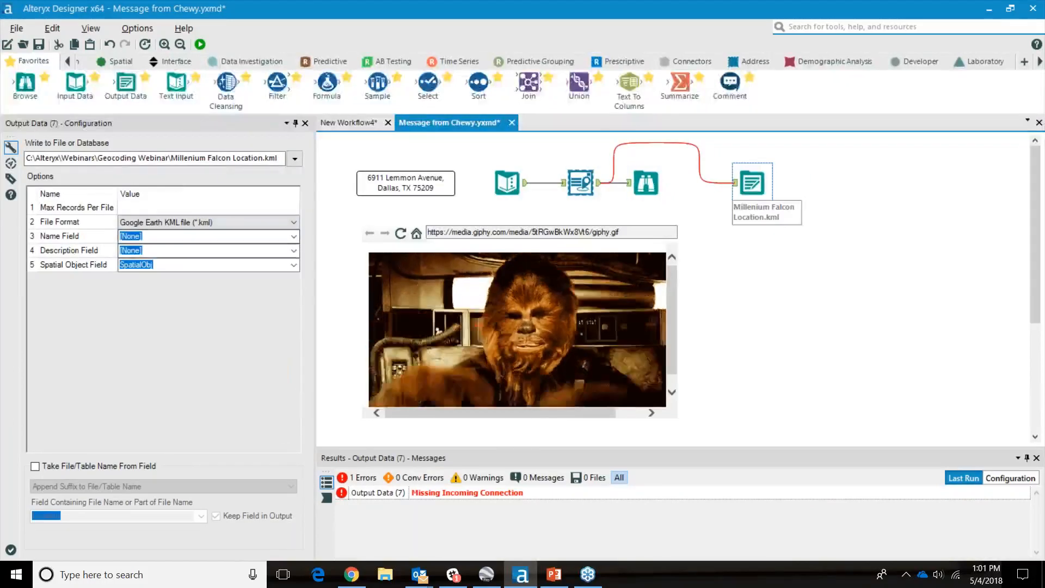
pyautogui.click(158, 237)
pyautogui.click(156, 259)
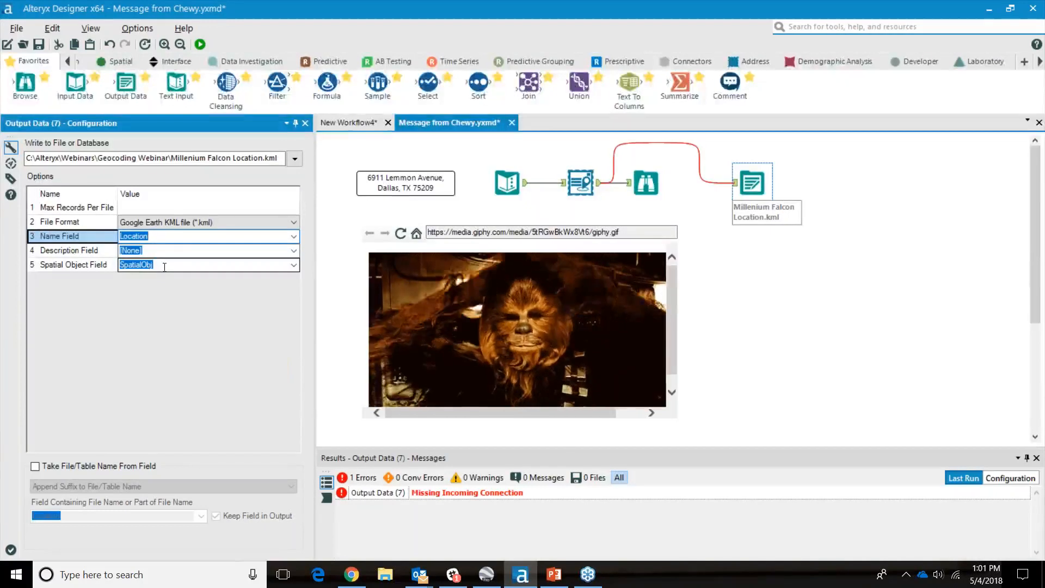
# Step: Run the workflow and open the written Millenium Falcon Location.kml file in Google Earth Pro
pyautogui.click(198, 44)
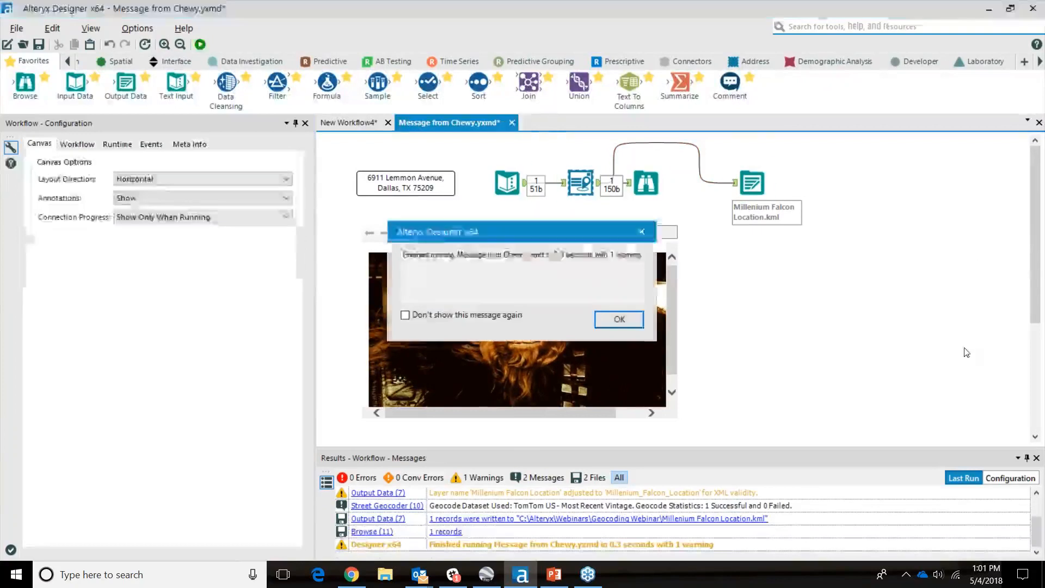
pyautogui.click(632, 322)
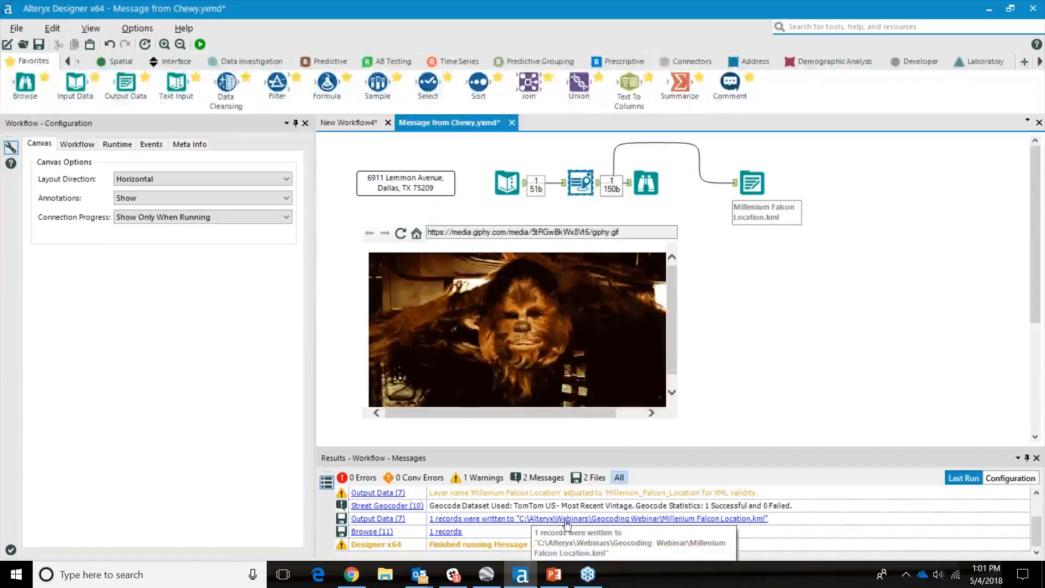
pyautogui.click(596, 523)
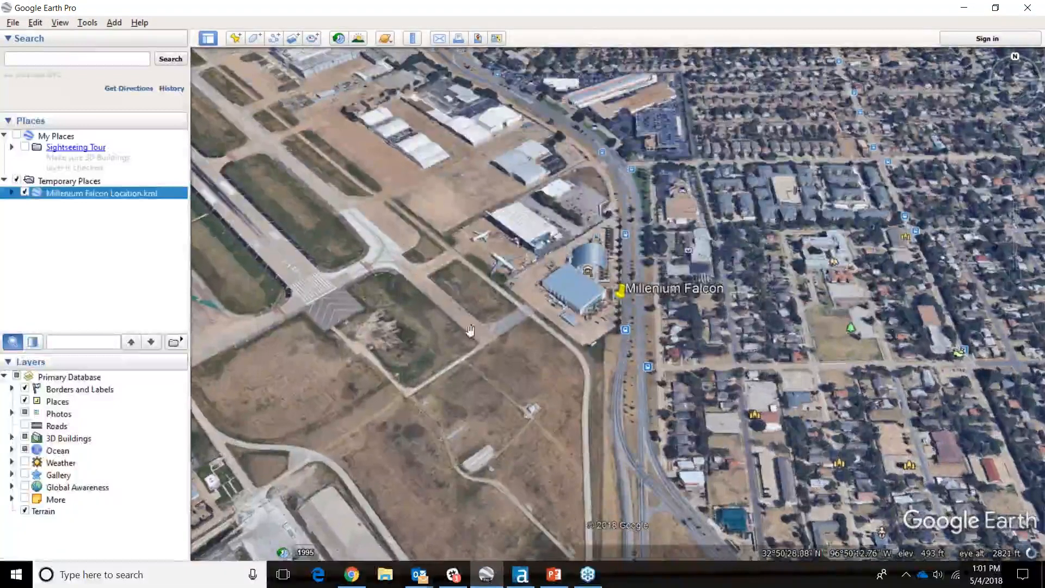
# Step: Examine the surroundings of the Millenium Falcon placemark and the place details of the building beside it
pyautogui.scroll(-1, 401, 236)
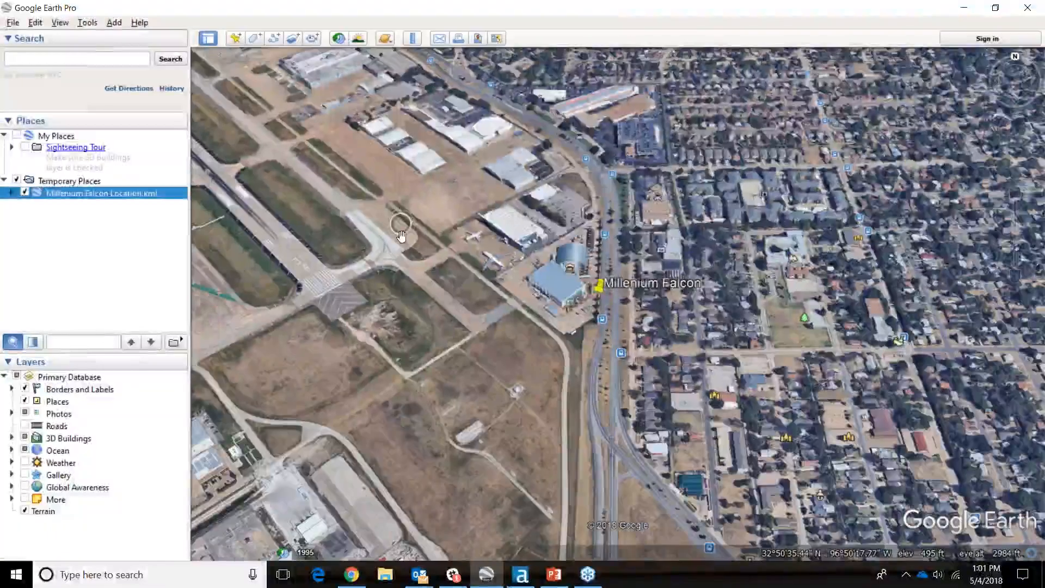
pyautogui.scroll(-2, 402, 236)
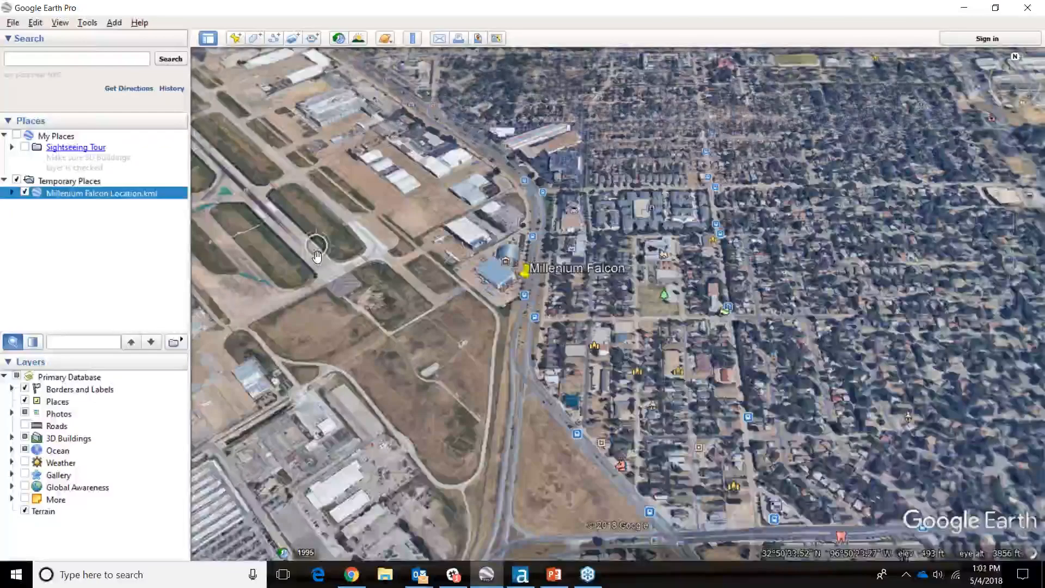
pyautogui.scroll(2, 330, 203)
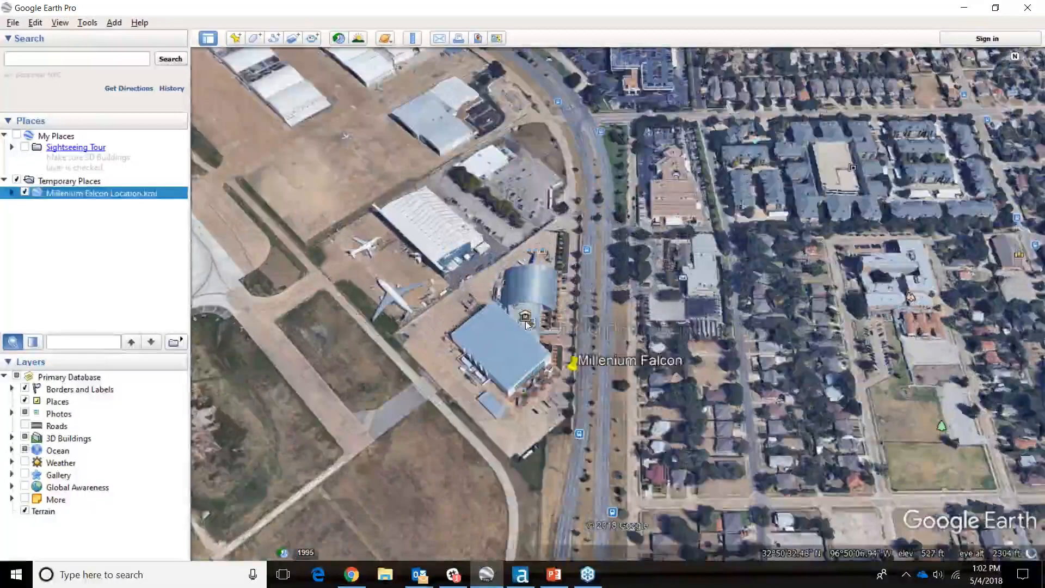
pyautogui.click(524, 319)
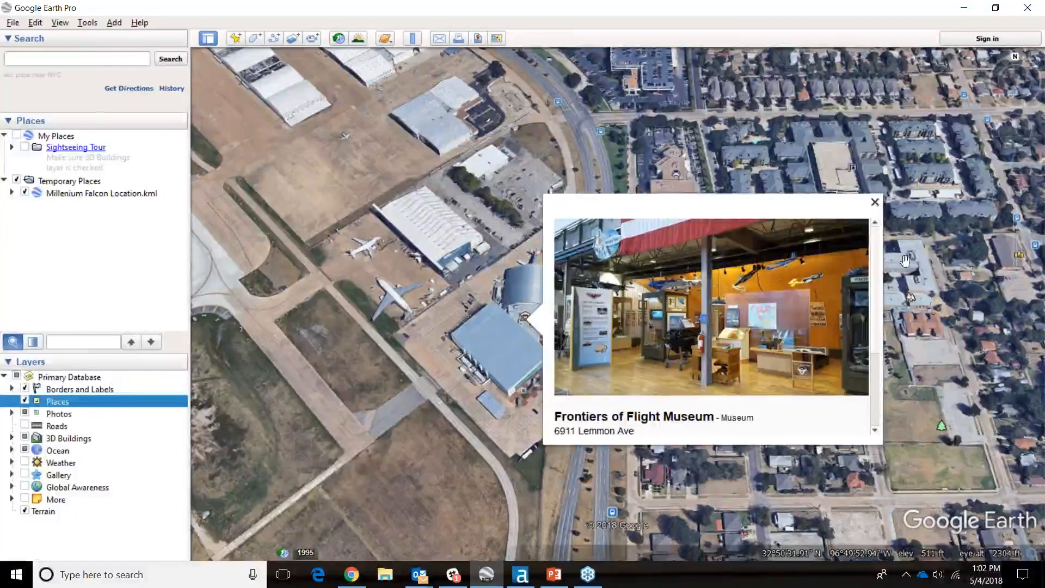
pyautogui.click(875, 203)
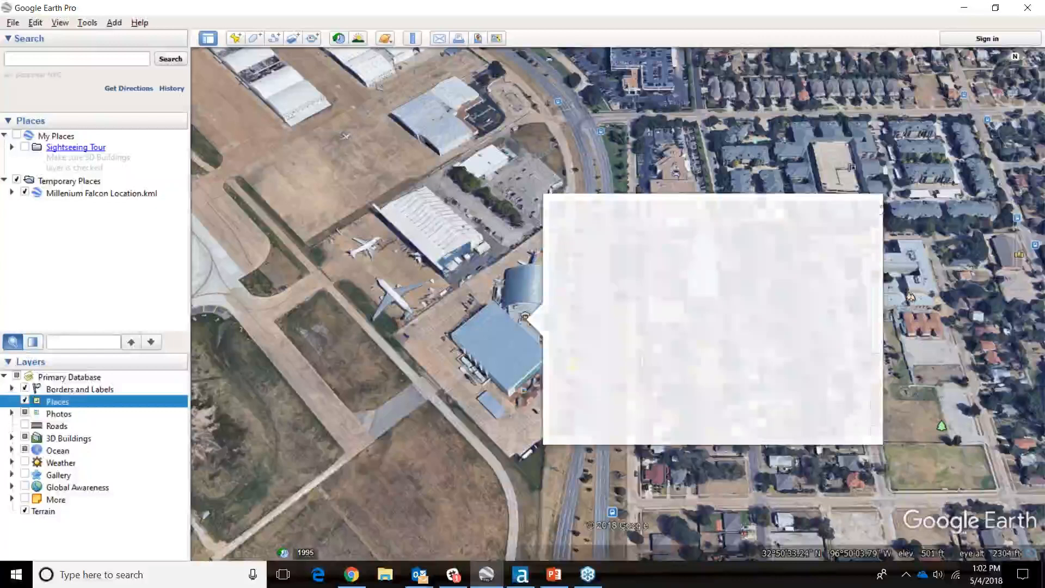
# Step: Switch to the PowerPoint presentation and show the closing Thank You slide
pyautogui.click(556, 576)
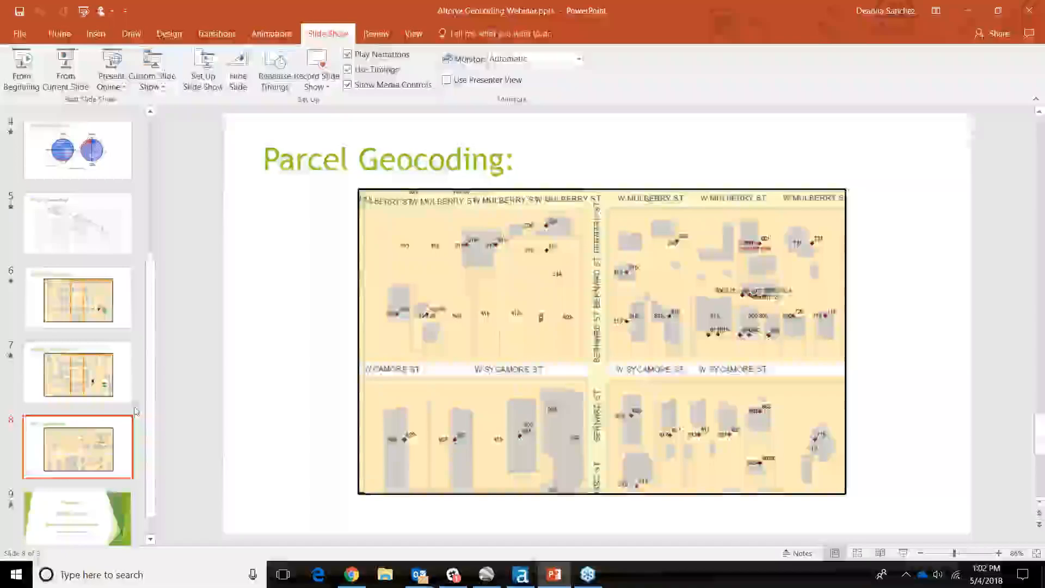
pyautogui.scroll(-1, 826, 293)
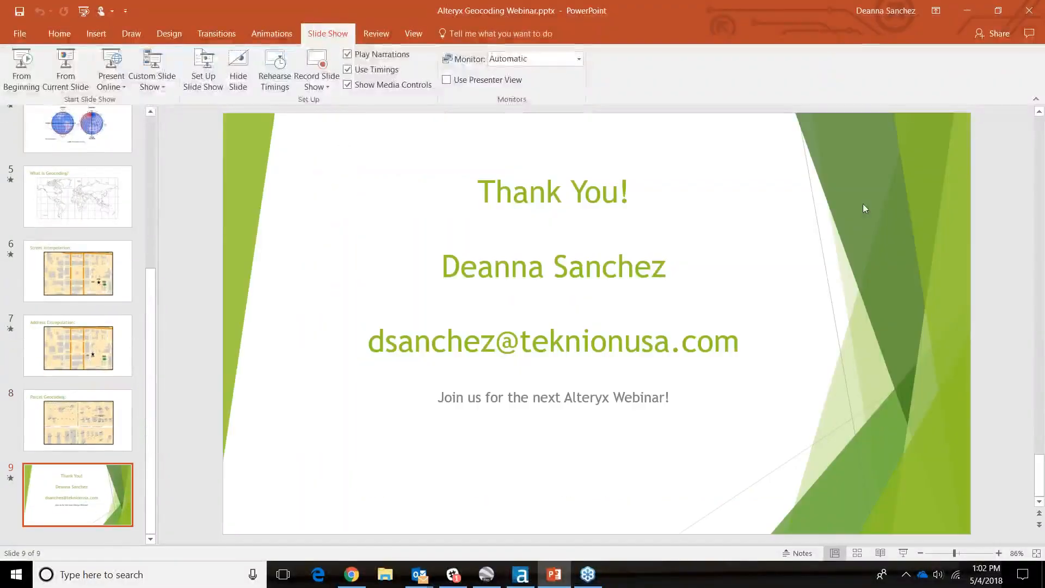
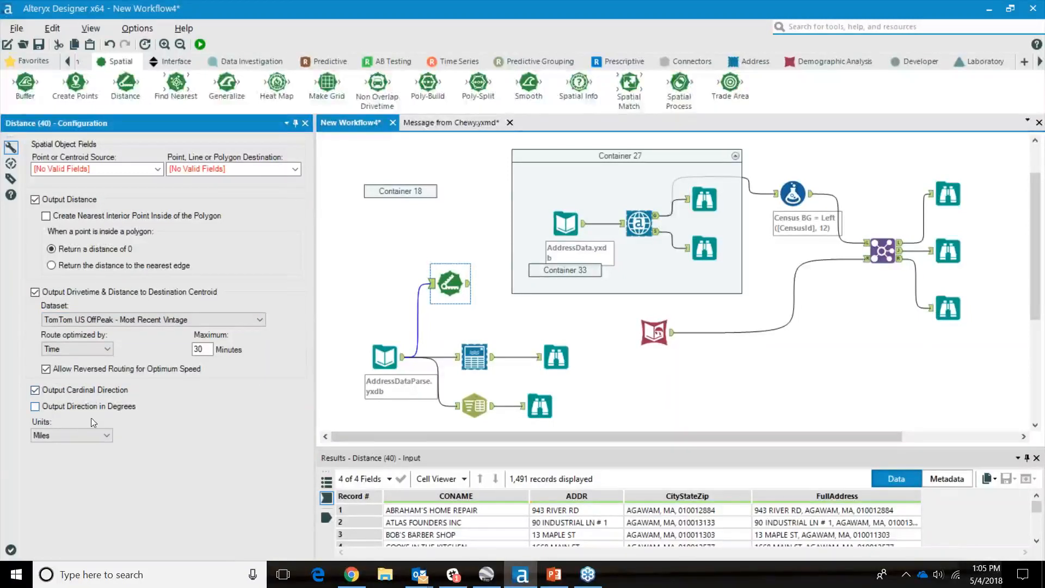
# Step: Look at the unit choices available for the Distance tool in New Workflow4
pyautogui.click(82, 436)
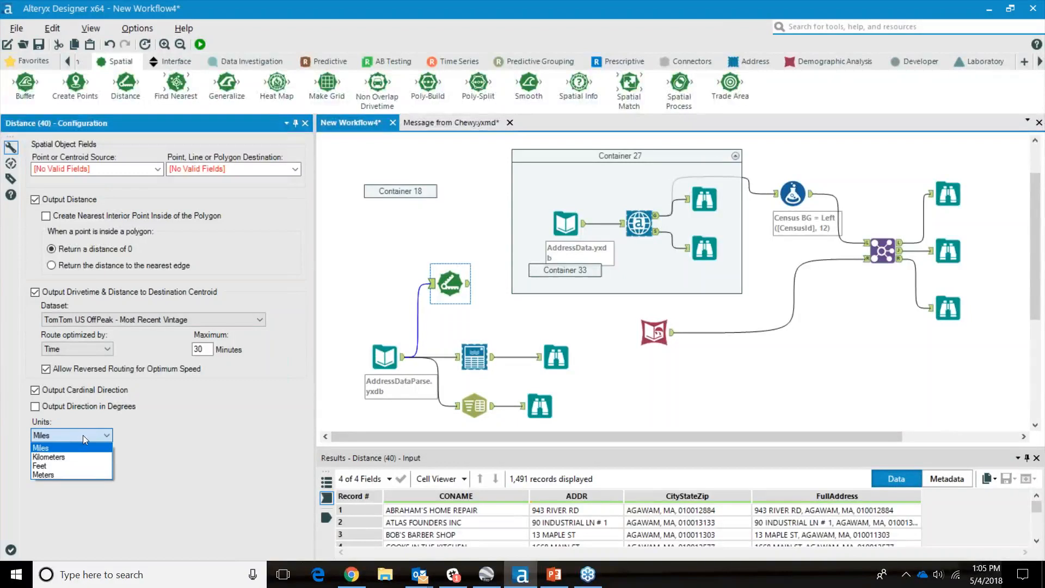
pyautogui.click(83, 436)
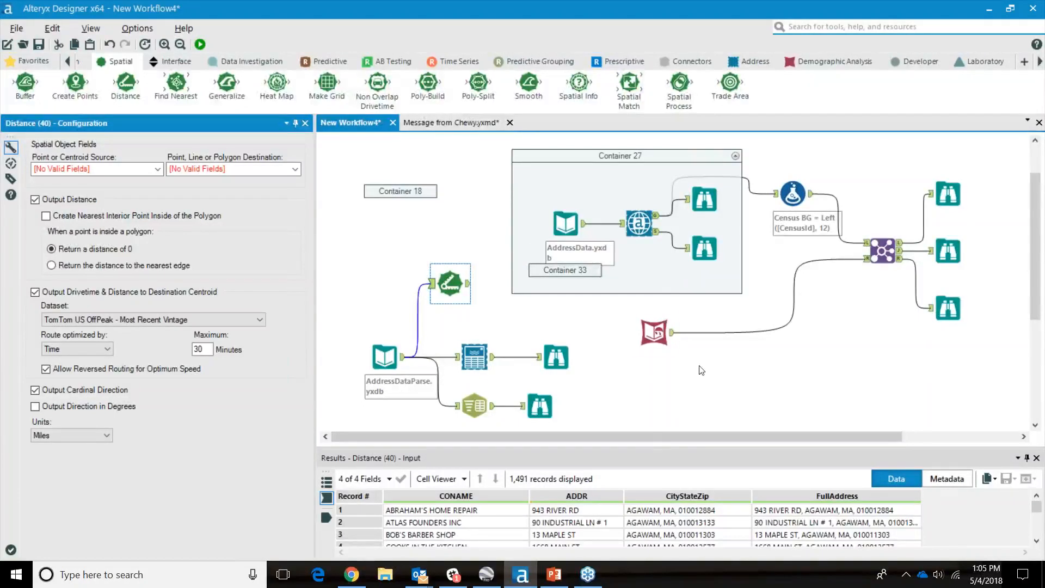
# Step: Examine the CensusId values of the matched records in the Browse on the Join tool's middle output
pyautogui.moveTo(661, 437); pyautogui.dragTo(844, 425)
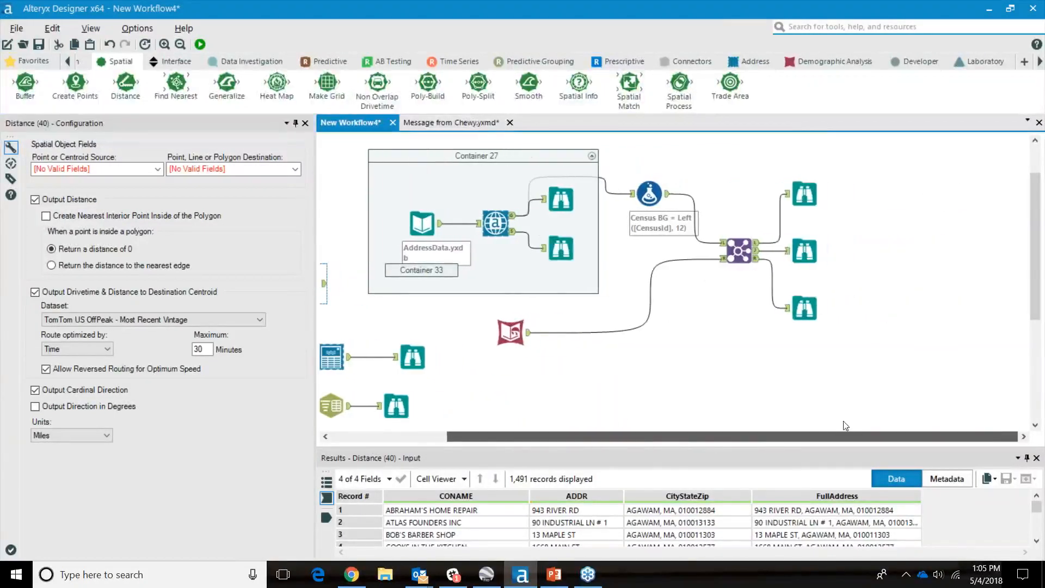
pyautogui.click(804, 251)
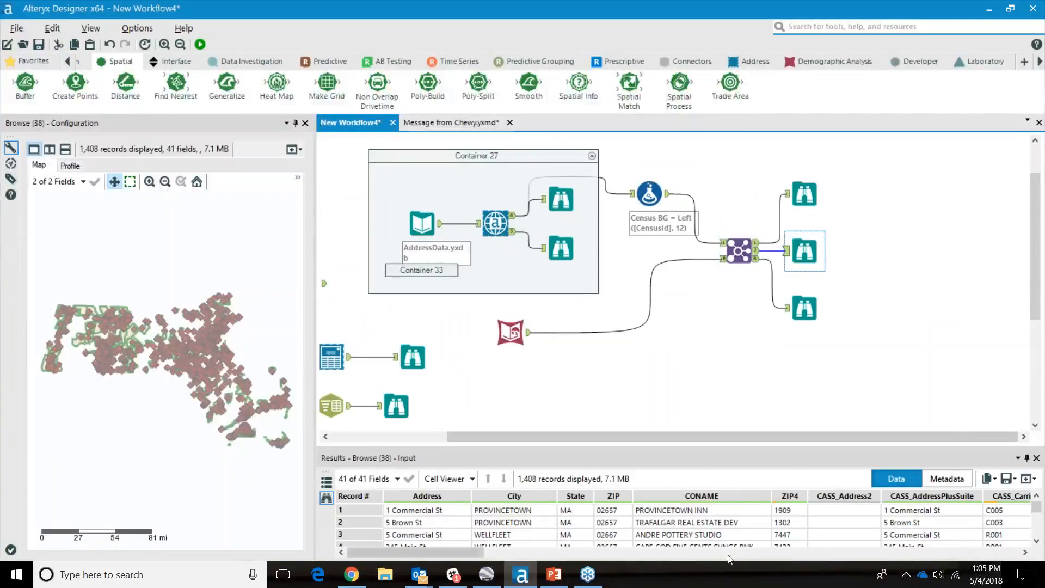
pyautogui.moveTo(481, 553); pyautogui.dragTo(849, 553)
pyautogui.scroll(-5, 811, 527)
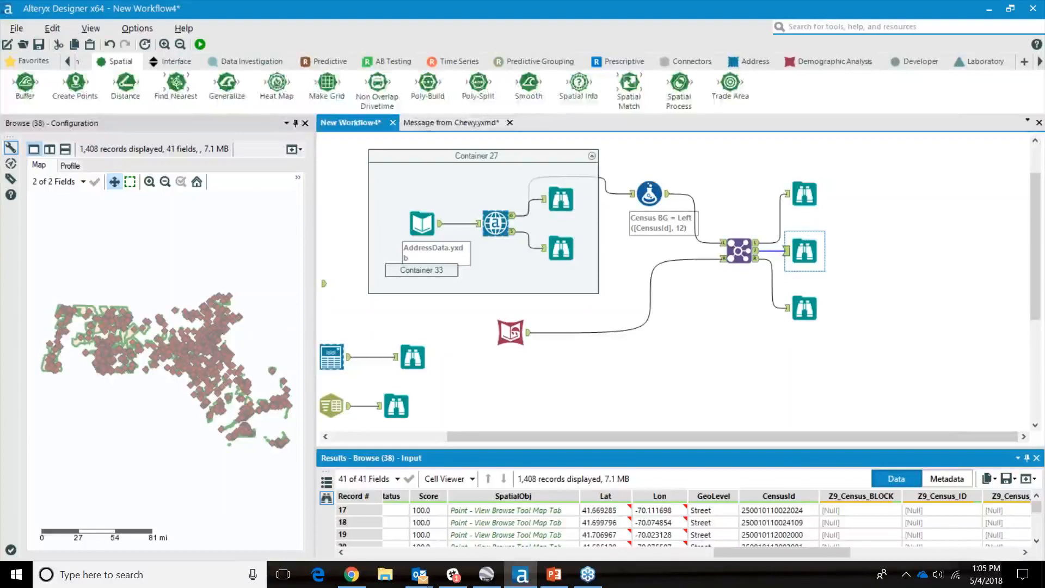
pyautogui.scroll(-2, 775, 525)
# Step: Review the CensusId values of the unmatched address records in the Browse on the Join's left output
pyautogui.click(806, 193)
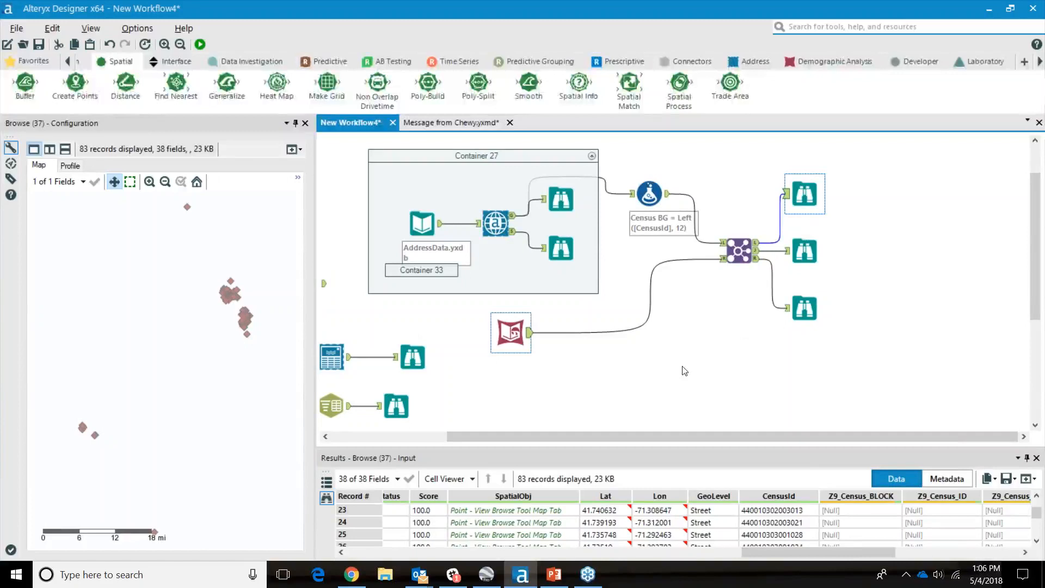
pyautogui.scroll(-12, 791, 532)
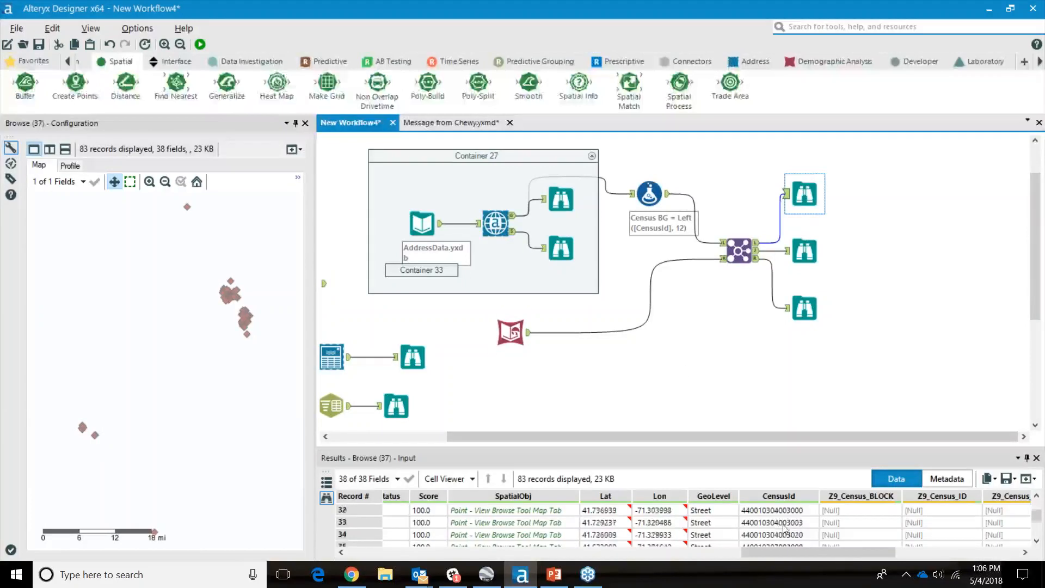
pyautogui.scroll(-1, 782, 527)
pyautogui.moveTo(1036, 524)
pyautogui.mouseDown()
pyautogui.moveTo(1037, 506)
pyautogui.moveTo(1042, 530)
pyautogui.mouseUp()
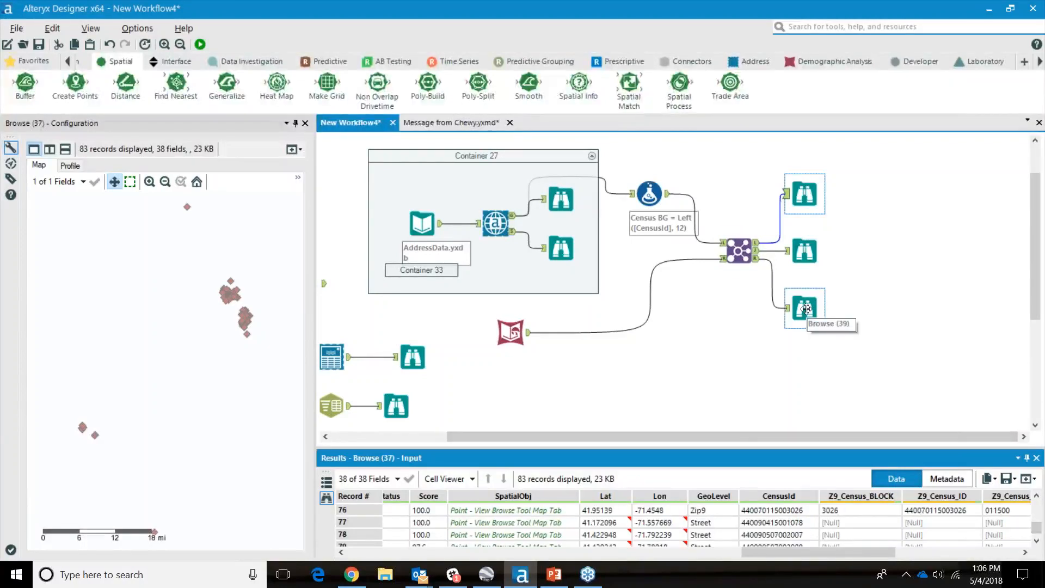
# Step: Inspect the unmatched census records from the Join's right output and expand Block Groups in the Allocate Input tool's geography selection
pyautogui.click(806, 309)
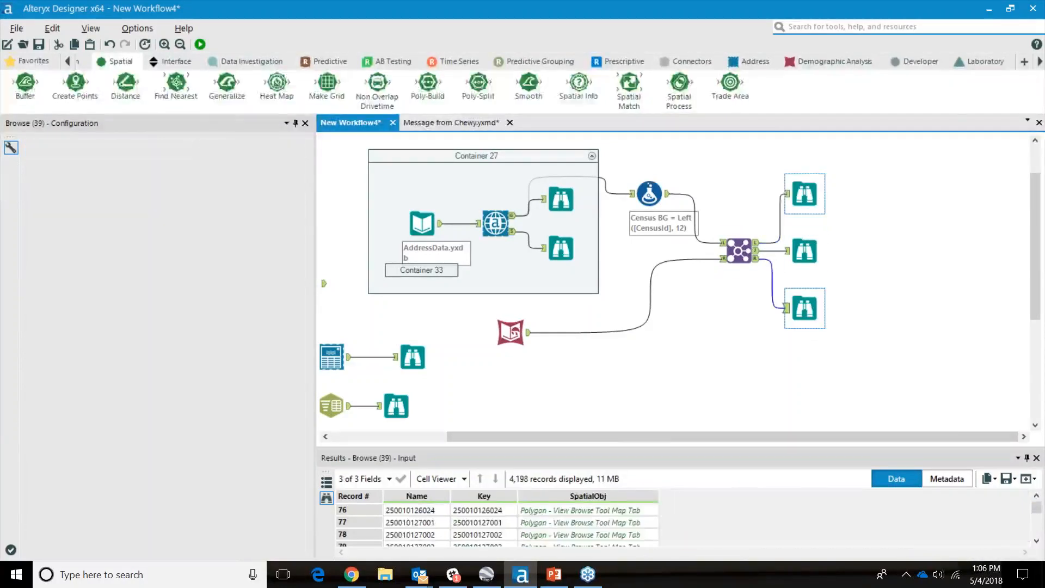
pyautogui.click(507, 330)
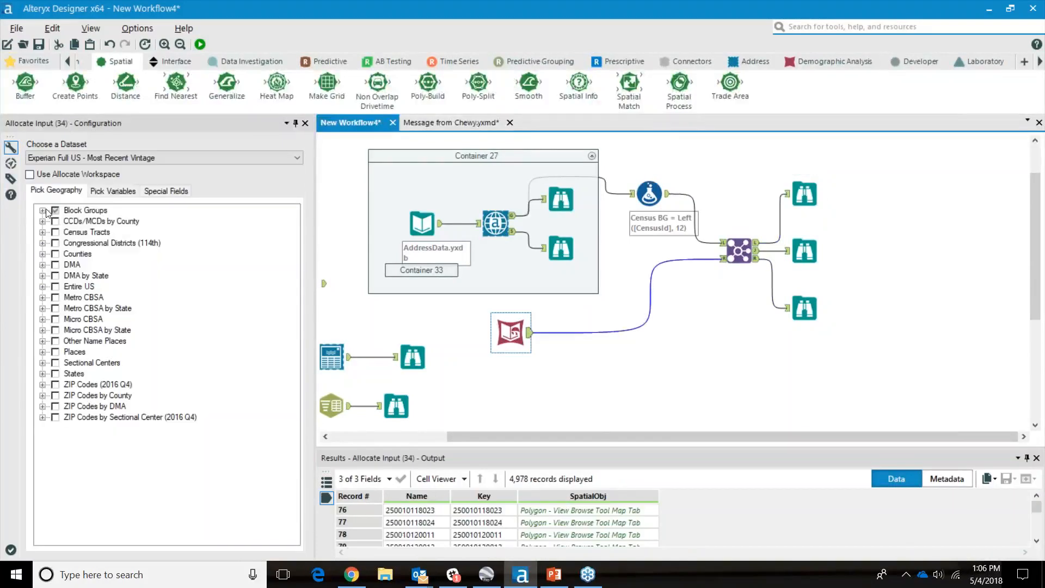
pyautogui.click(43, 210)
# Step: Check the Address, City and State fields of the records from the Join's left output
pyautogui.click(805, 194)
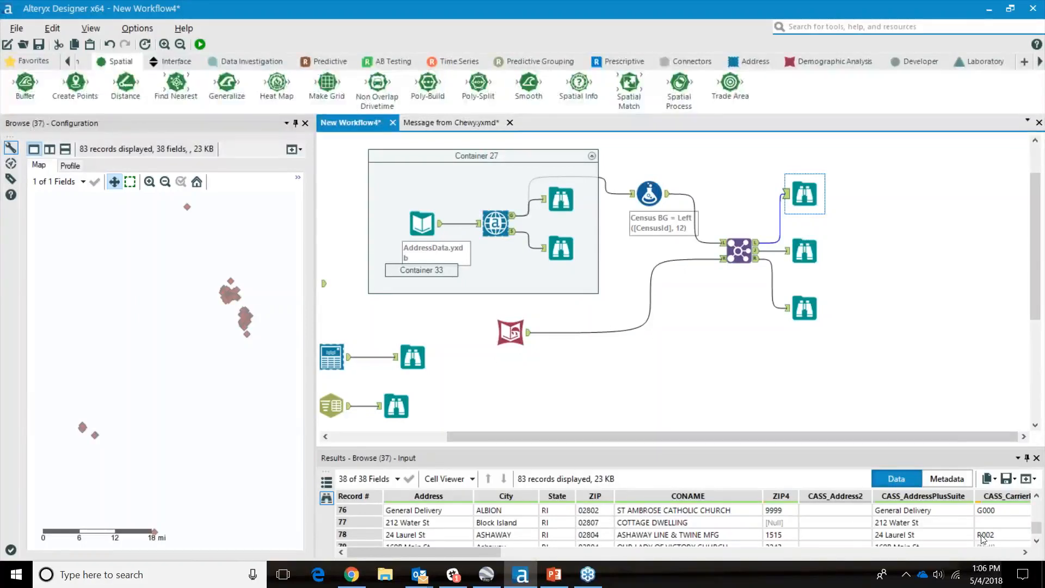
pyautogui.moveTo(458, 555)
pyautogui.mouseDown()
pyautogui.moveTo(650, 583)
pyautogui.moveTo(826, 587)
pyautogui.moveTo(641, 550)
pyautogui.moveTo(449, 551)
pyautogui.mouseUp()
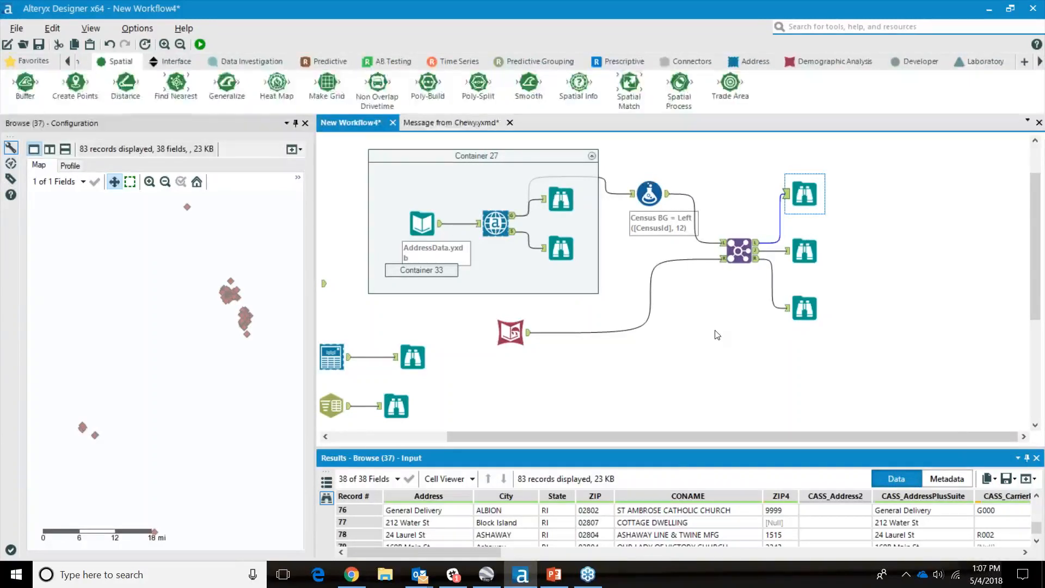
# Step: Switch back to the PowerPoint presentation with the closing Thank You slide
pyautogui.click(567, 576)
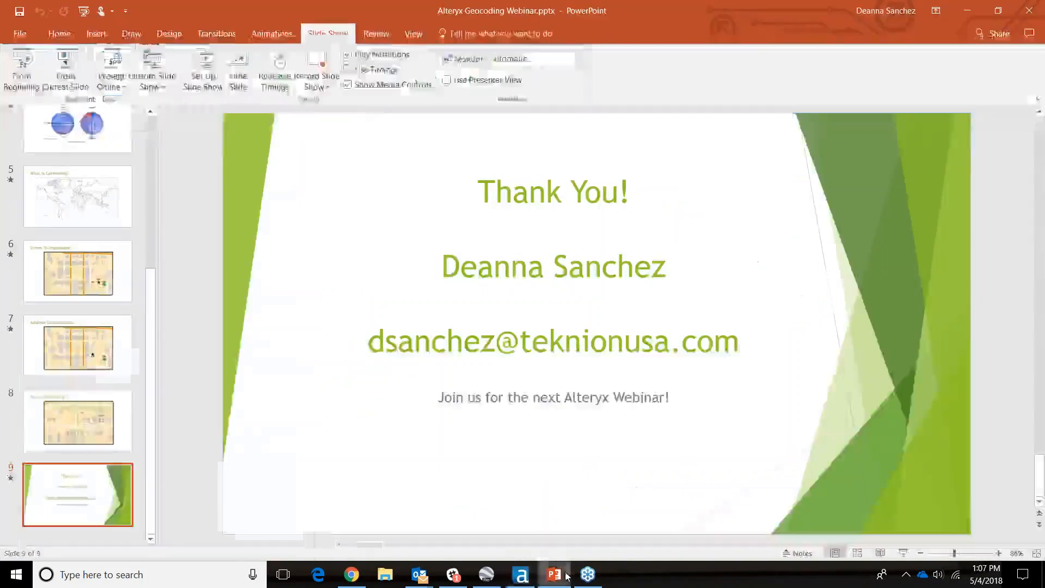